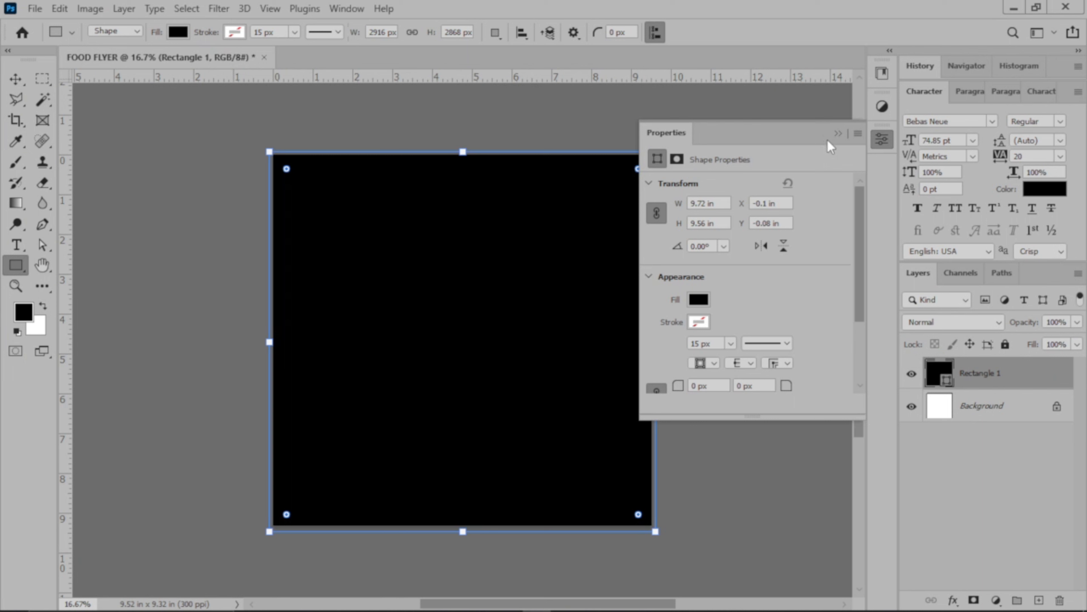
Change the Rectangle 1 shape's fill colour to white using a recently used colour.
{"action": "left_click", "coordinate": [698, 300]}
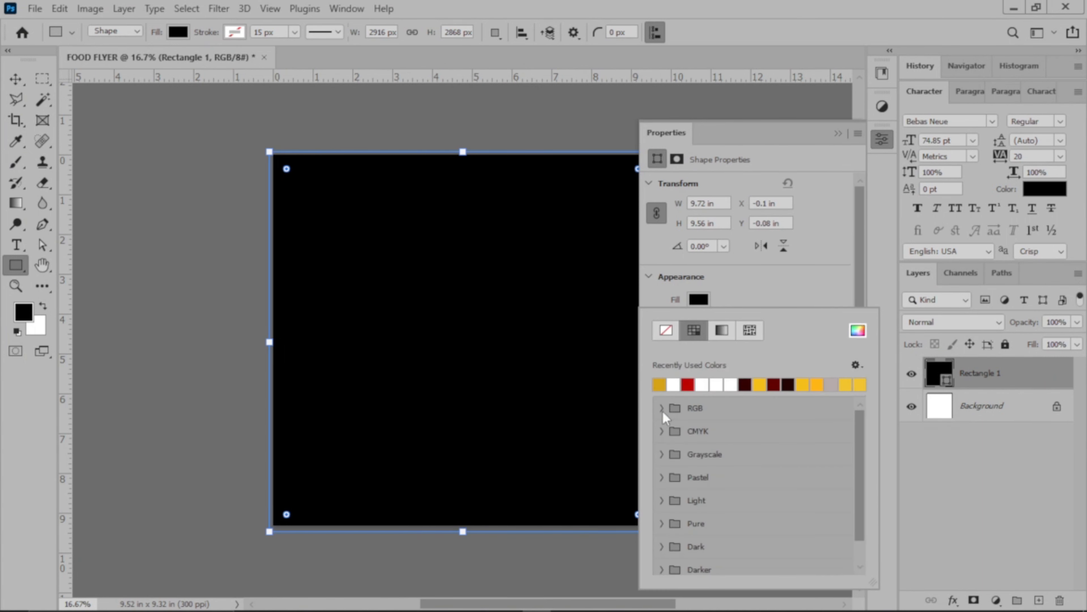
{"action": "left_click", "coordinate": [673, 384]}
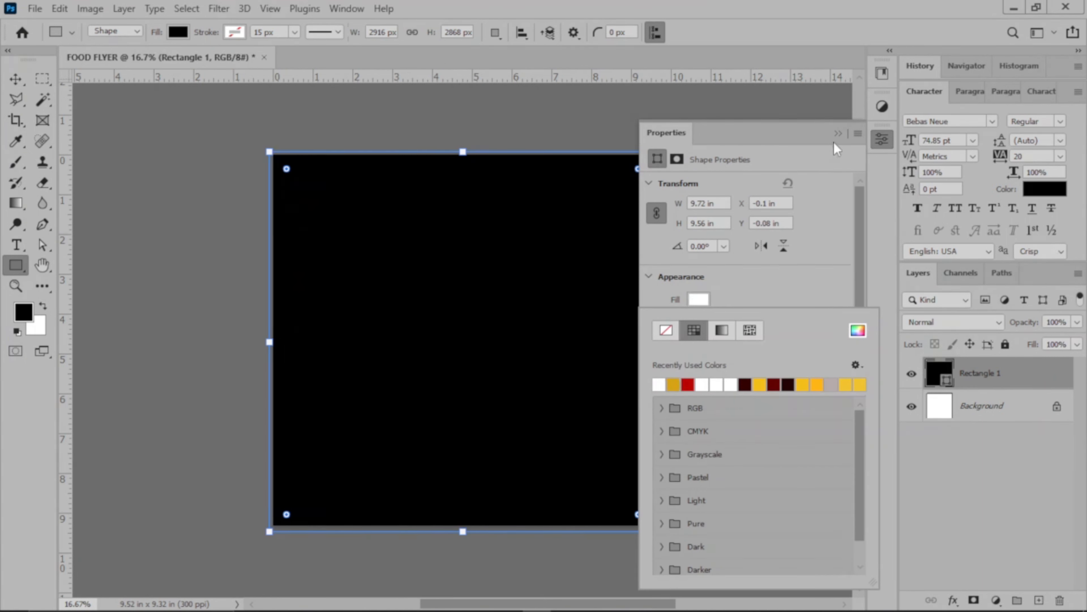
{"action": "left_click", "coordinate": [838, 134]}
{"action": "left_click", "coordinate": [838, 134]}
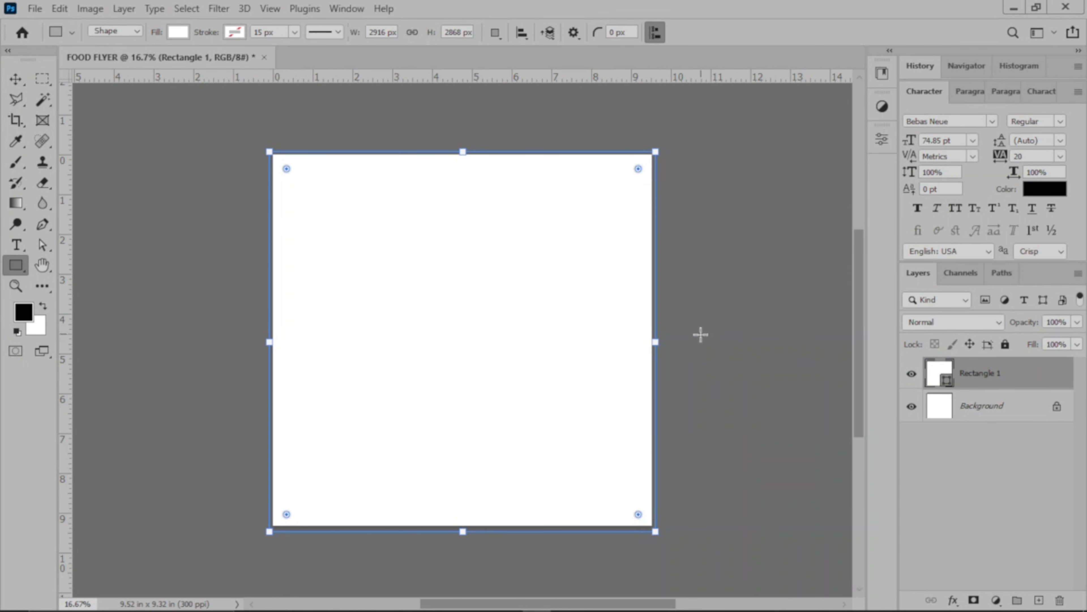
Switch to the Move tool and collapse the Character settings to give the layer list more room.
{"action": "left_click", "coordinate": [19, 78]}
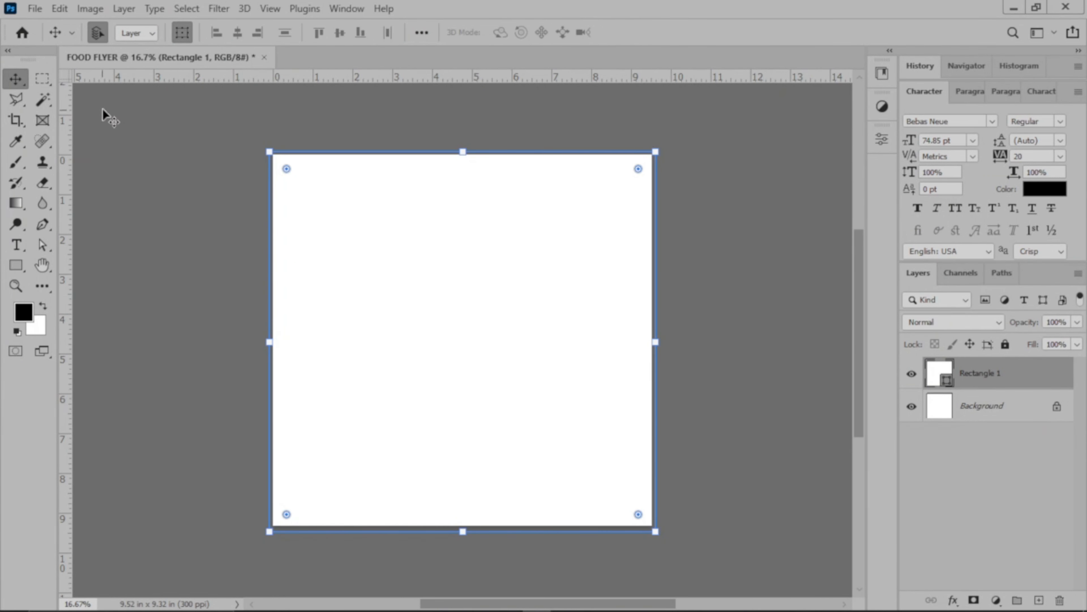
{"action": "double_click", "coordinate": [924, 90]}
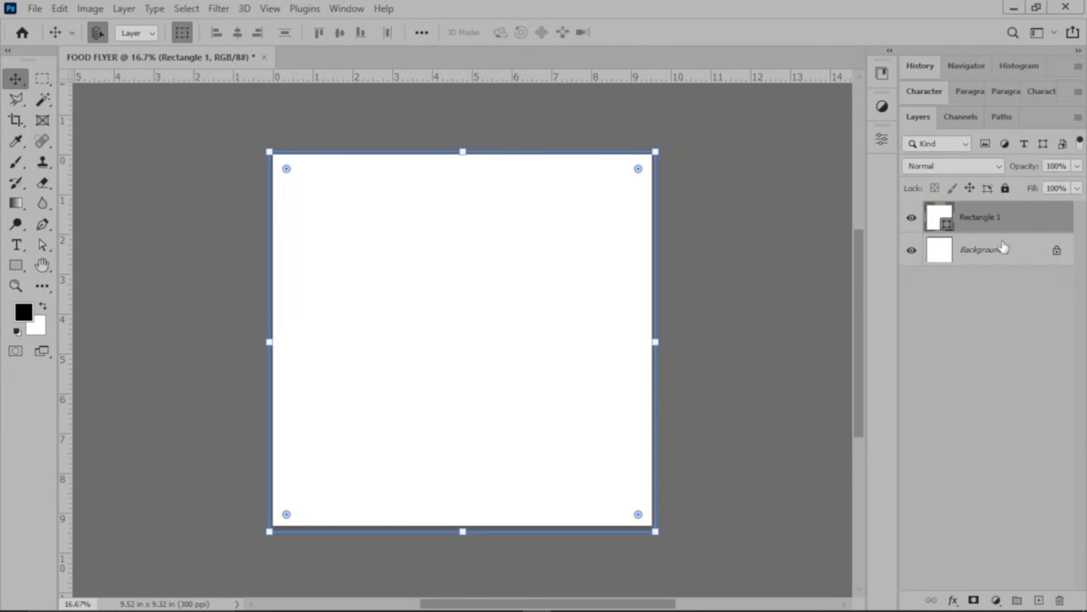
{"action": "left_click", "coordinate": [758, 227]}
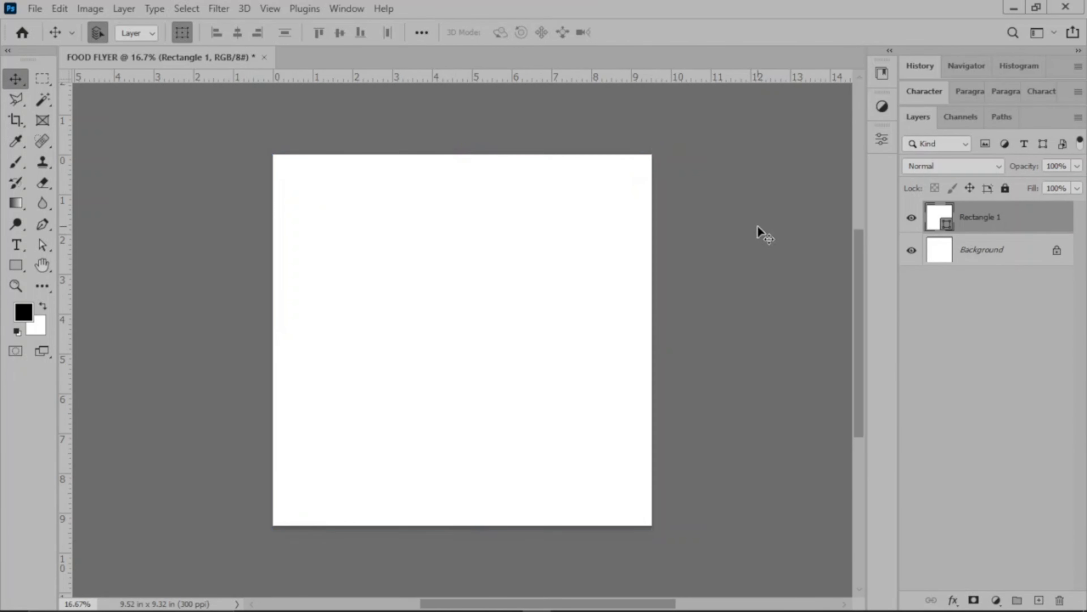
Add a Gradient Overlay to the Rectangle 1 layer with Multiply blend mode and 100% opacity.
{"action": "left_click", "coordinate": [1015, 229]}
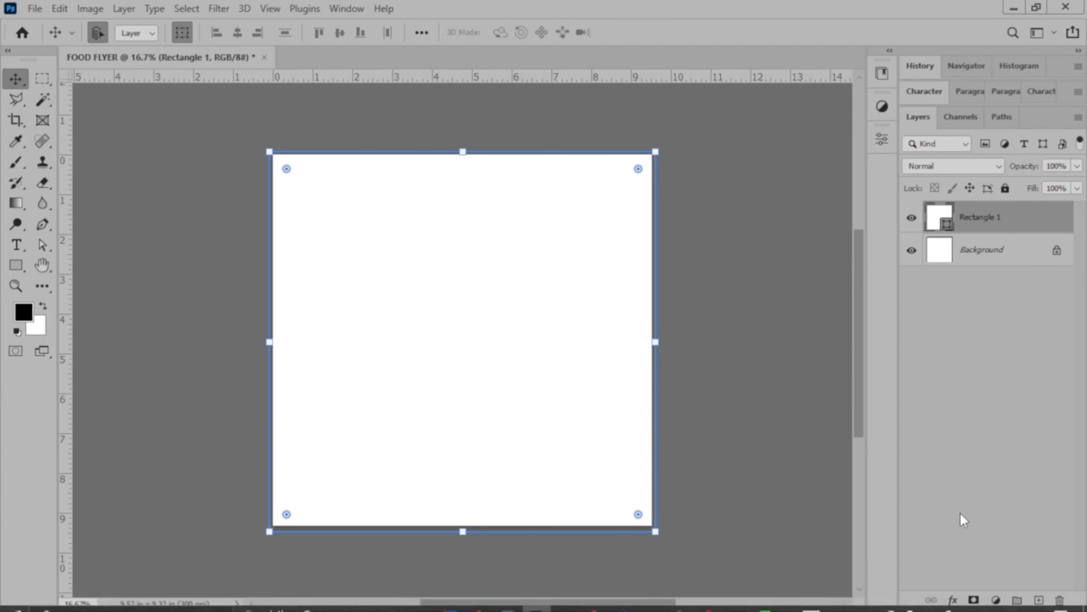
{"action": "left_click", "coordinate": [953, 599]}
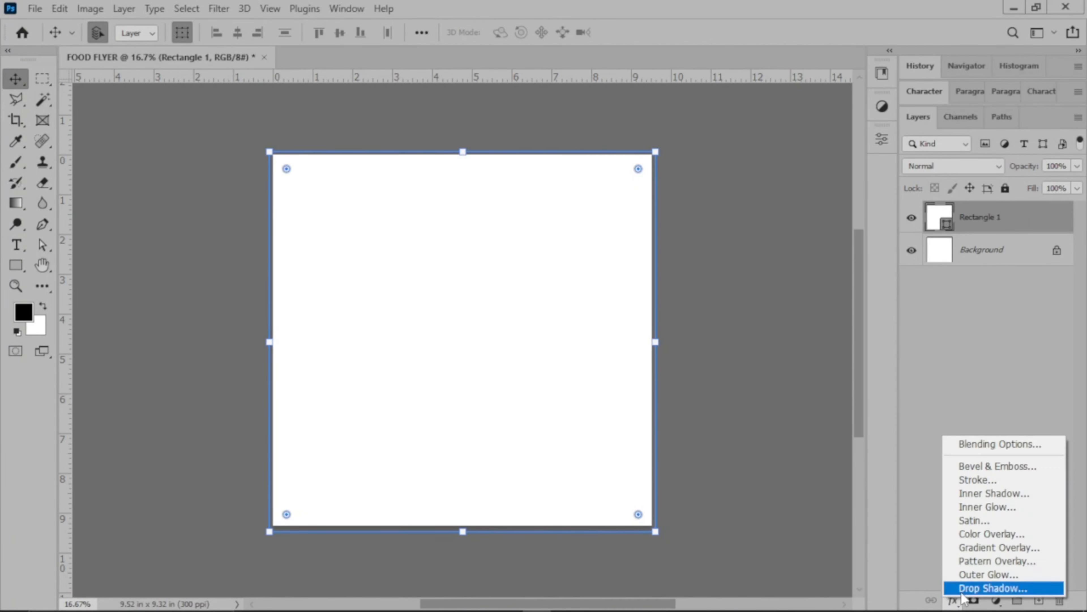
{"action": "left_click", "coordinate": [990, 550]}
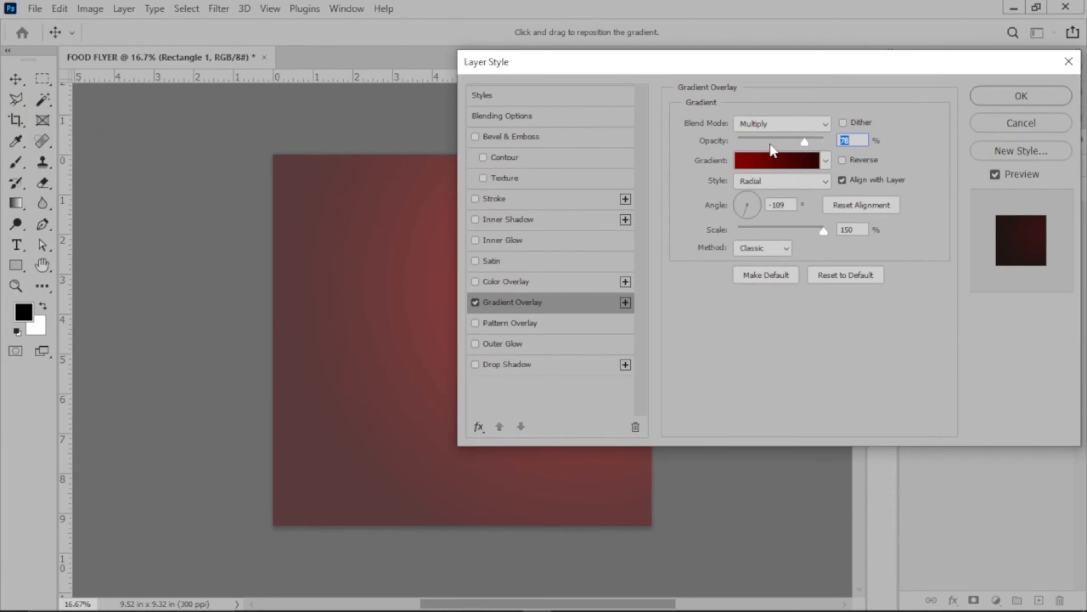
{"action": "left_click", "coordinate": [770, 122]}
{"action": "left_click", "coordinate": [768, 135]}
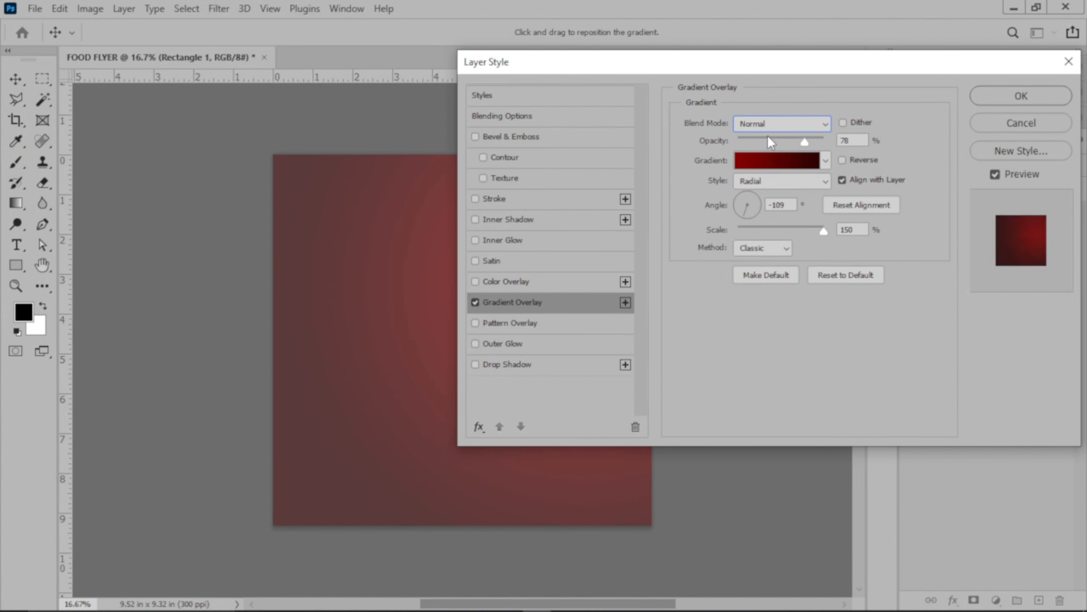
{"action": "left_click", "coordinate": [777, 124]}
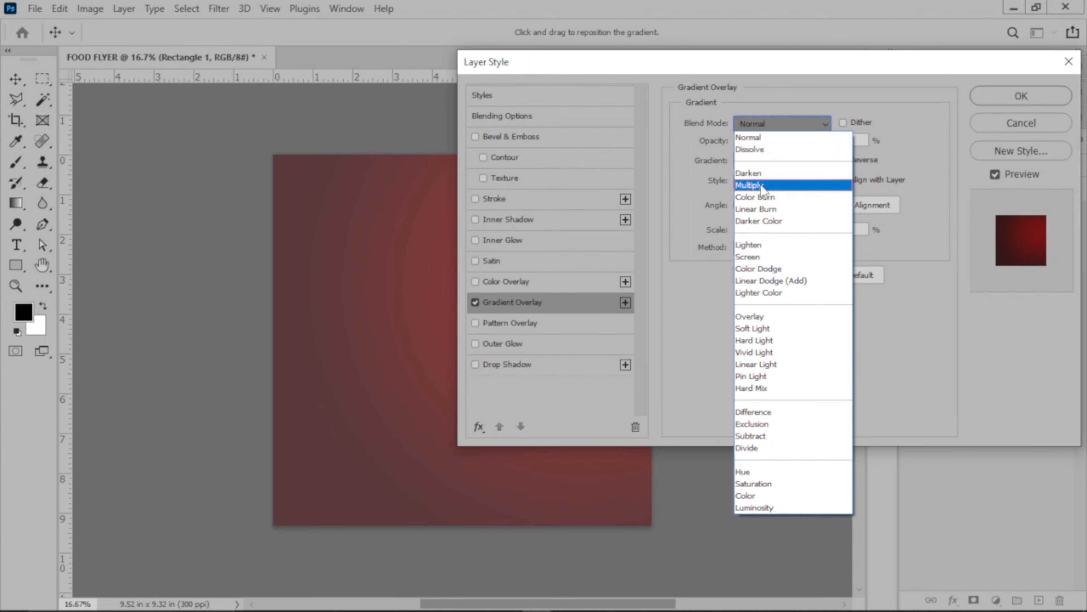
{"action": "left_click", "coordinate": [762, 186]}
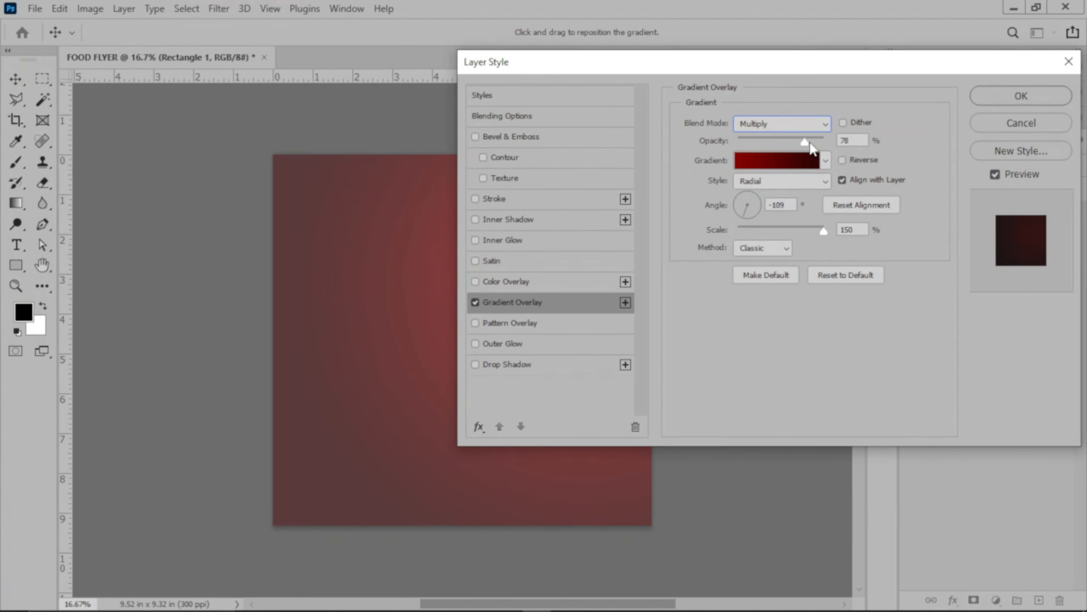
{"action": "left_click_drag", "start_coordinate": [804, 142], "coordinate": [825, 141]}
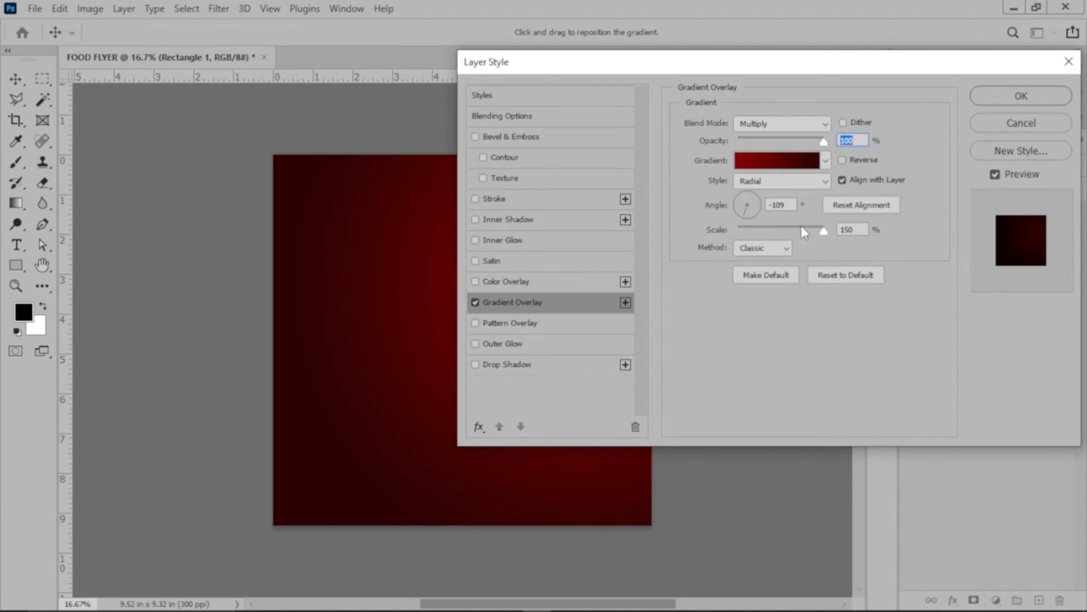
Set the overlay gradient's starting colour stop to d00401 and accept the edited gradient.
{"action": "left_click", "coordinate": [763, 160]}
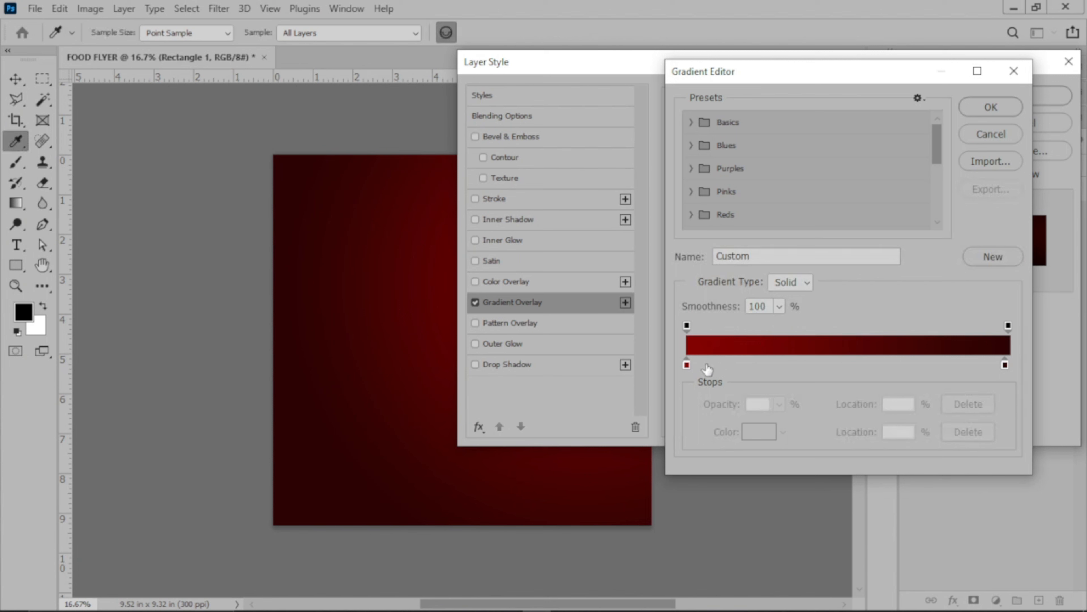
{"action": "left_click", "coordinate": [686, 365]}
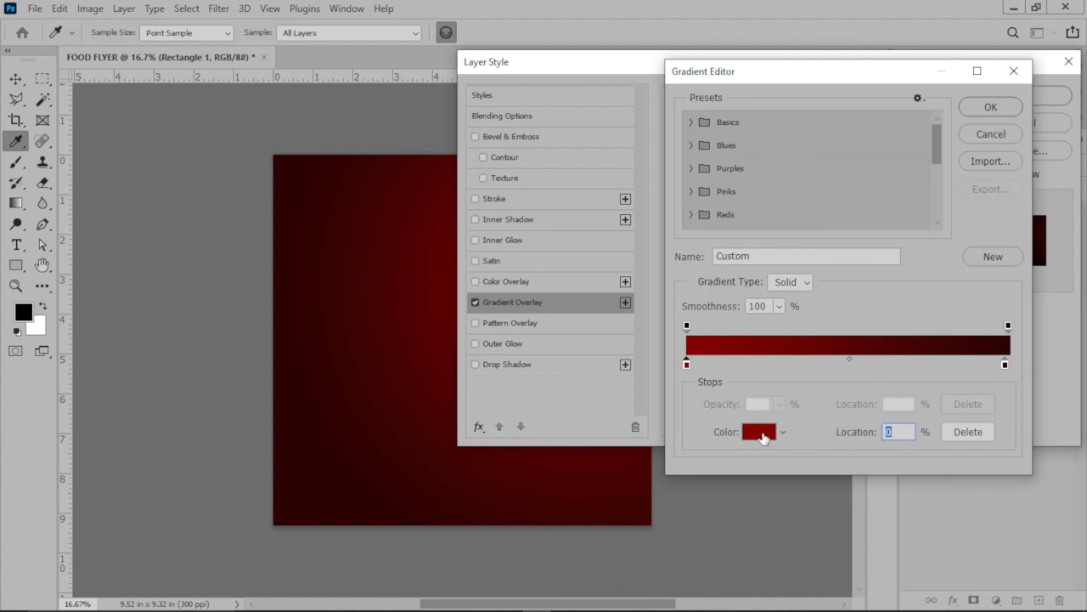
{"action": "left_click", "coordinate": [759, 432]}
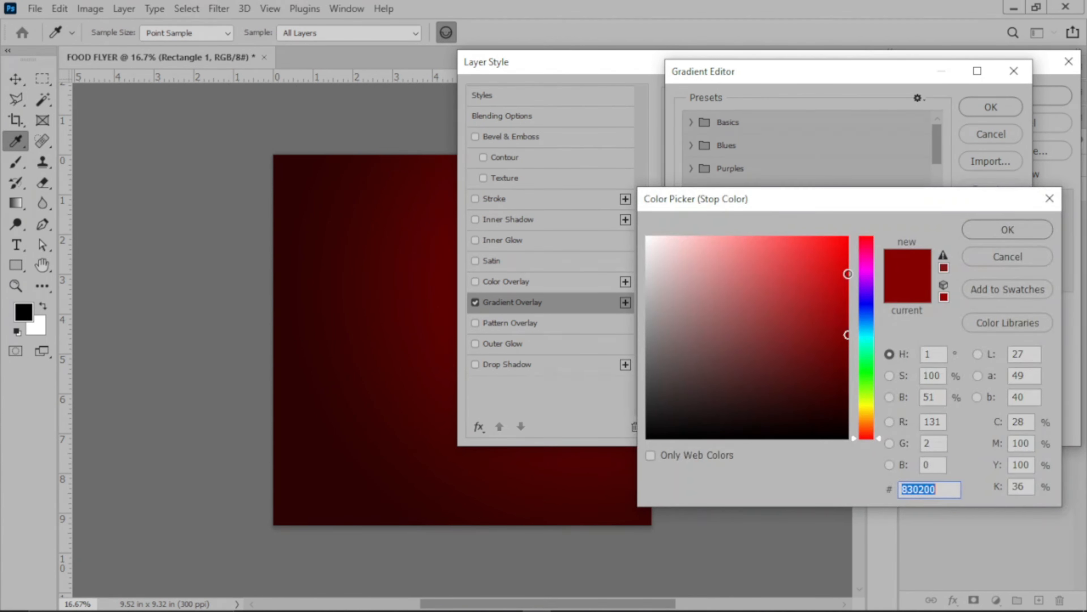
{"action": "type", "text": "d00401"}
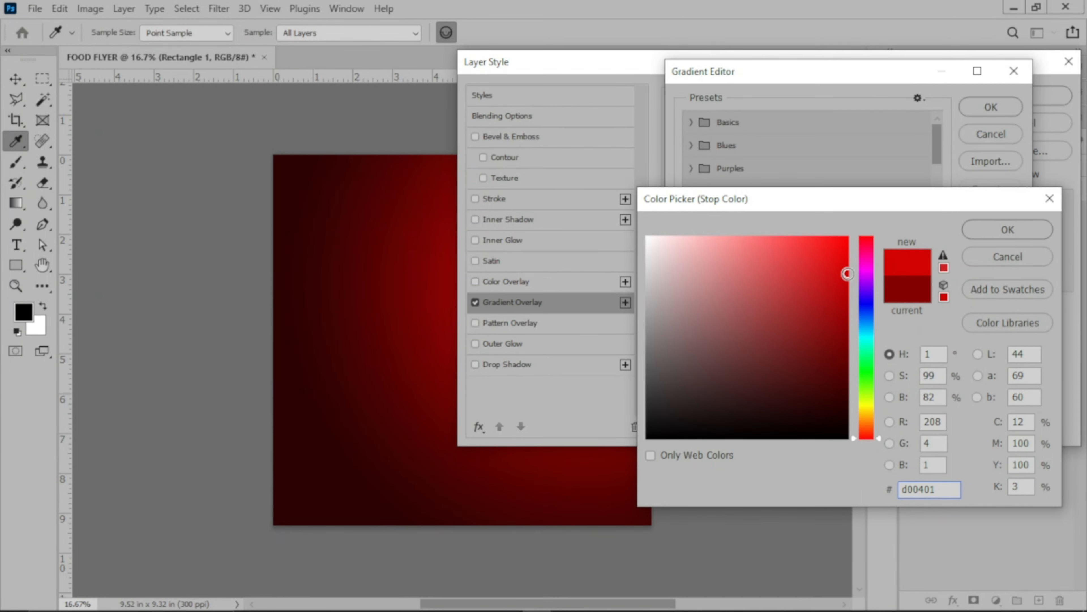
{"action": "left_click", "coordinate": [985, 230]}
{"action": "left_click", "coordinate": [1004, 112]}
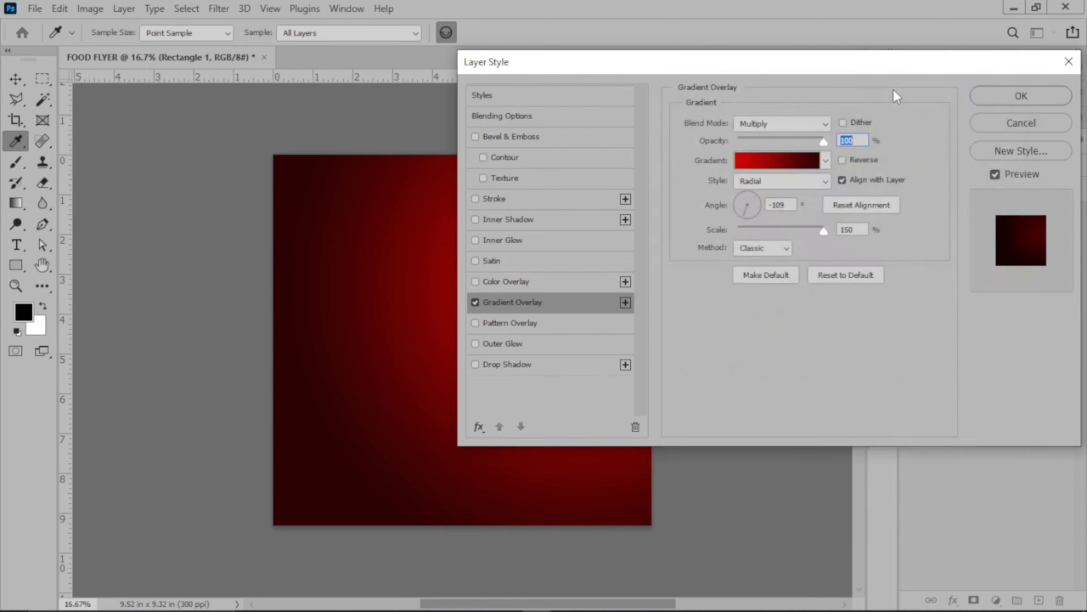
Reset the gradient overlay's alignment so it is centred on the rectangle, and apply the layer style.
{"action": "left_click_drag", "start_coordinate": [822, 71], "coordinate": [885, 92]}
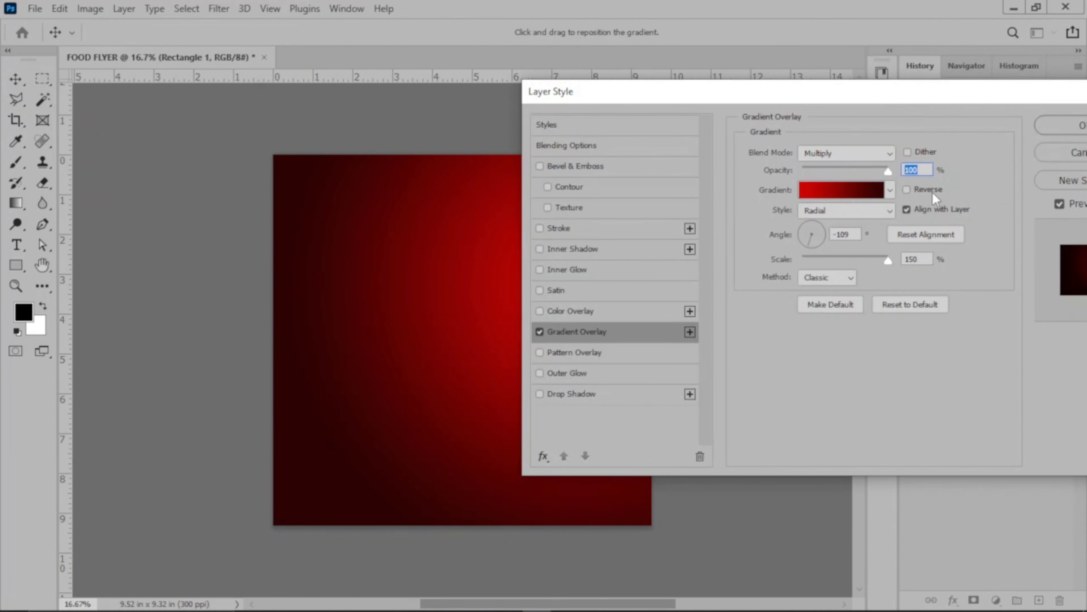
{"action": "left_click", "coordinate": [924, 240]}
{"action": "left_click_drag", "start_coordinate": [783, 91], "coordinate": [744, 105]}
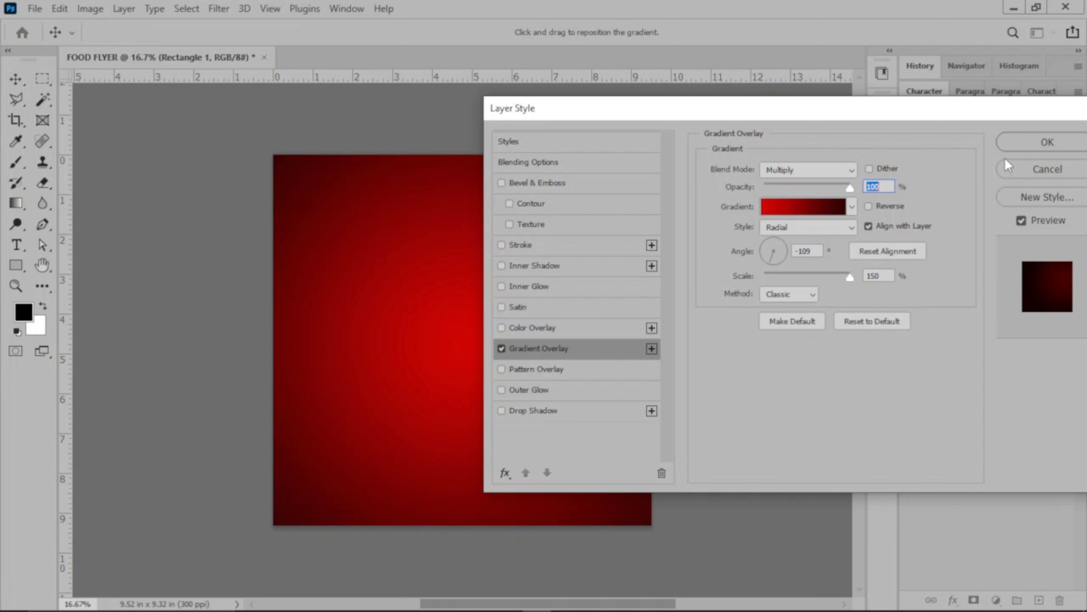
{"action": "left_click", "coordinate": [1022, 142]}
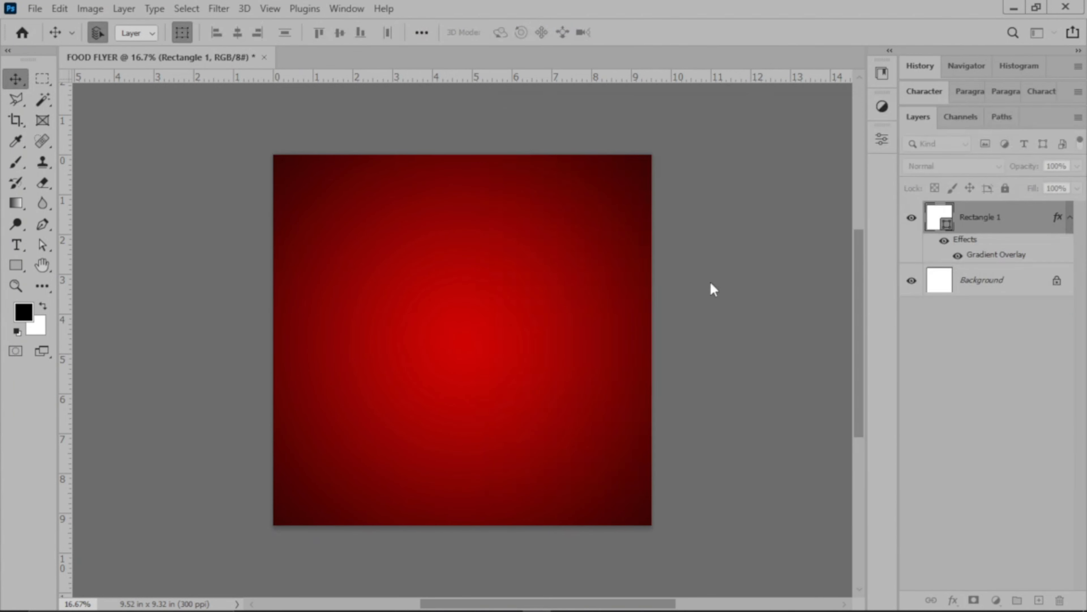
{"action": "left_click", "coordinate": [724, 275]}
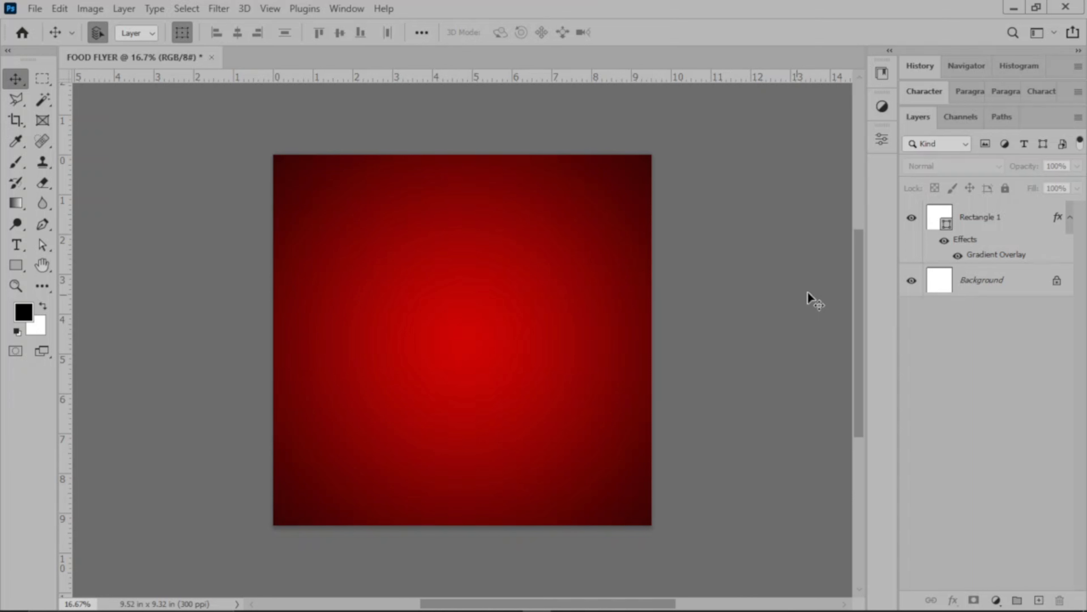
Browse to the Flyer folder on the Desktop for opening files and select pf-s114-pm-0969 and IMG_4494 through IMG_4497.
{"action": "left_click", "coordinate": [35, 8]}
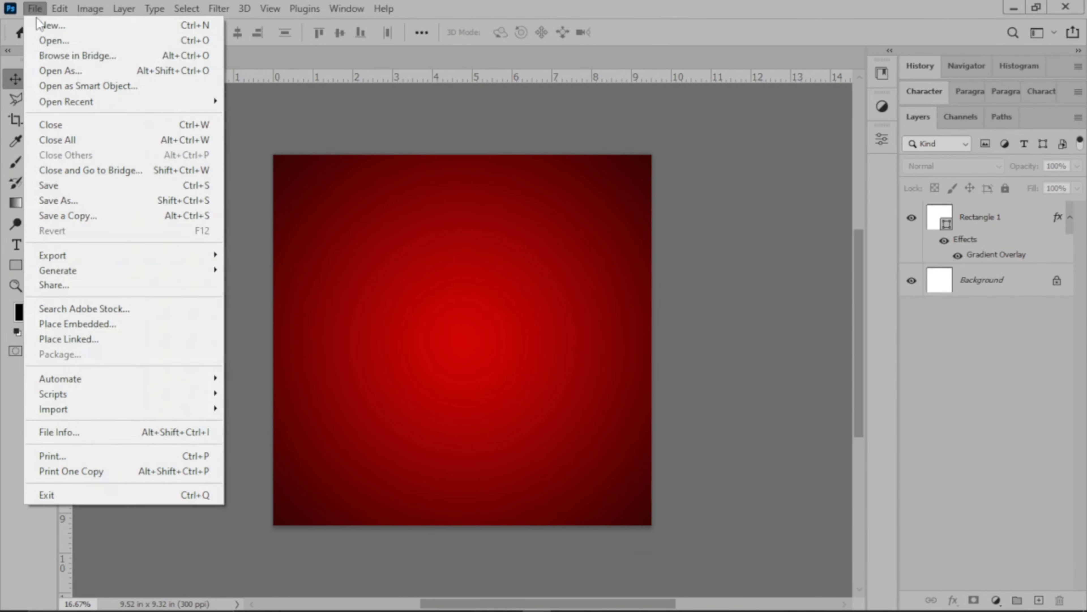
{"action": "left_click", "coordinate": [48, 34]}
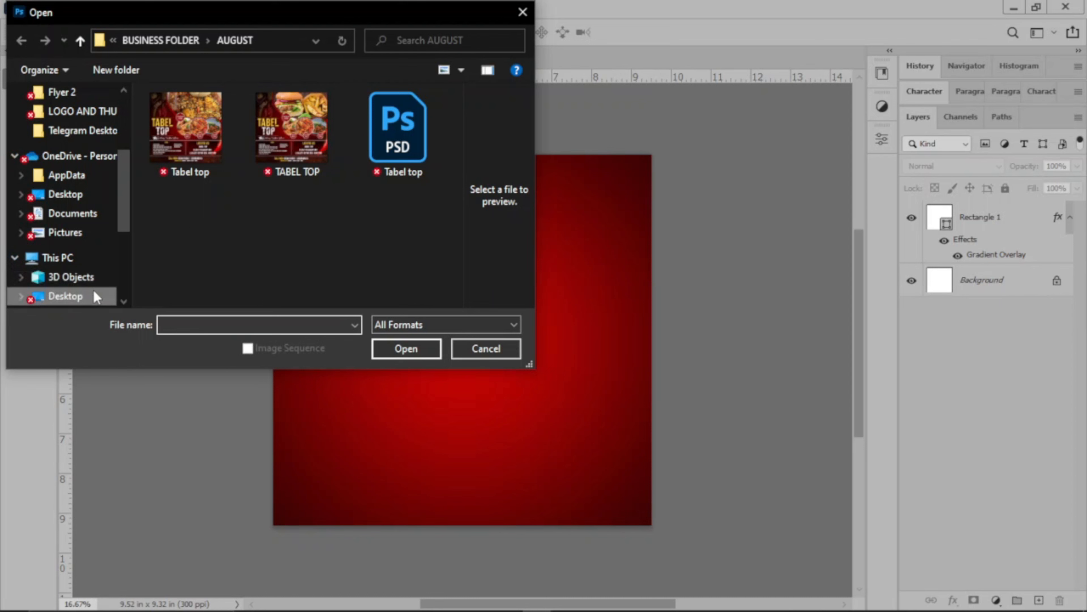
{"action": "left_click", "coordinate": [95, 296]}
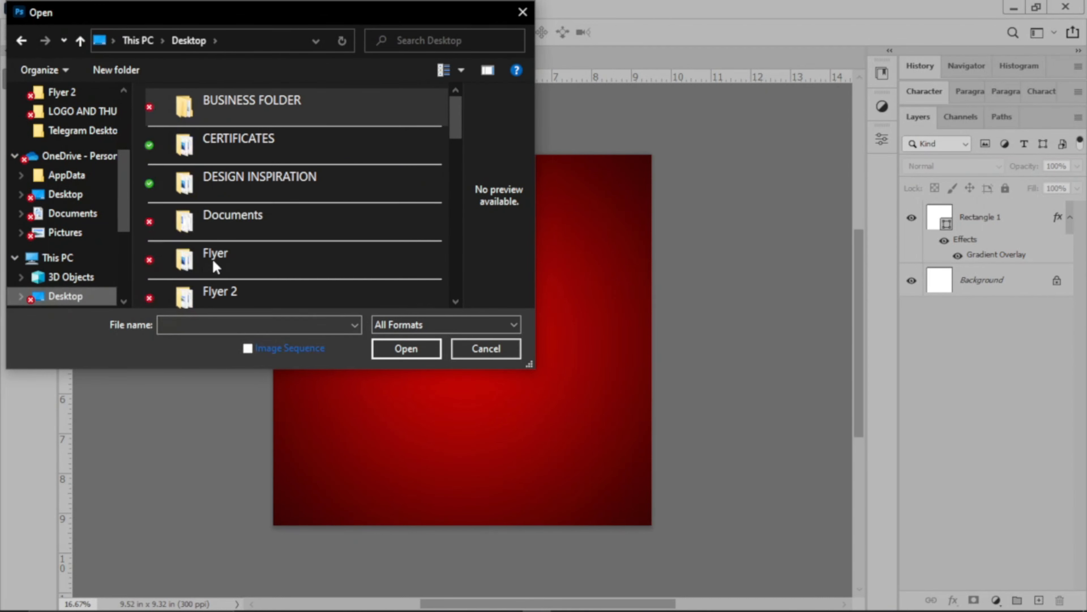
{"action": "double_click", "coordinate": [286, 270]}
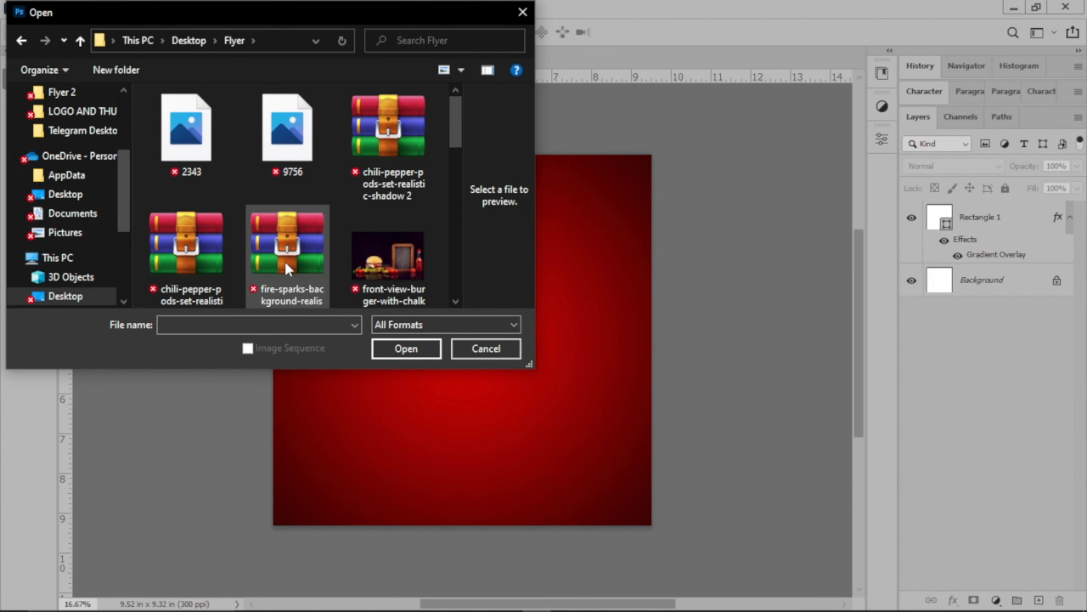
{"action": "scroll", "coordinate": [299, 214], "scroll_direction": "down", "scroll_amount": 3}
{"action": "left_click", "coordinate": [324, 221]}
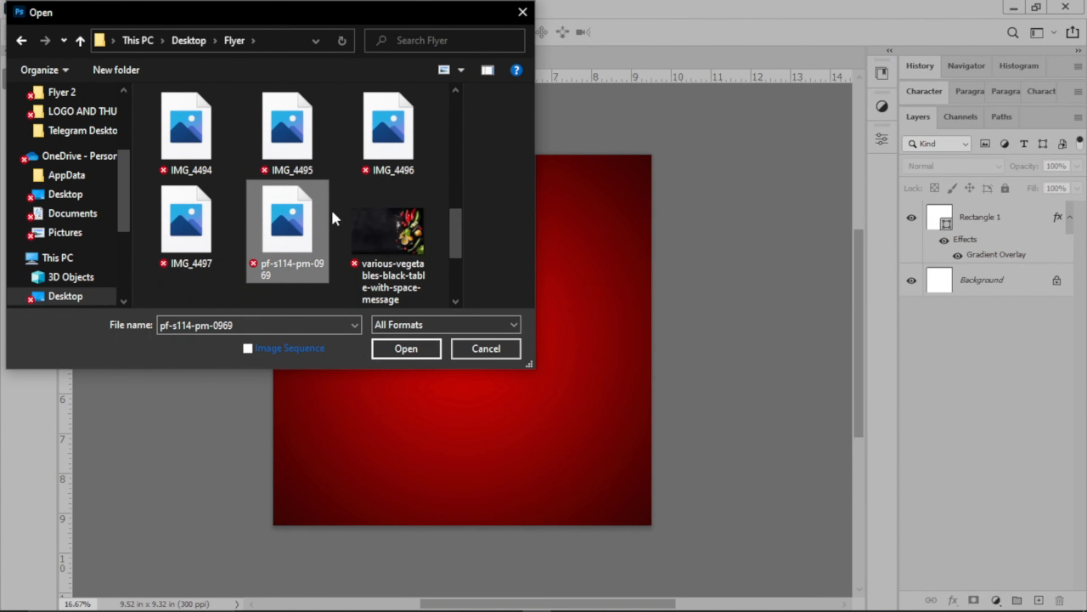
{"action": "left_click", "coordinate": [207, 207], "text": "ctrl"}
{"action": "left_click", "coordinate": [209, 155], "text": "ctrl"}
{"action": "left_click", "coordinate": [274, 144], "text": "ctrl"}
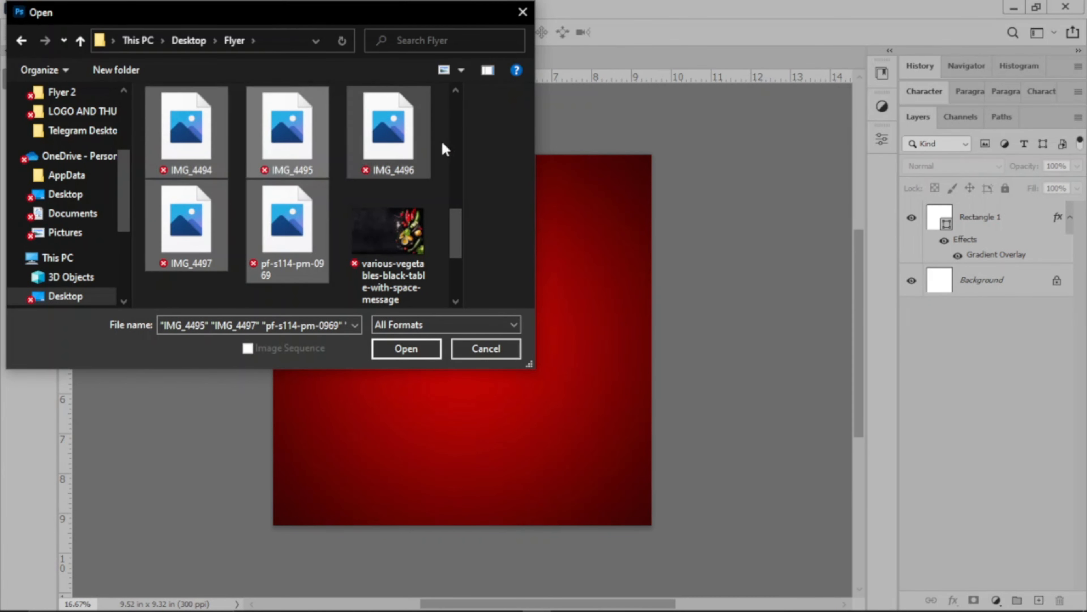
{"action": "left_click", "coordinate": [426, 141], "text": "ctrl"}
Add IMG_4488, IMG_4489, IMG_4490, IMG_4492, IMG_4493, 9756 and 2343 to the file selection and open all the selected images.
{"action": "scroll", "coordinate": [377, 179], "scroll_direction": "up", "scroll_amount": 3}
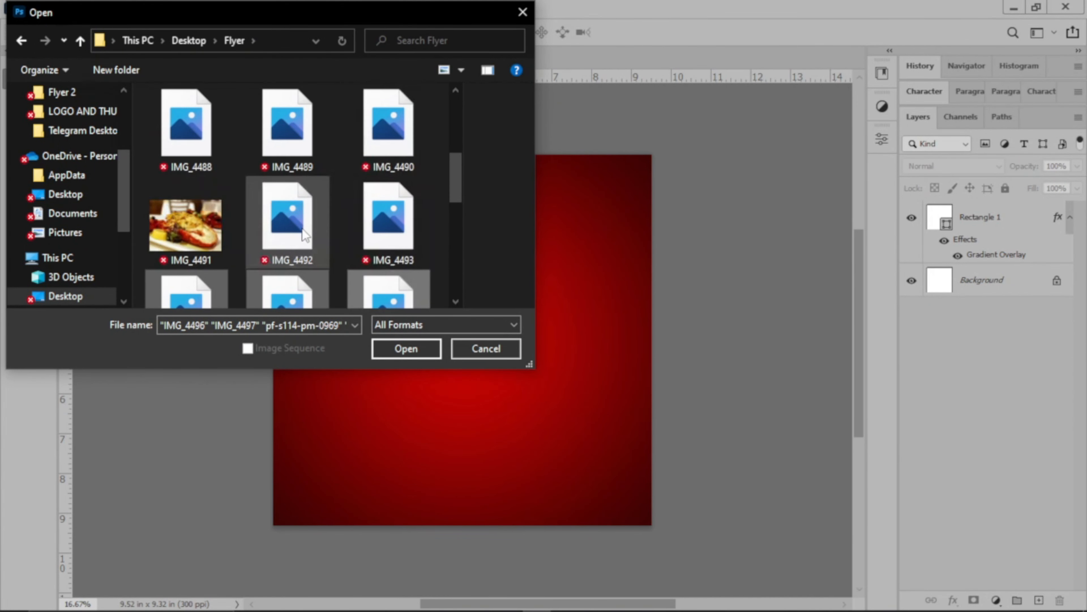
{"action": "left_click", "coordinate": [302, 230], "text": "ctrl"}
{"action": "left_click", "coordinate": [371, 224], "text": "ctrl"}
{"action": "left_click", "coordinate": [386, 137], "text": "ctrl"}
{"action": "left_click", "coordinate": [304, 139], "text": "ctrl"}
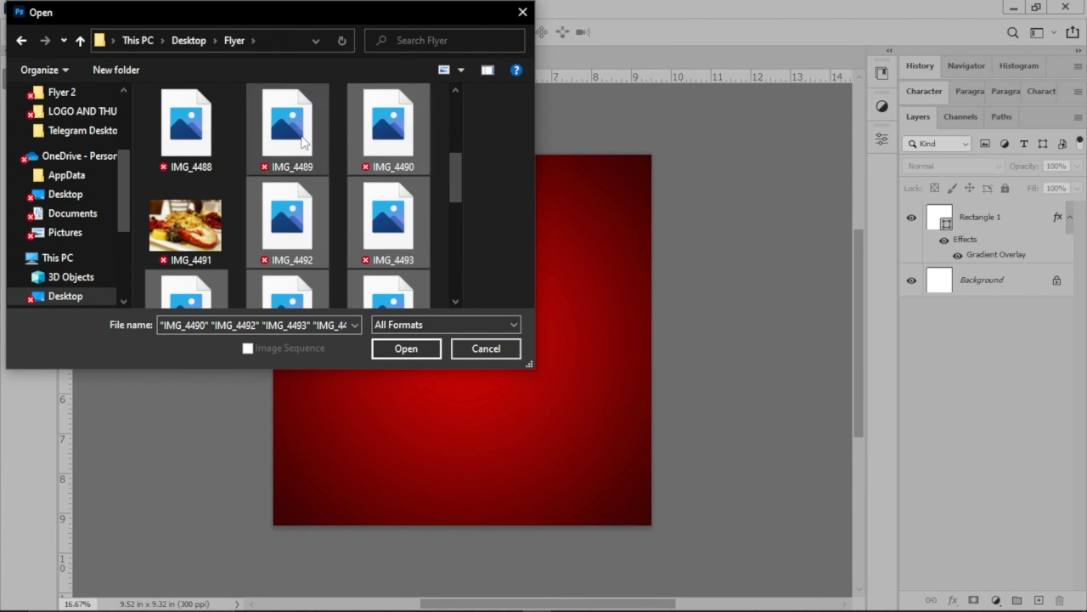
{"action": "left_click", "coordinate": [201, 143], "text": "ctrl"}
{"action": "scroll", "coordinate": [252, 185], "scroll_direction": "up", "scroll_amount": 3}
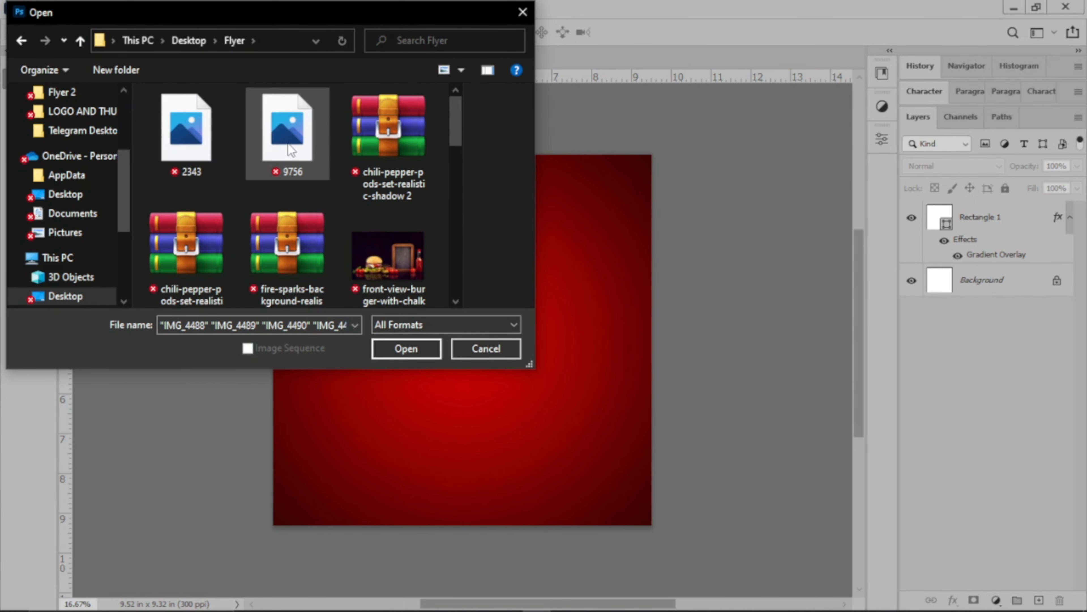
{"action": "left_click", "coordinate": [253, 136], "text": "ctrl"}
{"action": "left_click", "coordinate": [189, 133], "text": "ctrl"}
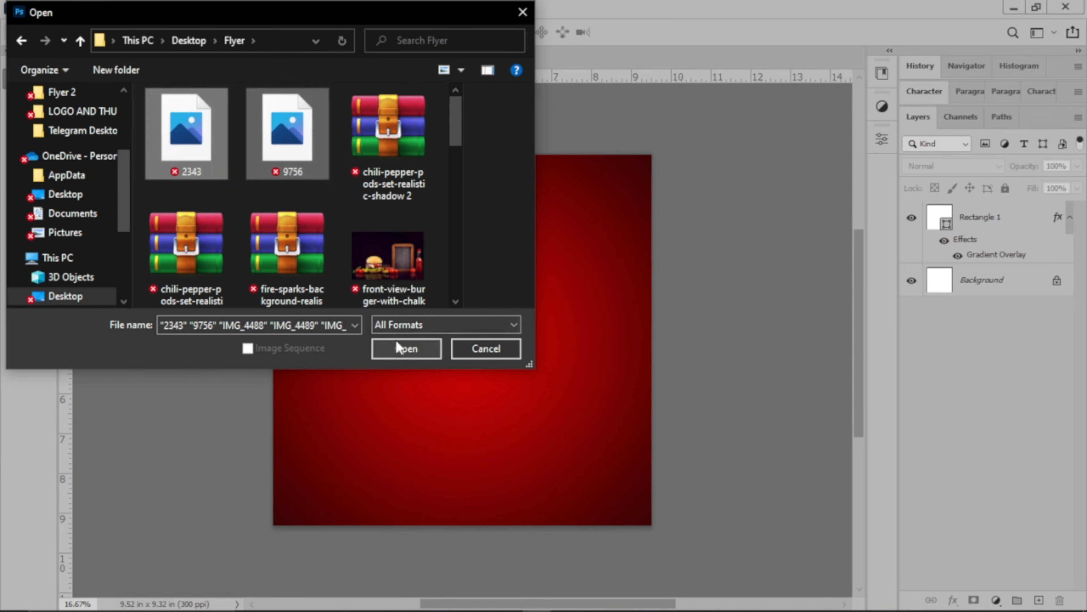
{"action": "left_click", "coordinate": [397, 345]}
Look through the opened fire-sparks, chili pepper, pf-s114-pm-0969 and vegetable images, and return to the FOOD FLYER document.
{"action": "left_click", "coordinate": [270, 58]}
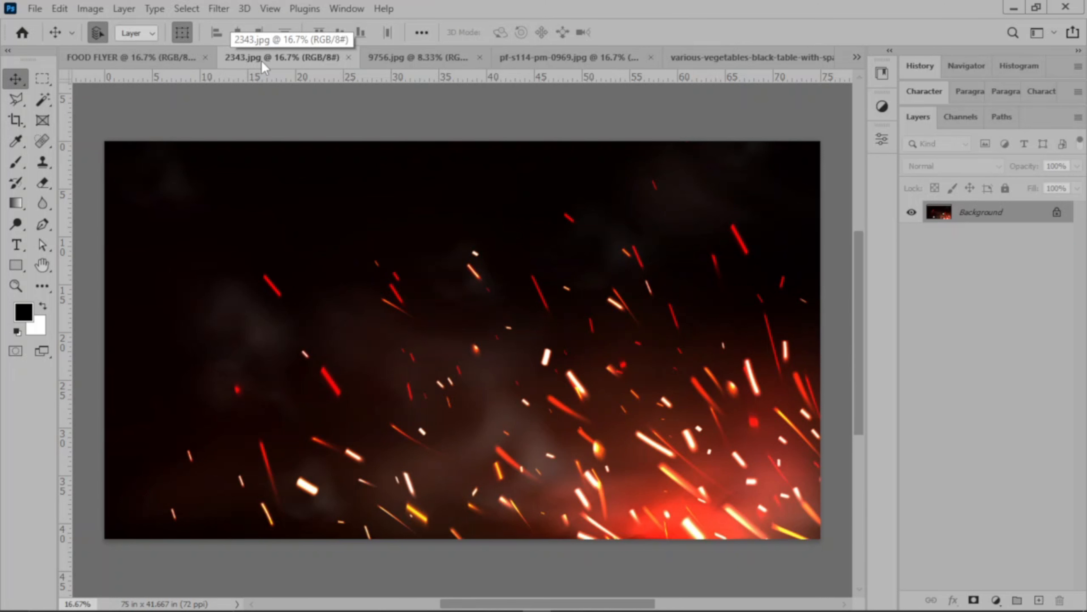
{"action": "left_click", "coordinate": [421, 55]}
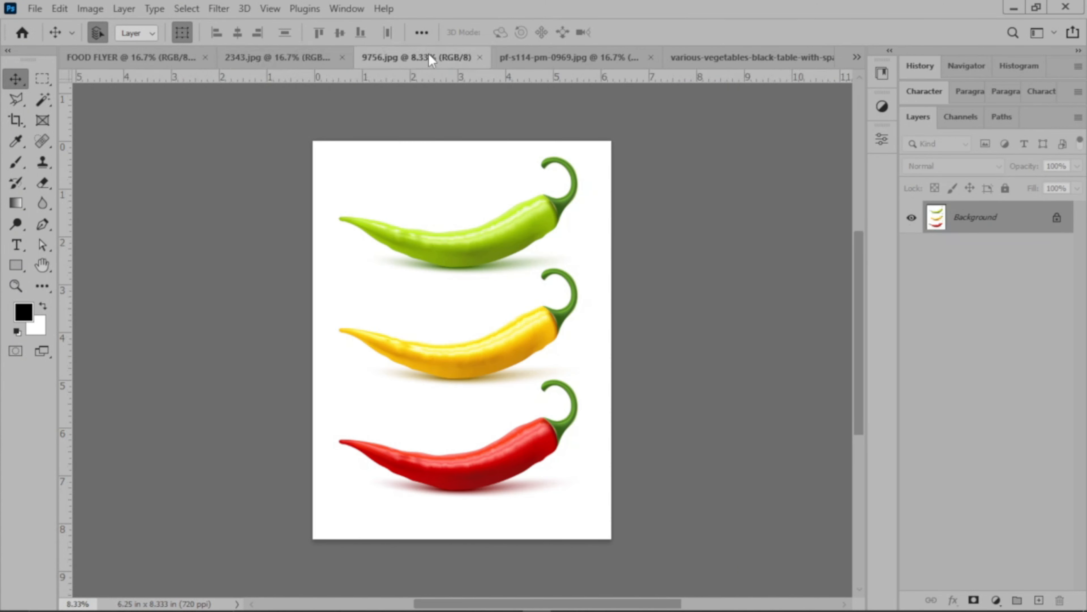
{"action": "left_click", "coordinate": [536, 57]}
{"action": "left_click", "coordinate": [740, 57]}
{"action": "left_click", "coordinate": [105, 57]}
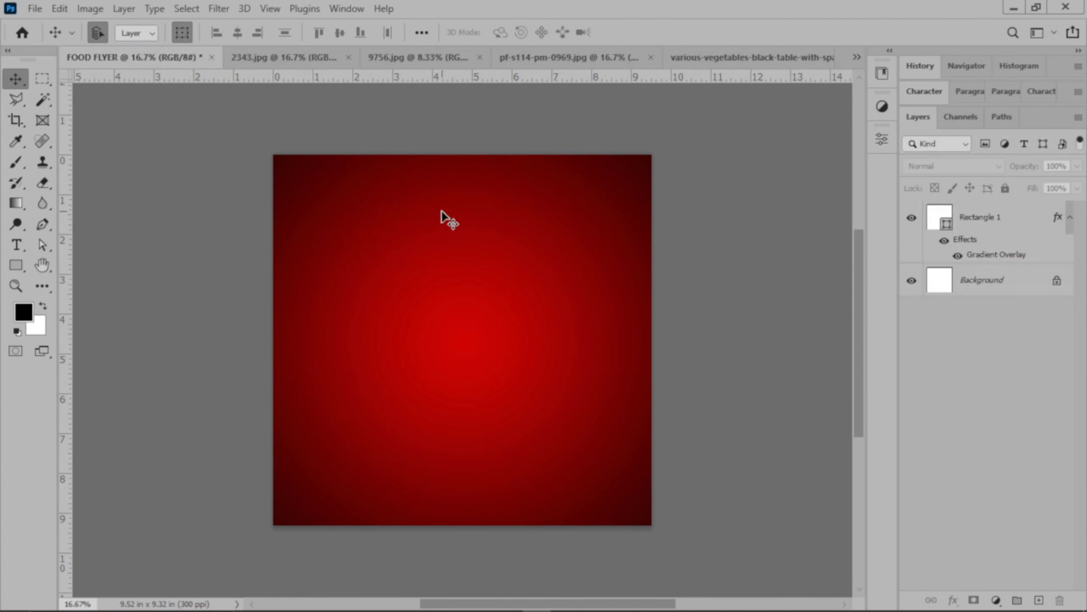
{"action": "key", "text": "ctrl+plus"}
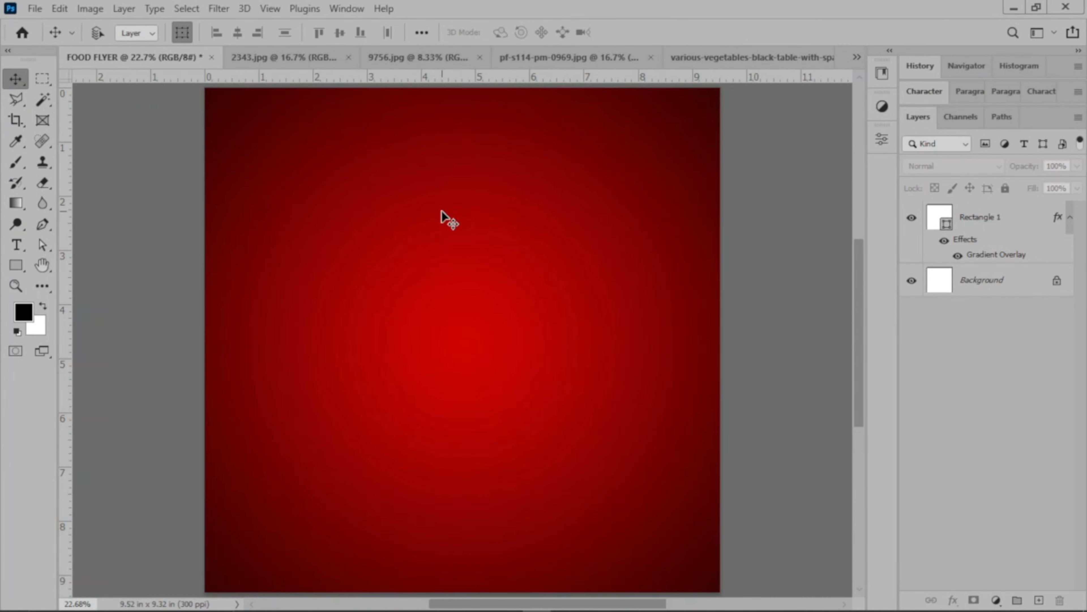
{"action": "key", "text": "ctrl+minus"}
{"action": "key", "text": "ctrl+plus"}
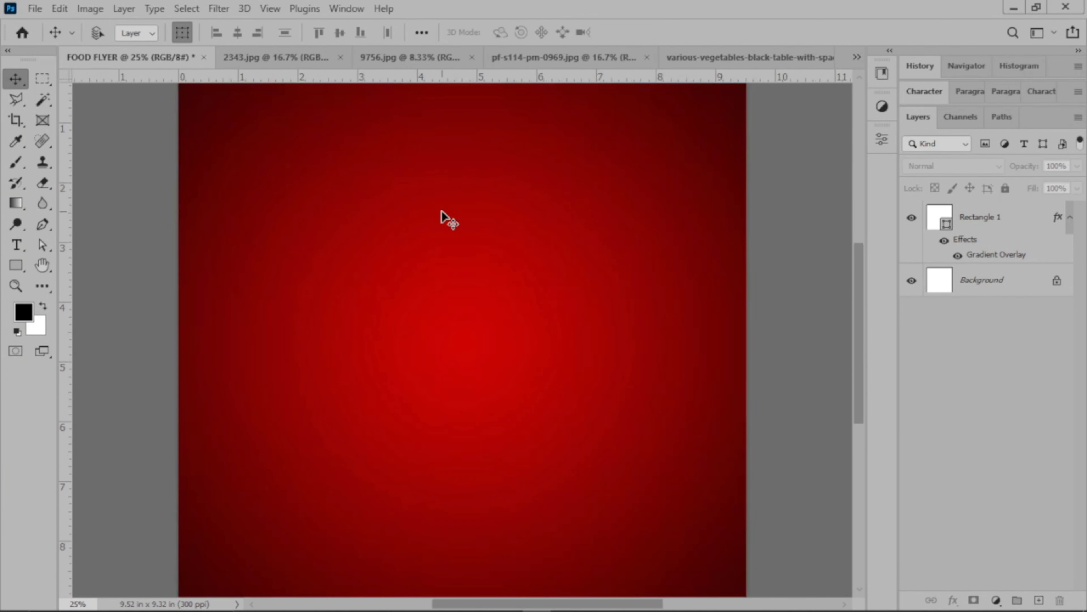
{"action": "key", "text": "ctrl+minus"}
{"action": "key", "text": "ctrl+0"}
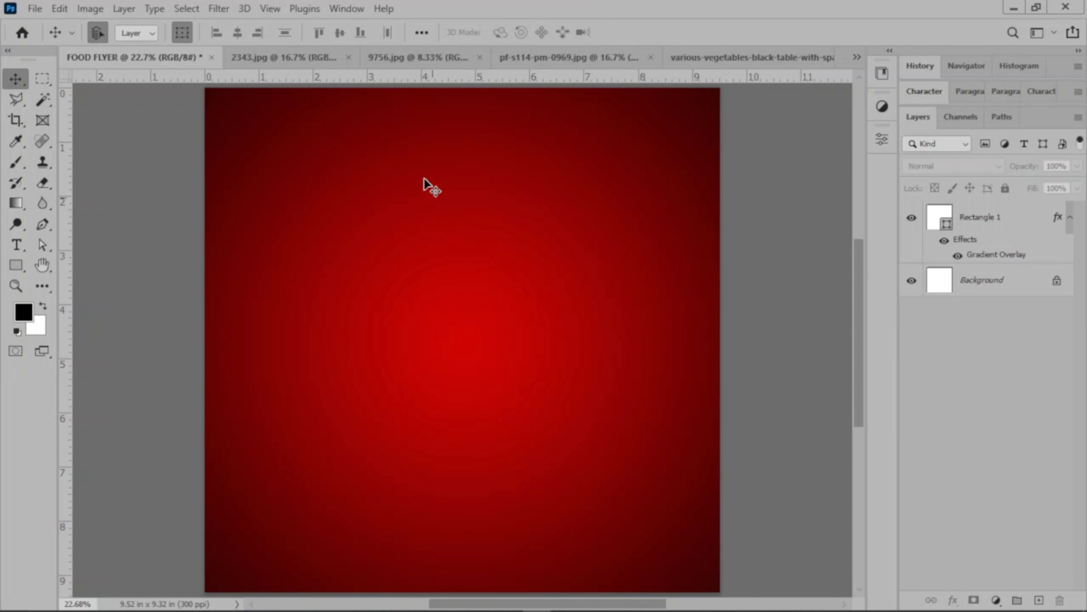
{"action": "left_click", "coordinate": [286, 60]}
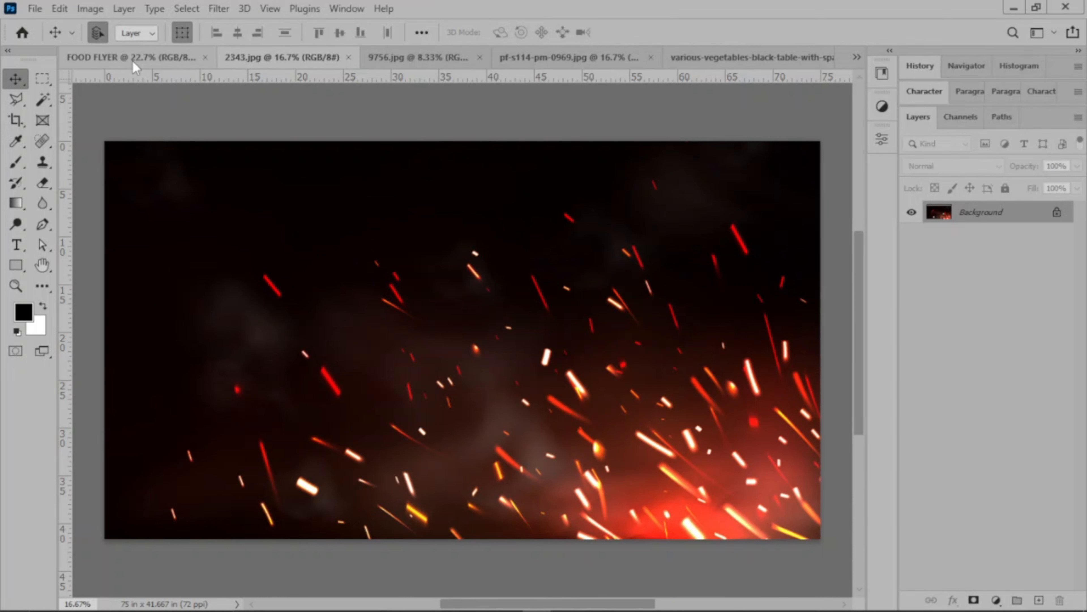
{"action": "left_click", "coordinate": [133, 60]}
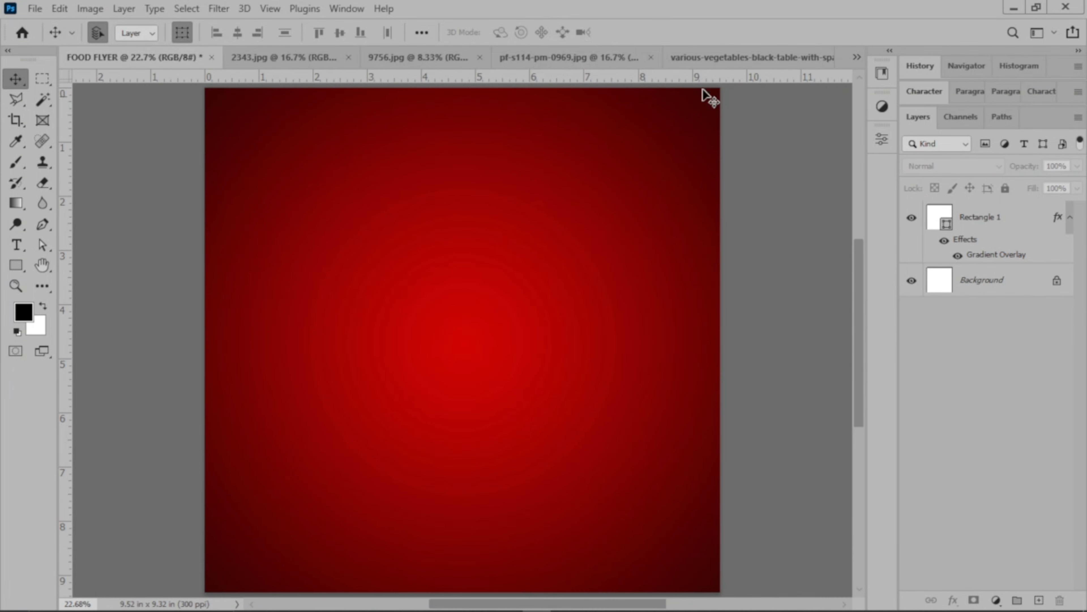
Bring the vegetables-on-black-table image into the upper part of the FOOD FLYER document and set its blend mode to Screen.
{"action": "left_click", "coordinate": [750, 60]}
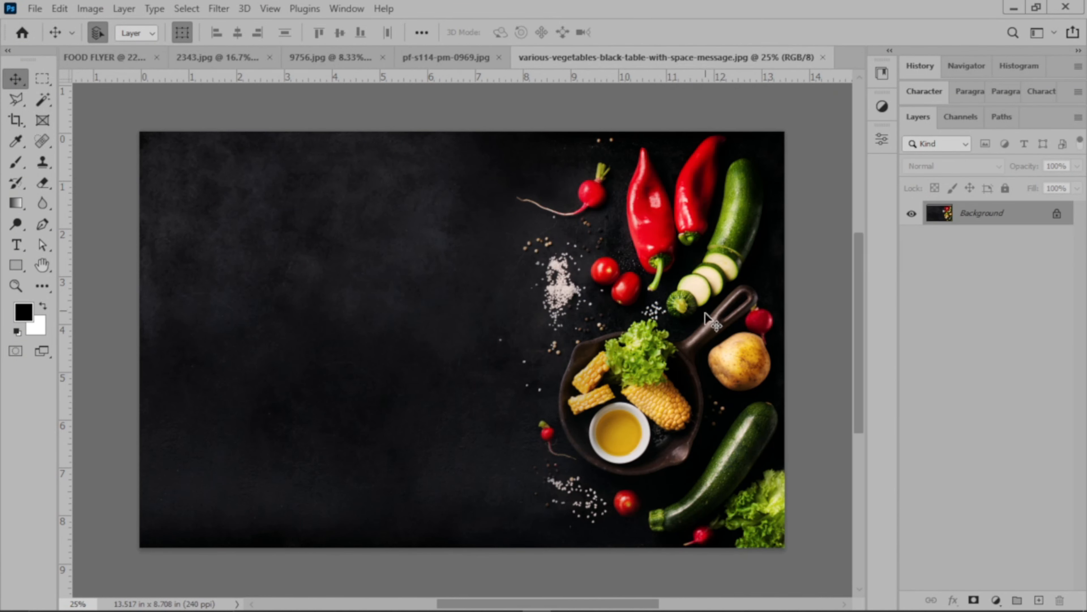
{"action": "left_click_drag", "start_coordinate": [384, 273], "coordinate": [384, 273]}
{"action": "left_click", "coordinate": [495, 279]}
{"action": "left_click_drag", "start_coordinate": [495, 279], "coordinate": [424, 242]}
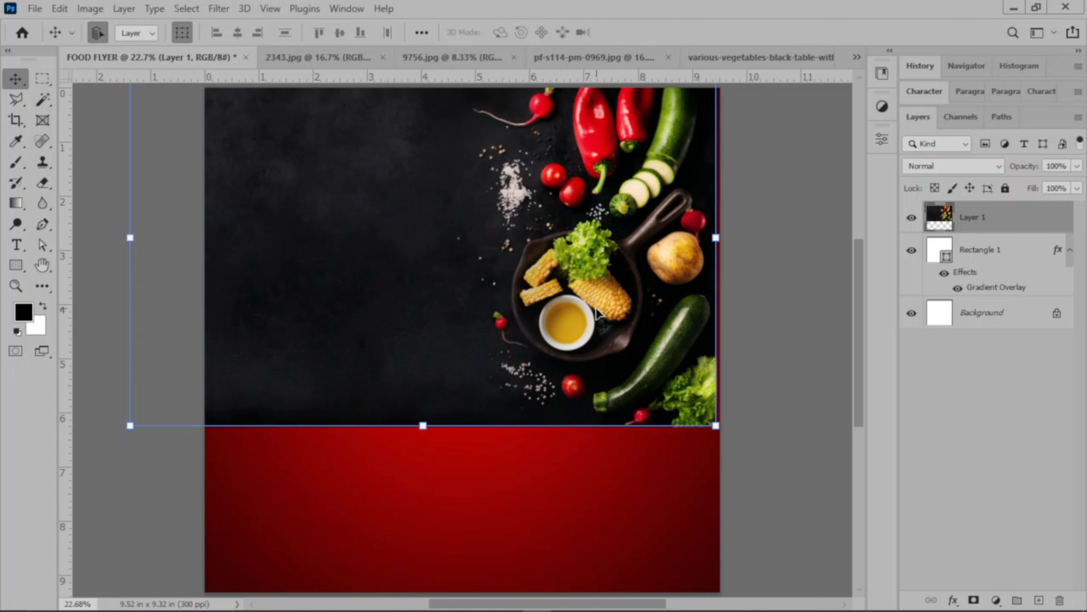
{"action": "left_click", "coordinate": [935, 167]}
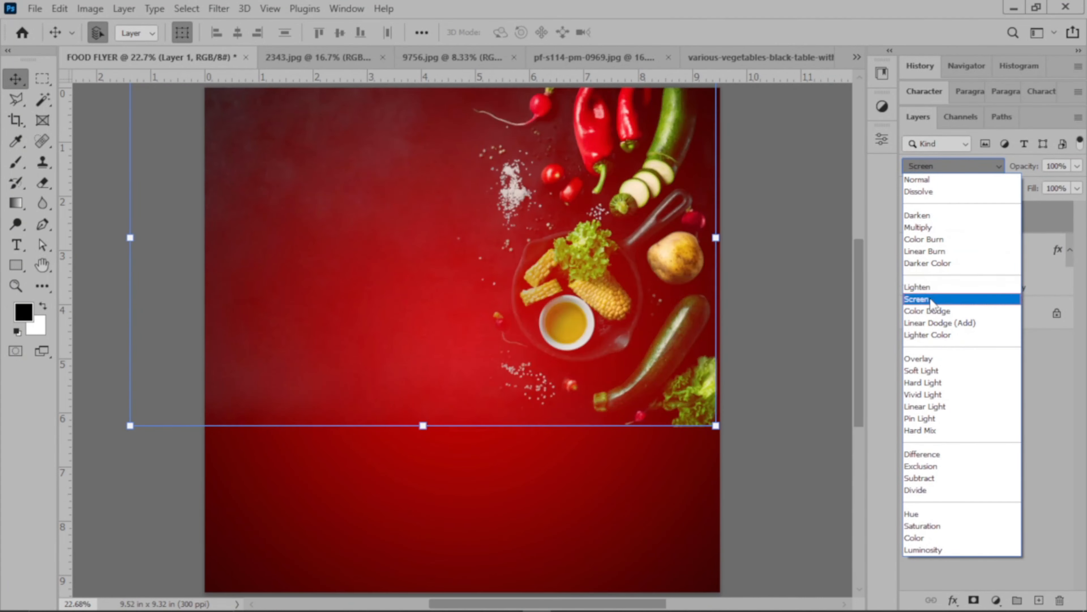
{"action": "left_click", "coordinate": [930, 302]}
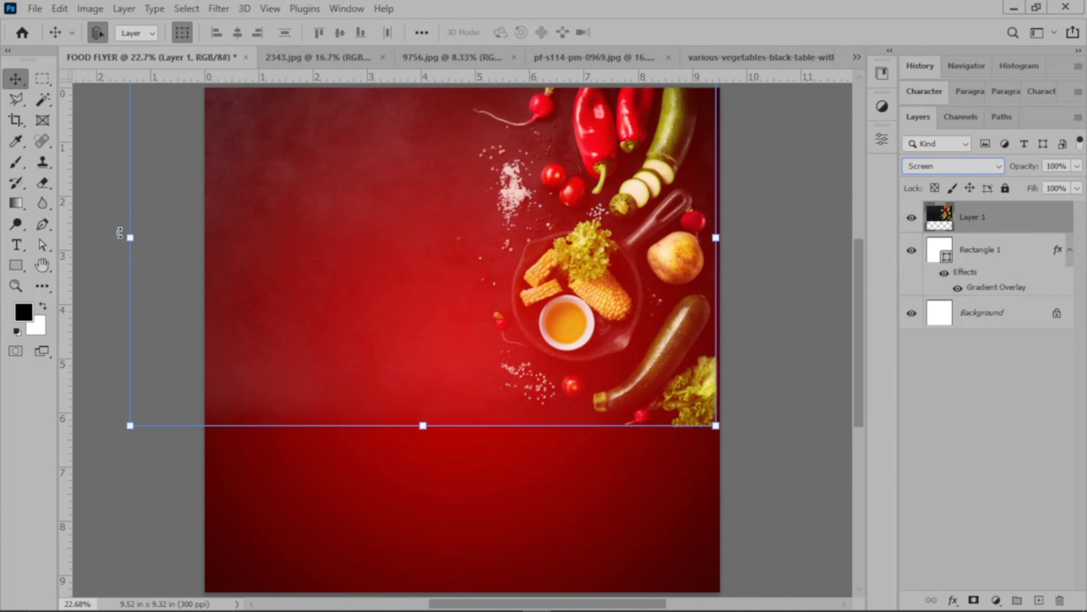
Rotate the vegetables layer by 180° and move it so the vegetables sit in the flyer's upper-left corner.
{"action": "left_click_drag", "start_coordinate": [446, 464], "coordinate": [636, 241]}
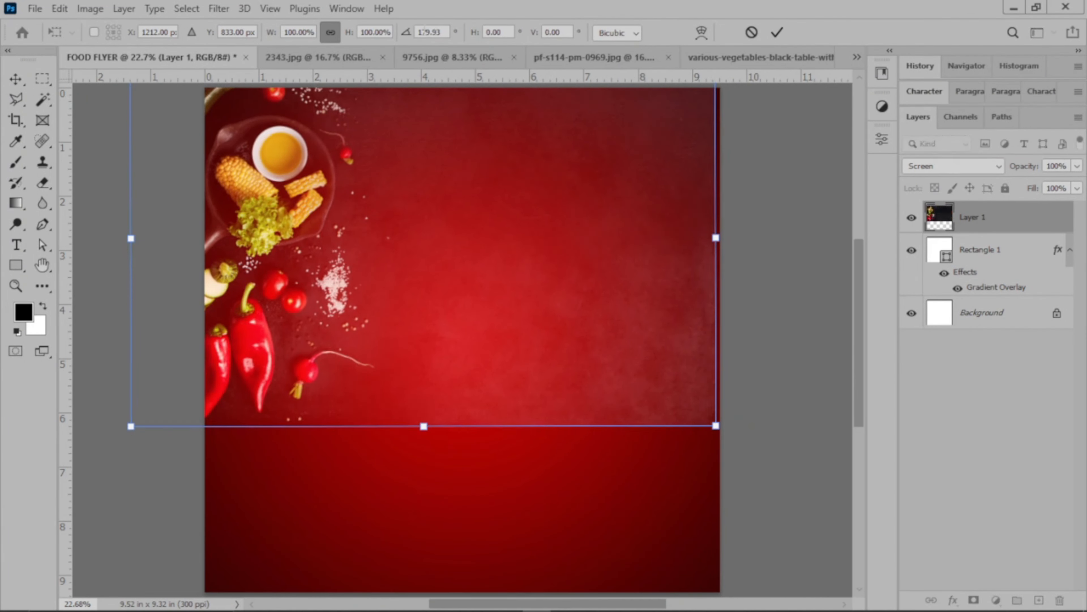
{"action": "double_click", "coordinate": [426, 31]}
{"action": "type", "text": "180"}
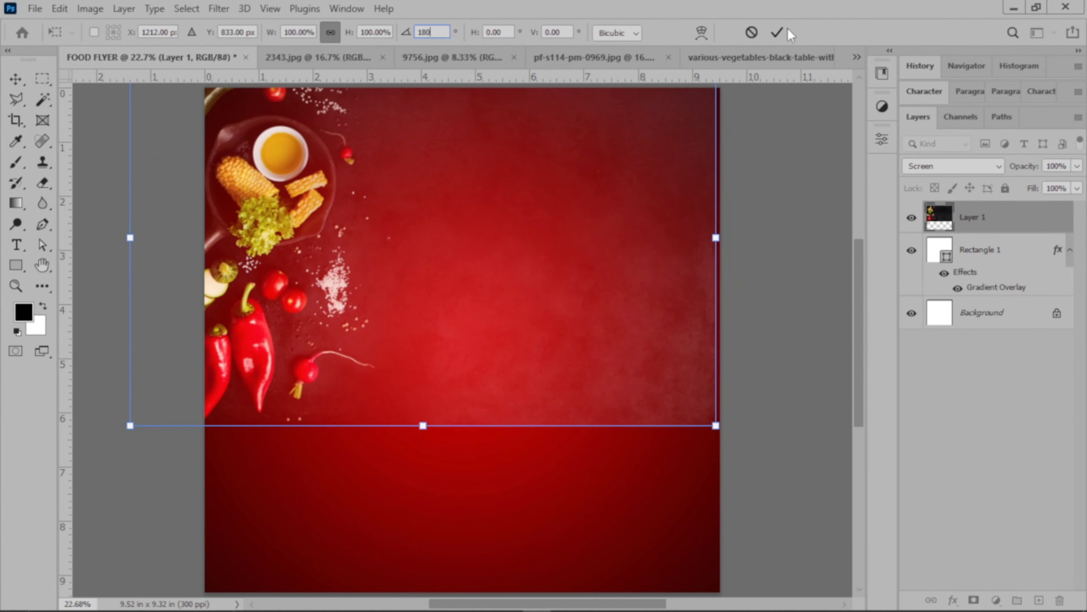
{"action": "left_click", "coordinate": [777, 33]}
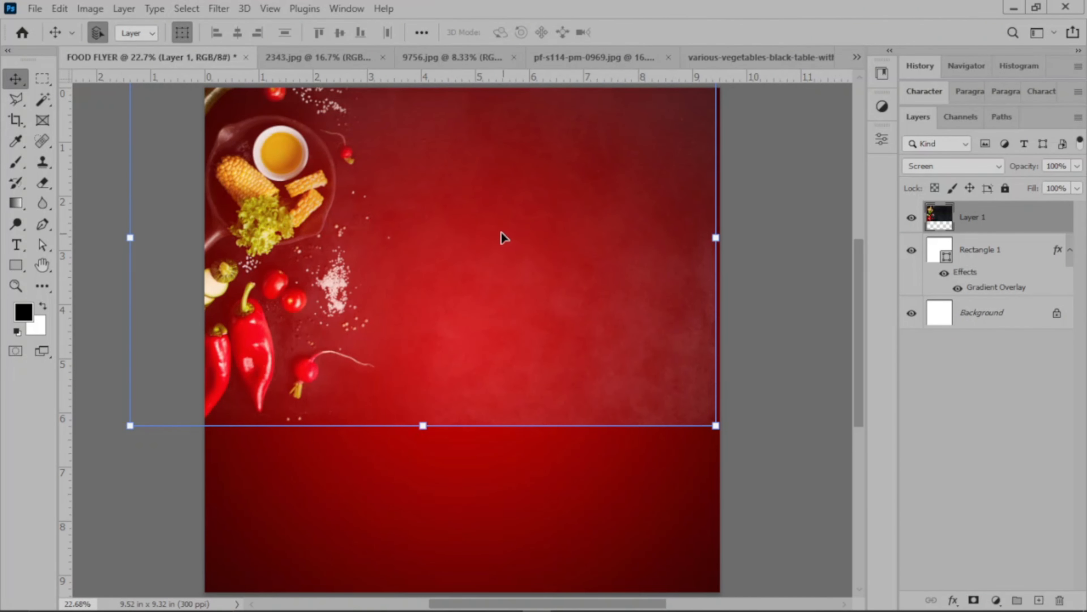
{"action": "left_click_drag", "start_coordinate": [414, 197], "coordinate": [431, 93]}
{"action": "left_click_drag", "start_coordinate": [436, 166], "coordinate": [439, 144]}
{"action": "left_click", "coordinate": [807, 250]}
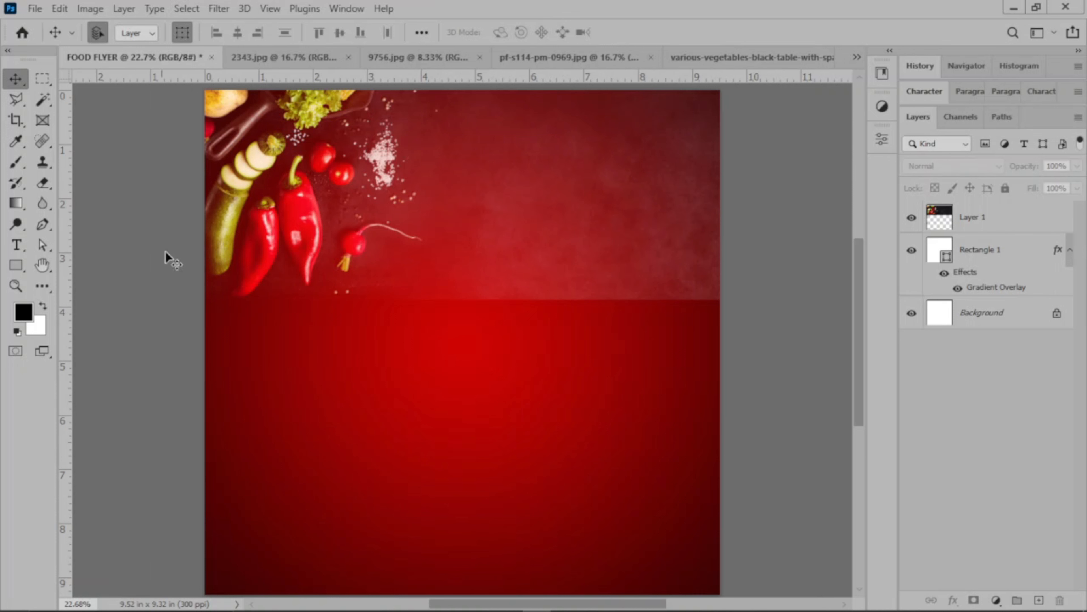
Erase the empty area of Layer 1 to the right of the vegetables with the Eraser at 100% opacity and size 400.
{"action": "left_click", "coordinate": [43, 183]}
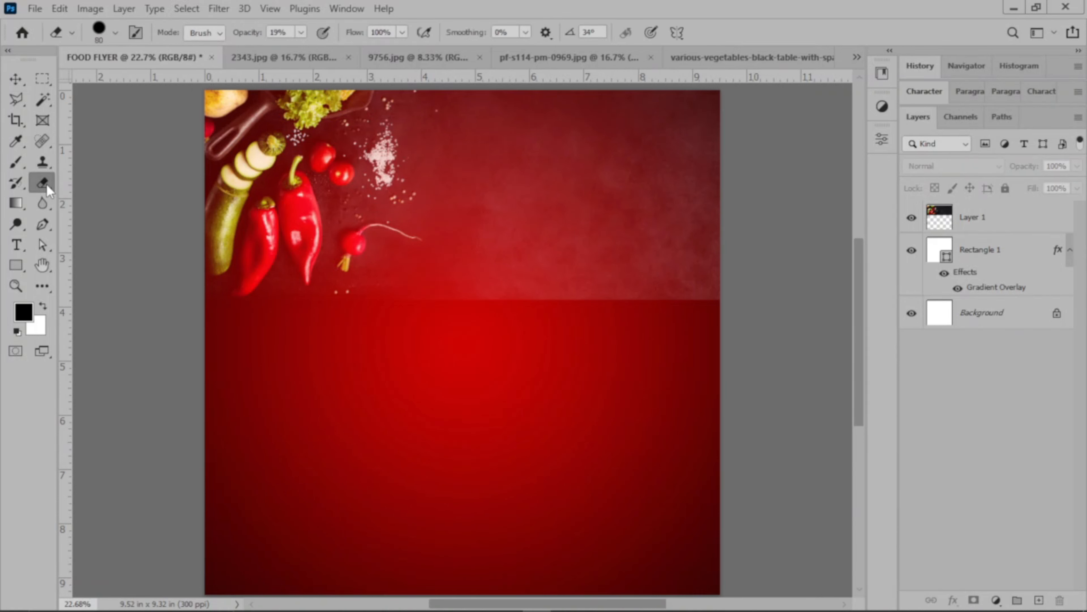
{"action": "left_click", "coordinate": [301, 33]}
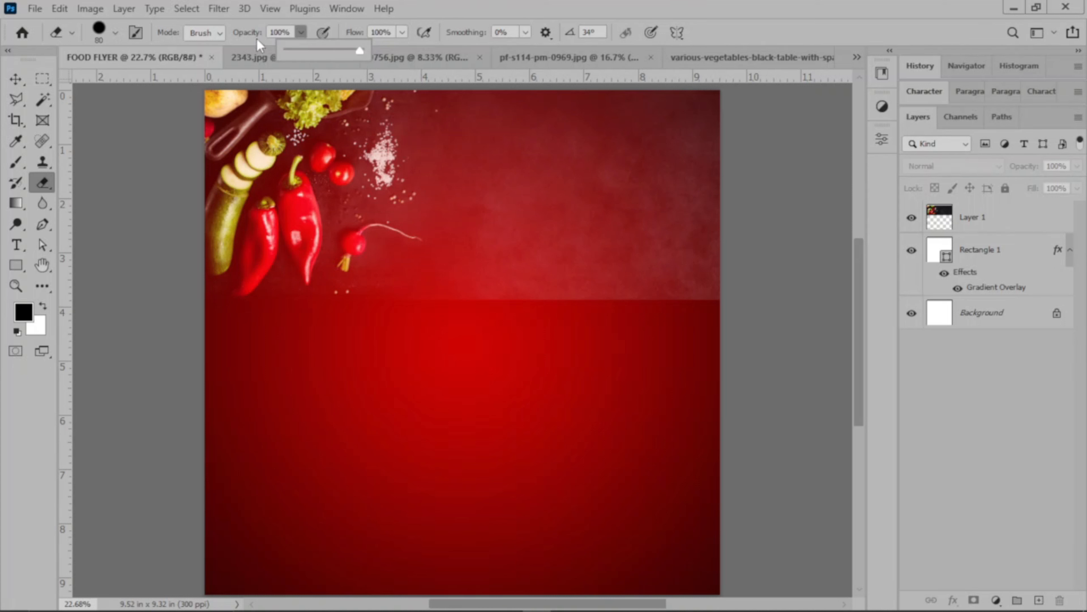
{"action": "left_click", "coordinate": [1044, 221]}
{"action": "left_click", "coordinate": [992, 211]}
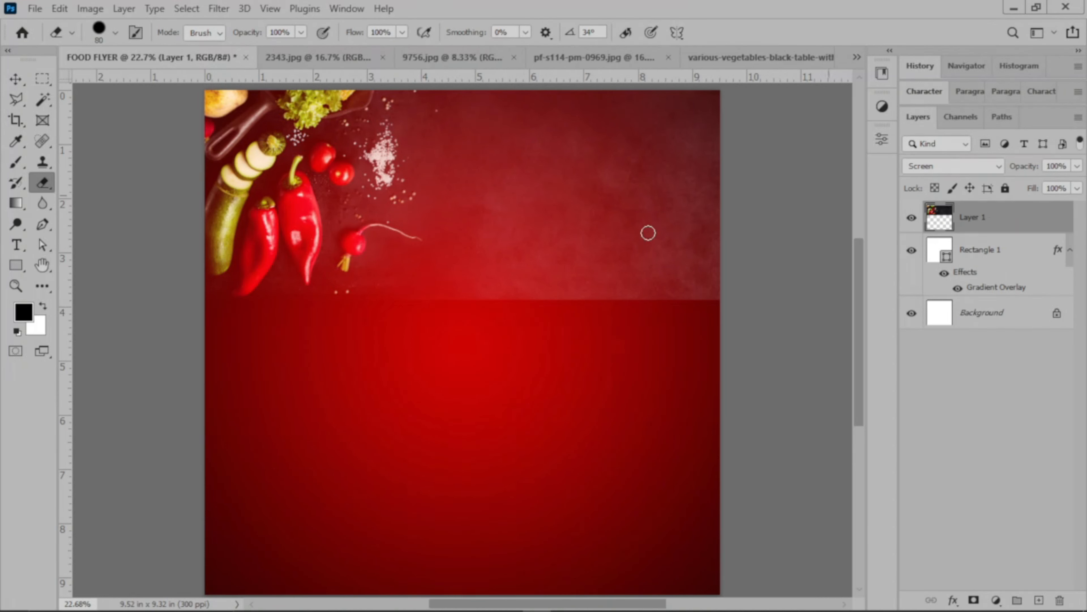
{"action": "mouse_move", "coordinate": [532, 107]}
{"action": "left_mouse_down"}
{"action": "mouse_move", "coordinate": [541, 313]}
{"action": "mouse_move", "coordinate": [553, 116]}
{"action": "mouse_move", "coordinate": [544, 162]}
{"action": "mouse_move", "coordinate": [535, 123]}
{"action": "mouse_move", "coordinate": [561, 93]}
{"action": "mouse_move", "coordinate": [581, 196]}
{"action": "left_mouse_up"}
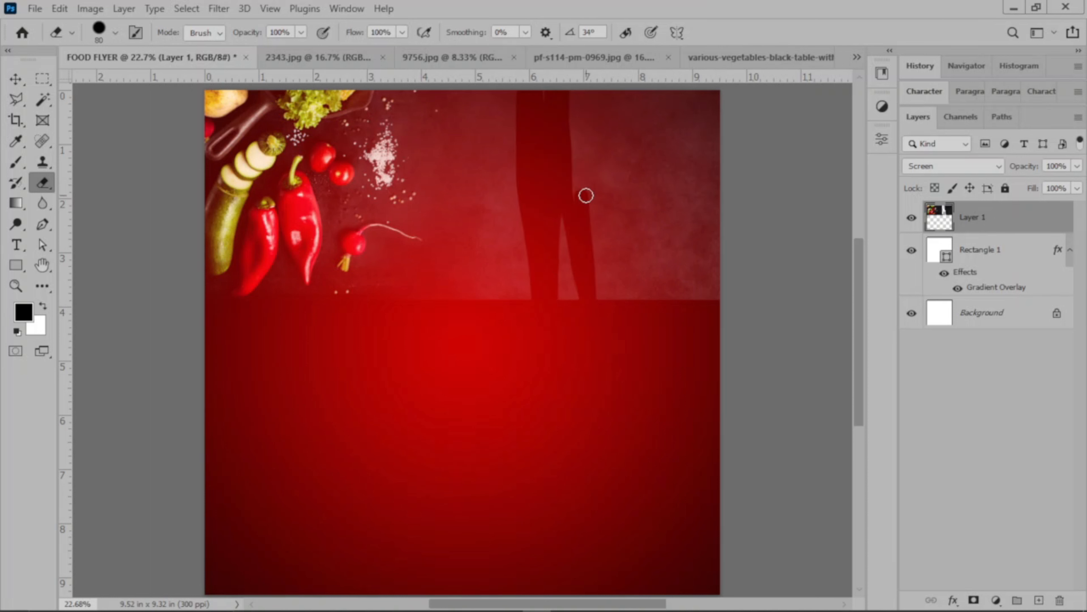
{"action": "key", "text": "bracketright"}
{"action": "key", "text": "bracketright"}
{"action": "key", "text": "bracketright"}
{"action": "key", "text": "bracketright"}
{"action": "key", "text": "bracketright"}
{"action": "key", "text": "bracketright"}
{"action": "key", "text": "bracketright"}
{"action": "mouse_move", "coordinate": [587, 195]}
{"action": "left_mouse_down"}
{"action": "mouse_move", "coordinate": [566, 117]}
{"action": "mouse_move", "coordinate": [695, 110]}
{"action": "mouse_move", "coordinate": [705, 261]}
{"action": "mouse_move", "coordinate": [683, 271]}
{"action": "mouse_move", "coordinate": [640, 115]}
{"action": "mouse_move", "coordinate": [626, 267]}
{"action": "mouse_move", "coordinate": [595, 288]}
{"action": "mouse_move", "coordinate": [564, 207]}
{"action": "mouse_move", "coordinate": [568, 305]}
{"action": "mouse_move", "coordinate": [535, 310]}
{"action": "mouse_move", "coordinate": [505, 92]}
{"action": "mouse_move", "coordinate": [478, 311]}
{"action": "mouse_move", "coordinate": [469, 102]}
{"action": "left_mouse_up"}
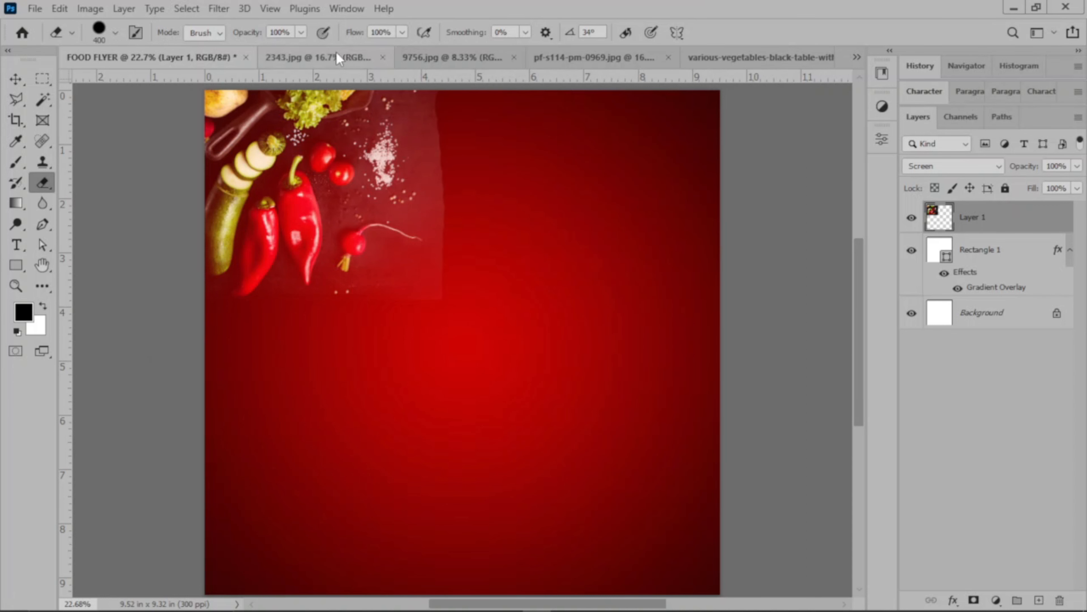
Fade the right and lower edges of the vegetables on Layer 1 with the Eraser at 13% opacity.
{"action": "left_click", "coordinate": [301, 32]}
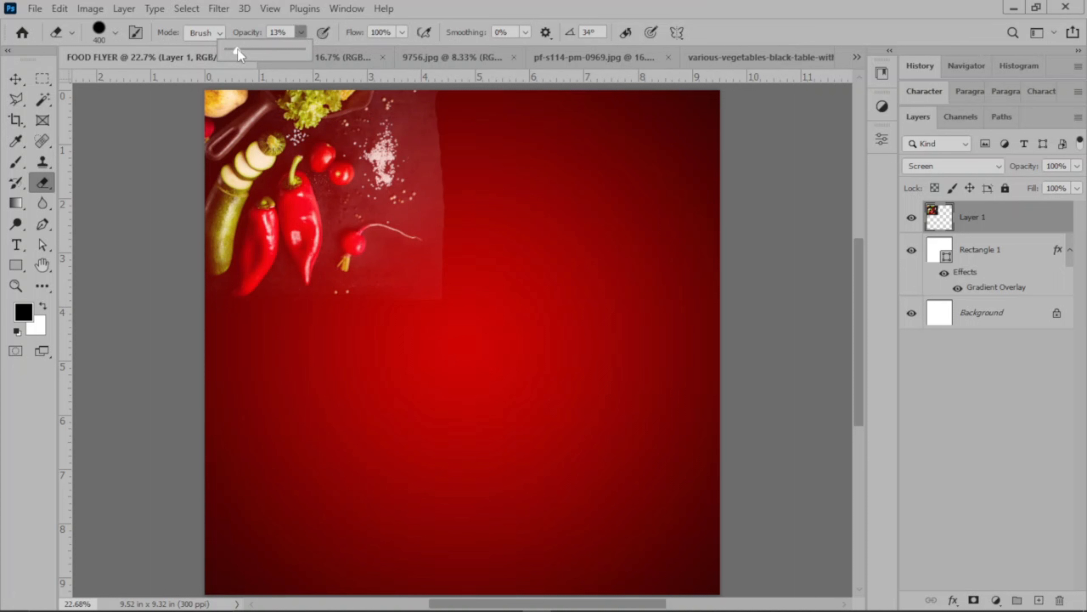
{"action": "mouse_move", "coordinate": [442, 123]}
{"action": "left_mouse_down"}
{"action": "mouse_move", "coordinate": [460, 304]}
{"action": "mouse_move", "coordinate": [393, 330]}
{"action": "mouse_move", "coordinate": [444, 242]}
{"action": "mouse_move", "coordinate": [458, 266]}
{"action": "mouse_move", "coordinate": [435, 116]}
{"action": "mouse_move", "coordinate": [471, 163]}
{"action": "mouse_move", "coordinate": [484, 226]}
{"action": "mouse_move", "coordinate": [440, 160]}
{"action": "mouse_move", "coordinate": [446, 253]}
{"action": "mouse_move", "coordinate": [418, 168]}
{"action": "mouse_move", "coordinate": [429, 200]}
{"action": "mouse_move", "coordinate": [448, 192]}
{"action": "mouse_move", "coordinate": [432, 118]}
{"action": "mouse_move", "coordinate": [423, 277]}
{"action": "mouse_move", "coordinate": [359, 284]}
{"action": "mouse_move", "coordinate": [404, 276]}
{"action": "mouse_move", "coordinate": [391, 253]}
{"action": "mouse_move", "coordinate": [437, 215]}
{"action": "mouse_move", "coordinate": [415, 244]}
{"action": "mouse_move", "coordinate": [425, 203]}
{"action": "mouse_move", "coordinate": [423, 274]}
{"action": "mouse_move", "coordinate": [444, 310]}
{"action": "mouse_move", "coordinate": [426, 254]}
{"action": "mouse_move", "coordinate": [408, 349]}
{"action": "mouse_move", "coordinate": [409, 189]}
{"action": "mouse_move", "coordinate": [409, 214]}
{"action": "mouse_move", "coordinate": [420, 185]}
{"action": "mouse_move", "coordinate": [408, 144]}
{"action": "mouse_move", "coordinate": [411, 189]}
{"action": "mouse_move", "coordinate": [413, 162]}
{"action": "mouse_move", "coordinate": [417, 174]}
{"action": "mouse_move", "coordinate": [387, 269]}
{"action": "mouse_move", "coordinate": [434, 253]}
{"action": "mouse_move", "coordinate": [479, 195]}
{"action": "mouse_move", "coordinate": [407, 145]}
{"action": "mouse_move", "coordinate": [407, 164]}
{"action": "mouse_move", "coordinate": [427, 106]}
{"action": "mouse_move", "coordinate": [389, 109]}
{"action": "mouse_move", "coordinate": [398, 230]}
{"action": "mouse_move", "coordinate": [448, 240]}
{"action": "mouse_move", "coordinate": [407, 88]}
{"action": "mouse_move", "coordinate": [381, 153]}
{"action": "mouse_move", "coordinate": [388, 299]}
{"action": "mouse_move", "coordinate": [265, 310]}
{"action": "mouse_move", "coordinate": [252, 335]}
{"action": "mouse_move", "coordinate": [427, 119]}
{"action": "mouse_move", "coordinate": [420, 90]}
{"action": "mouse_move", "coordinate": [427, 286]}
{"action": "left_mouse_up"}
{"action": "mouse_move", "coordinate": [367, 371]}
{"action": "left_mouse_down"}
{"action": "mouse_move", "coordinate": [358, 295]}
{"action": "mouse_move", "coordinate": [402, 348]}
{"action": "mouse_move", "coordinate": [398, 268]}
{"action": "mouse_move", "coordinate": [380, 230]}
{"action": "mouse_move", "coordinate": [378, 240]}
{"action": "mouse_move", "coordinate": [387, 314]}
{"action": "mouse_move", "coordinate": [415, 245]}
{"action": "mouse_move", "coordinate": [421, 104]}
{"action": "left_mouse_up"}
{"action": "mouse_move", "coordinate": [349, 295]}
{"action": "left_mouse_down"}
{"action": "mouse_move", "coordinate": [360, 258]}
{"action": "mouse_move", "coordinate": [392, 227]}
{"action": "mouse_move", "coordinate": [390, 244]}
{"action": "mouse_move", "coordinate": [427, 232]}
{"action": "mouse_move", "coordinate": [387, 110]}
{"action": "mouse_move", "coordinate": [426, 118]}
{"action": "mouse_move", "coordinate": [455, 183]}
{"action": "mouse_move", "coordinate": [518, 148]}
{"action": "mouse_move", "coordinate": [422, 116]}
{"action": "mouse_move", "coordinate": [525, 213]}
{"action": "mouse_move", "coordinate": [433, 226]}
{"action": "mouse_move", "coordinate": [410, 207]}
{"action": "left_mouse_up"}
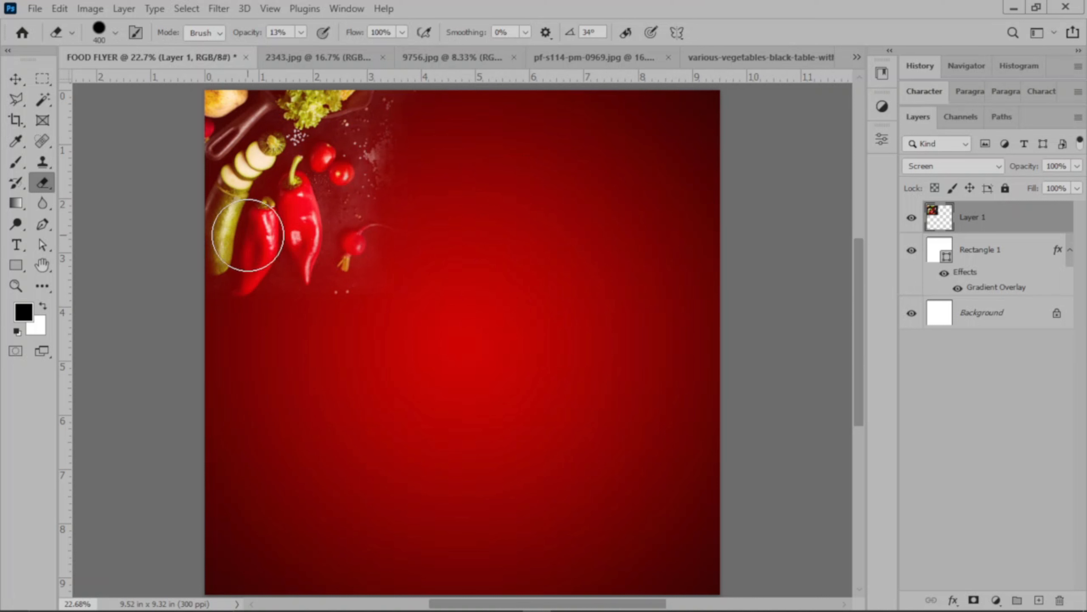
{"action": "left_click_drag", "start_coordinate": [374, 264], "coordinate": [389, 251]}
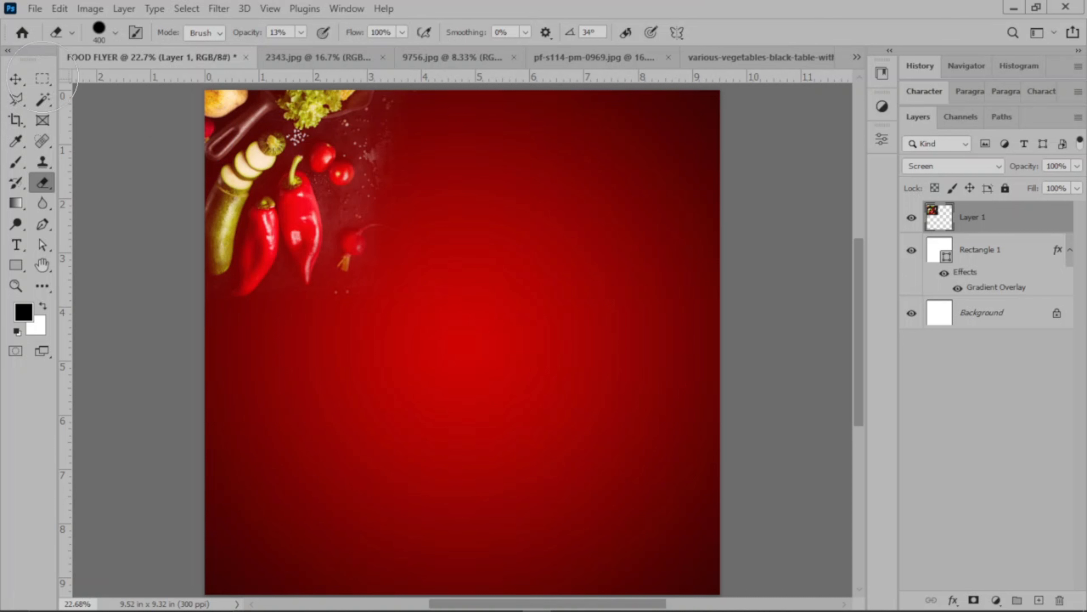
Lower the opacity of the vegetables layer to 40%.
{"action": "key", "text": "v"}
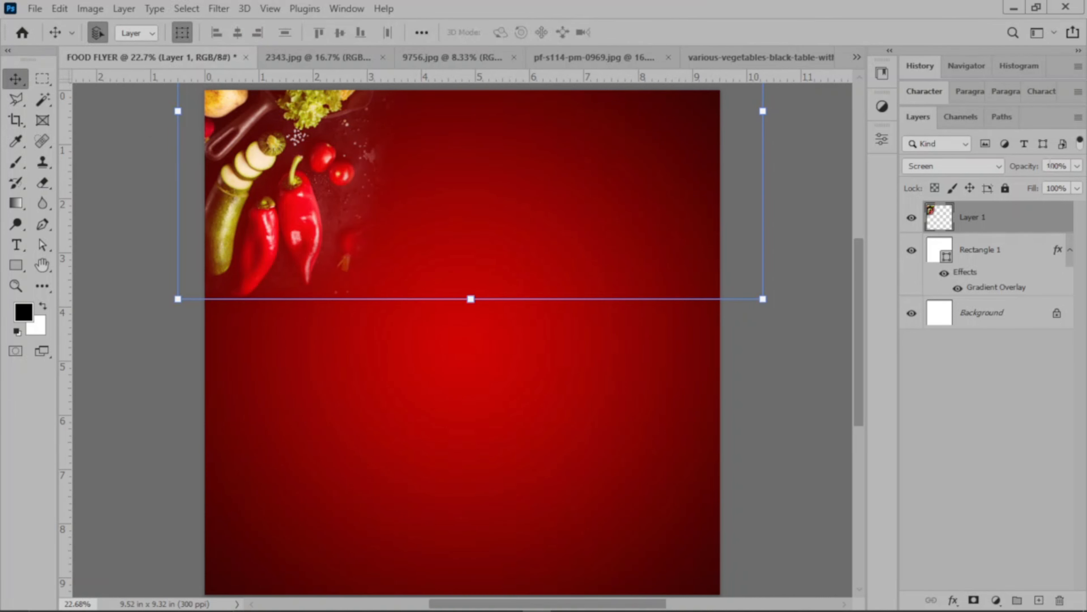
{"action": "left_click", "coordinate": [1078, 166]}
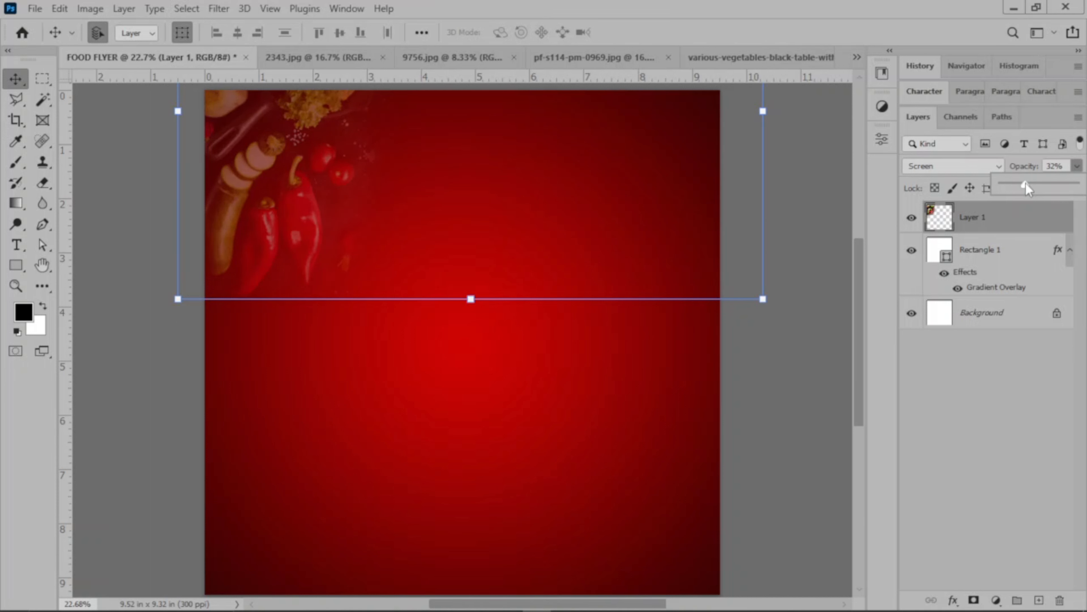
{"action": "left_click_drag", "start_coordinate": [1027, 184], "coordinate": [1034, 188]}
{"action": "left_click", "coordinate": [782, 374]}
{"action": "left_click", "coordinate": [789, 372]}
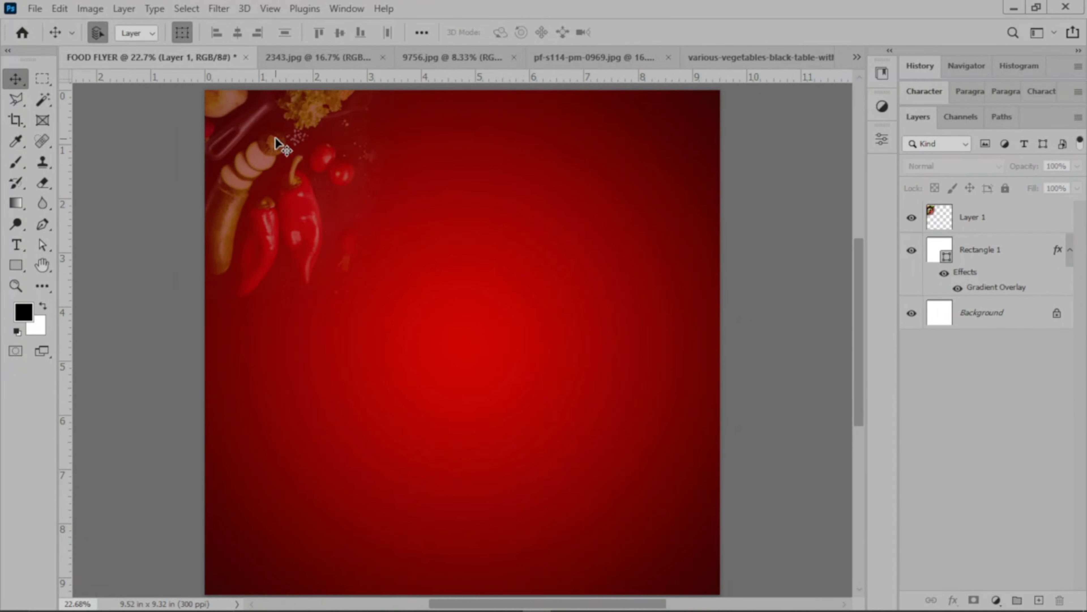
Fully lock the vegetables layer and the Rectangle 1 layer.
{"action": "left_click", "coordinate": [1024, 227]}
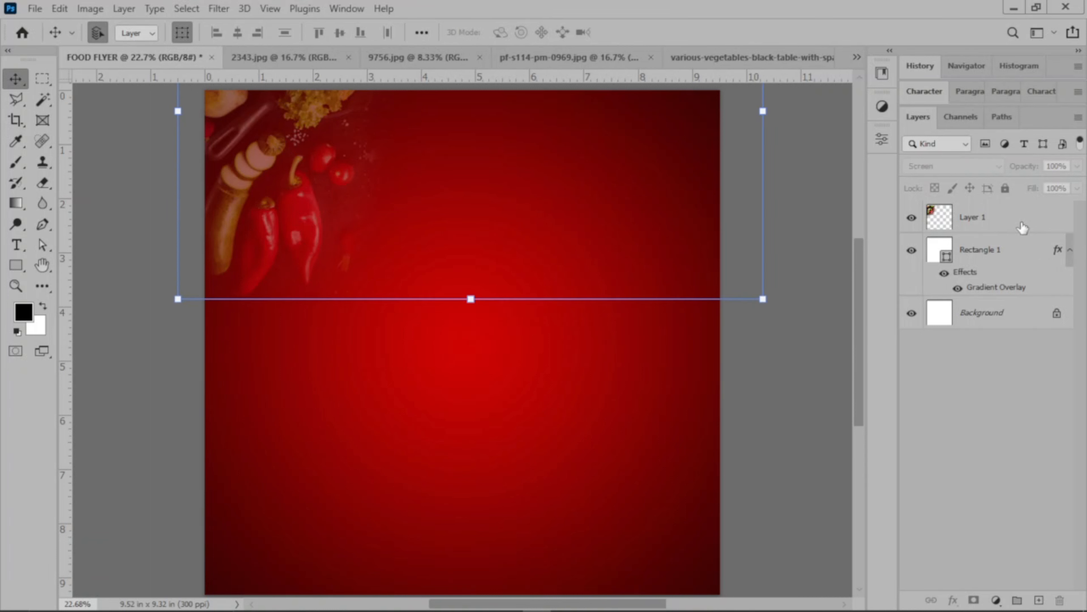
{"action": "left_click", "coordinate": [1005, 188]}
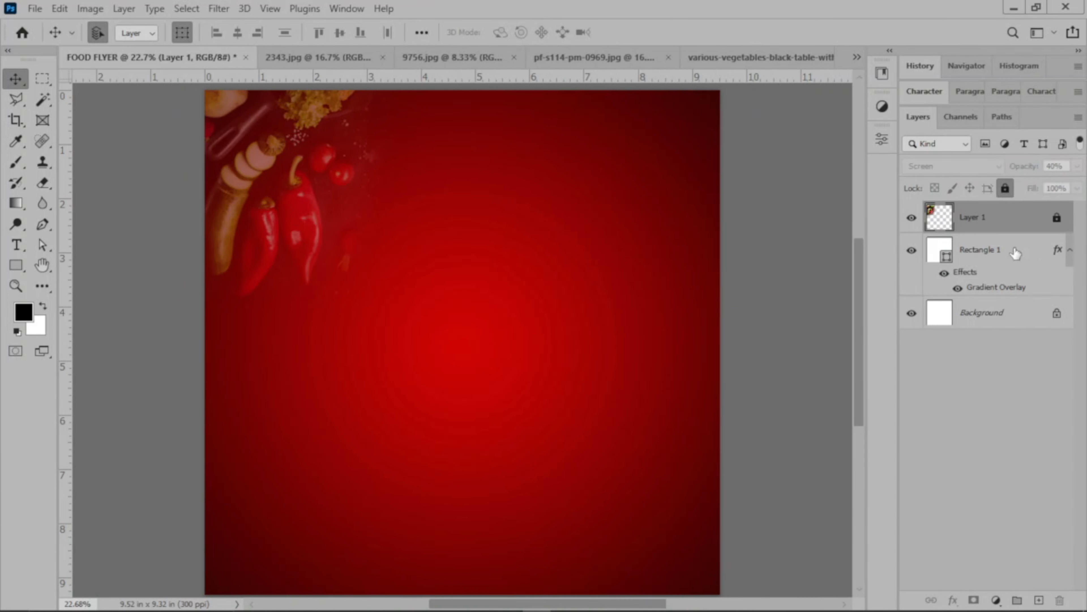
{"action": "left_click", "coordinate": [1021, 246]}
{"action": "left_click", "coordinate": [1006, 189]}
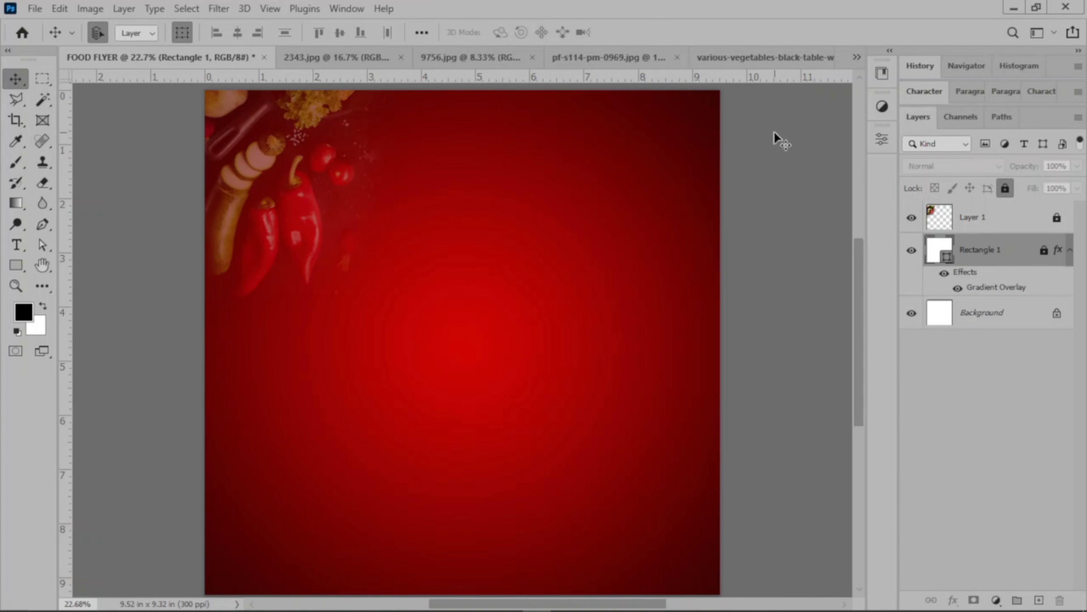
Close the various-vegetables-black-table-with-space-message.jpg document without saving its changes.
{"action": "left_click", "coordinate": [475, 58]}
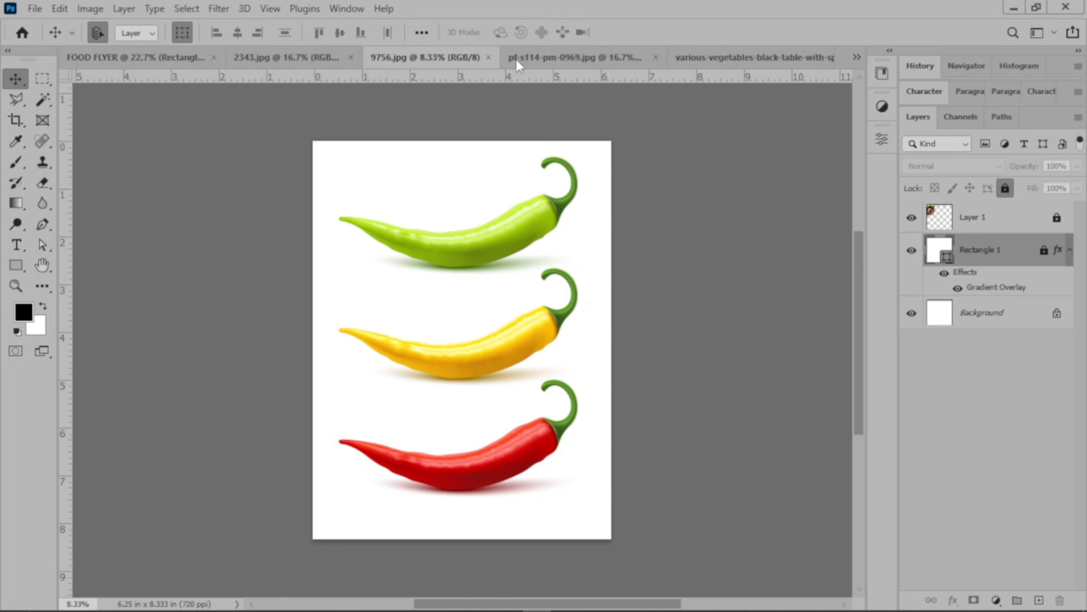
{"action": "left_click", "coordinate": [728, 60]}
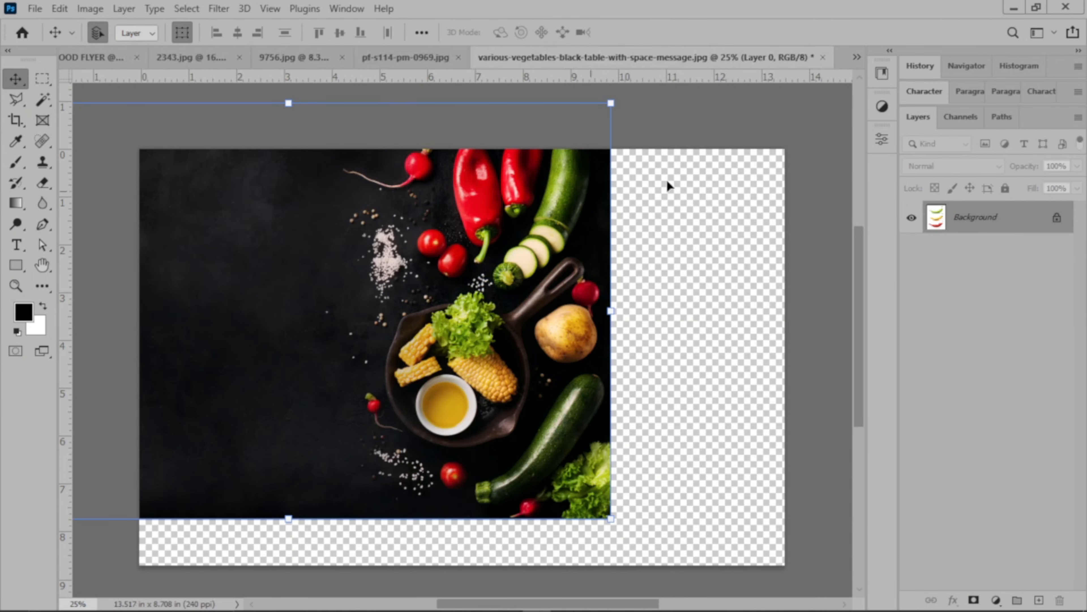
{"action": "left_click", "coordinate": [822, 57]}
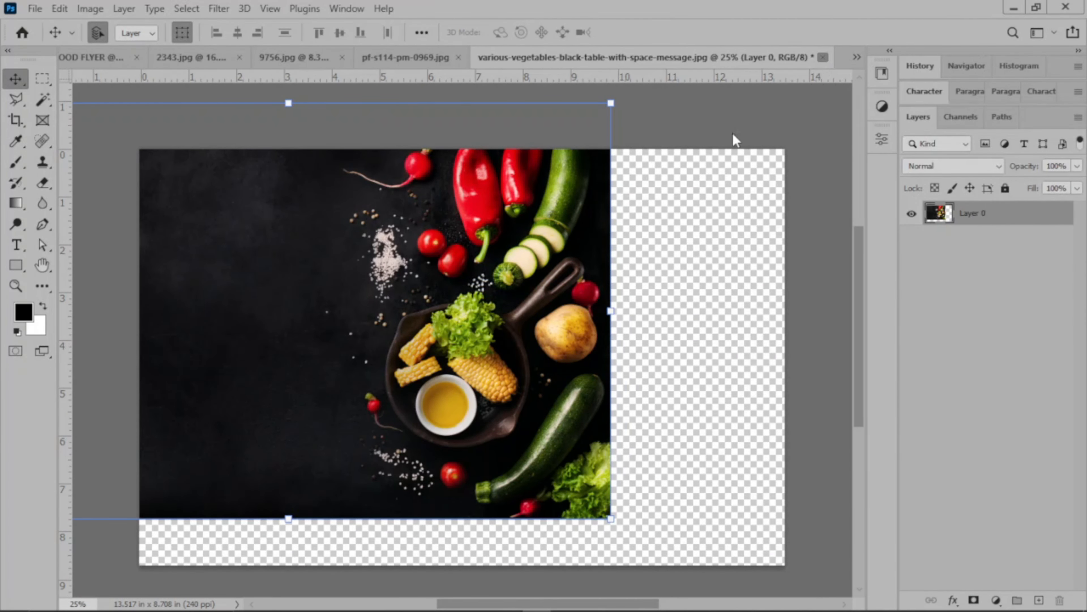
{"action": "left_click", "coordinate": [533, 241]}
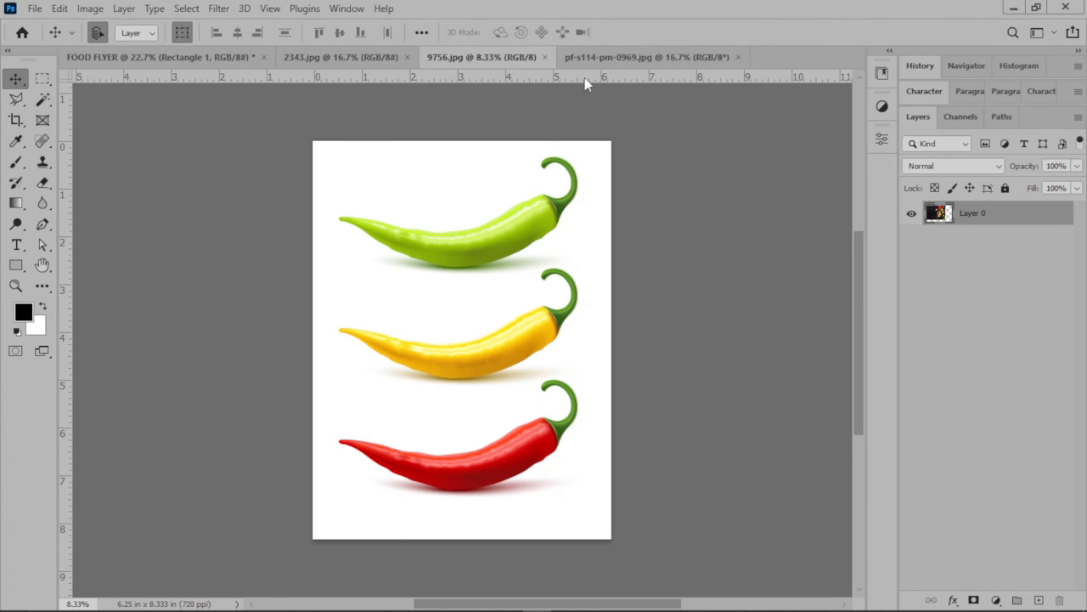
Convert the pf-s114-pm-0969 fire image's background to a normal layer and place it in the FOOD FLYER document, above Rectangle 1.
{"action": "left_click", "coordinate": [615, 56]}
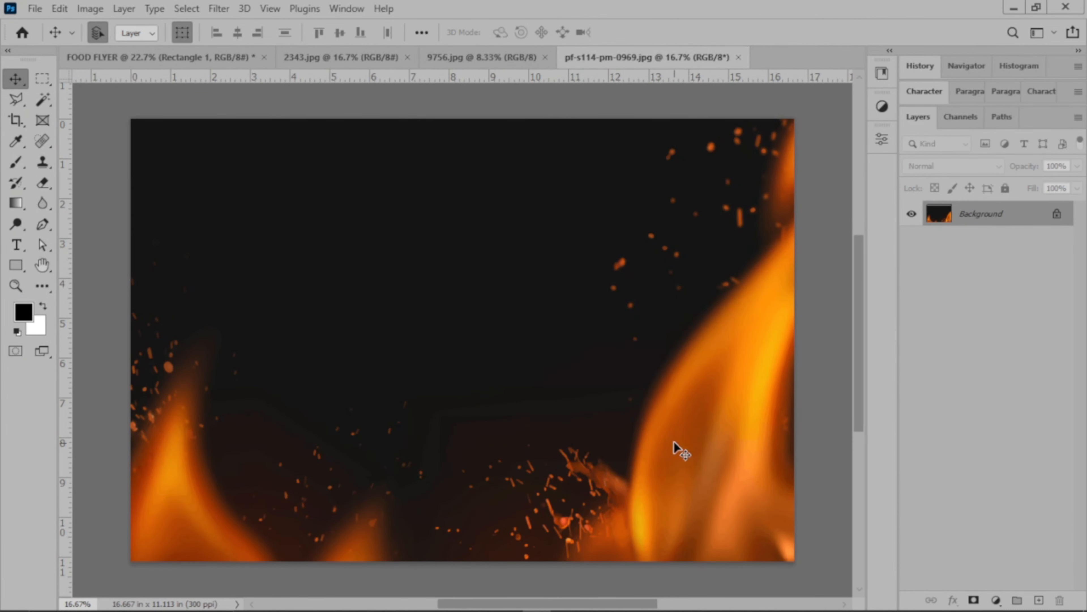
{"action": "left_click_drag", "start_coordinate": [657, 433], "coordinate": [369, 337]}
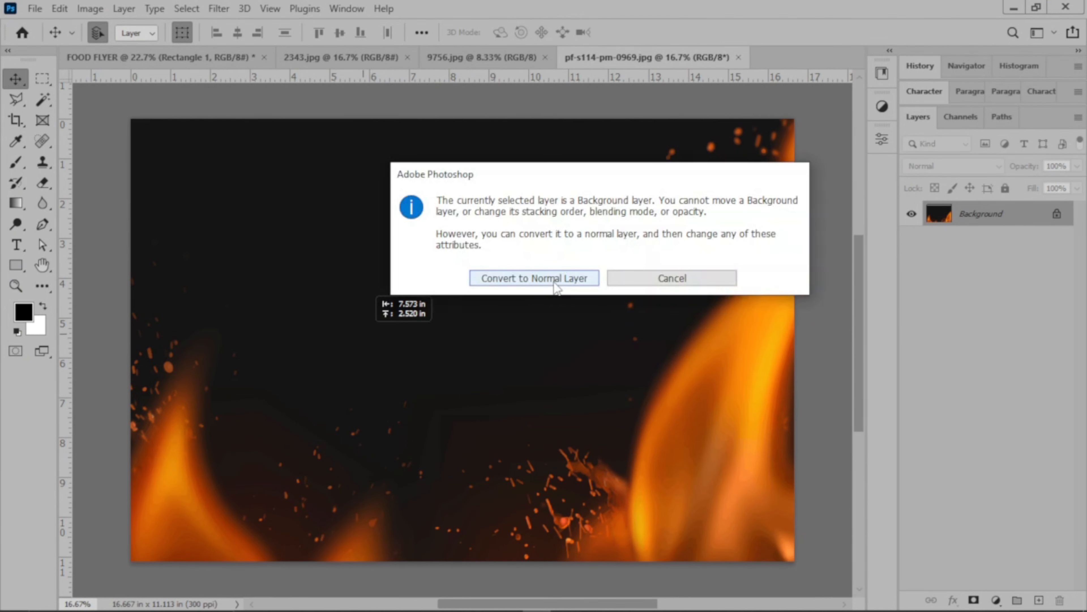
{"action": "left_click", "coordinate": [551, 278]}
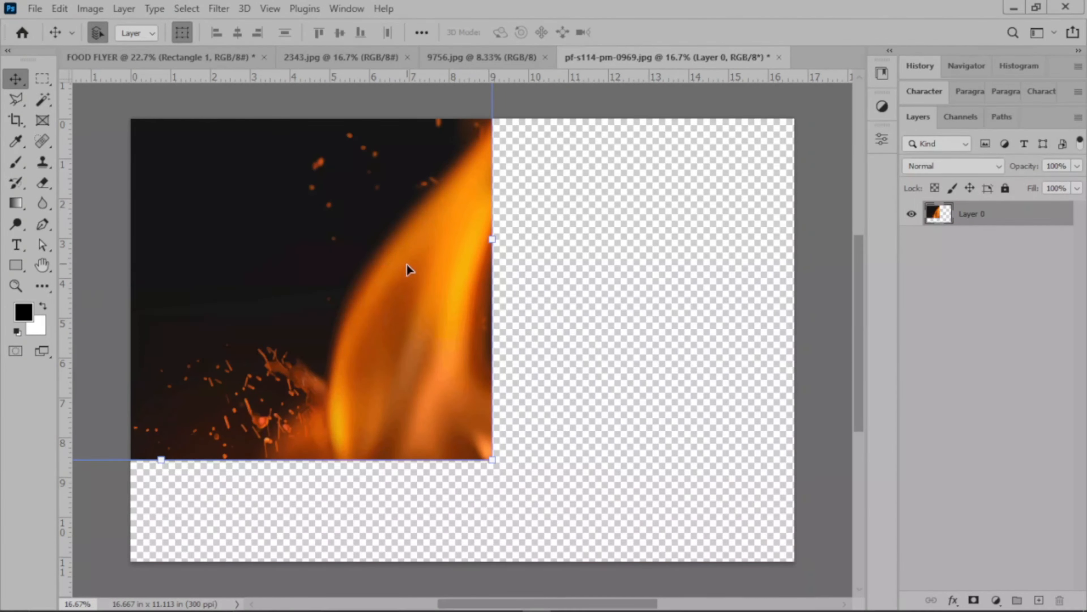
{"action": "left_click_drag", "start_coordinate": [391, 260], "coordinate": [490, 297]}
{"action": "left_click_drag", "start_coordinate": [528, 453], "coordinate": [525, 452]}
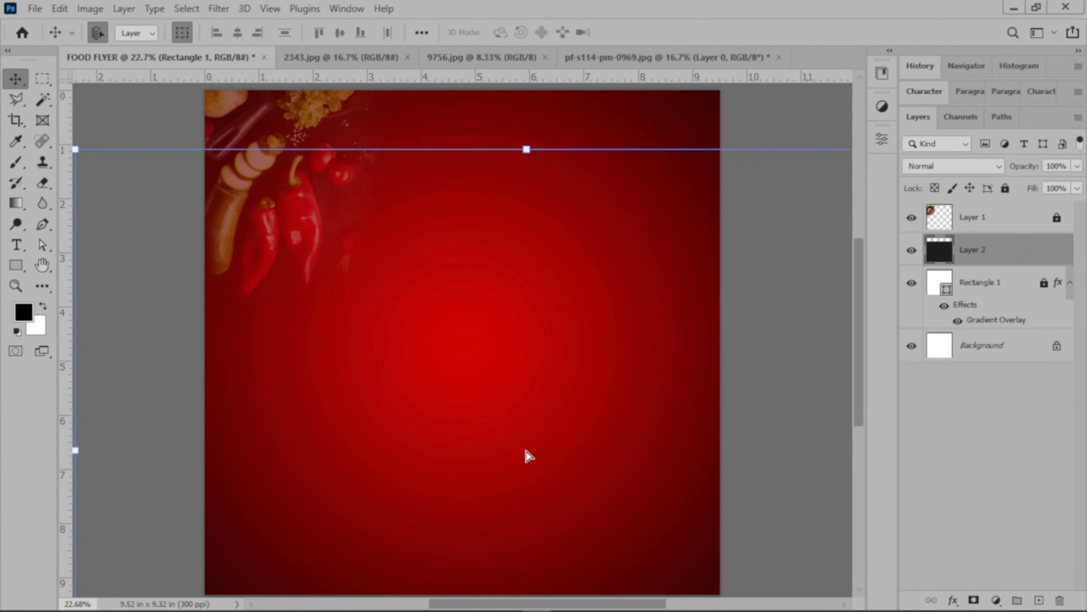
Scale the flames layer to 57.12% to span the flyer's width and position it over the lower part of the page.
{"action": "left_click_drag", "start_coordinate": [522, 155], "coordinate": [532, 346]}
{"action": "left_click_drag", "start_coordinate": [609, 410], "coordinate": [686, 372]}
{"action": "scroll", "coordinate": [686, 372], "scroll_direction": "down", "scroll_amount": 1}
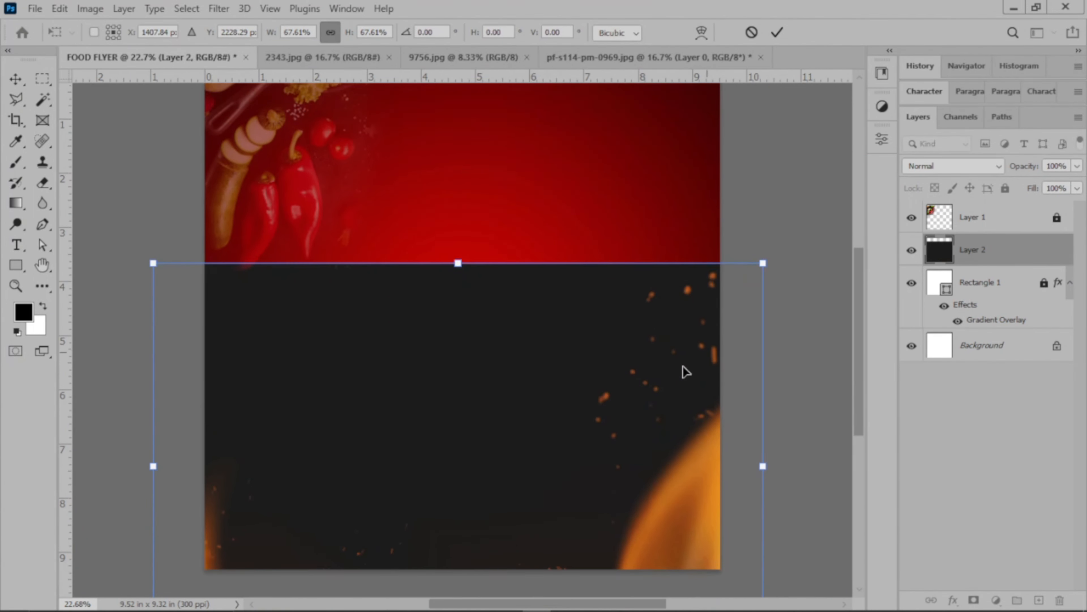
{"action": "scroll", "coordinate": [687, 372], "scroll_direction": "down", "scroll_amount": 4}
{"action": "left_click_drag", "start_coordinate": [457, 553], "coordinate": [504, 441]}
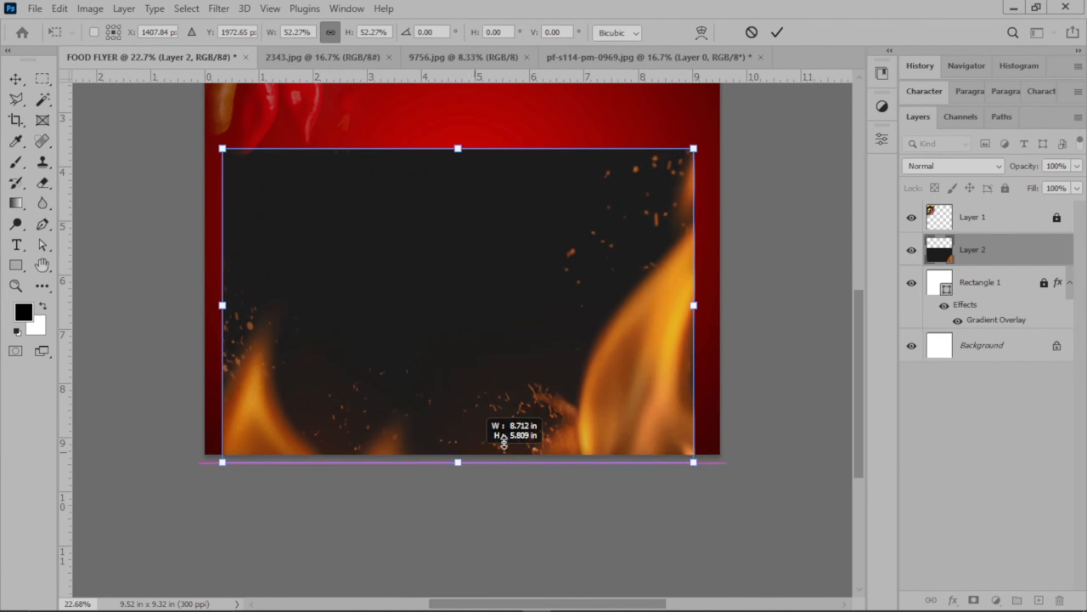
{"action": "left_click_drag", "start_coordinate": [702, 306], "coordinate": [708, 312]}
{"action": "left_click_drag", "start_coordinate": [222, 306], "coordinate": [205, 305]}
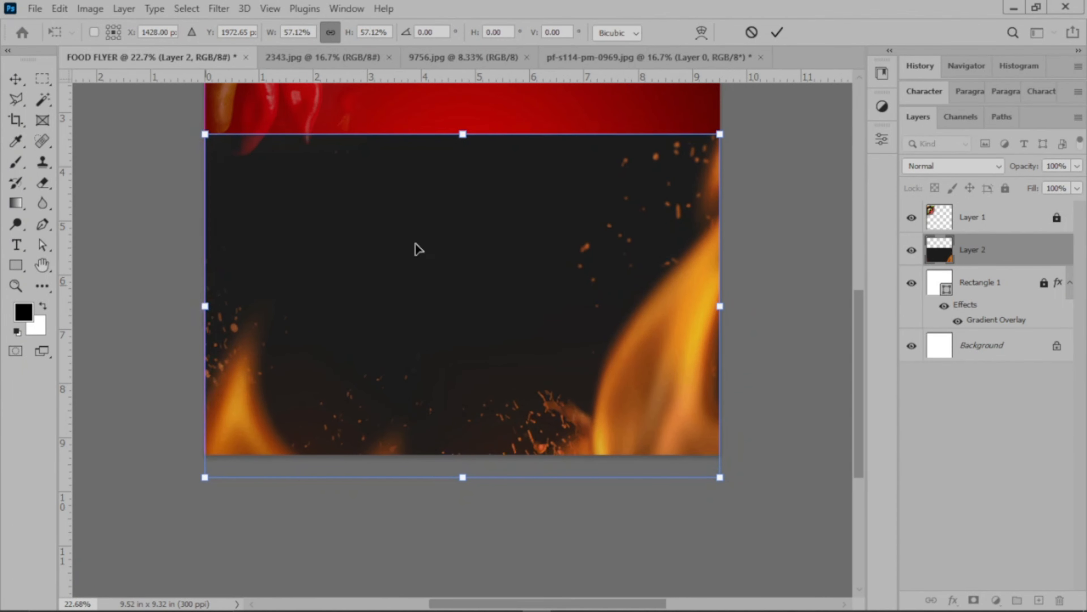
{"action": "left_click_drag", "start_coordinate": [557, 340], "coordinate": [558, 372]}
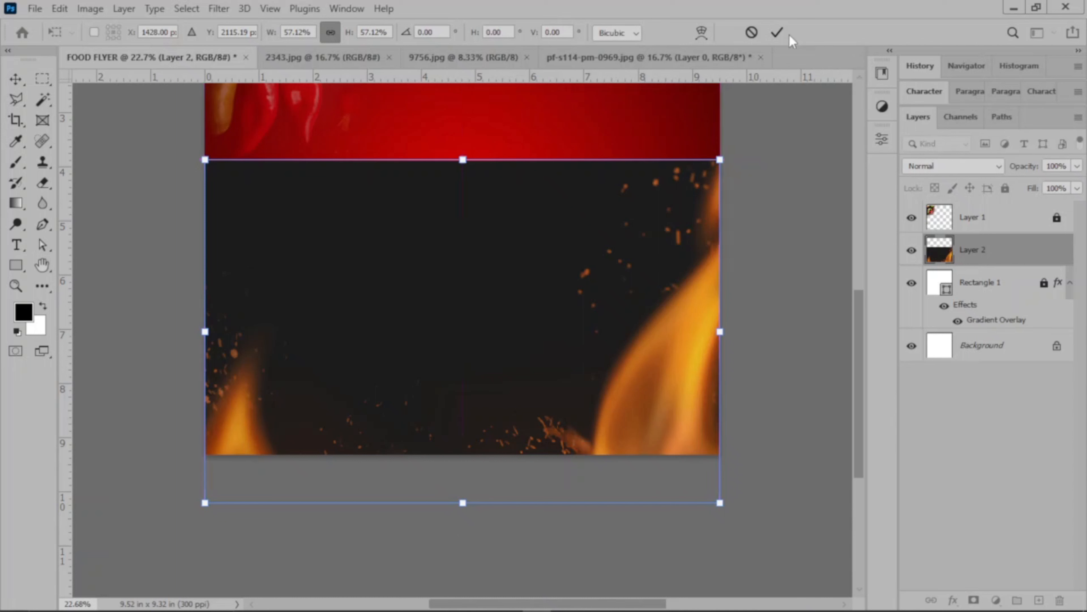
{"action": "left_click", "coordinate": [777, 32]}
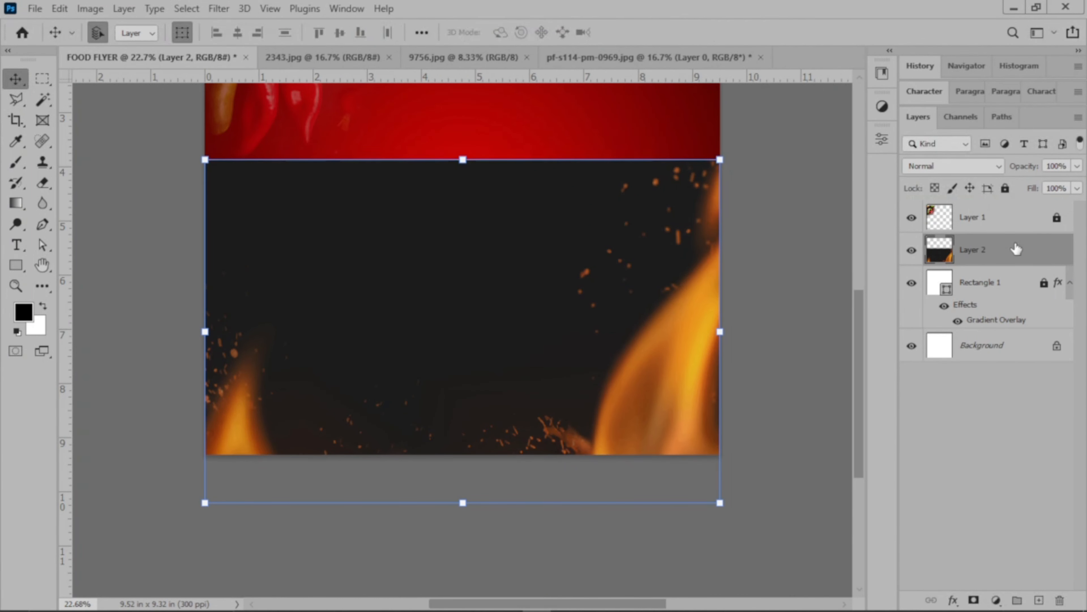
Move the flames layer (Layer 2) above Layer 1 and set its blend mode to Screen.
{"action": "left_click_drag", "start_coordinate": [998, 203], "coordinate": [934, 173]}
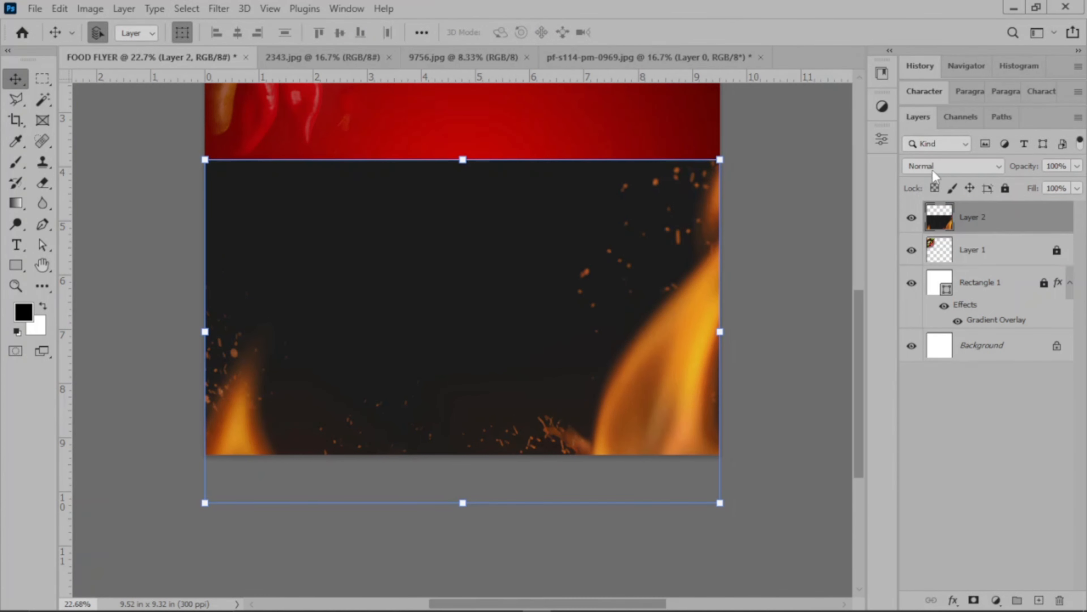
{"action": "left_click", "coordinate": [952, 167]}
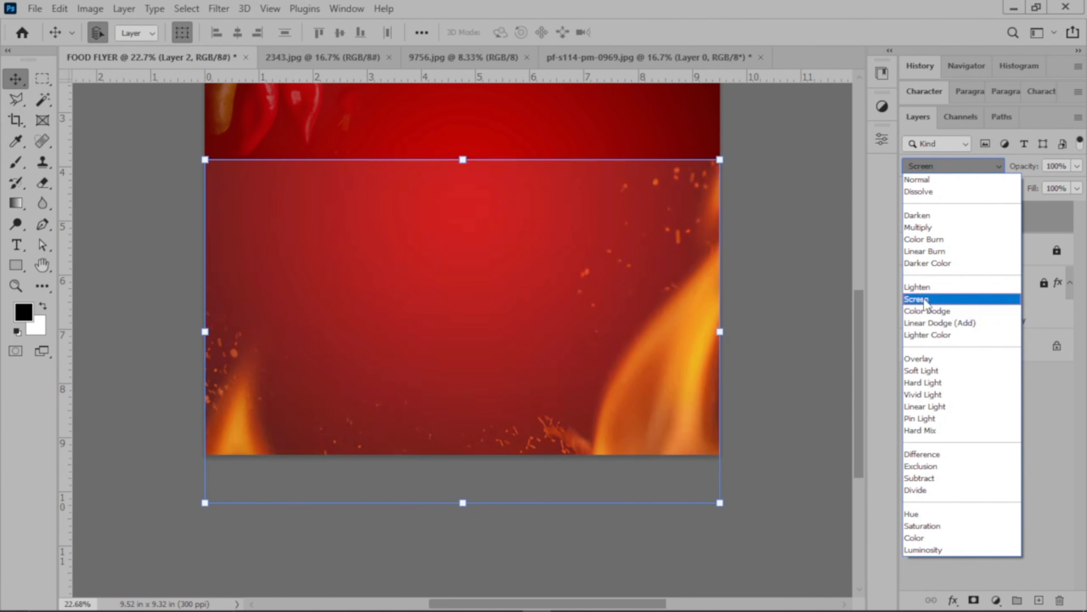
{"action": "left_click", "coordinate": [925, 300]}
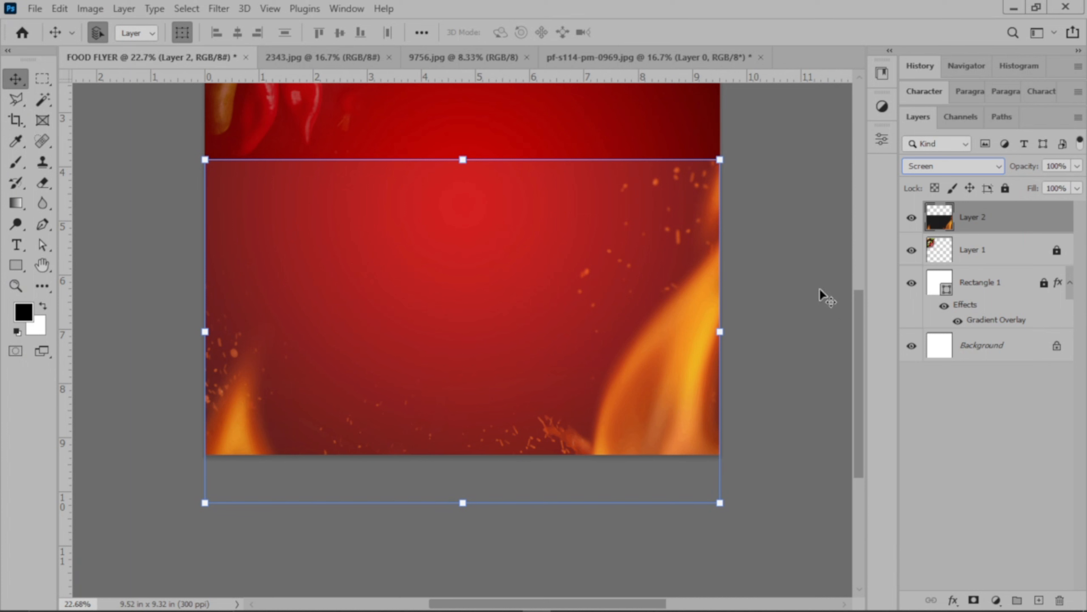
Lower the opacity of the flames layer to 20% and deselect it.
{"action": "left_click", "coordinate": [1077, 167]}
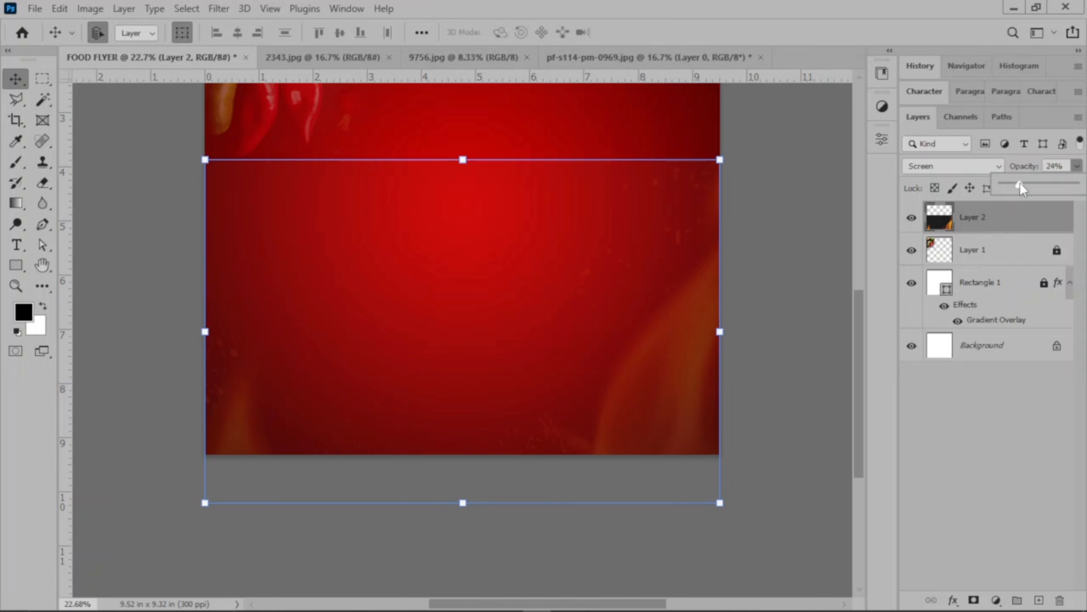
{"action": "left_click_drag", "start_coordinate": [1020, 184], "coordinate": [1018, 184]}
{"action": "left_click", "coordinate": [766, 214]}
{"action": "left_click", "coordinate": [765, 214]}
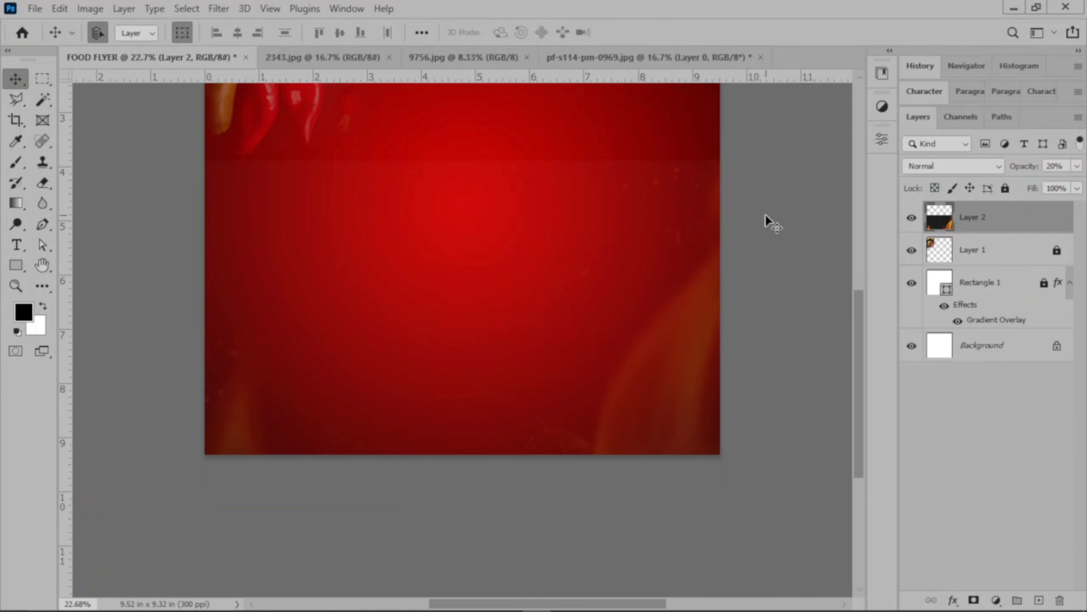
Erase the flames layer's hard upper edge across the flyer with the Eraser at 100% opacity.
{"action": "scroll", "coordinate": [460, 309], "scroll_direction": "up", "scroll_amount": 2}
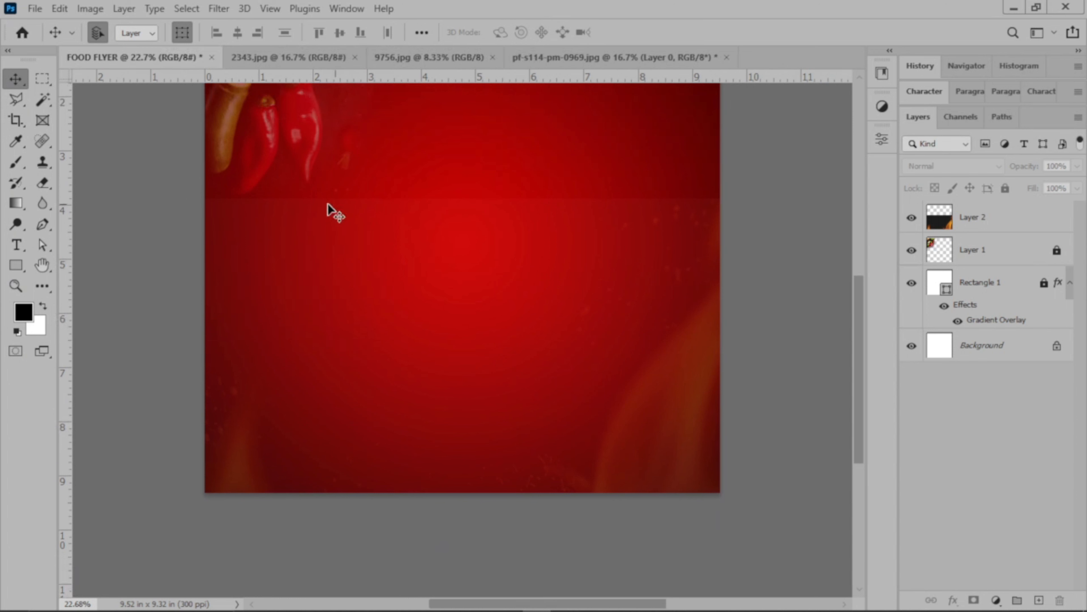
{"action": "left_click", "coordinate": [1004, 220]}
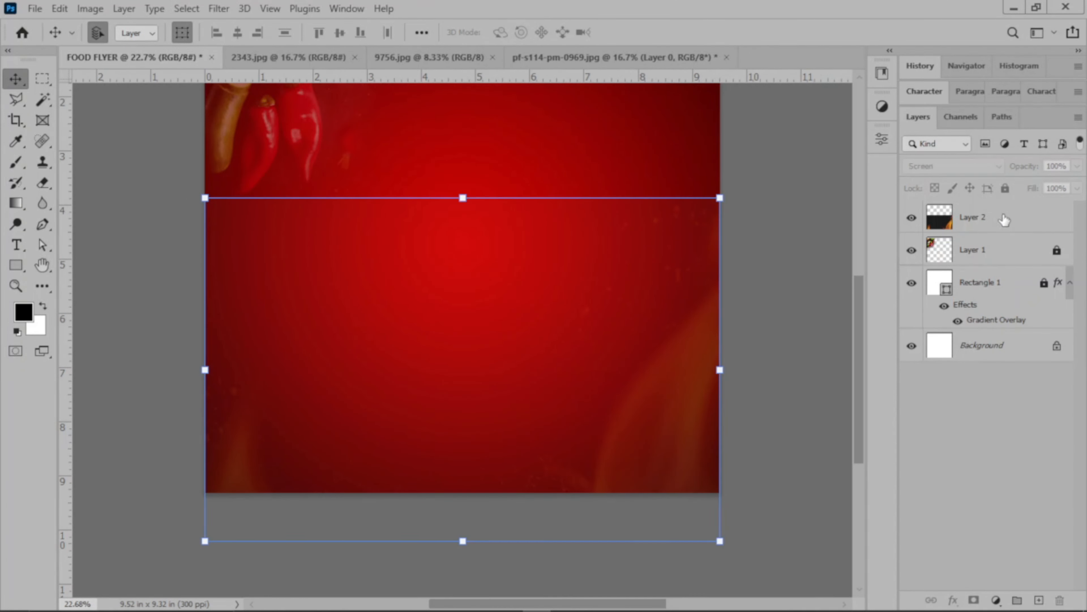
{"action": "left_click", "coordinate": [43, 182]}
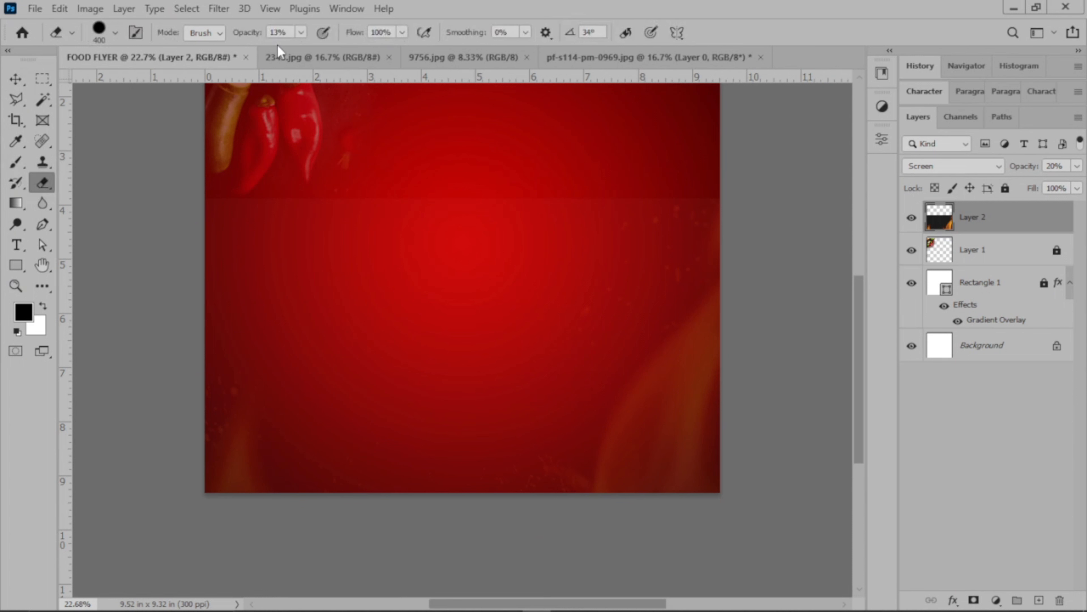
{"action": "left_click", "coordinate": [300, 33]}
{"action": "left_click_drag", "start_coordinate": [304, 54], "coordinate": [398, 59]}
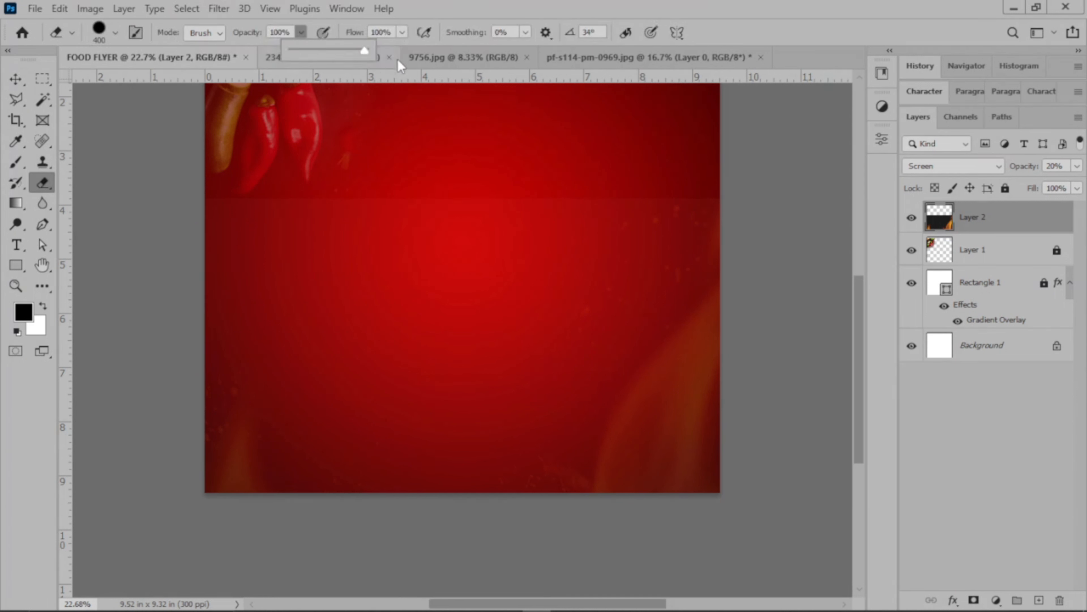
{"action": "mouse_move", "coordinate": [211, 228]}
{"action": "left_mouse_down"}
{"action": "mouse_move", "coordinate": [696, 200]}
{"action": "mouse_move", "coordinate": [198, 190]}
{"action": "mouse_move", "coordinate": [700, 169]}
{"action": "mouse_move", "coordinate": [652, 214]}
{"action": "mouse_move", "coordinate": [800, 233]}
{"action": "mouse_move", "coordinate": [588, 231]}
{"action": "mouse_move", "coordinate": [207, 259]}
{"action": "mouse_move", "coordinate": [324, 208]}
{"action": "left_mouse_up"}
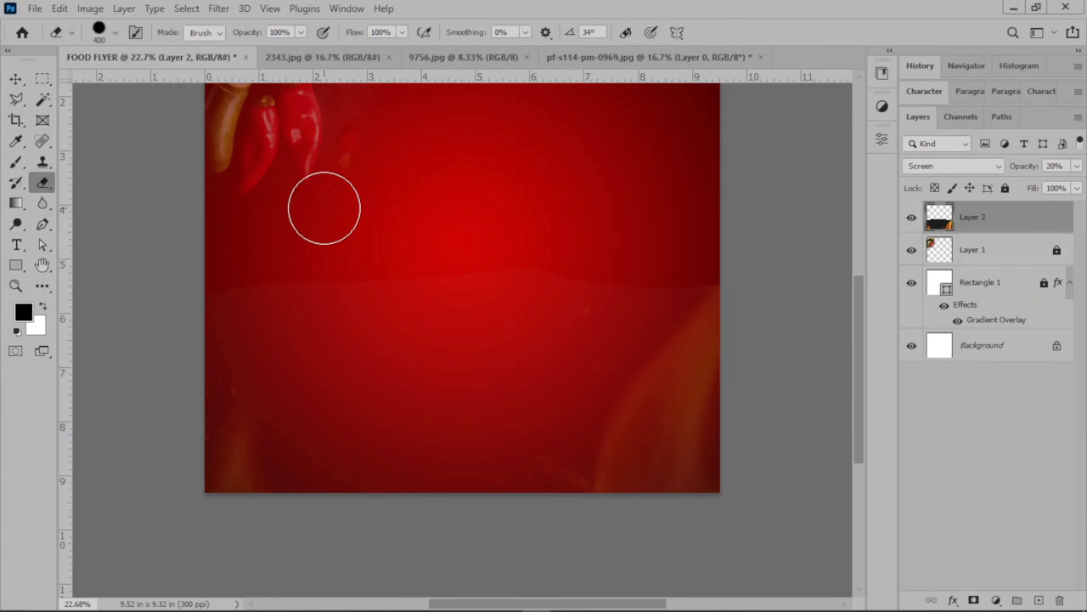
{"action": "mouse_move", "coordinate": [324, 208]}
{"action": "left_mouse_down"}
{"action": "mouse_move", "coordinate": [268, 219]}
{"action": "mouse_move", "coordinate": [203, 206]}
{"action": "mouse_move", "coordinate": [531, 216]}
{"action": "mouse_move", "coordinate": [692, 176]}
{"action": "mouse_move", "coordinate": [661, 223]}
{"action": "mouse_move", "coordinate": [571, 286]}
{"action": "mouse_move", "coordinate": [664, 219]}
{"action": "mouse_move", "coordinate": [724, 202]}
{"action": "mouse_move", "coordinate": [587, 251]}
{"action": "mouse_move", "coordinate": [421, 268]}
{"action": "mouse_move", "coordinate": [247, 258]}
{"action": "mouse_move", "coordinate": [178, 234]}
{"action": "left_mouse_up"}
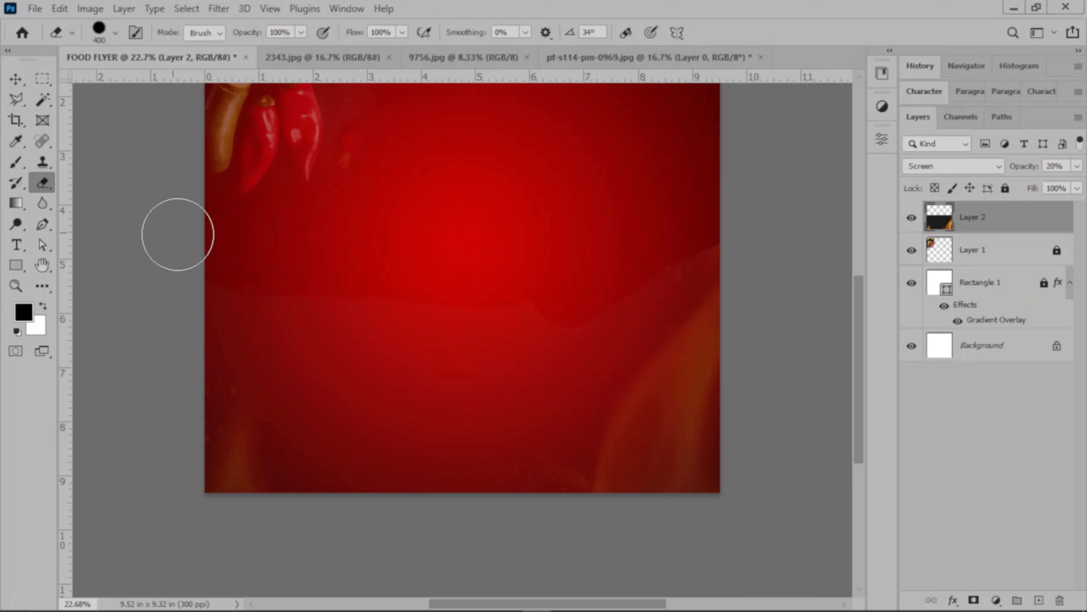
Soften the remaining upper edge of the flames layer with the Eraser at 15% opacity to blend it into the gradient.
{"action": "left_click", "coordinate": [300, 32]}
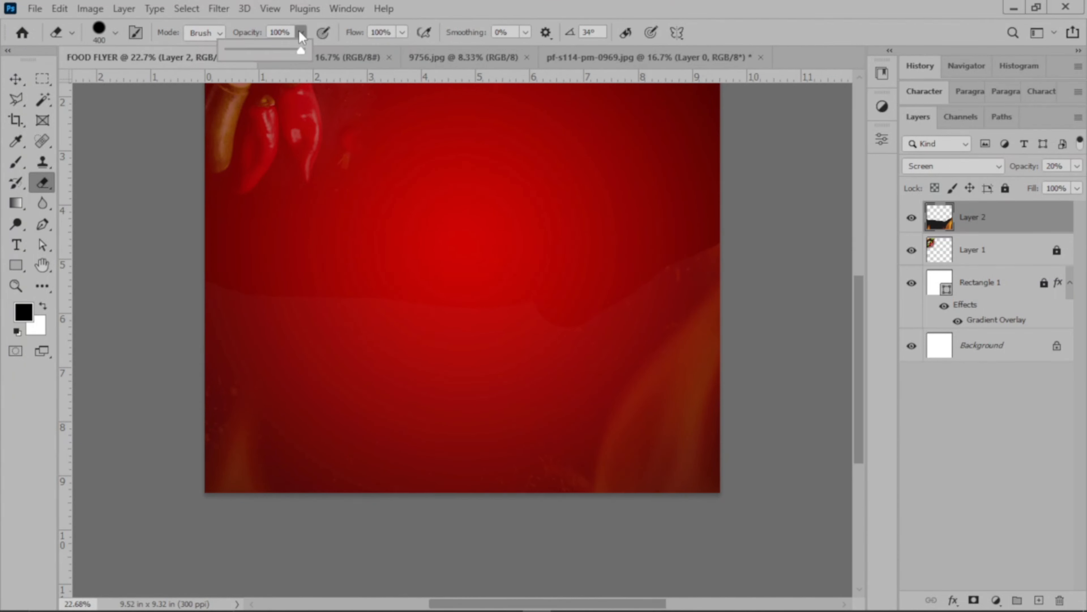
{"action": "left_click_drag", "start_coordinate": [237, 48], "coordinate": [239, 48]}
{"action": "mouse_move", "coordinate": [665, 271]}
{"action": "left_mouse_down"}
{"action": "mouse_move", "coordinate": [705, 257]}
{"action": "mouse_move", "coordinate": [721, 240]}
{"action": "mouse_move", "coordinate": [647, 308]}
{"action": "mouse_move", "coordinate": [600, 320]}
{"action": "mouse_move", "coordinate": [652, 269]}
{"action": "mouse_move", "coordinate": [711, 248]}
{"action": "mouse_move", "coordinate": [666, 252]}
{"action": "mouse_move", "coordinate": [590, 339]}
{"action": "mouse_move", "coordinate": [392, 325]}
{"action": "mouse_move", "coordinate": [312, 291]}
{"action": "mouse_move", "coordinate": [301, 302]}
{"action": "mouse_move", "coordinate": [365, 277]}
{"action": "mouse_move", "coordinate": [254, 302]}
{"action": "mouse_move", "coordinate": [188, 293]}
{"action": "mouse_move", "coordinate": [300, 312]}
{"action": "mouse_move", "coordinate": [220, 281]}
{"action": "mouse_move", "coordinate": [232, 293]}
{"action": "mouse_move", "coordinate": [320, 306]}
{"action": "mouse_move", "coordinate": [267, 305]}
{"action": "mouse_move", "coordinate": [392, 308]}
{"action": "mouse_move", "coordinate": [492, 345]}
{"action": "mouse_move", "coordinate": [641, 353]}
{"action": "mouse_move", "coordinate": [538, 305]}
{"action": "mouse_move", "coordinate": [406, 307]}
{"action": "mouse_move", "coordinate": [193, 285]}
{"action": "mouse_move", "coordinate": [260, 298]}
{"action": "mouse_move", "coordinate": [298, 331]}
{"action": "mouse_move", "coordinate": [346, 348]}
{"action": "mouse_move", "coordinate": [265, 338]}
{"action": "mouse_move", "coordinate": [282, 346]}
{"action": "mouse_move", "coordinate": [403, 350]}
{"action": "mouse_move", "coordinate": [635, 328]}
{"action": "mouse_move", "coordinate": [647, 287]}
{"action": "mouse_move", "coordinate": [512, 387]}
{"action": "mouse_move", "coordinate": [607, 339]}
{"action": "mouse_move", "coordinate": [697, 239]}
{"action": "mouse_move", "coordinate": [653, 265]}
{"action": "mouse_move", "coordinate": [548, 247]}
{"action": "mouse_move", "coordinate": [470, 264]}
{"action": "left_mouse_up"}
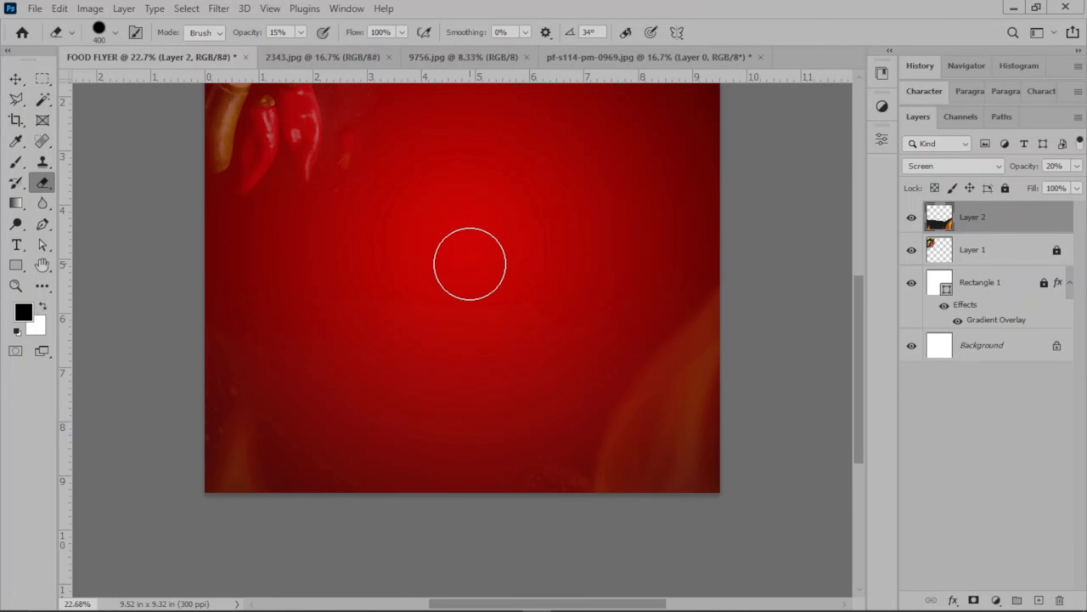
{"action": "left_click", "coordinate": [470, 265], "text": "ctrl"}
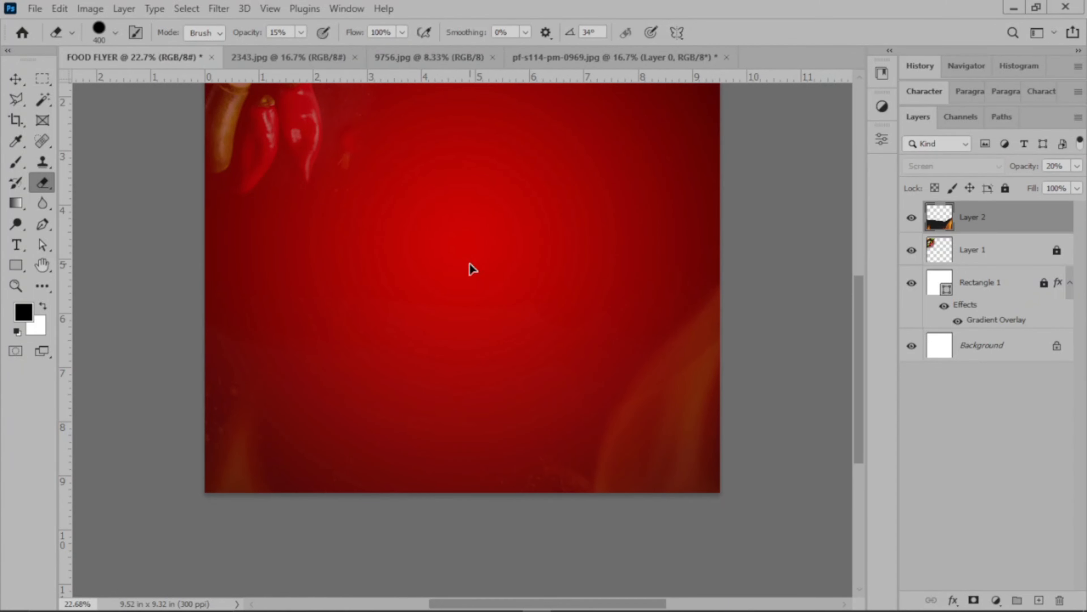
{"action": "left_click", "coordinate": [470, 264], "text": "ctrl"}
{"action": "left_click", "coordinate": [469, 264], "text": "ctrl"}
{"action": "left_click", "coordinate": [470, 264]}
{"action": "key", "text": "Return"}
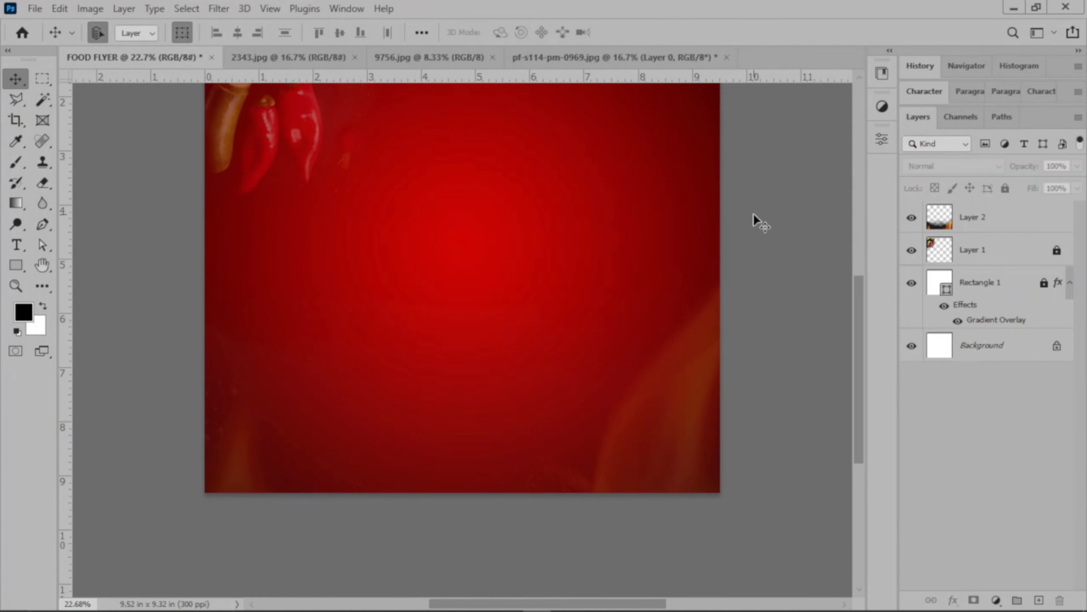
Close the pf-s114-pm-0969.jpg document without saving its changes.
{"action": "scroll", "coordinate": [753, 212], "scroll_direction": "up", "scroll_amount": 2}
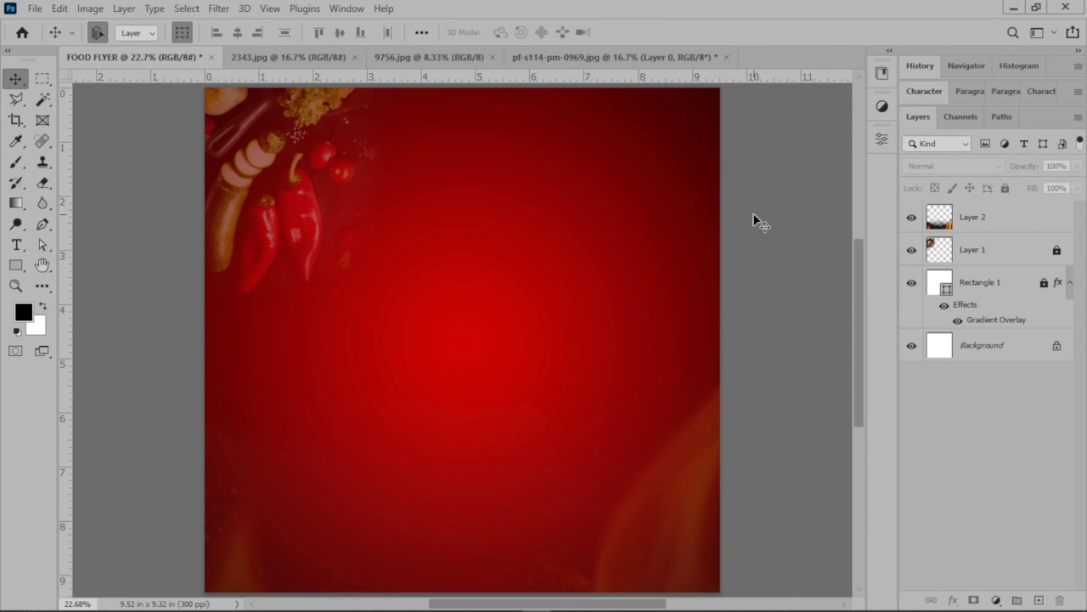
{"action": "left_click", "coordinate": [605, 60]}
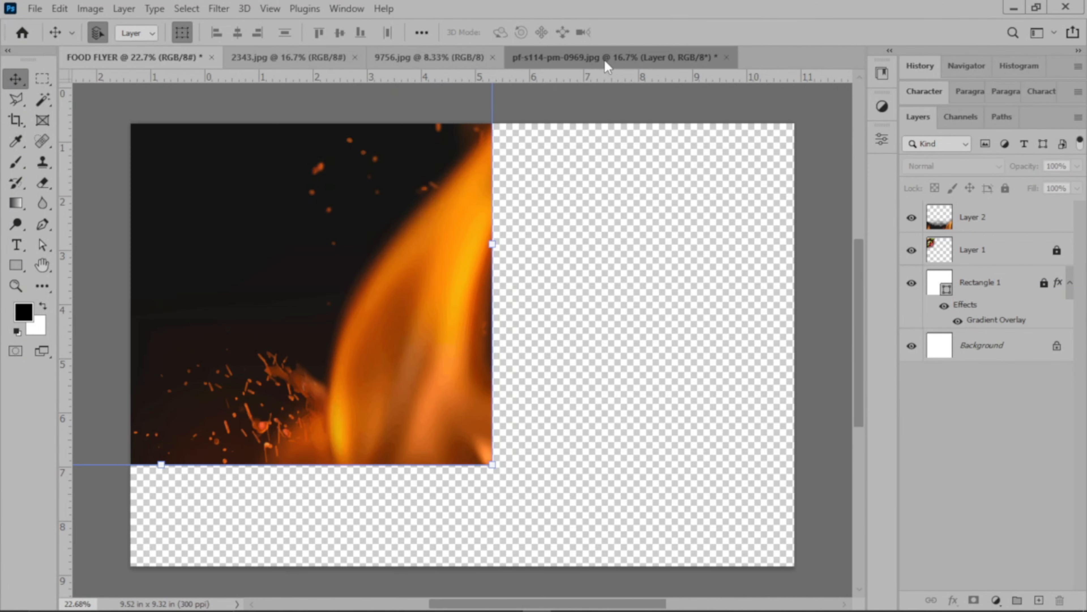
{"action": "left_click", "coordinate": [727, 58]}
{"action": "left_click", "coordinate": [545, 243]}
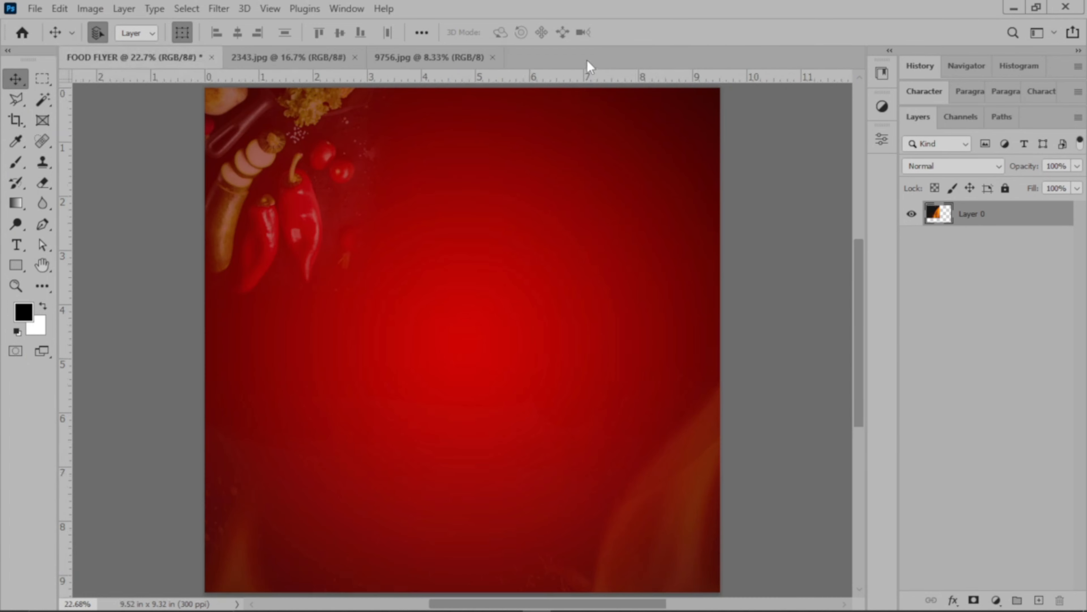
Convert the 2343.jpg sparks image's background to a normal layer and place it in the FOOD FLYER document above Layer 2.
{"action": "left_click", "coordinate": [438, 58]}
{"action": "left_click", "coordinate": [289, 59]}
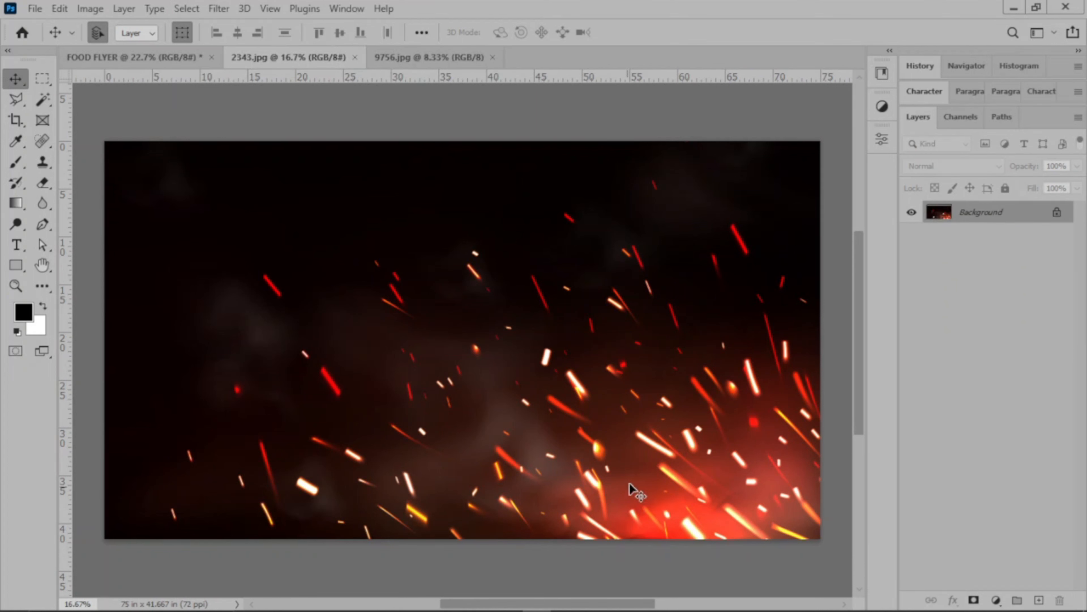
{"action": "left_click_drag", "start_coordinate": [493, 345], "coordinate": [448, 264]}
{"action": "left_click", "coordinate": [495, 277]}
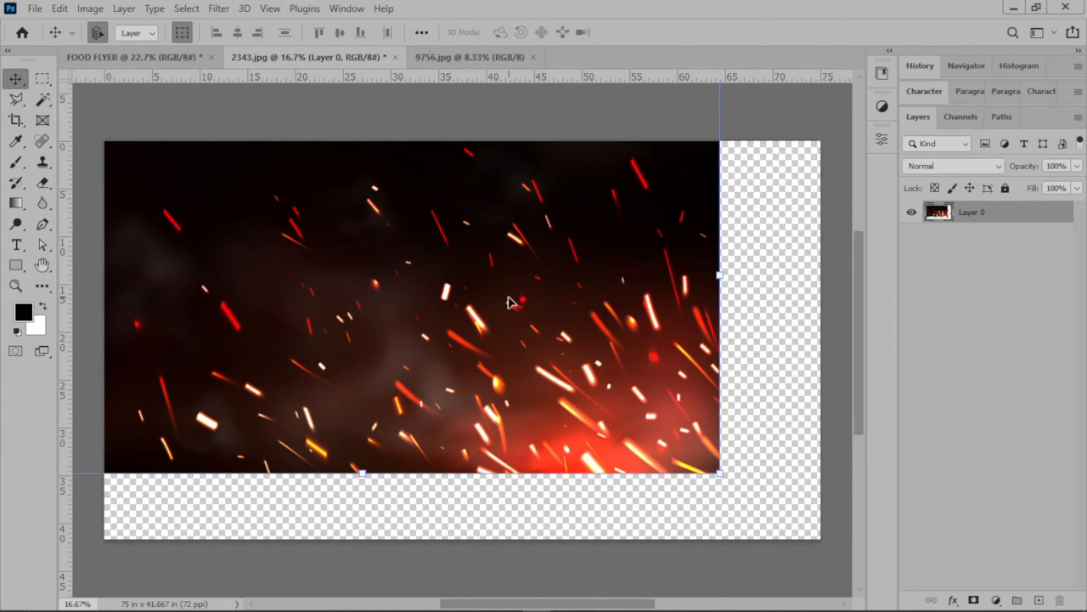
{"action": "left_click_drag", "start_coordinate": [509, 302], "coordinate": [314, 208]}
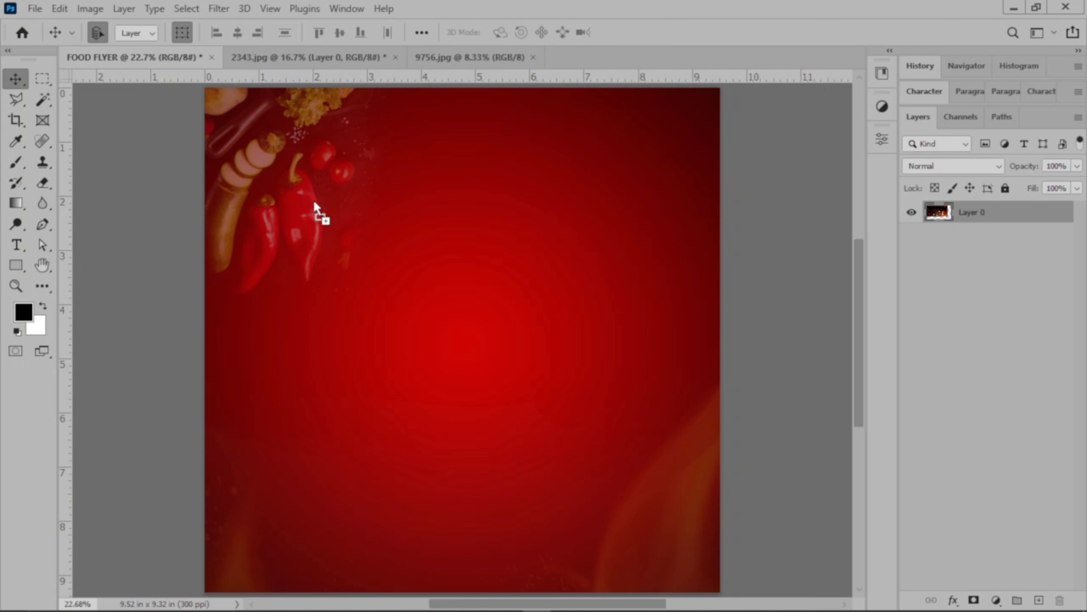
{"action": "left_click_drag", "start_coordinate": [461, 443], "coordinate": [461, 444]}
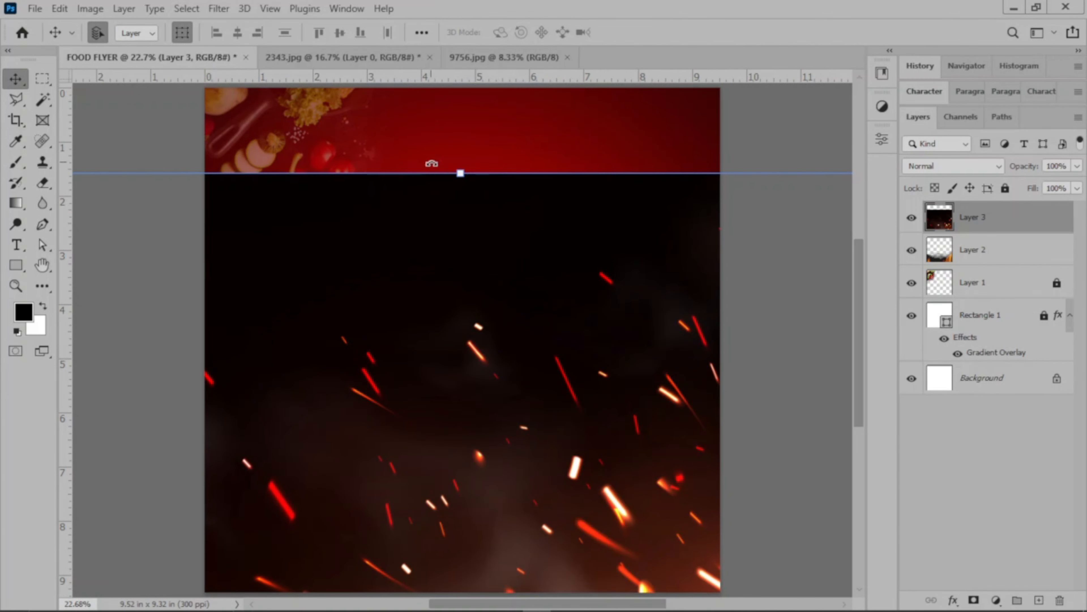
Scale the sparks layer to 54.43% and position it over the lower half of the flyer.
{"action": "left_click_drag", "start_coordinate": [468, 235], "coordinate": [504, 388]}
{"action": "scroll", "coordinate": [546, 395], "scroll_direction": "down", "scroll_amount": 3}
{"action": "left_click_drag", "start_coordinate": [485, 347], "coordinate": [484, 282]}
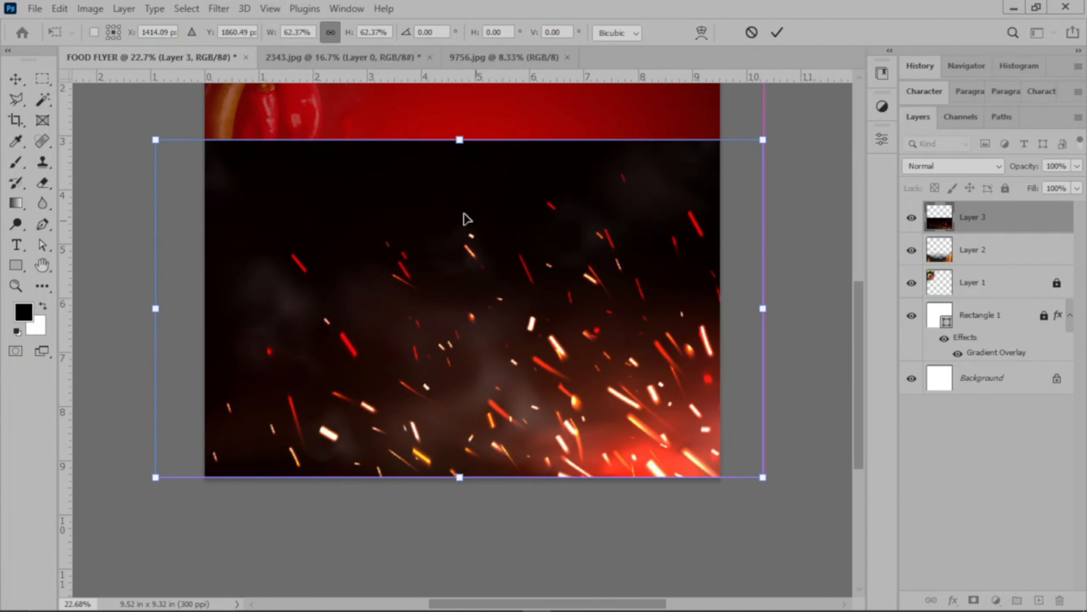
{"action": "left_click_drag", "start_coordinate": [460, 144], "coordinate": [466, 189]}
{"action": "left_click_drag", "start_coordinate": [493, 249], "coordinate": [496, 277]}
Flip the sparks layer horizontally and apply the transformation.
{"action": "left_click", "coordinate": [60, 9]}
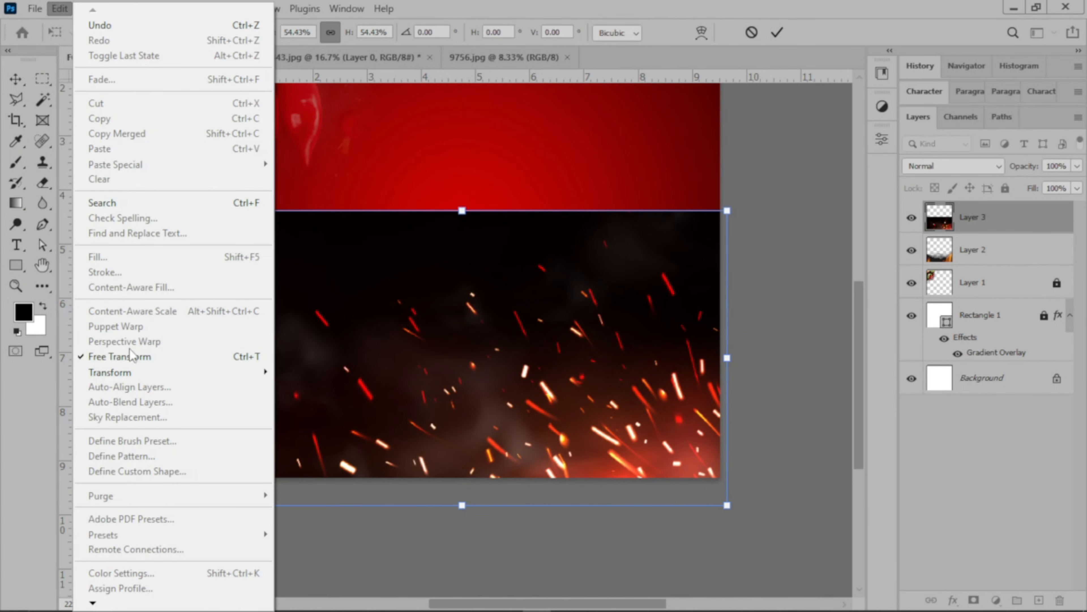
{"action": "mouse_move", "coordinate": [141, 372]}
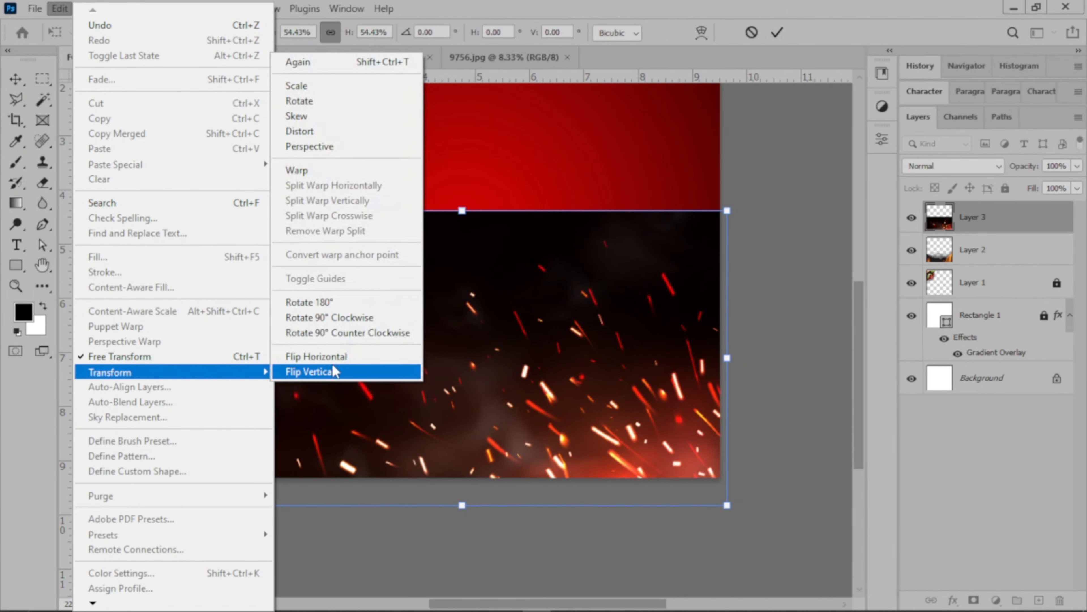
{"action": "left_click", "coordinate": [316, 356]}
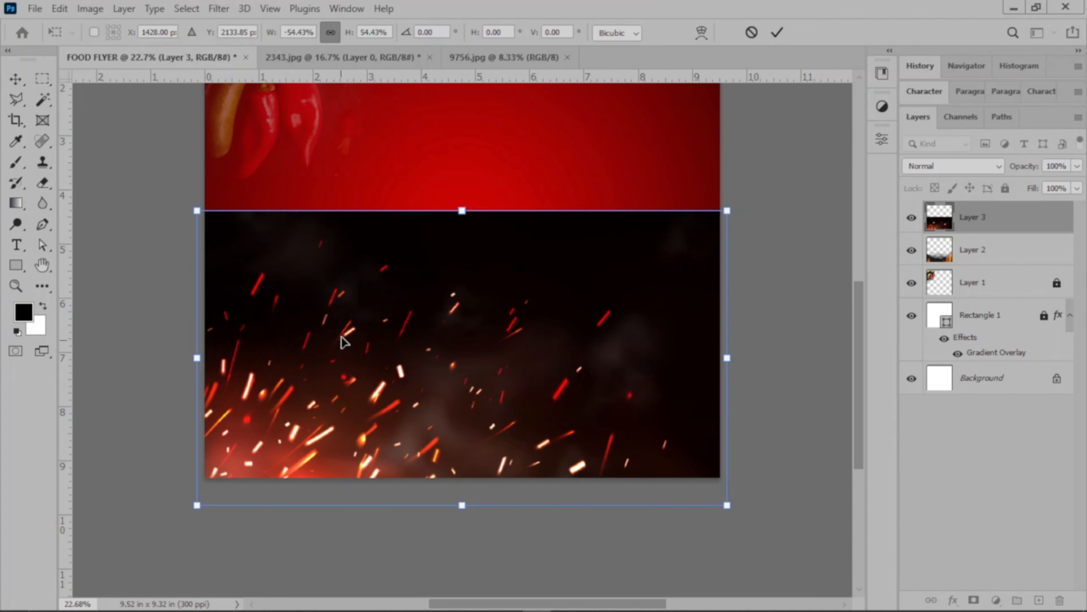
{"action": "left_click", "coordinate": [778, 33]}
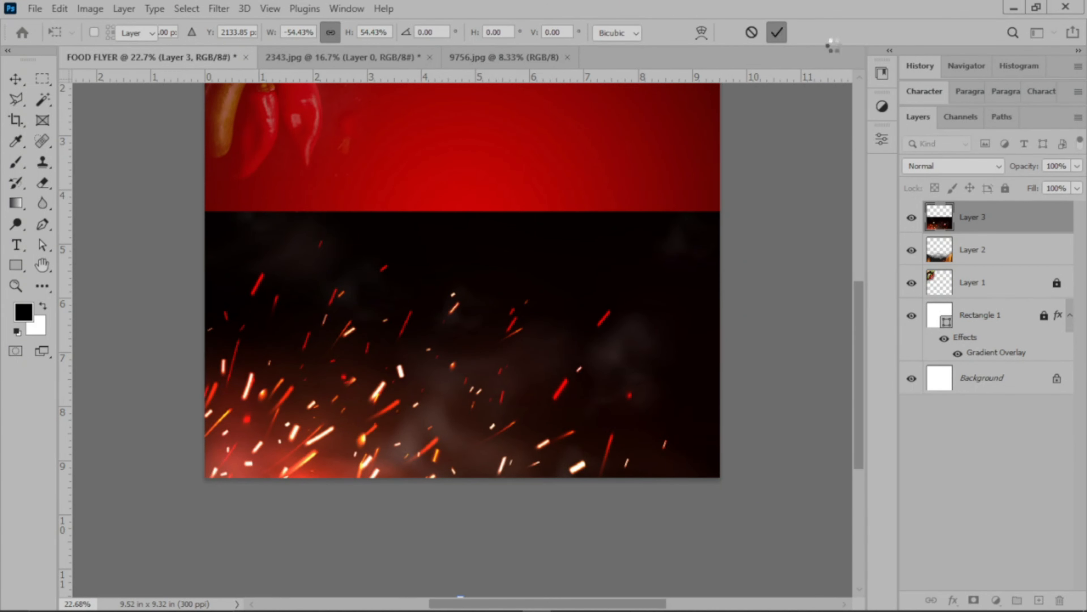
Set the sparks layer's blend mode to Screen and its opacity to 25%.
{"action": "left_click", "coordinate": [956, 168]}
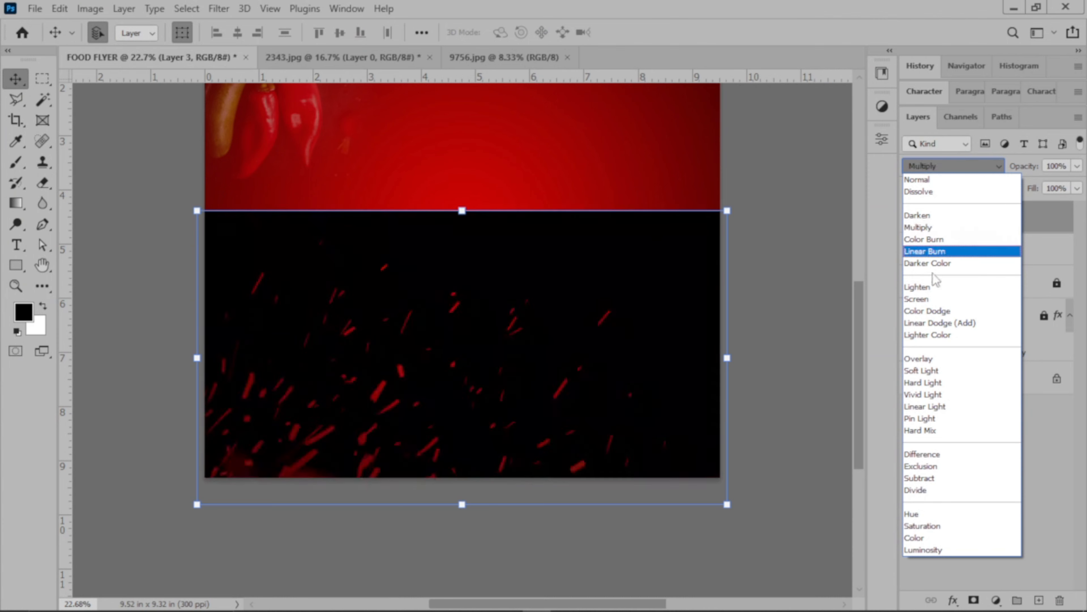
{"action": "left_click", "coordinate": [931, 300]}
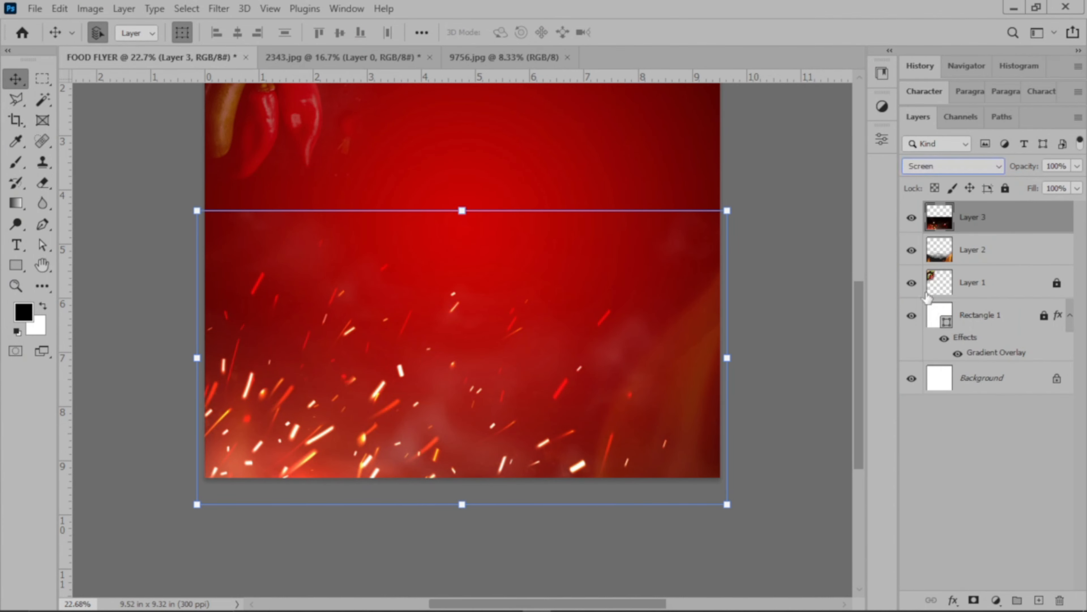
{"action": "left_click", "coordinate": [1077, 165]}
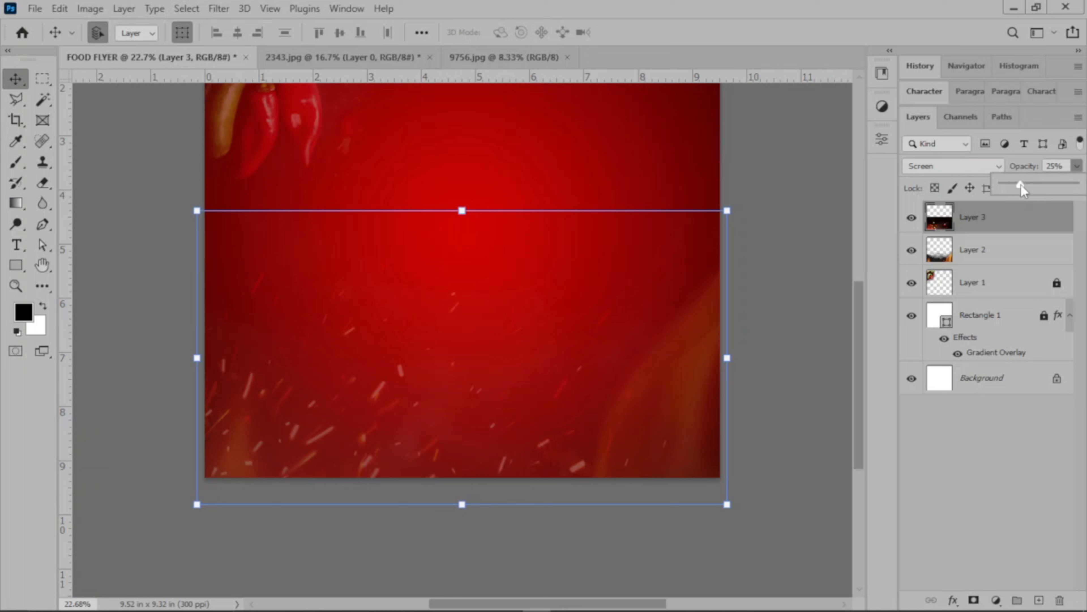
{"action": "left_click", "coordinate": [765, 156]}
{"action": "left_click", "coordinate": [766, 156]}
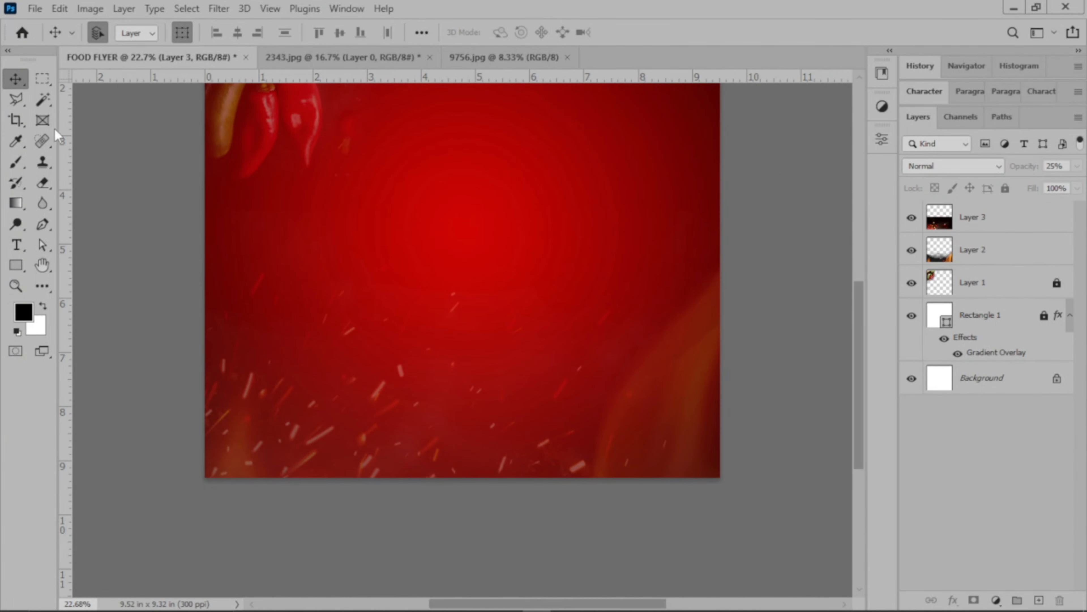
Erase the hard upper edge of the sparks on Layer 3 with the Eraser at 100% opacity.
{"action": "left_click", "coordinate": [43, 183]}
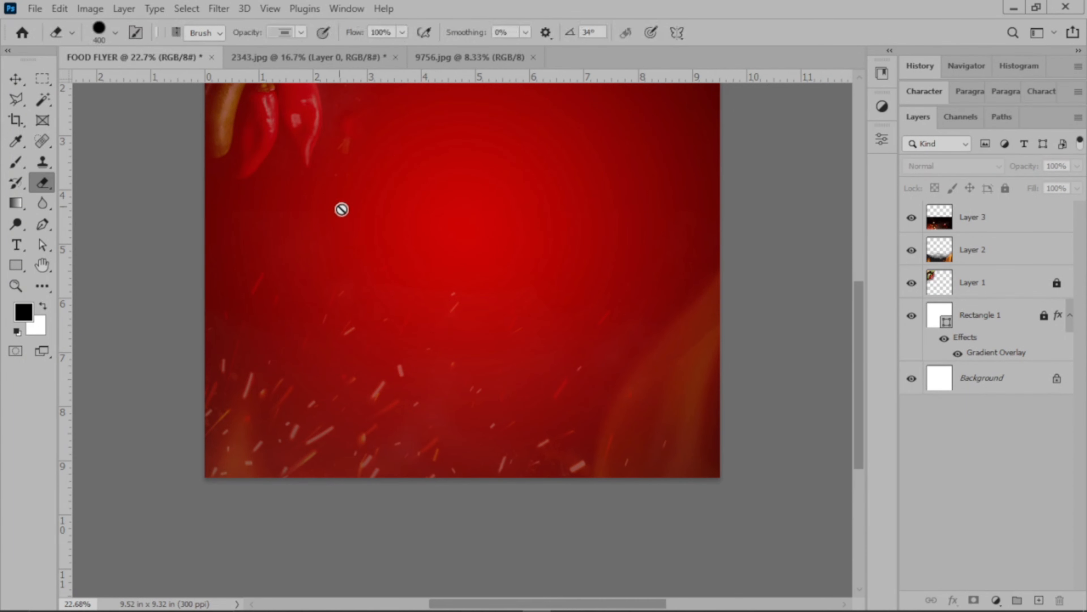
{"action": "left_click", "coordinate": [1013, 226]}
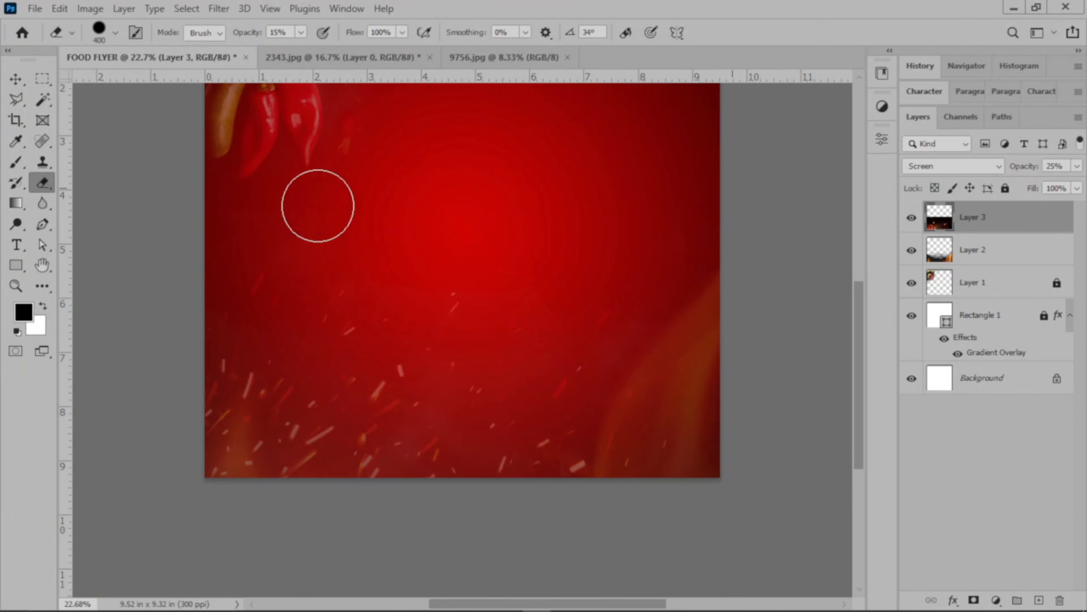
{"action": "left_click", "coordinate": [302, 37]}
{"action": "left_click_drag", "start_coordinate": [300, 50], "coordinate": [363, 50]}
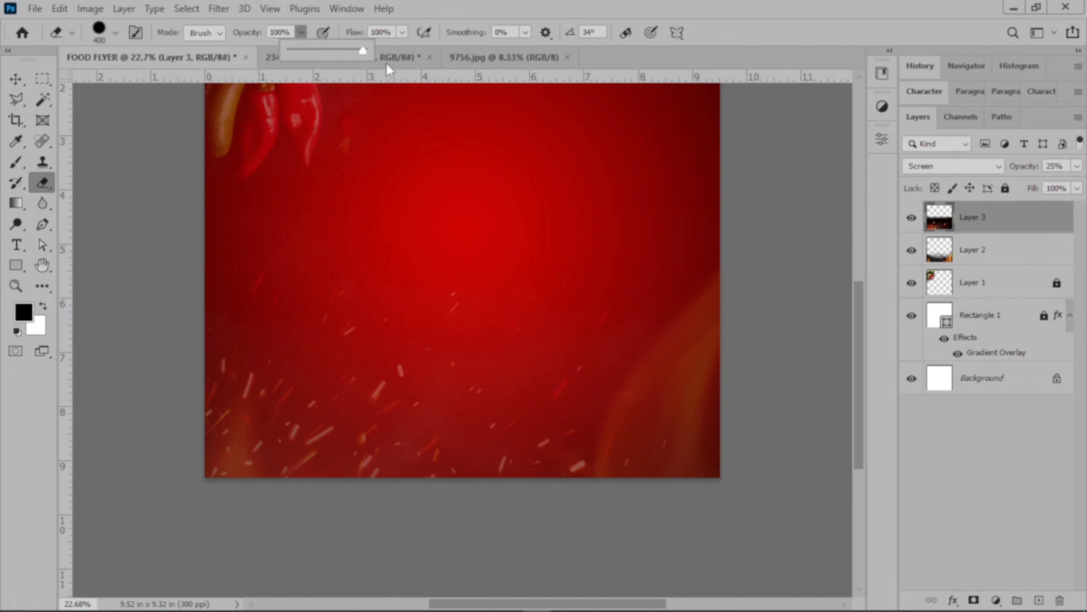
{"action": "mouse_move", "coordinate": [224, 207]}
{"action": "left_mouse_down"}
{"action": "mouse_move", "coordinate": [614, 183]}
{"action": "mouse_move", "coordinate": [471, 183]}
{"action": "mouse_move", "coordinate": [313, 162]}
{"action": "left_mouse_up"}
{"action": "scroll", "coordinate": [313, 162], "scroll_direction": "up", "scroll_amount": 2}
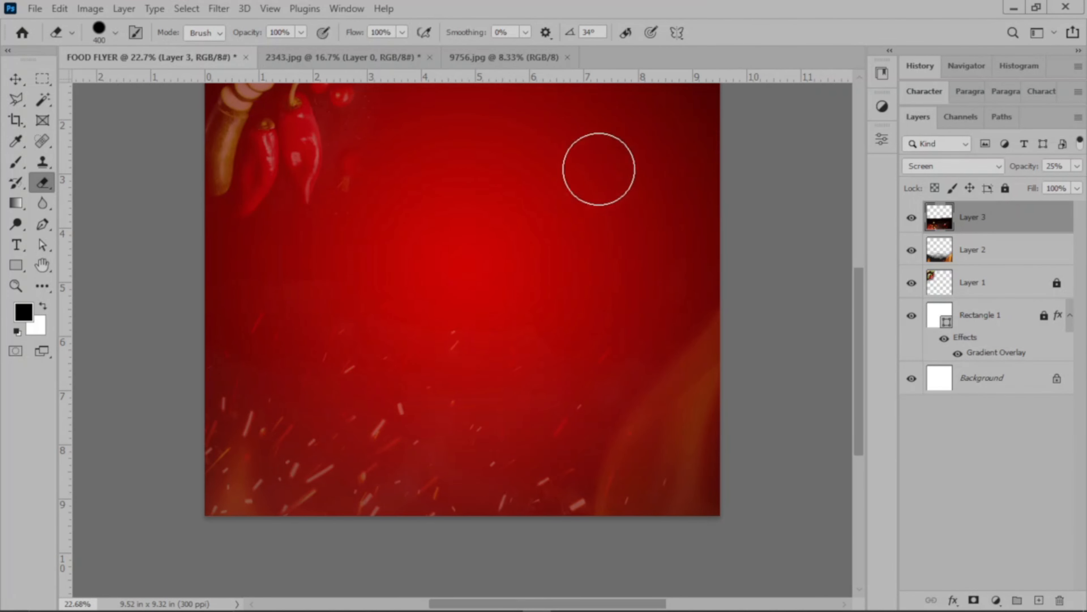
{"action": "scroll", "coordinate": [685, 218], "scroll_direction": "up", "scroll_amount": 2}
{"action": "scroll", "coordinate": [683, 231], "scroll_direction": "up", "scroll_amount": 1}
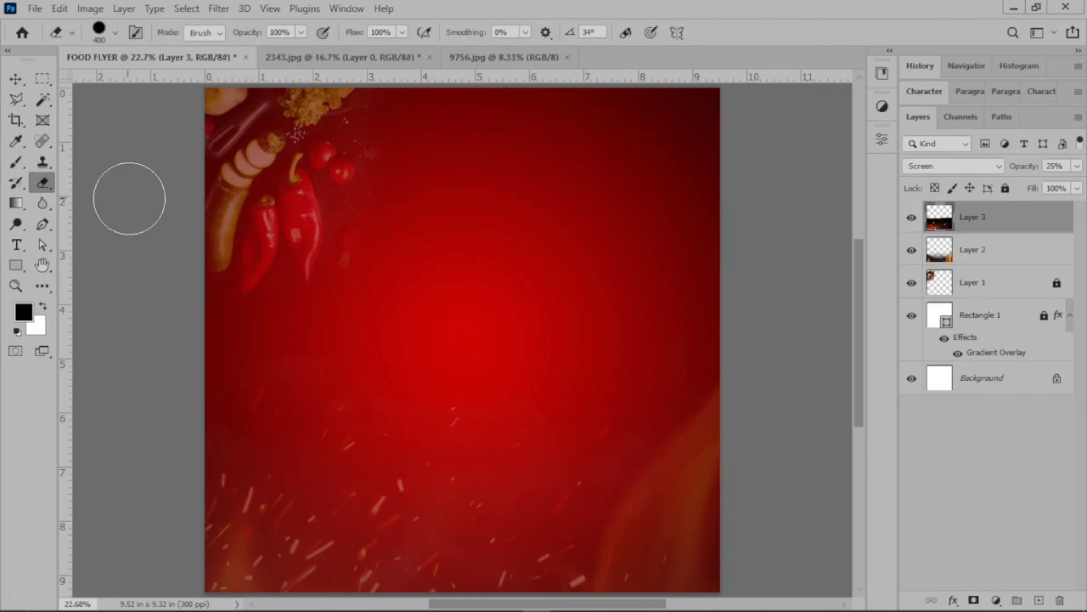
{"action": "scroll", "coordinate": [671, 223], "scroll_direction": "down", "scroll_amount": 4}
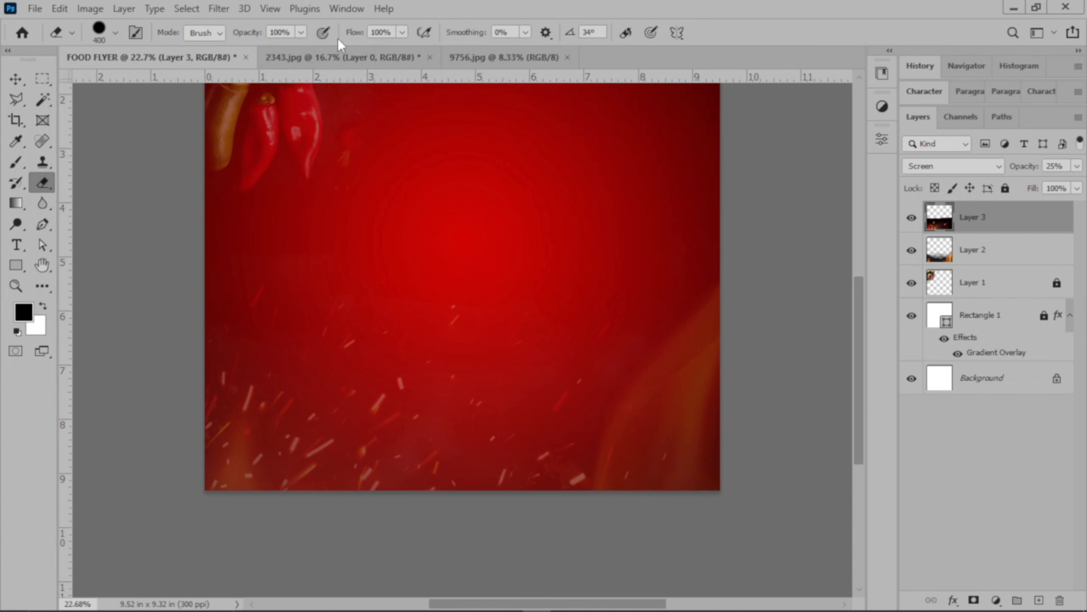
Soften the sparks layer's upper area with the Eraser at 15% opacity.
{"action": "left_click_drag", "start_coordinate": [302, 32], "coordinate": [245, 49]}
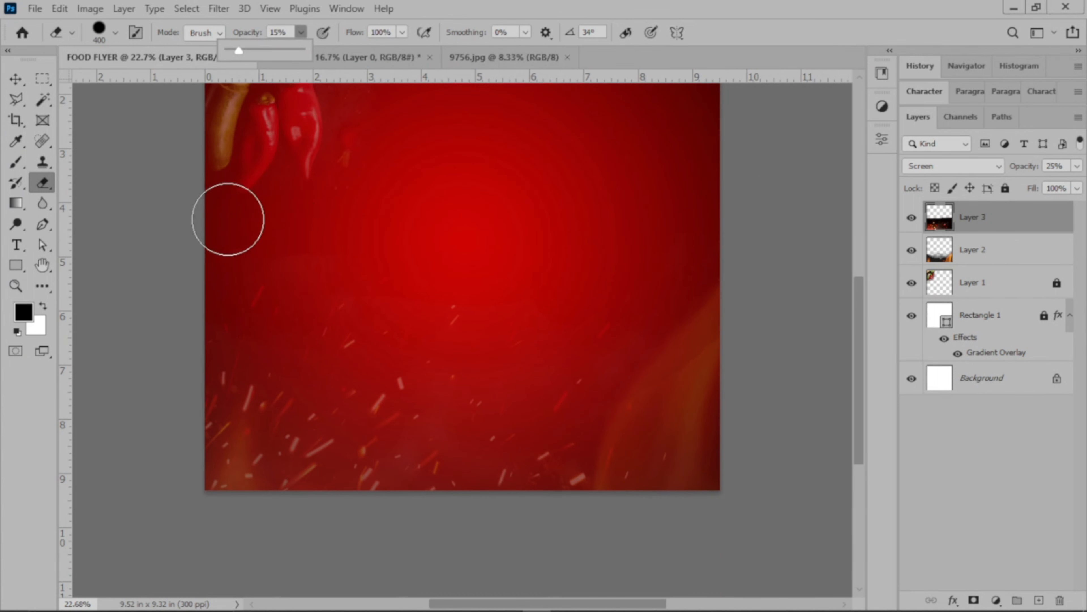
{"action": "left_click", "coordinate": [205, 253]}
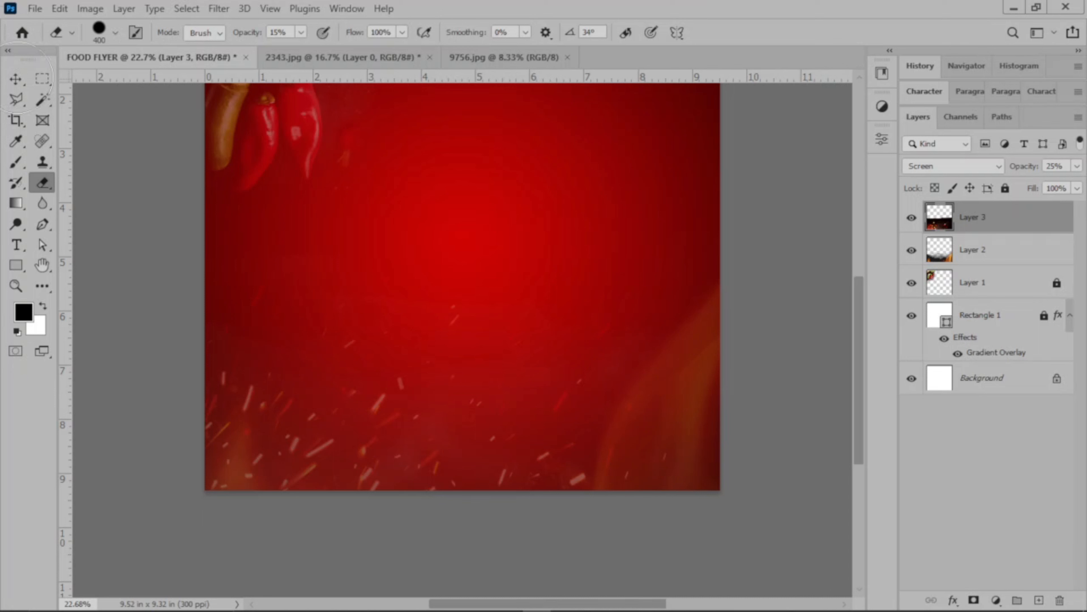
{"action": "scroll", "coordinate": [569, 202], "scroll_direction": "up", "scroll_amount": 3}
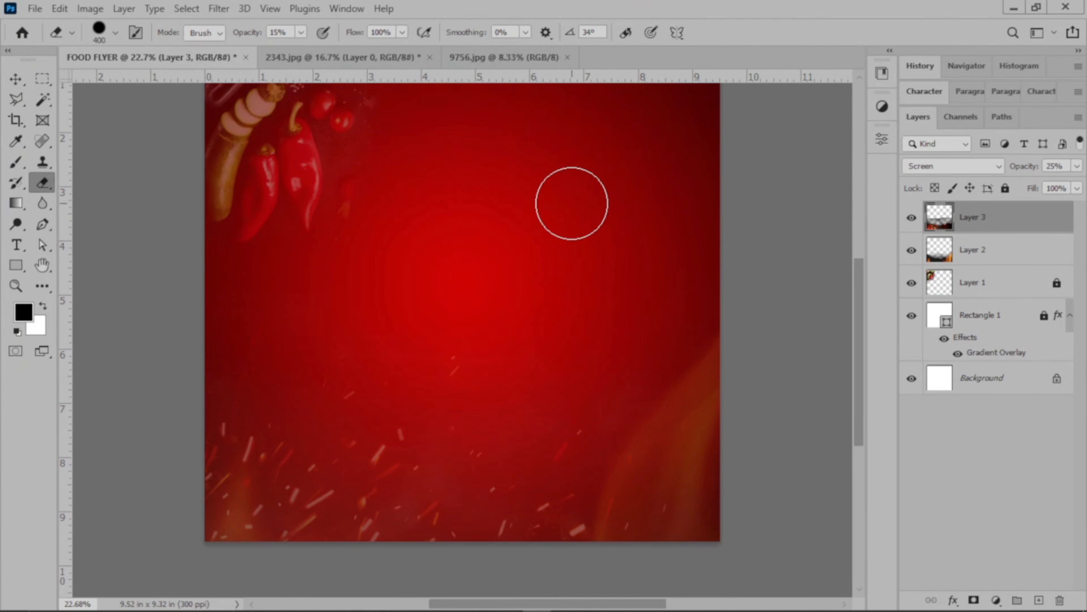
{"action": "scroll", "coordinate": [471, 206], "scroll_direction": "up", "scroll_amount": 3}
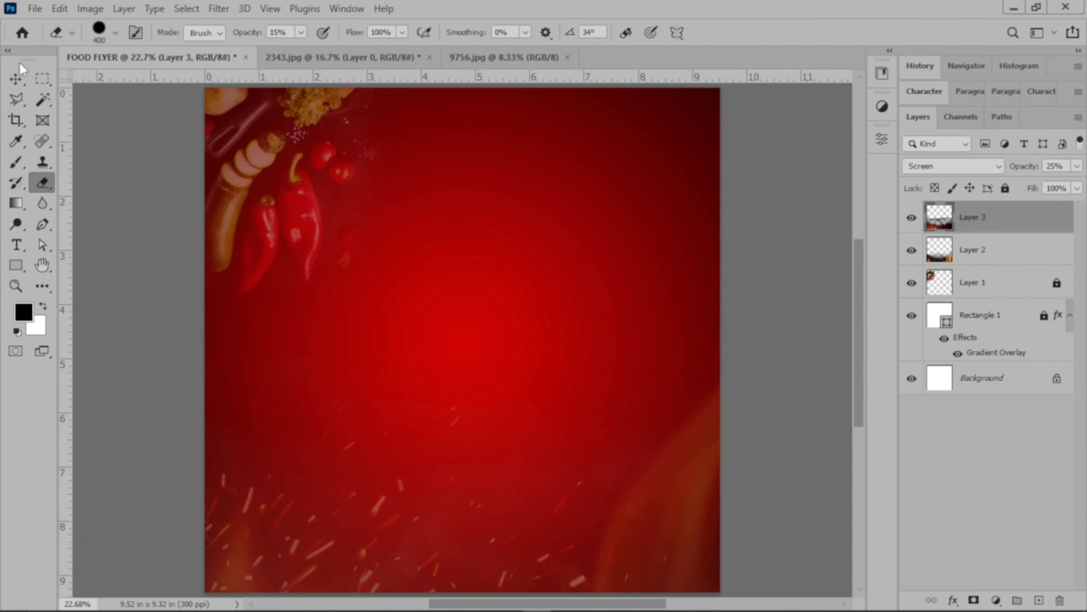
Lock Layer 3 and Layer 2 completely.
{"action": "left_click", "coordinate": [16, 78]}
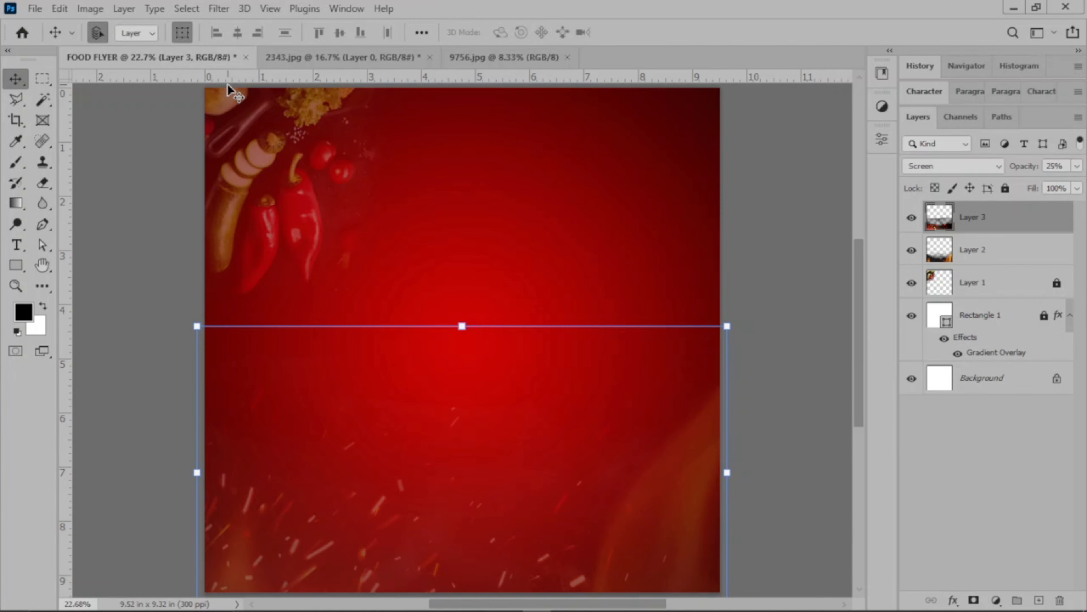
{"action": "key", "text": "ctrl+0"}
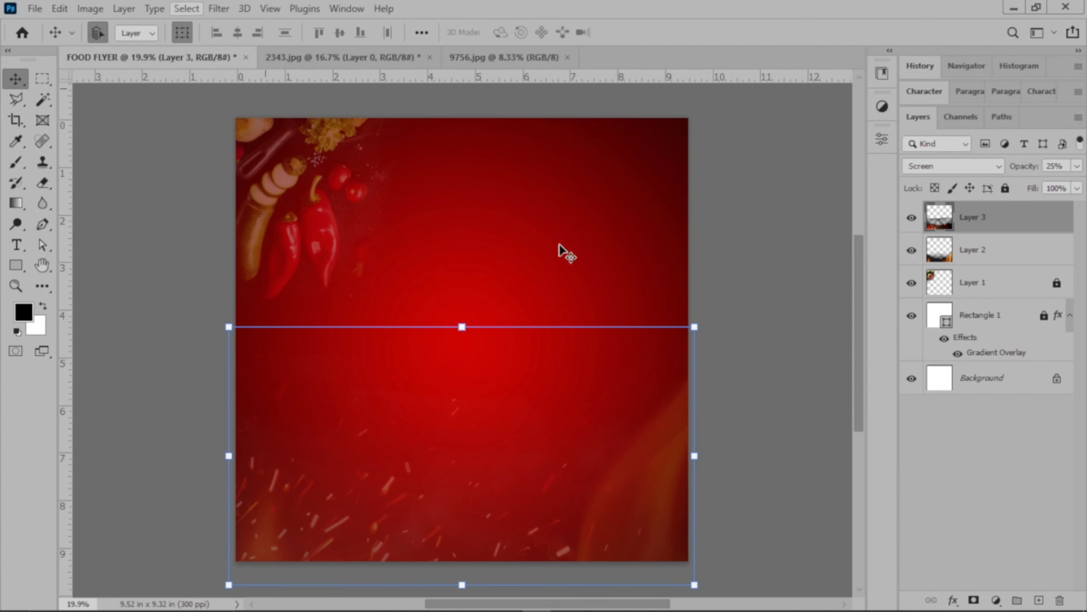
{"action": "left_click", "coordinate": [1006, 187]}
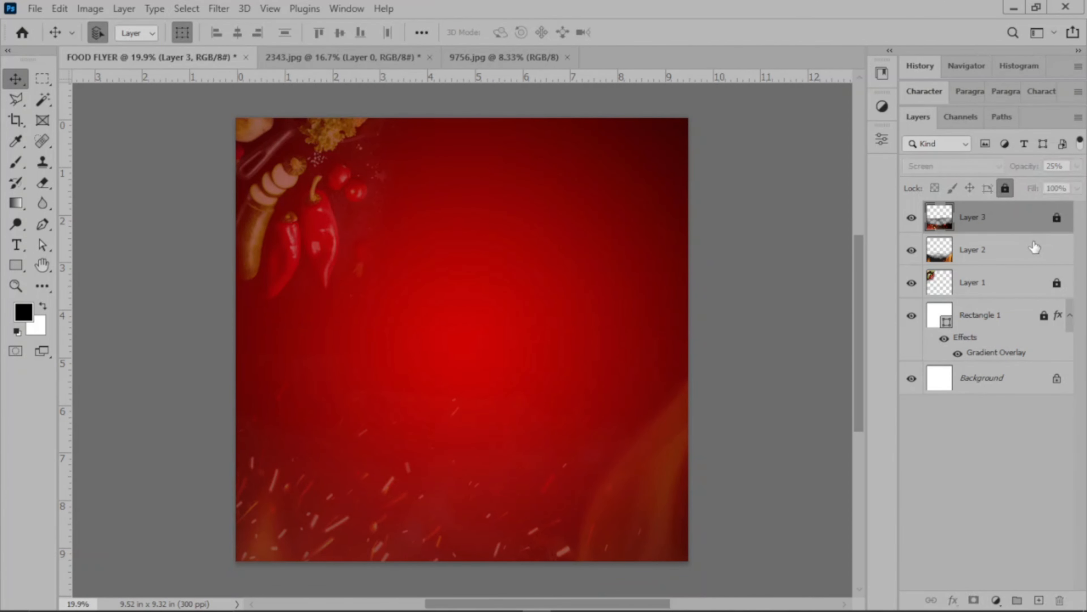
{"action": "left_click", "coordinate": [1035, 248]}
{"action": "left_click", "coordinate": [1005, 189]}
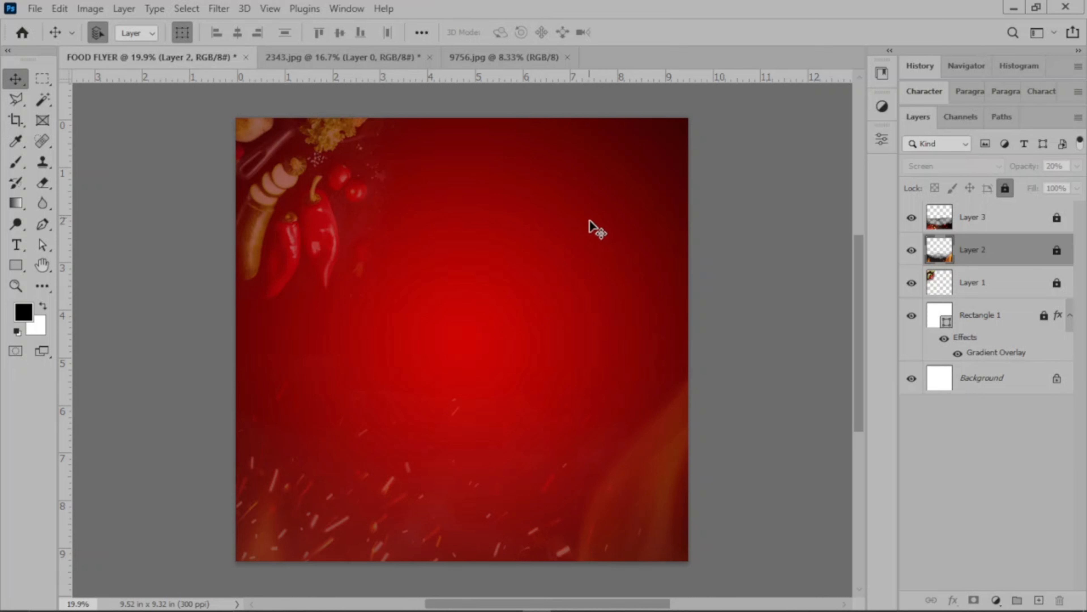
Unlock Rectangle 1 and change the dark end stop of its Gradient Overlay to color 1a0000.
{"action": "left_click", "coordinate": [1044, 317]}
{"action": "left_click", "coordinate": [1002, 356]}
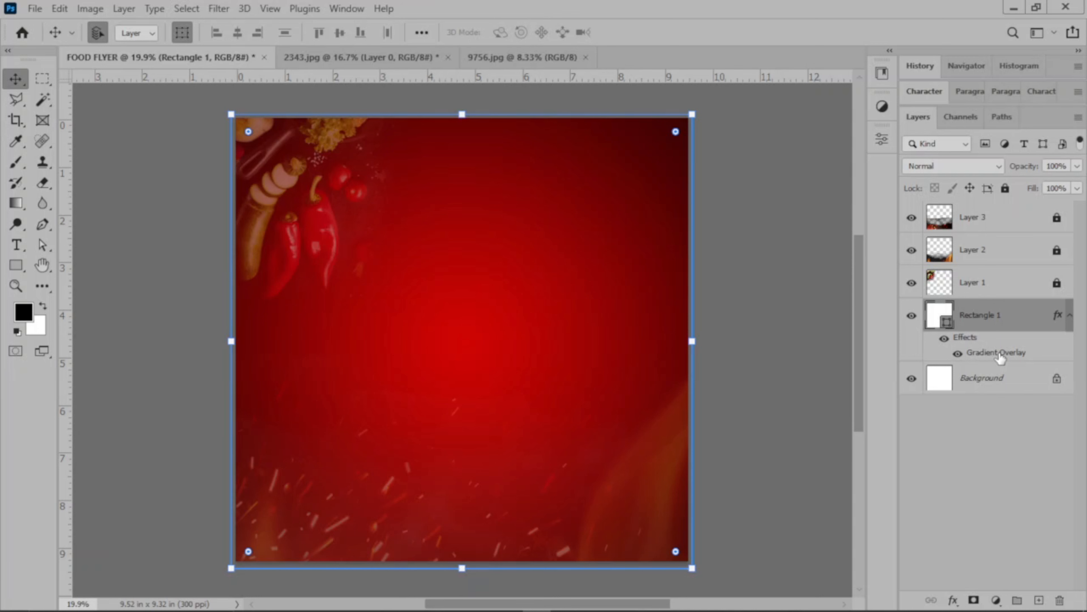
{"action": "double_click", "coordinate": [1001, 354]}
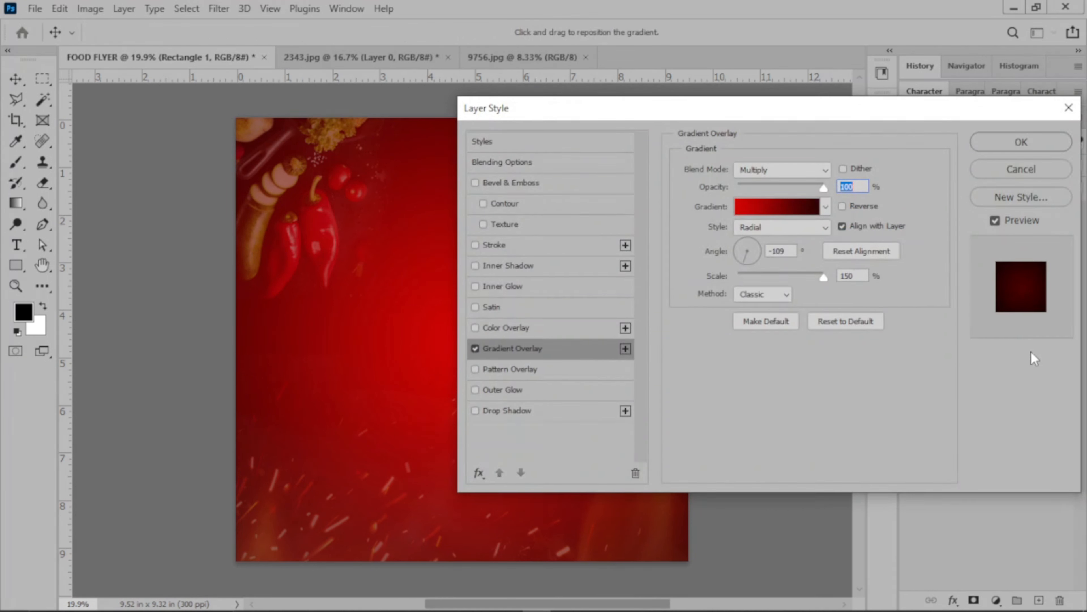
{"action": "left_click", "coordinate": [825, 208]}
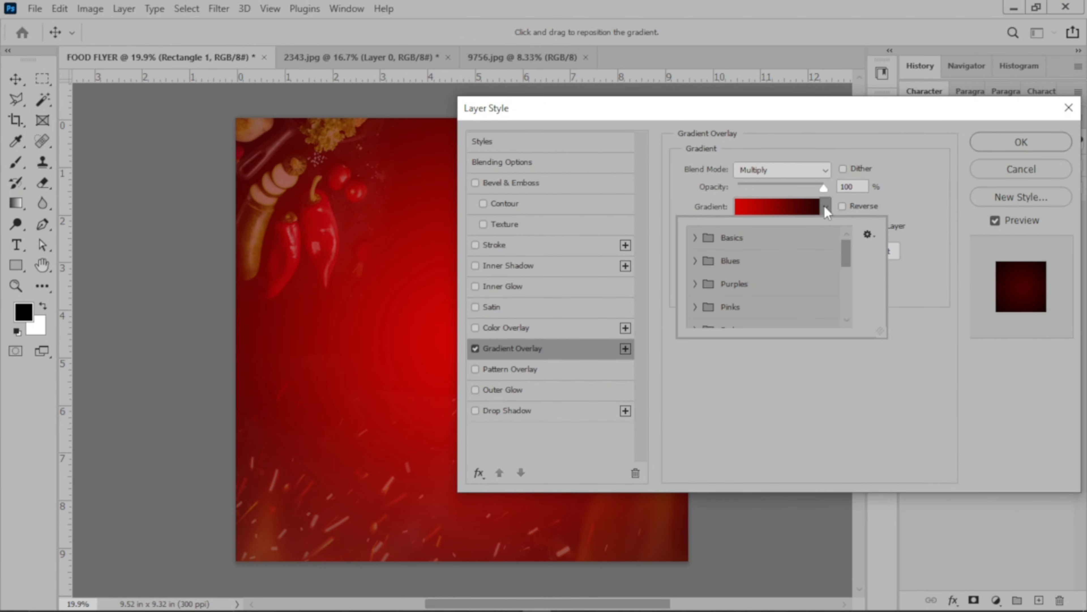
{"action": "left_click", "coordinate": [781, 205]}
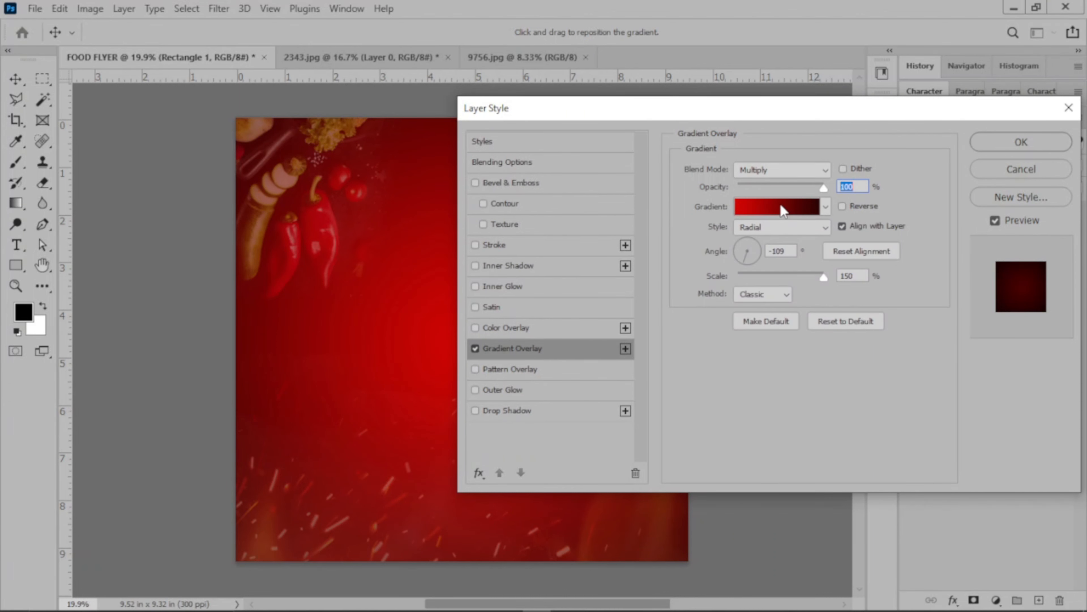
{"action": "left_click", "coordinate": [781, 205]}
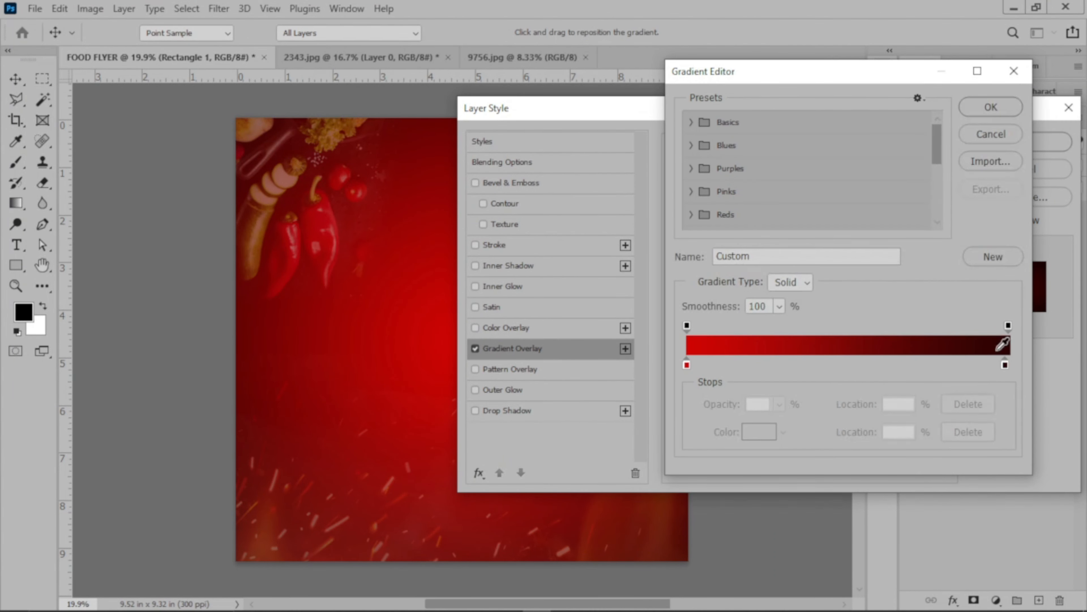
{"action": "left_click", "coordinate": [1005, 364]}
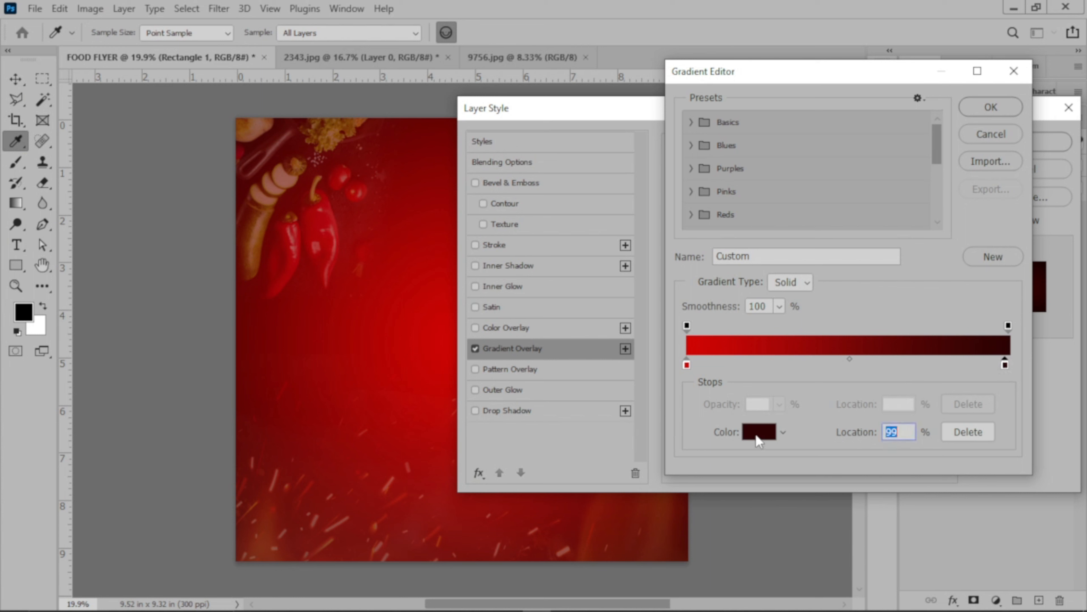
{"action": "left_click", "coordinate": [759, 431]}
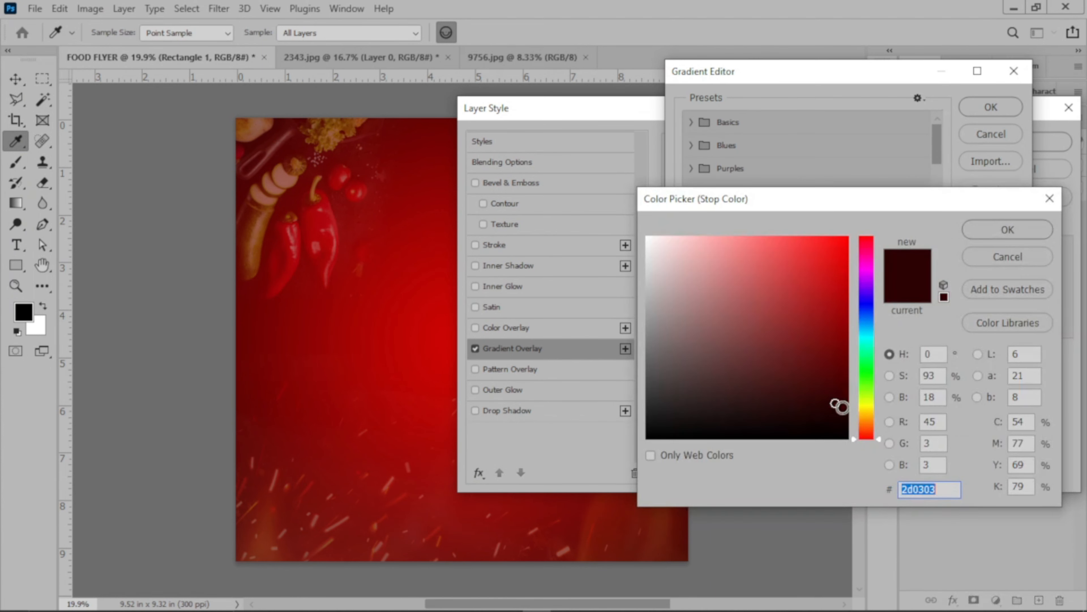
{"action": "type", "text": "1a0000"}
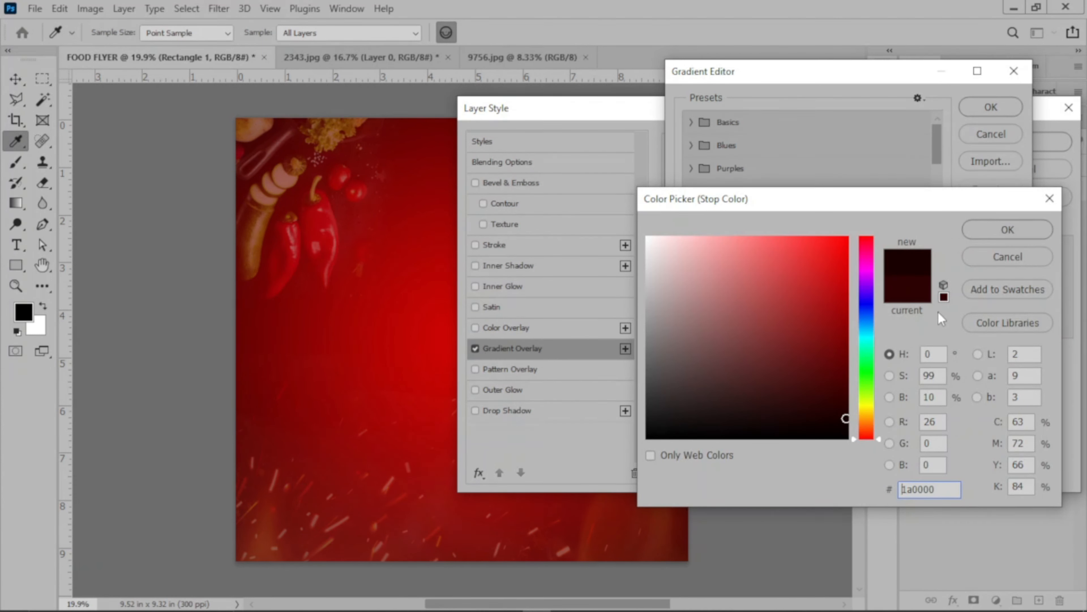
{"action": "left_click", "coordinate": [1001, 234]}
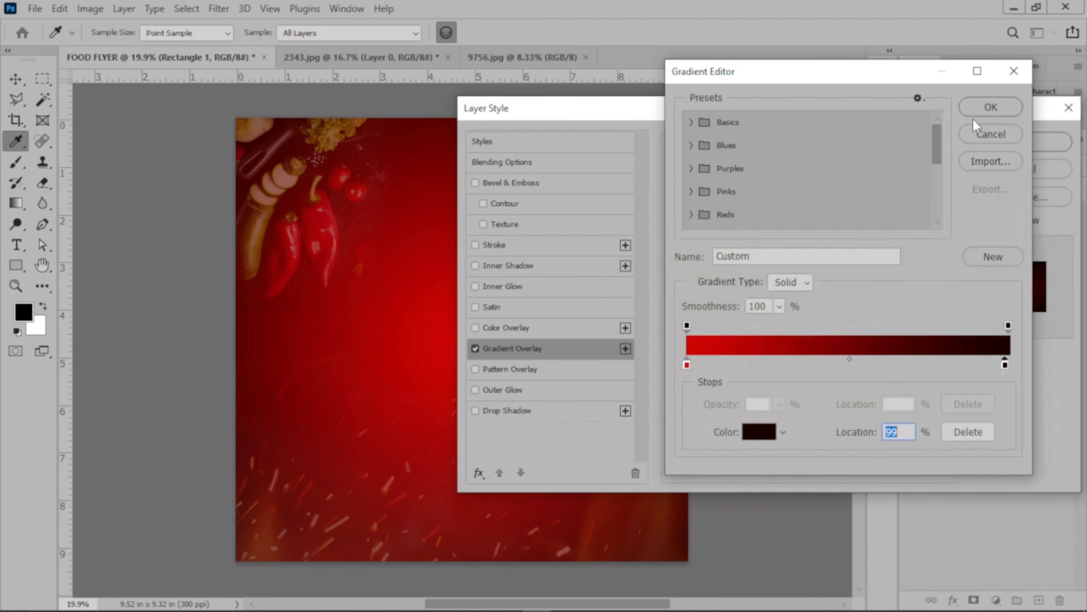
{"action": "left_click", "coordinate": [990, 107]}
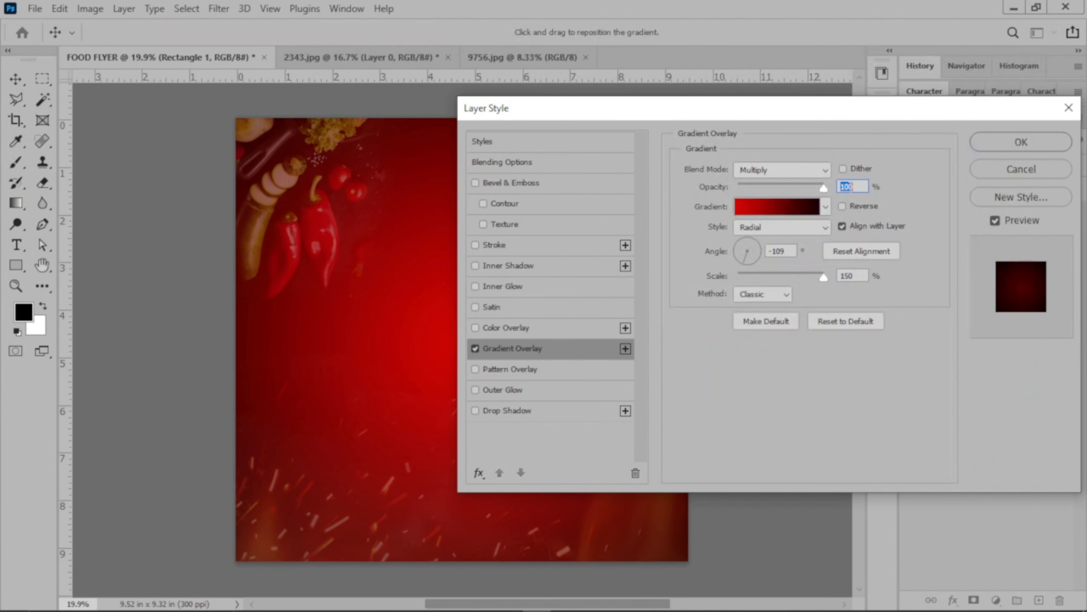
{"action": "mouse_move", "coordinate": [823, 188]}
{"action": "left_mouse_down"}
{"action": "mouse_move", "coordinate": [811, 191]}
{"action": "mouse_move", "coordinate": [827, 189]}
{"action": "left_mouse_up"}
{"action": "left_click", "coordinate": [992, 145]}
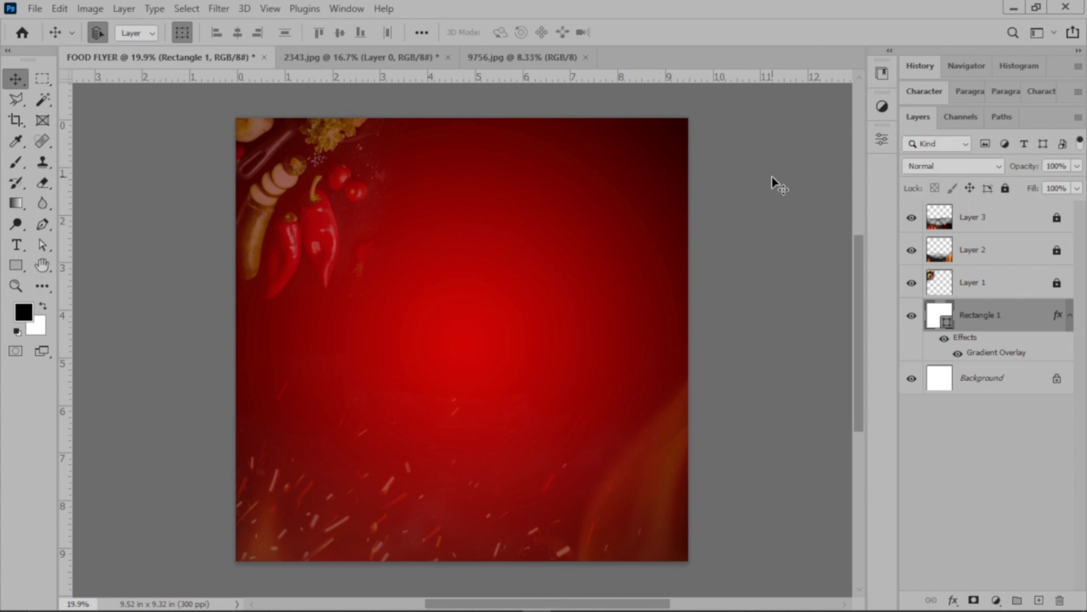
{"action": "left_click", "coordinate": [771, 175]}
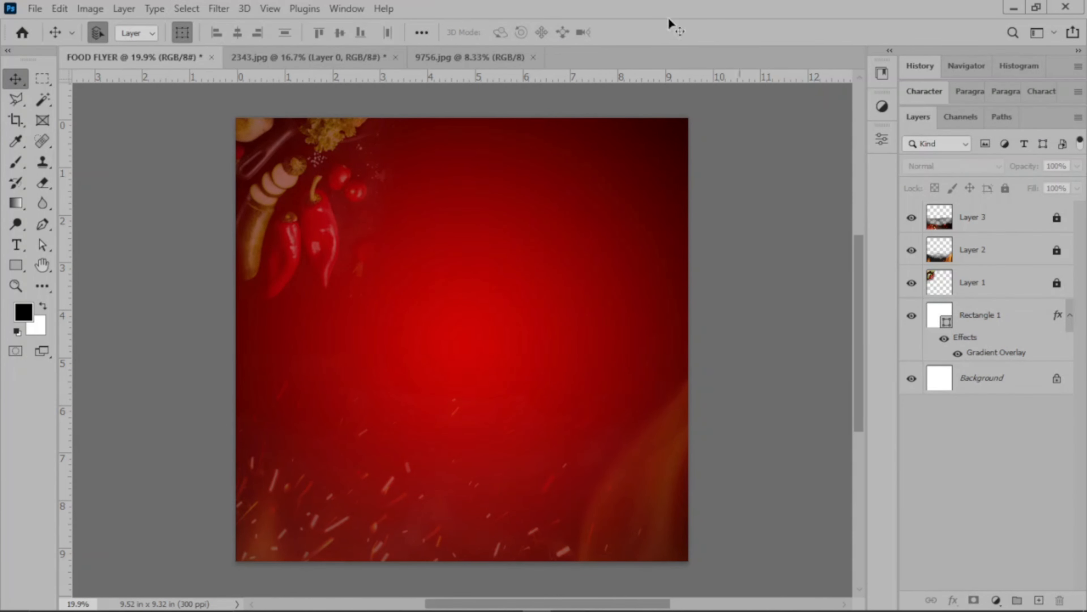
Close the 2343.jpg document without saving its changes.
{"action": "left_click", "coordinate": [431, 62]}
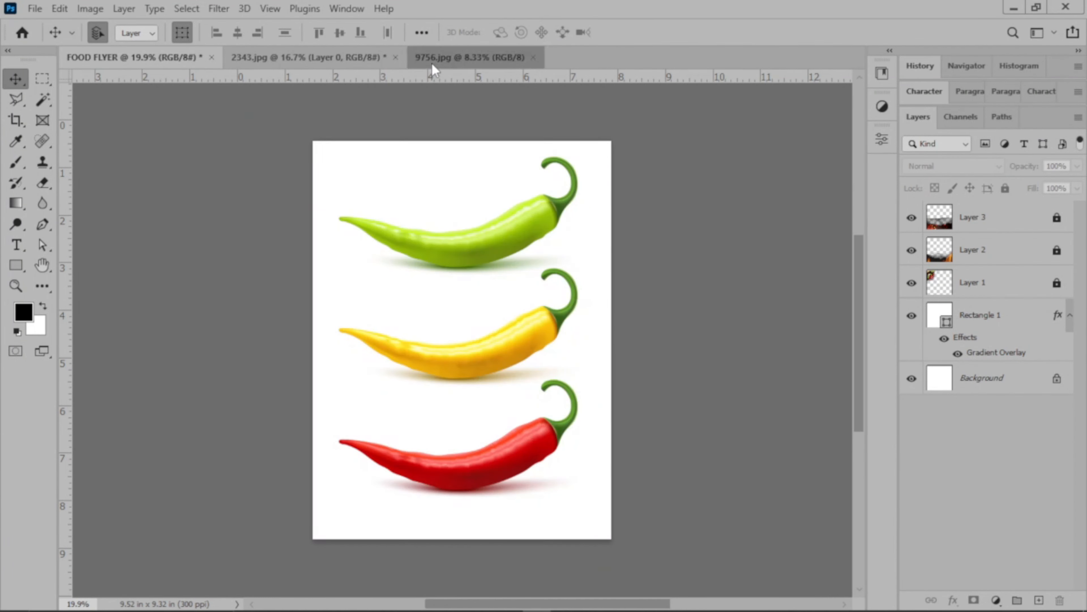
{"action": "left_click", "coordinate": [299, 53]}
{"action": "left_click", "coordinate": [395, 57]}
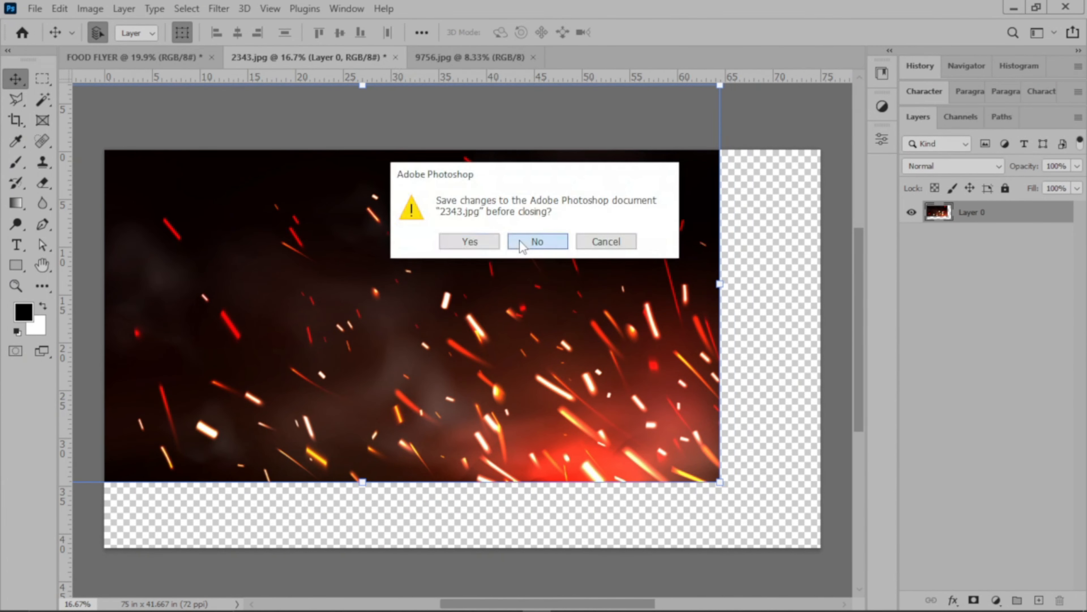
{"action": "left_click", "coordinate": [531, 242]}
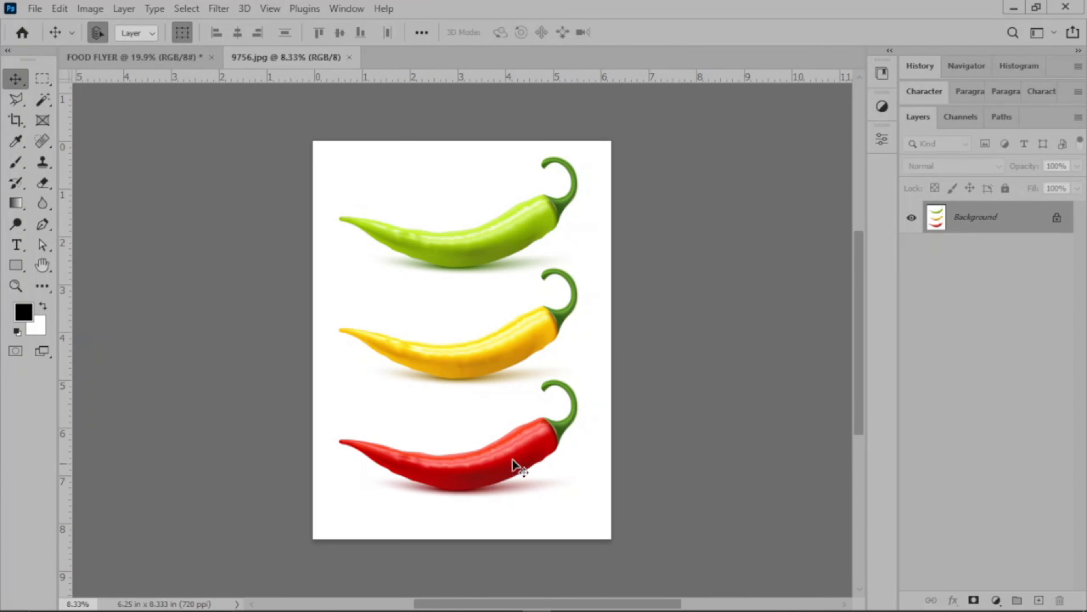
Remove the white background and shadows around the three chilies in 9756.jpg using the Magic Wand after unlocking the Background layer.
{"action": "left_click", "coordinate": [42, 100]}
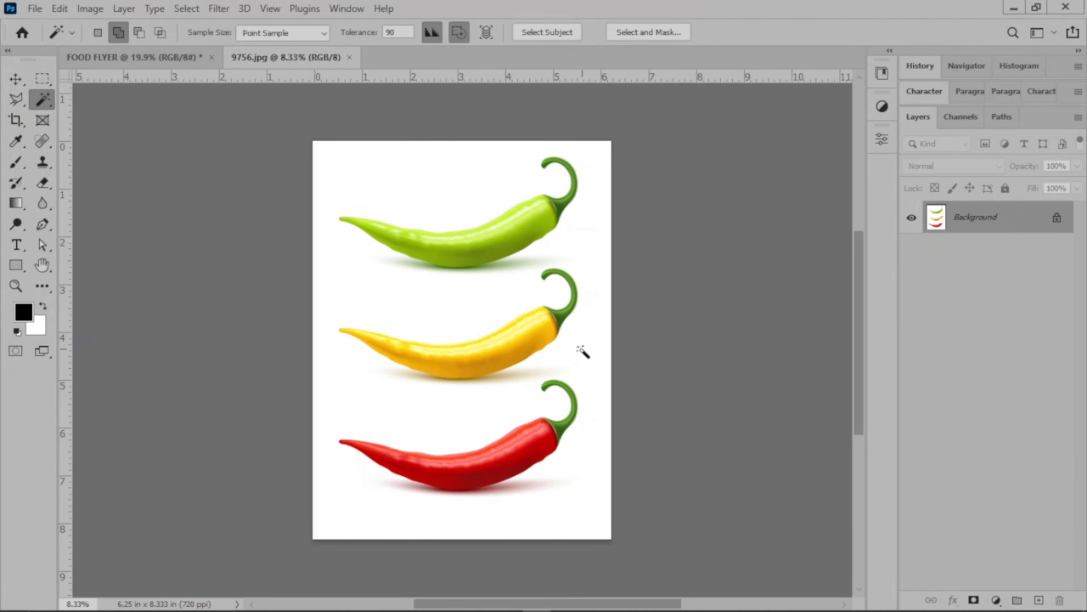
{"action": "left_click", "coordinate": [585, 249]}
{"action": "left_click", "coordinate": [1057, 217]}
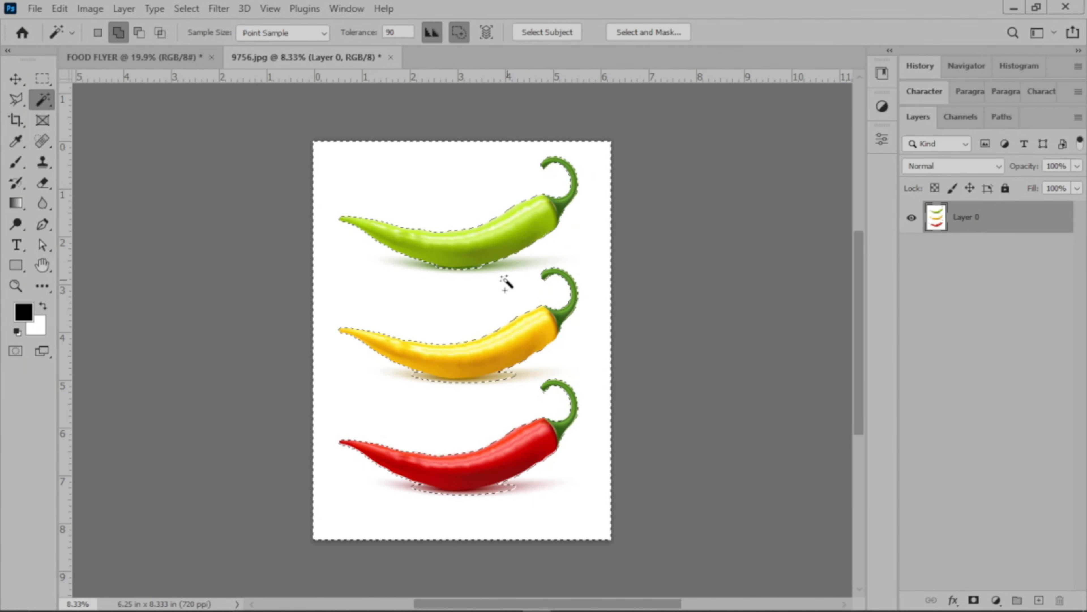
{"action": "left_click", "coordinate": [503, 375]}
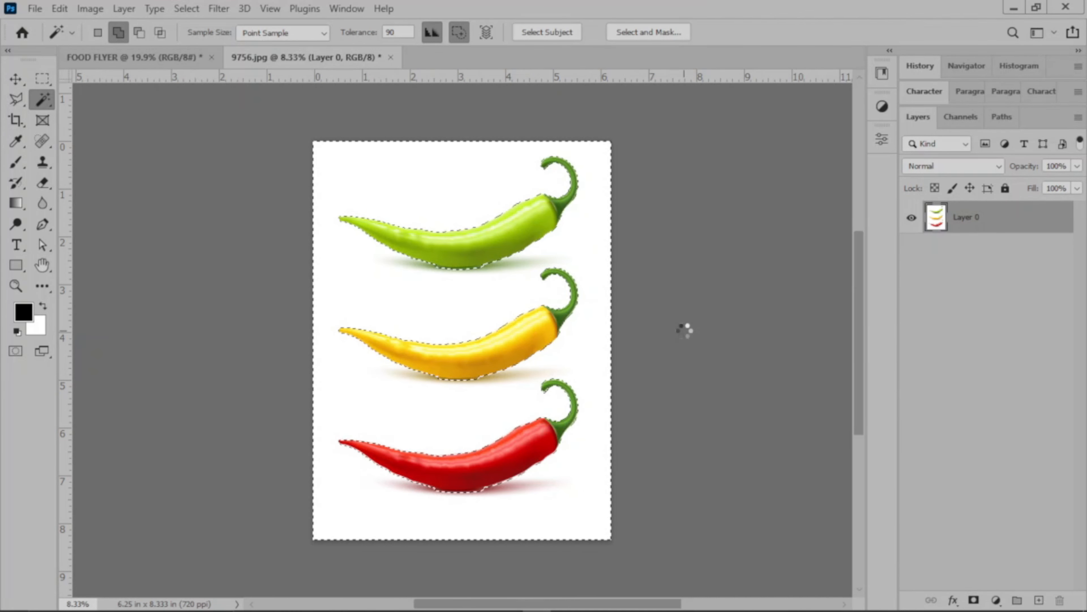
{"action": "key", "text": "Delete"}
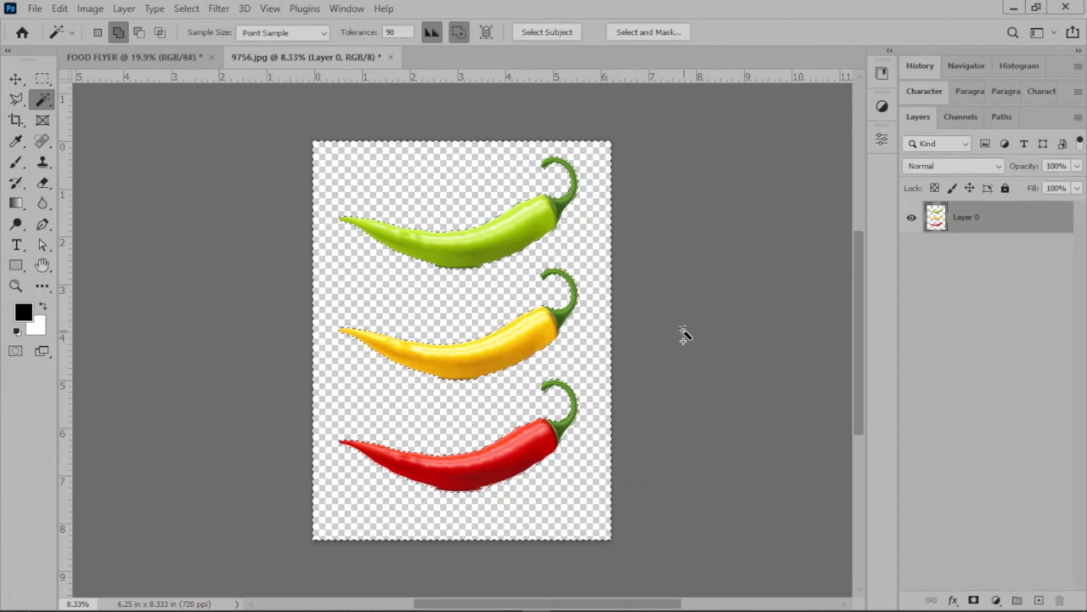
{"action": "key", "text": "ctrl+d"}
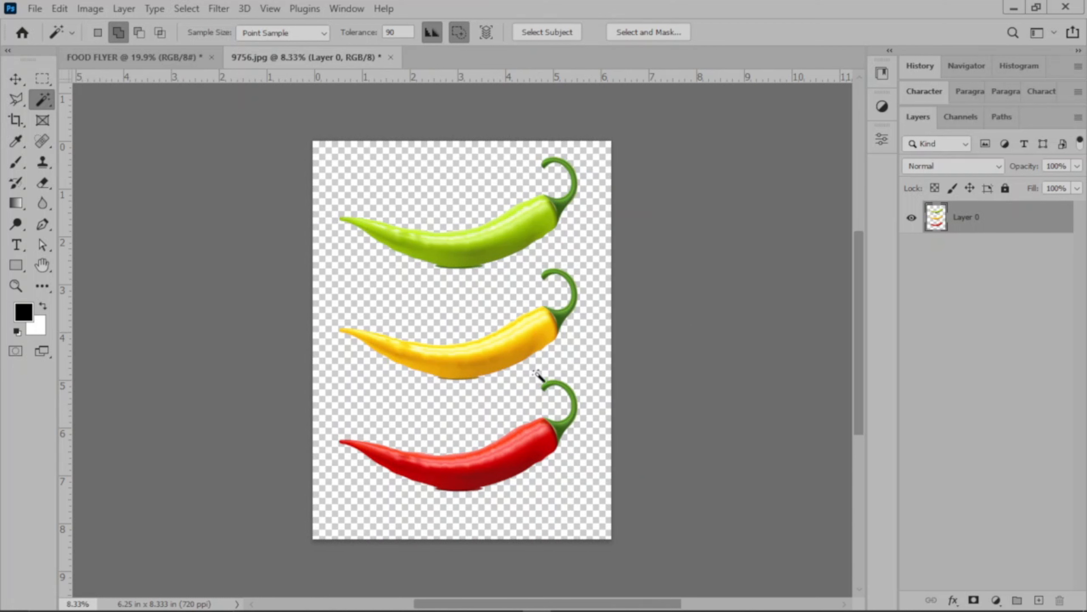
Outline the red chili with the Polygonal Lasso and copy it into the FOOD FLYER document.
{"action": "left_click", "coordinate": [15, 100]}
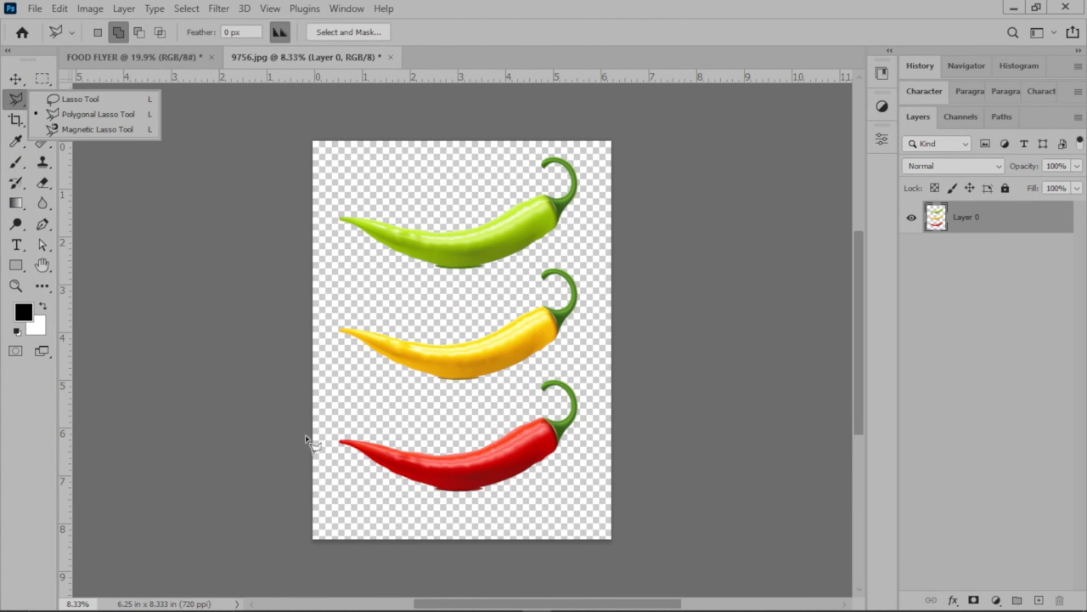
{"action": "left_click", "coordinate": [318, 421]}
{"action": "left_click", "coordinate": [473, 413]}
{"action": "left_click", "coordinate": [557, 363]}
{"action": "left_click", "coordinate": [609, 402]}
{"action": "left_click", "coordinate": [581, 476]}
{"action": "left_click", "coordinate": [453, 527]}
{"action": "left_click", "coordinate": [330, 488]}
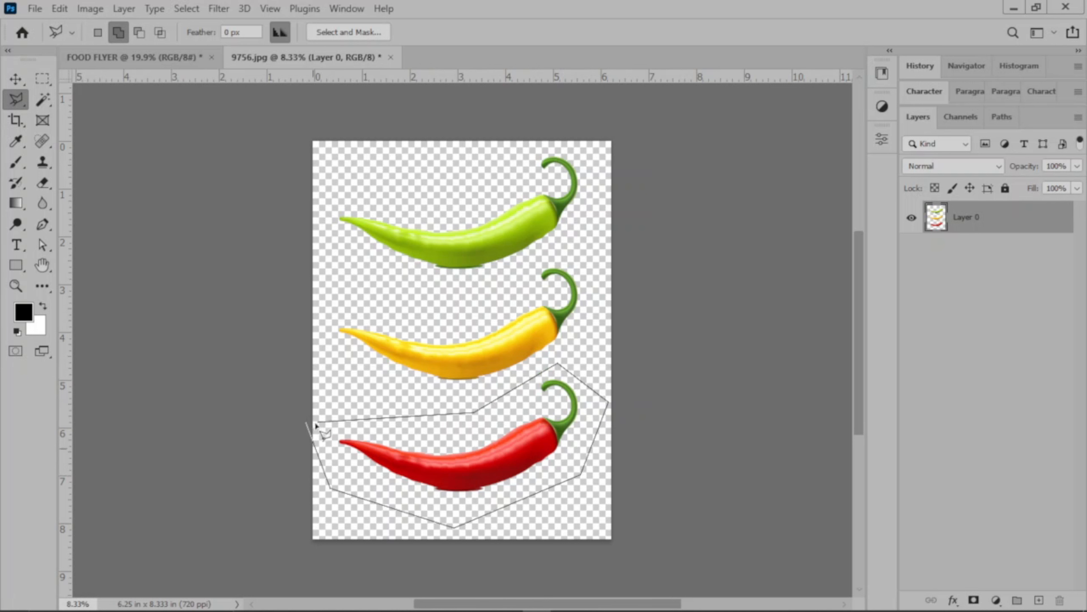
{"action": "left_click", "coordinate": [319, 422]}
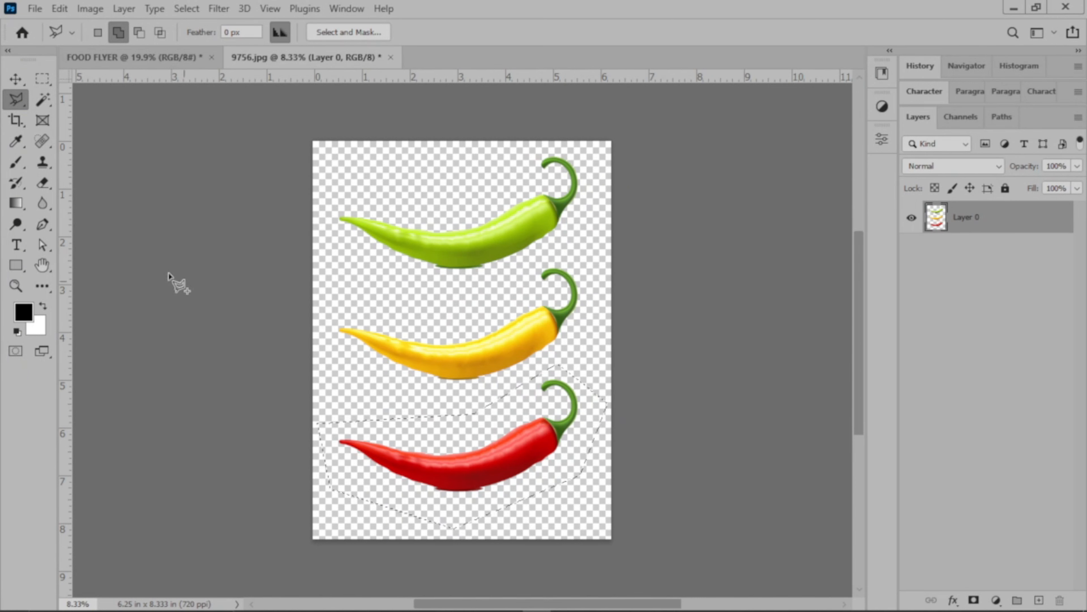
{"action": "left_click", "coordinate": [14, 81]}
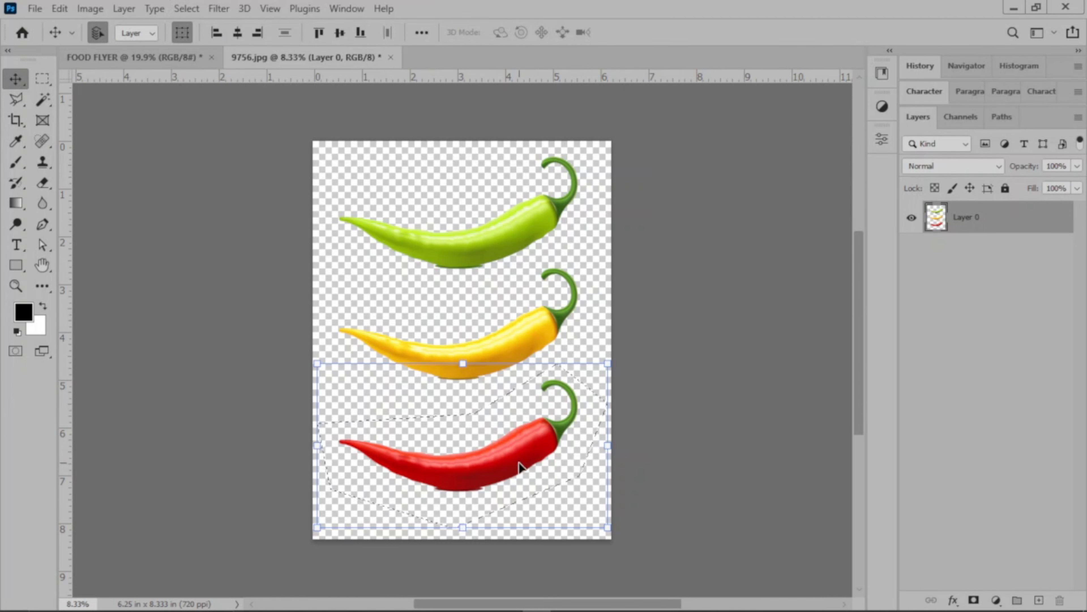
{"action": "left_click_drag", "start_coordinate": [490, 452], "coordinate": [594, 397]}
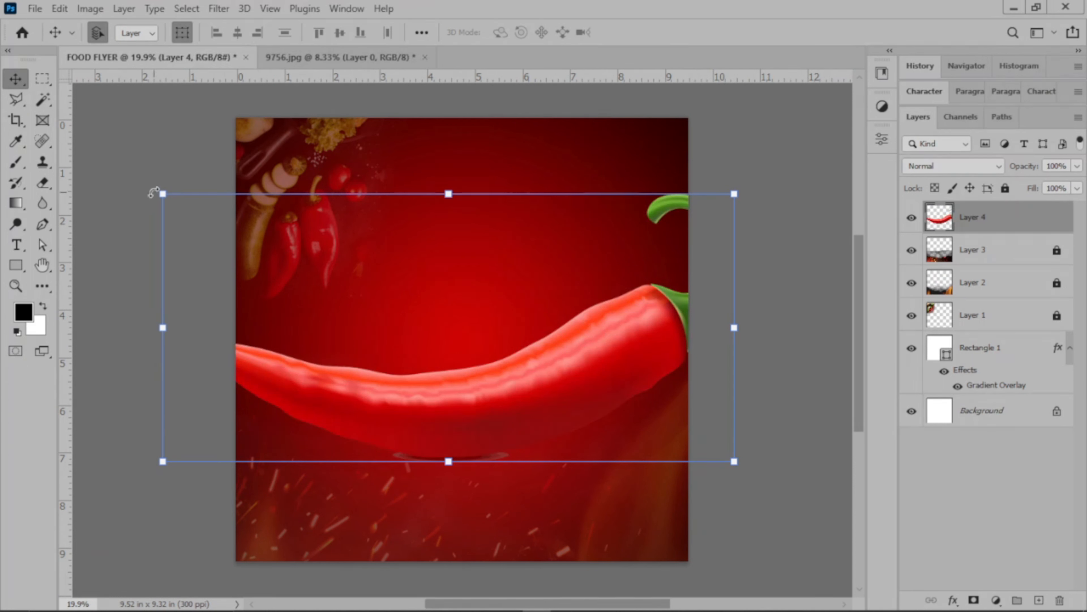
Scale the red chili to about 44%, rotate it about -58°, and place it along the flyer's lower right edge.
{"action": "left_click_drag", "start_coordinate": [163, 193], "coordinate": [424, 364]}
{"action": "left_click_drag", "start_coordinate": [752, 481], "coordinate": [761, 363]}
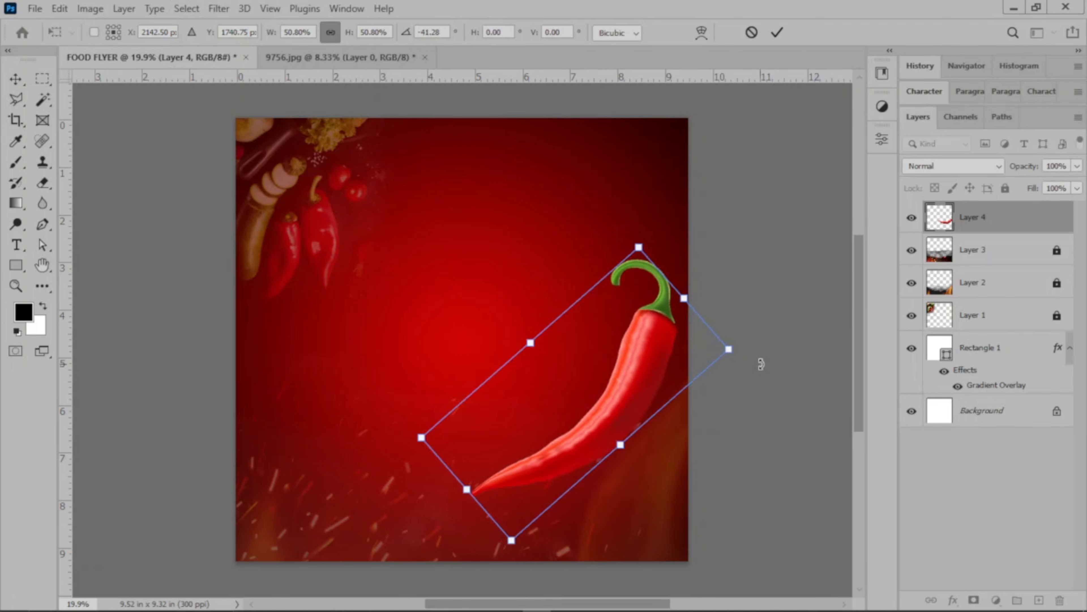
{"action": "left_click_drag", "start_coordinate": [638, 247], "coordinate": [622, 321]}
{"action": "left_click_drag", "start_coordinate": [747, 400], "coordinate": [696, 373]}
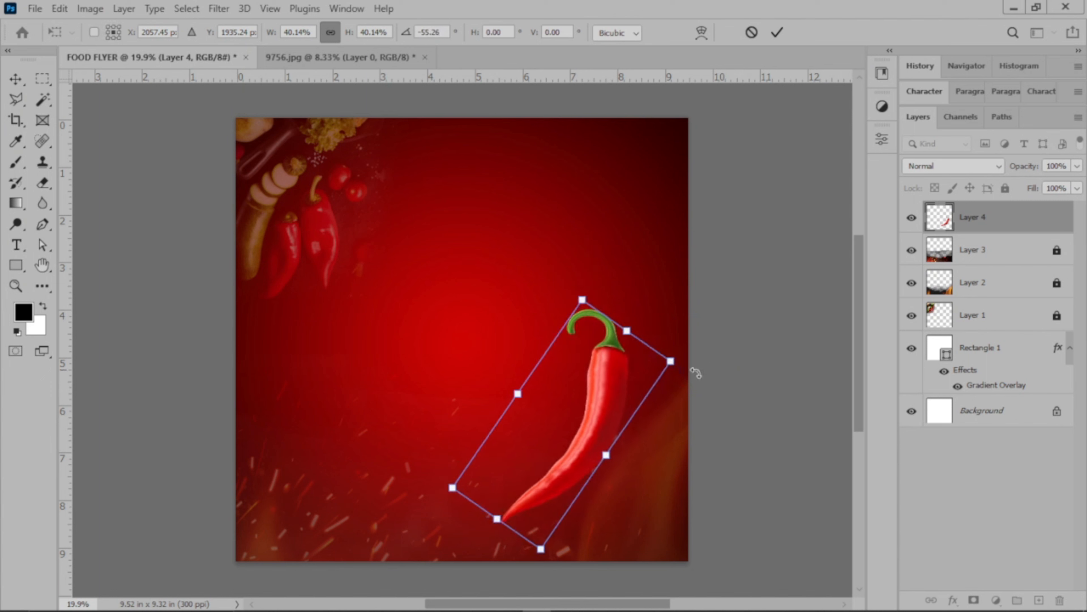
{"action": "left_click_drag", "start_coordinate": [612, 411], "coordinate": [684, 428]}
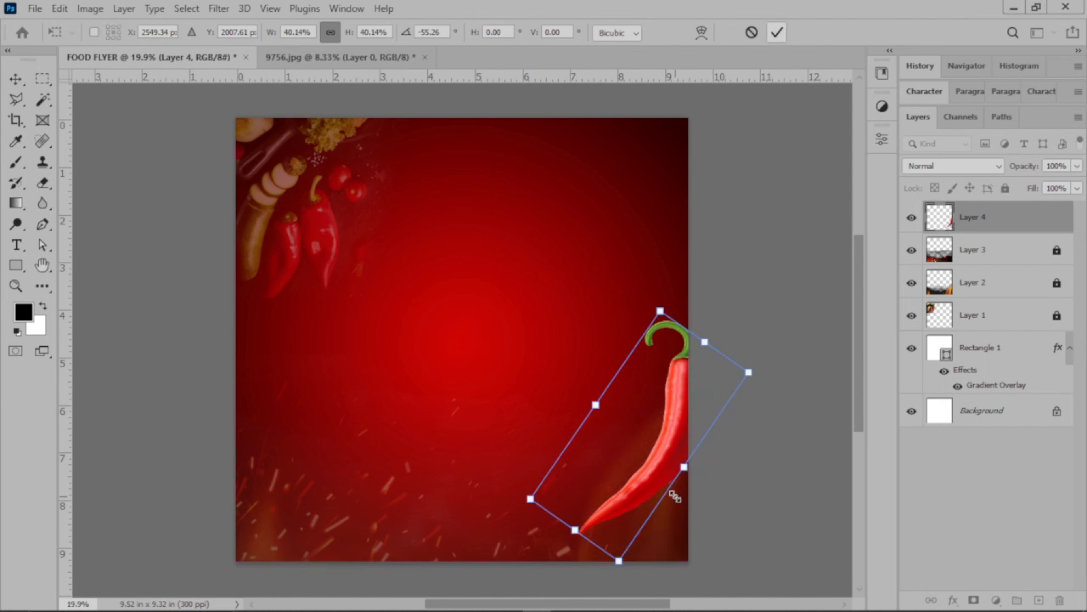
{"action": "left_click_drag", "start_coordinate": [684, 467], "coordinate": [708, 417]}
{"action": "left_click_drag", "start_coordinate": [743, 302], "coordinate": [712, 298]}
{"action": "left_click_drag", "start_coordinate": [702, 388], "coordinate": [695, 397]}
{"action": "left_click_drag", "start_coordinate": [728, 479], "coordinate": [719, 486]}
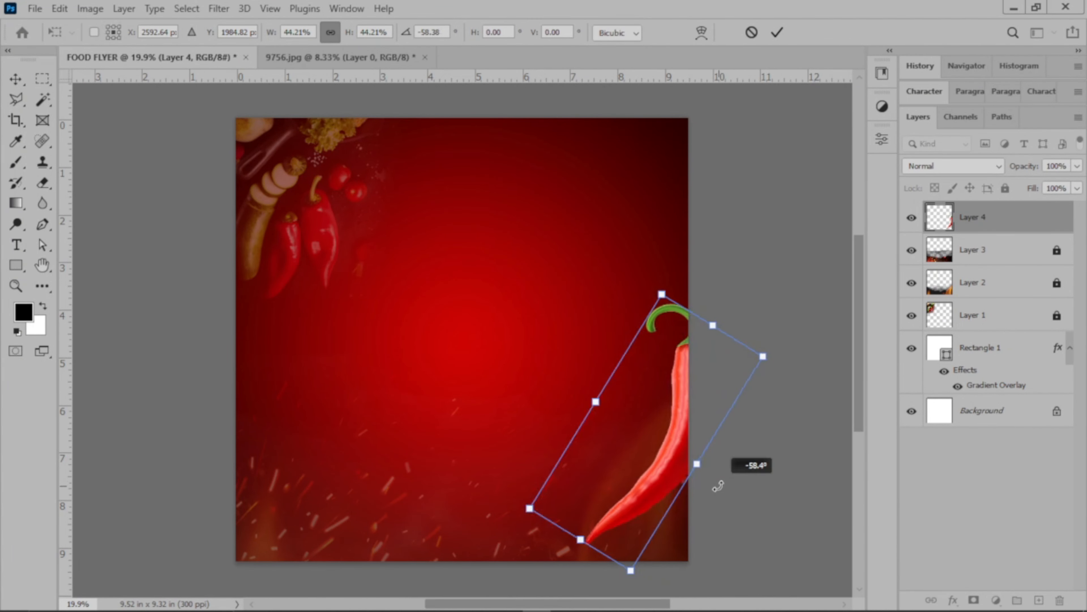
{"action": "left_click_drag", "start_coordinate": [708, 425], "coordinate": [703, 425]}
{"action": "left_click", "coordinate": [776, 32]}
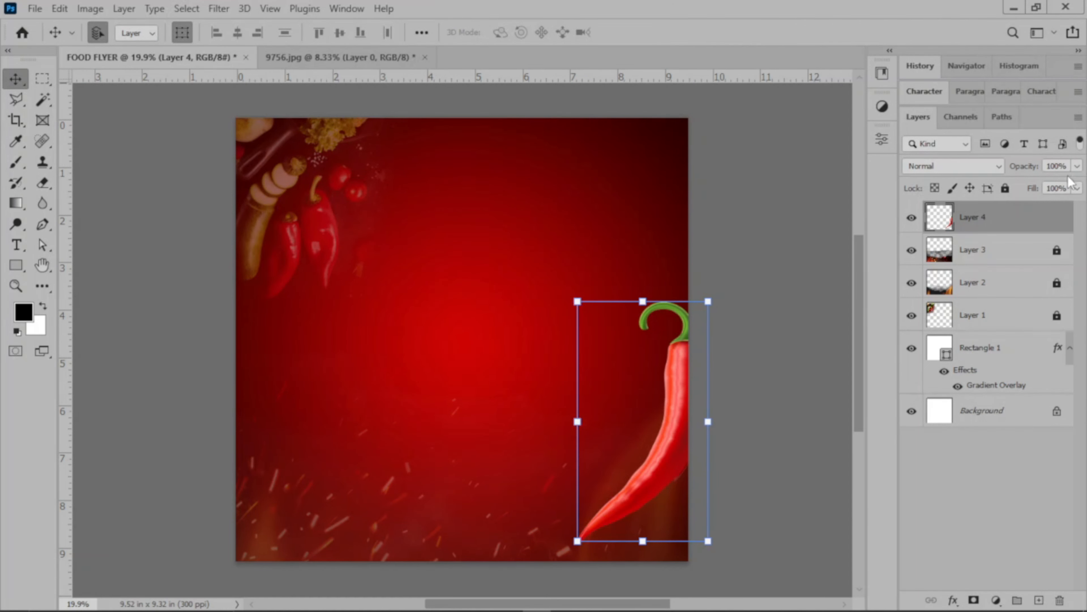
Set Layer 4's opacity to 40% and apply a Motion Blur at a 0° angle with a distance of about 25 pixels.
{"action": "left_click", "coordinate": [1077, 166]}
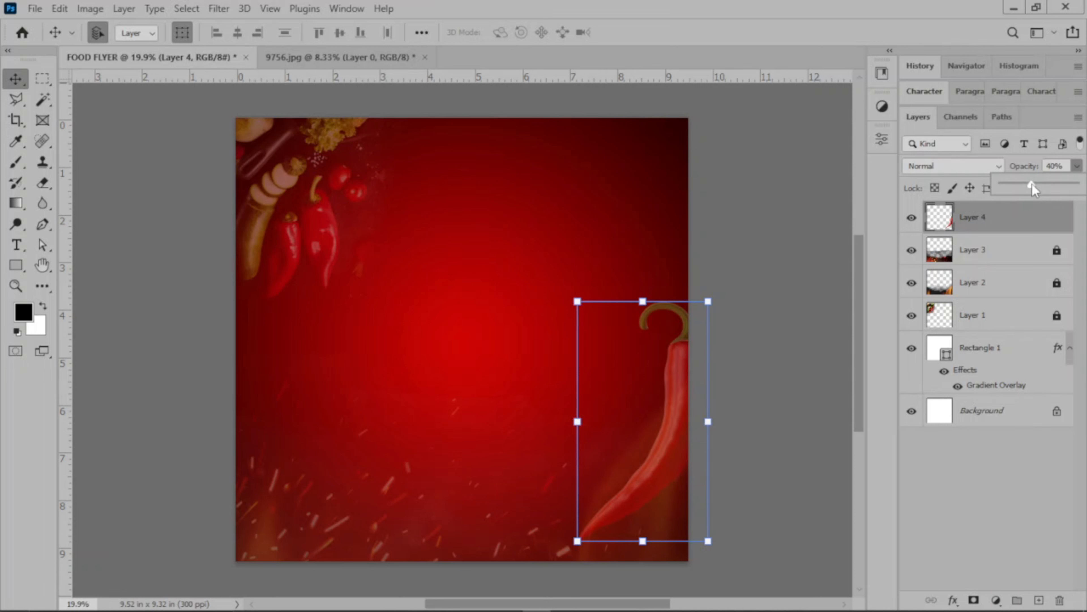
{"action": "left_click", "coordinate": [796, 201]}
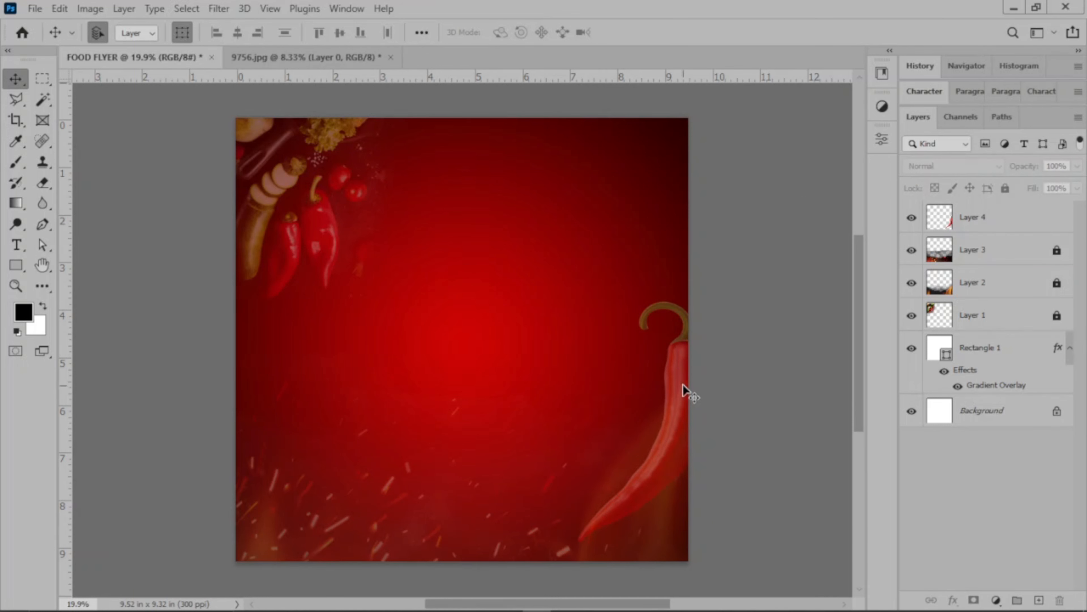
{"action": "left_click", "coordinate": [1009, 224]}
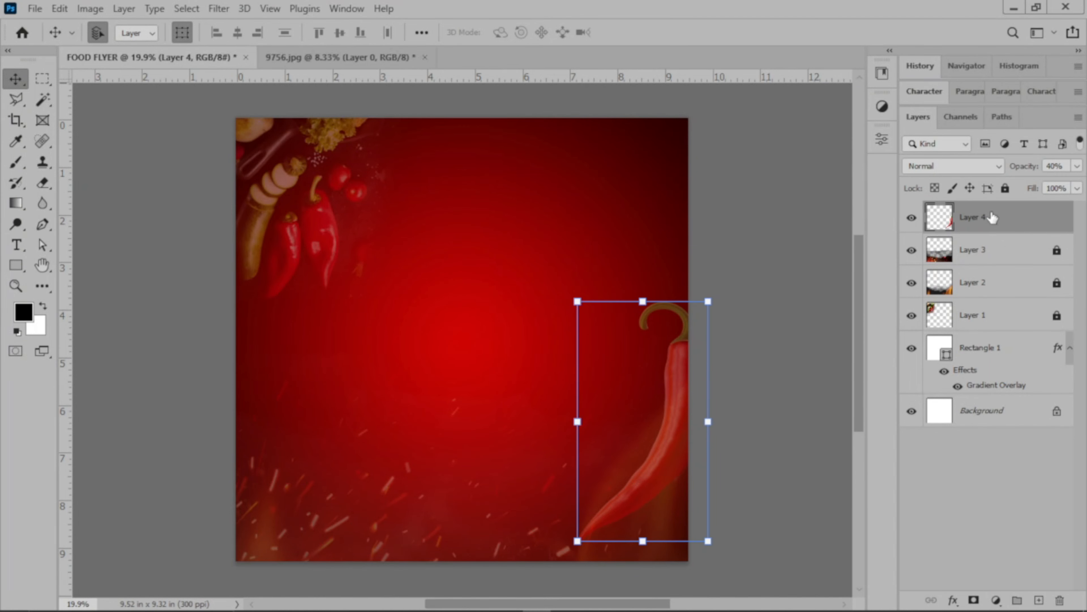
{"action": "left_click", "coordinate": [227, 7]}
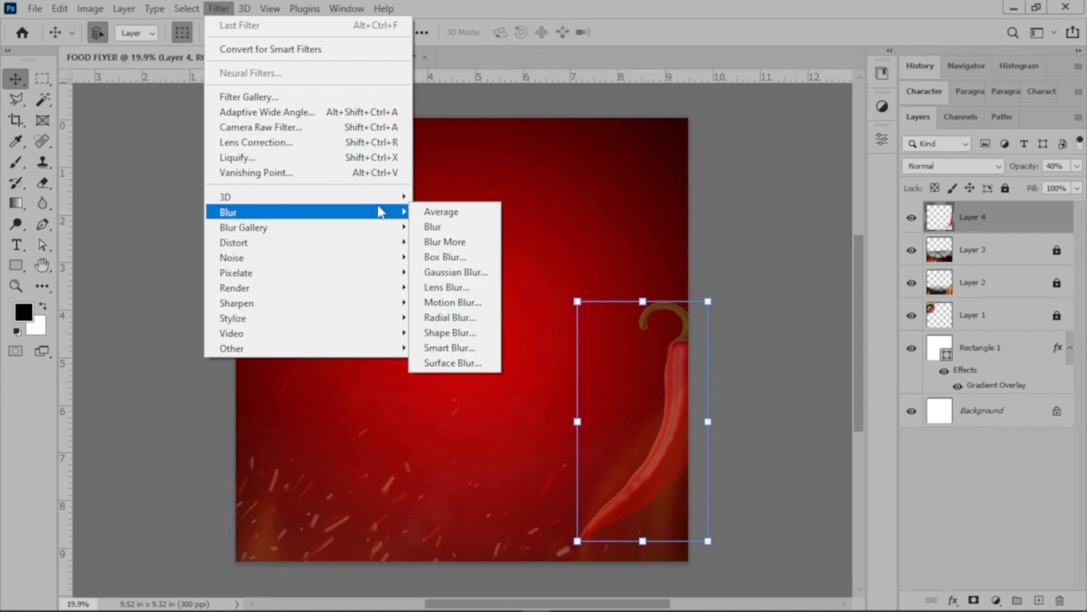
{"action": "mouse_move", "coordinate": [388, 213]}
{"action": "left_click", "coordinate": [467, 303]}
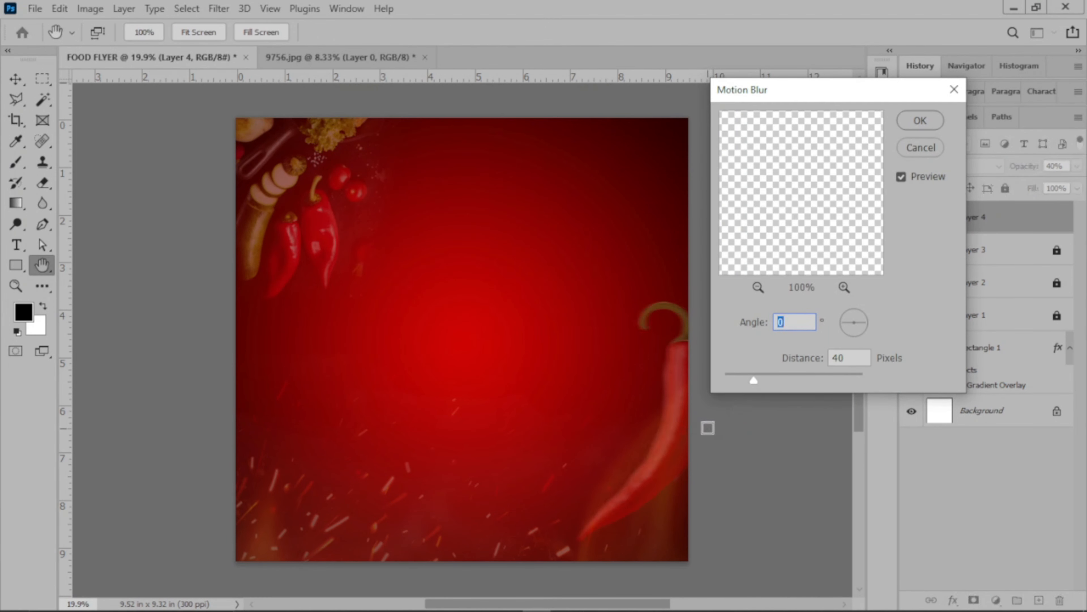
{"action": "mouse_move", "coordinate": [754, 382]}
{"action": "left_mouse_down"}
{"action": "mouse_move", "coordinate": [742, 378]}
{"action": "mouse_move", "coordinate": [778, 374]}
{"action": "mouse_move", "coordinate": [743, 379]}
{"action": "left_mouse_up"}
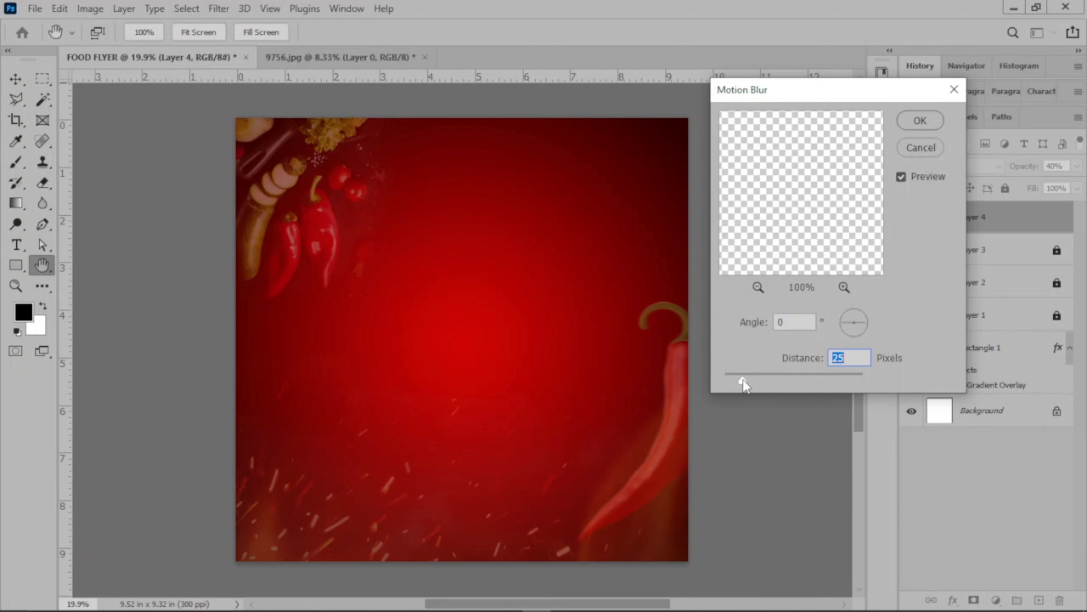
{"action": "left_click_drag", "start_coordinate": [744, 378], "coordinate": [746, 377]}
{"action": "left_click", "coordinate": [920, 120]}
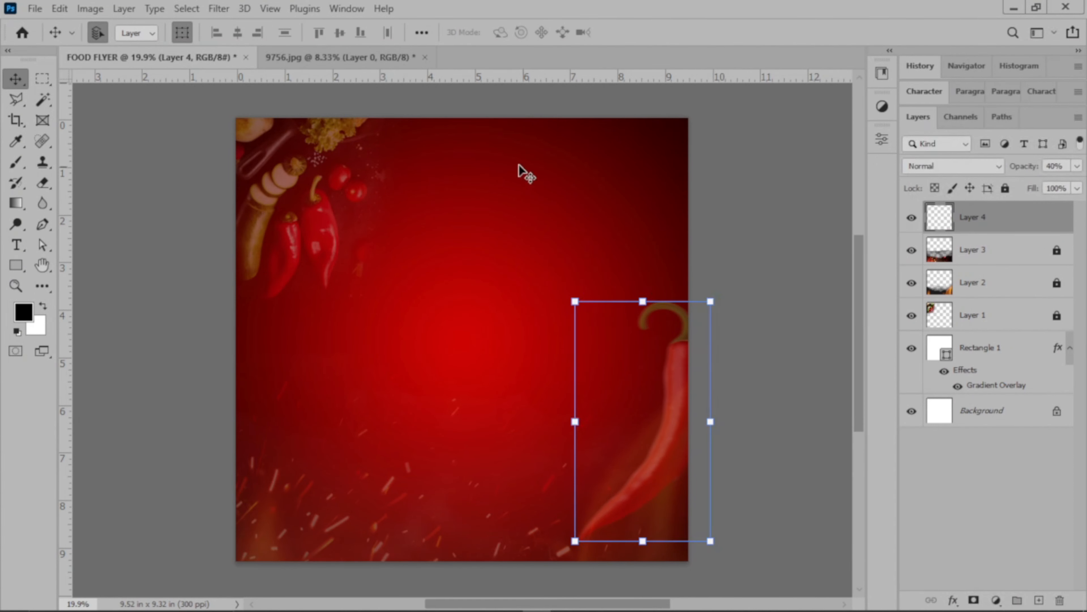
Rotate the blurred chili about 4° clockwise and shift it slightly down into the flyer's lower right corner.
{"action": "left_click_drag", "start_coordinate": [722, 296], "coordinate": [723, 305]}
{"action": "mouse_move", "coordinate": [674, 413]}
{"action": "left_mouse_down"}
{"action": "mouse_move", "coordinate": [680, 429]}
{"action": "mouse_move", "coordinate": [668, 428]}
{"action": "left_mouse_up"}
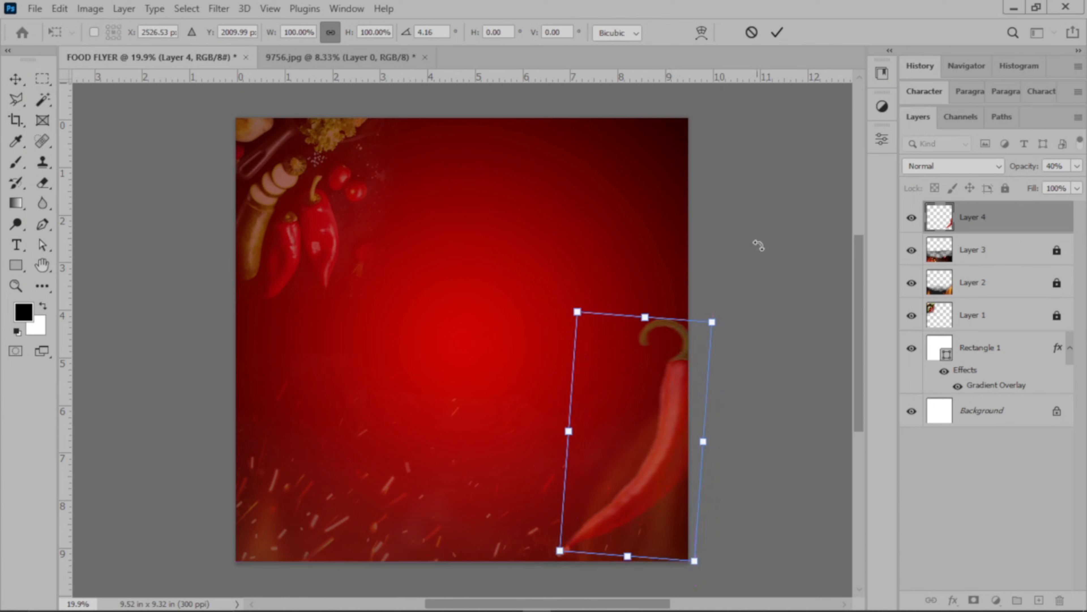
{"action": "left_click", "coordinate": [778, 32]}
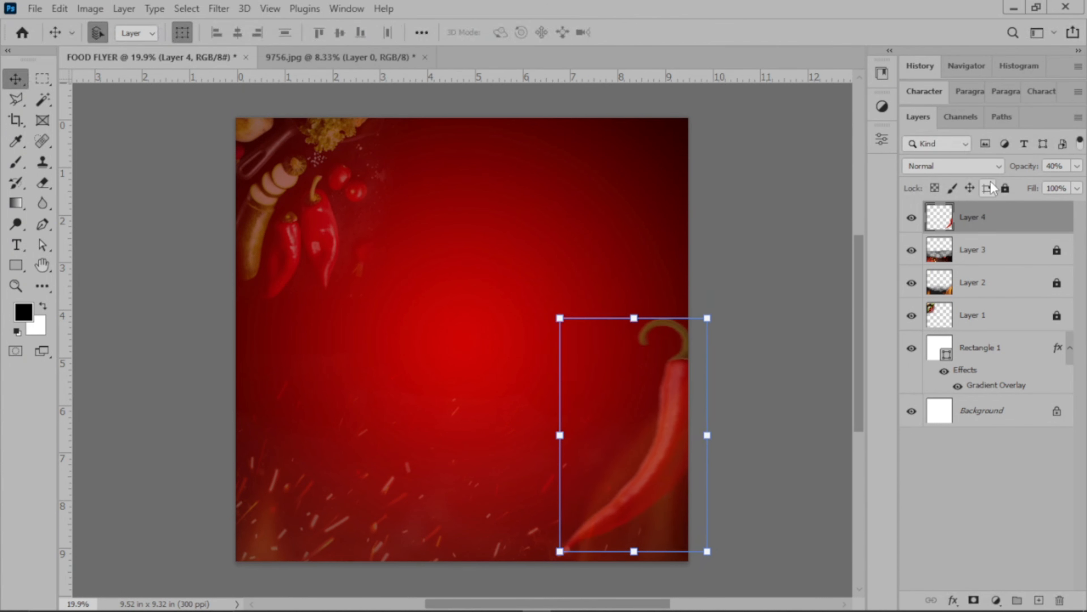
Keep Layer 4's blend mode at Normal and lock the layer completely.
{"action": "left_click", "coordinate": [937, 166]}
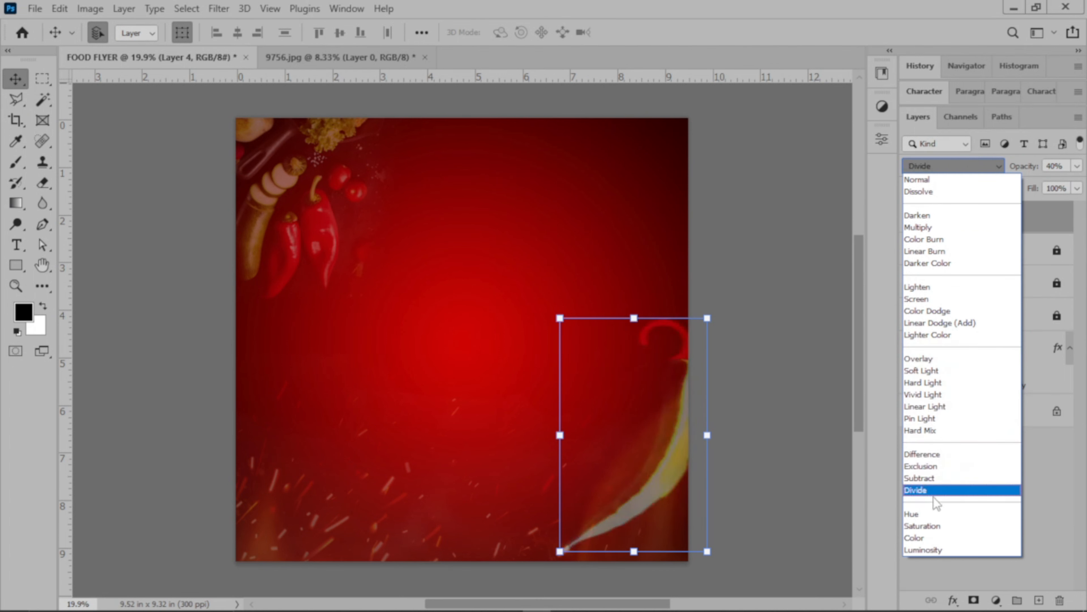
{"action": "left_click", "coordinate": [961, 181]}
{"action": "left_click", "coordinate": [1005, 188]}
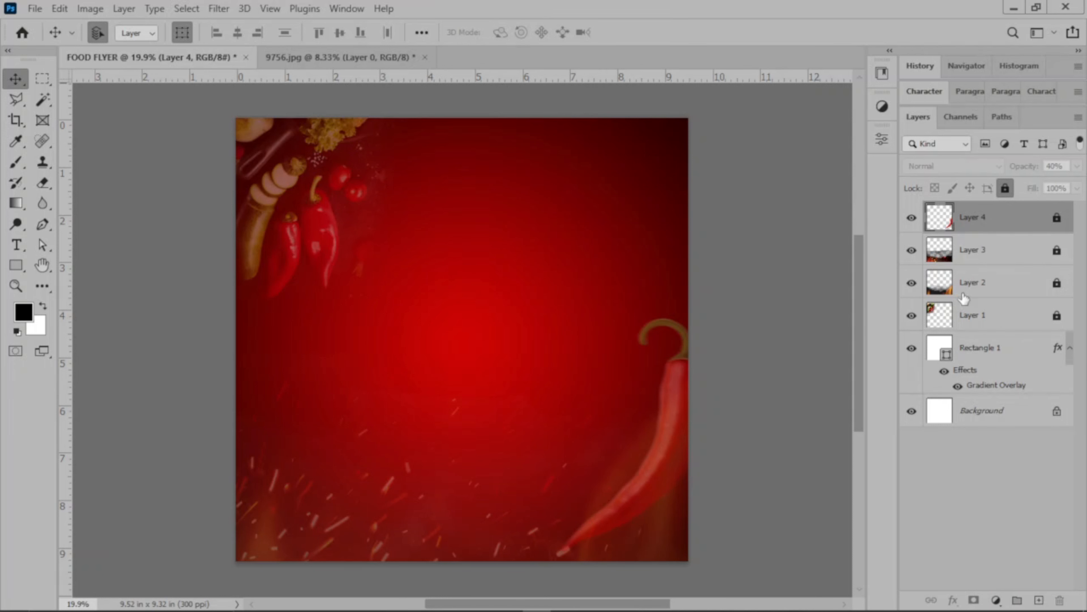
Unlock Layers 1 to 4 and group them together with Rectangle 1.
{"action": "left_click", "coordinate": [1057, 316]}
{"action": "left_click", "coordinate": [1057, 283]}
{"action": "left_click", "coordinate": [1057, 250]}
{"action": "left_click", "coordinate": [1057, 218]}
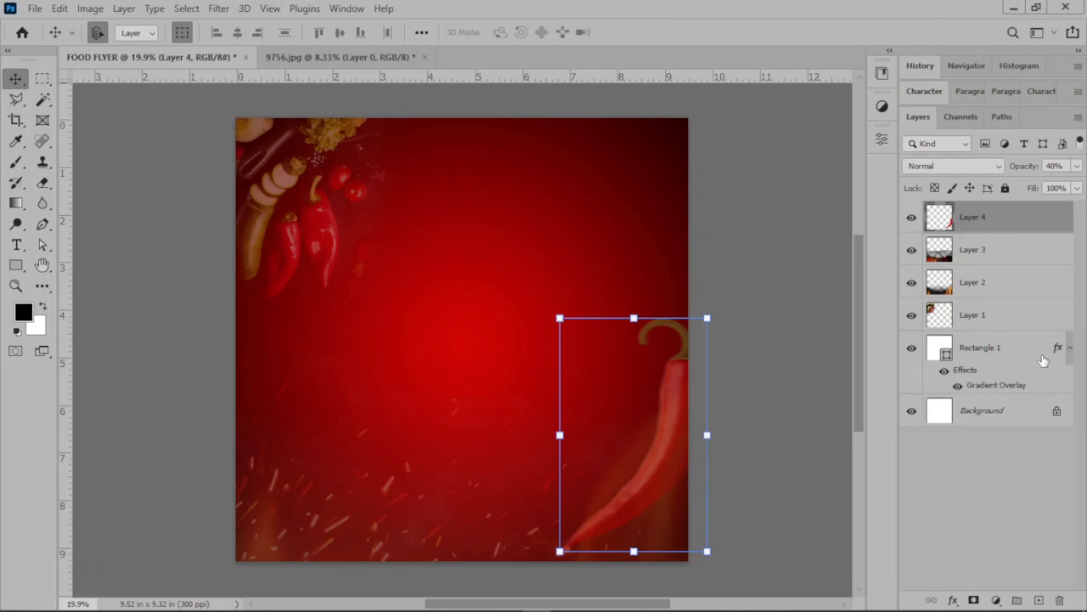
{"action": "left_click", "coordinate": [1020, 357], "text": "shift"}
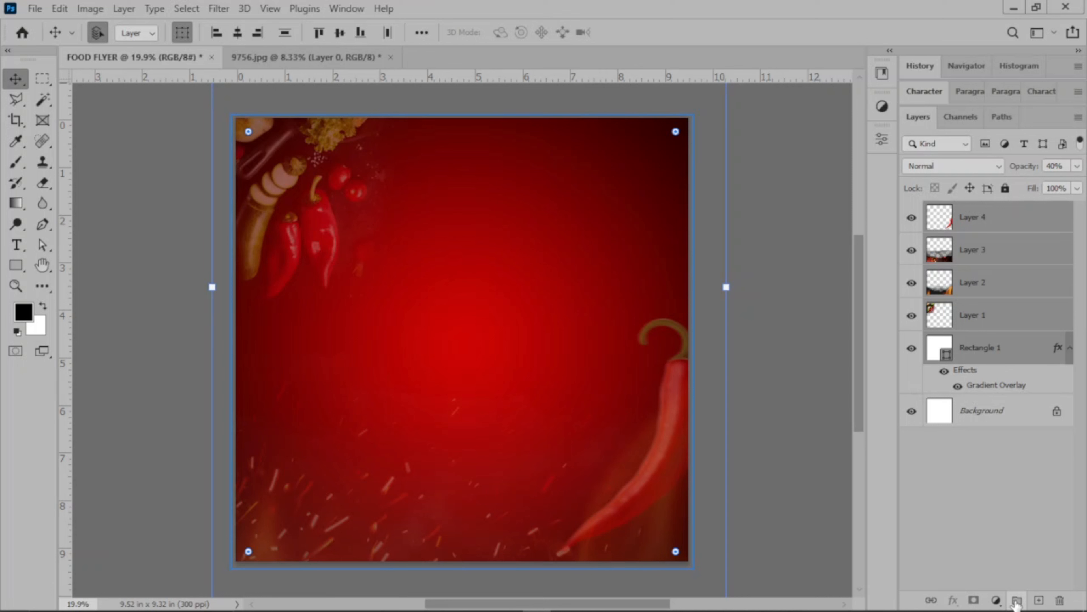
{"action": "left_click", "coordinate": [1017, 600]}
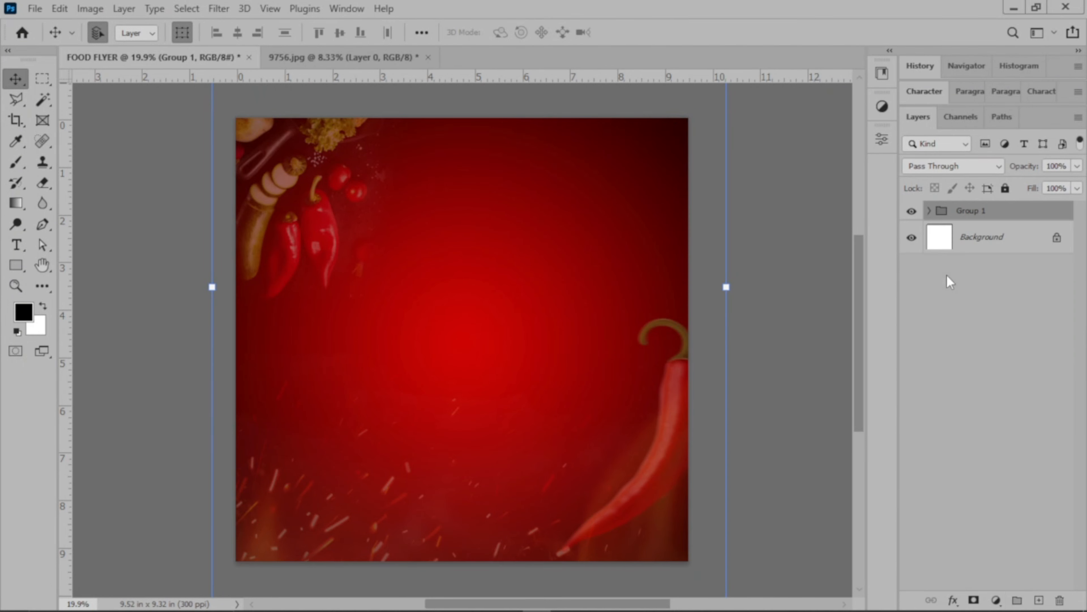
Rename the new layer group BACKGROUND and lock it completely.
{"action": "double_click", "coordinate": [969, 210]}
{"action": "type", "text": "BACKGROUND"}
{"action": "left_click", "coordinate": [994, 284]}
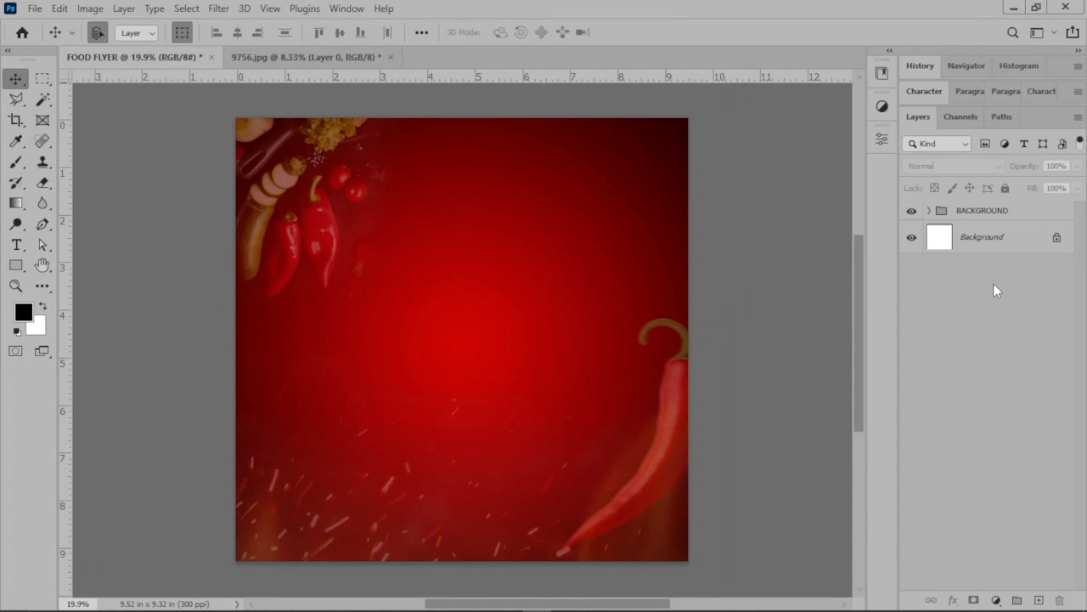
{"action": "left_click", "coordinate": [1021, 213]}
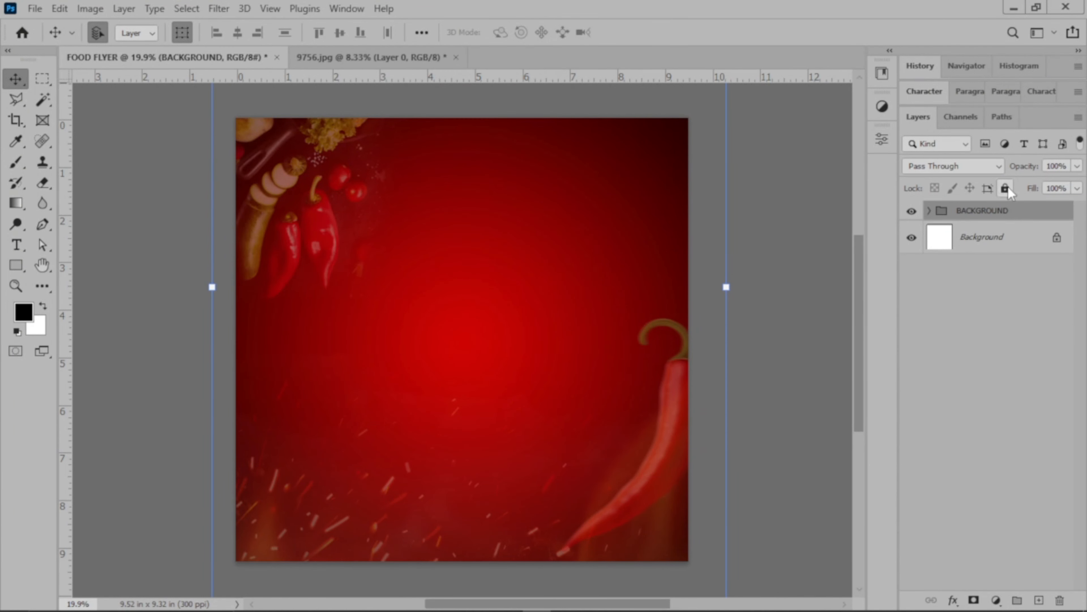
{"action": "left_click", "coordinate": [1005, 189]}
{"action": "left_click_drag", "start_coordinate": [85, 130], "coordinate": [589, 270]}
{"action": "left_click_drag", "start_coordinate": [605, 404], "coordinate": [540, 424]}
{"action": "left_click_drag", "start_coordinate": [406, 467], "coordinate": [453, 488]}
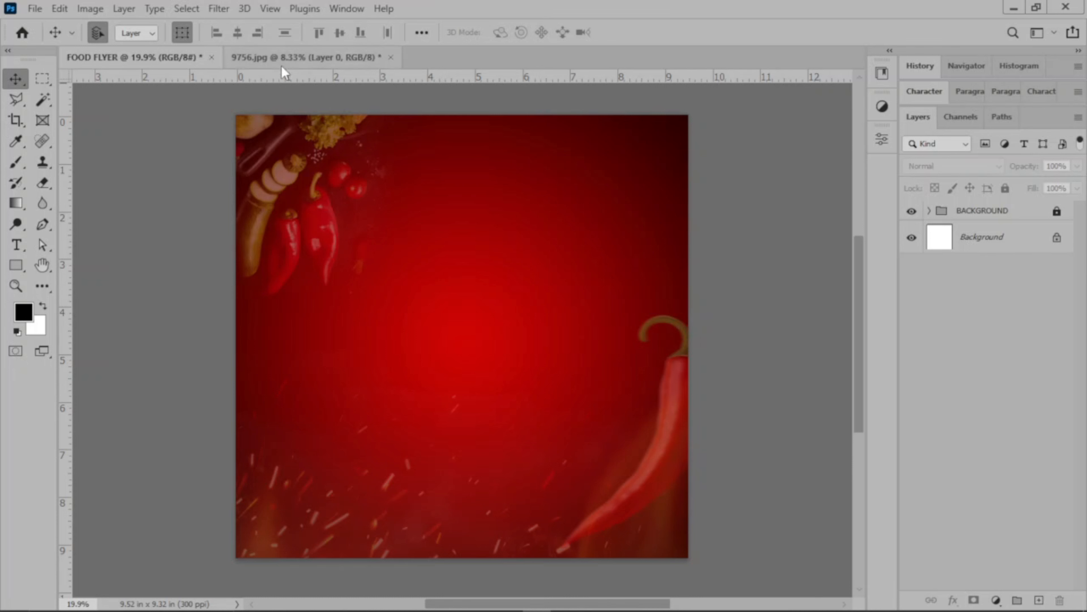
Close the 9756.jpg document without saving its changes.
{"action": "left_click", "coordinate": [289, 59]}
{"action": "left_click", "coordinate": [390, 57]}
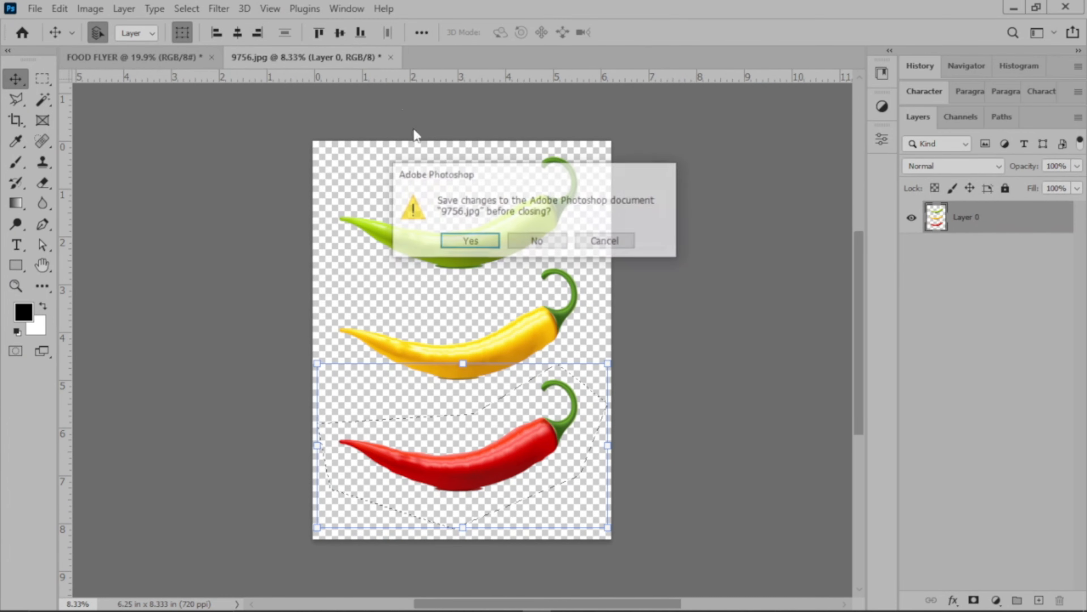
{"action": "left_click", "coordinate": [533, 243]}
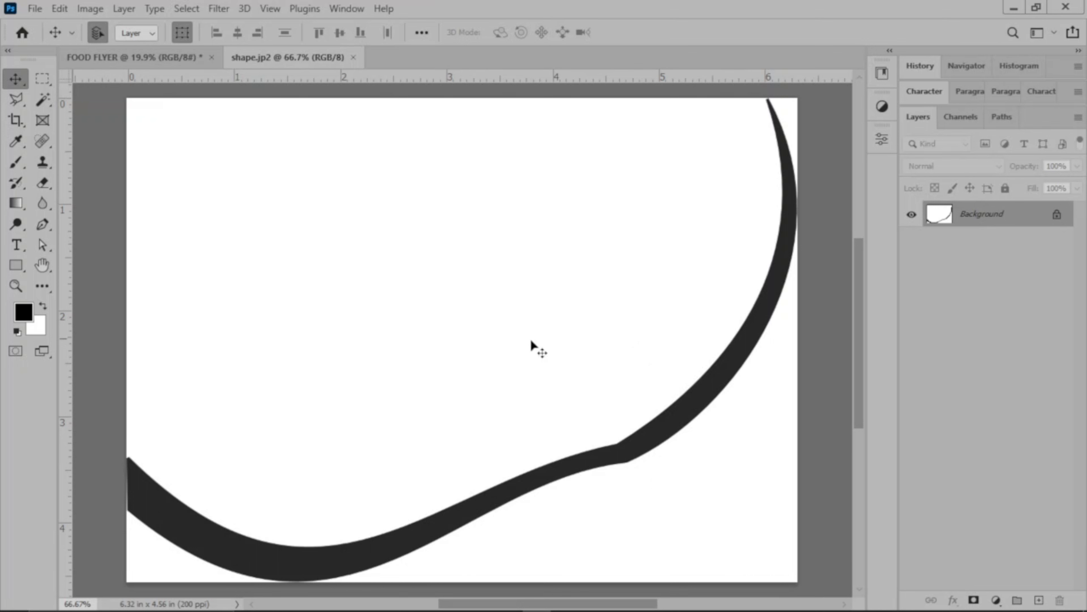
Select the dark curved band in shape.jp2 with the Magic Wand and paste it into the FOOD FLYER document.
{"action": "left_click_drag", "start_coordinate": [703, 397], "coordinate": [617, 405]}
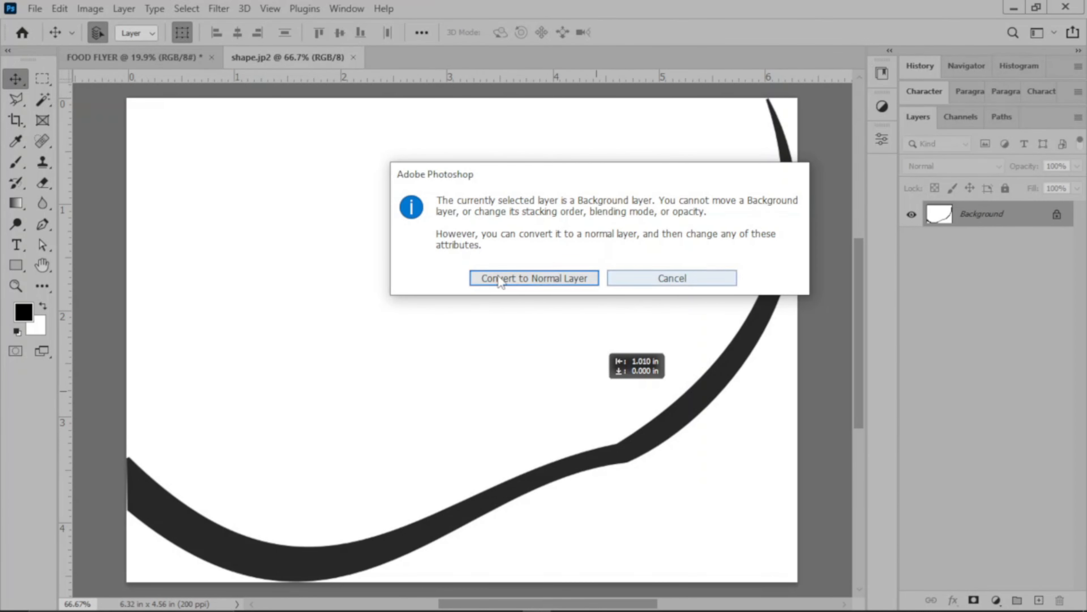
{"action": "left_click", "coordinate": [672, 279]}
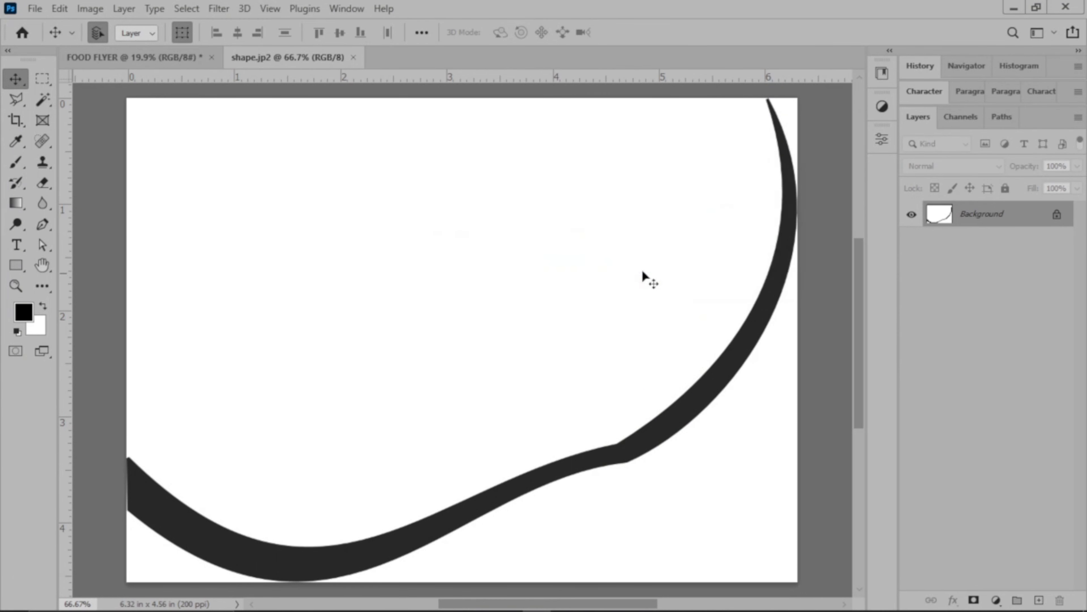
{"action": "left_click", "coordinate": [42, 100]}
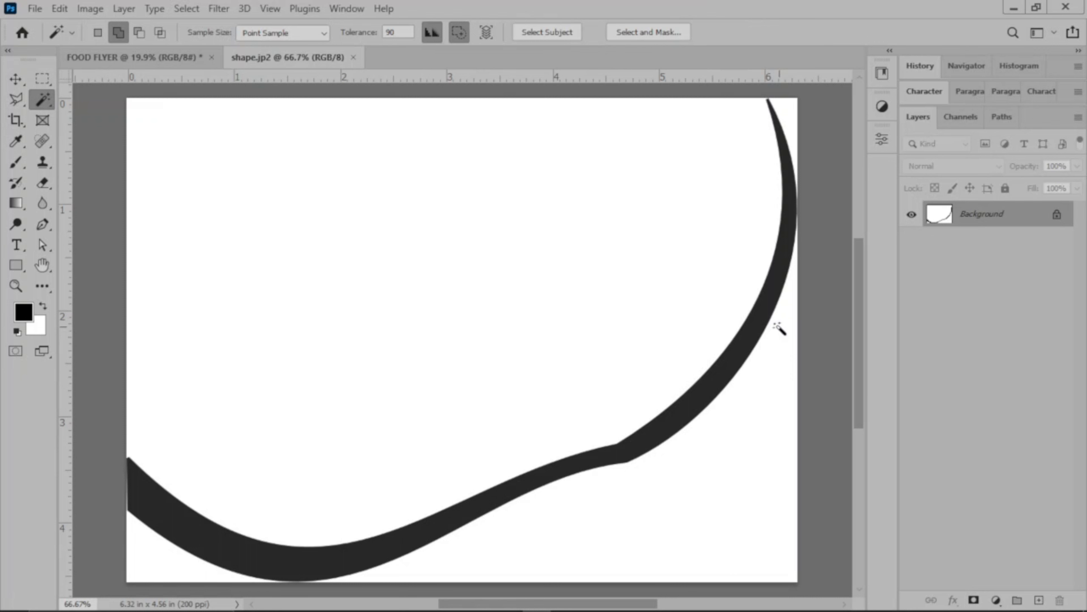
{"action": "left_click", "coordinate": [762, 317]}
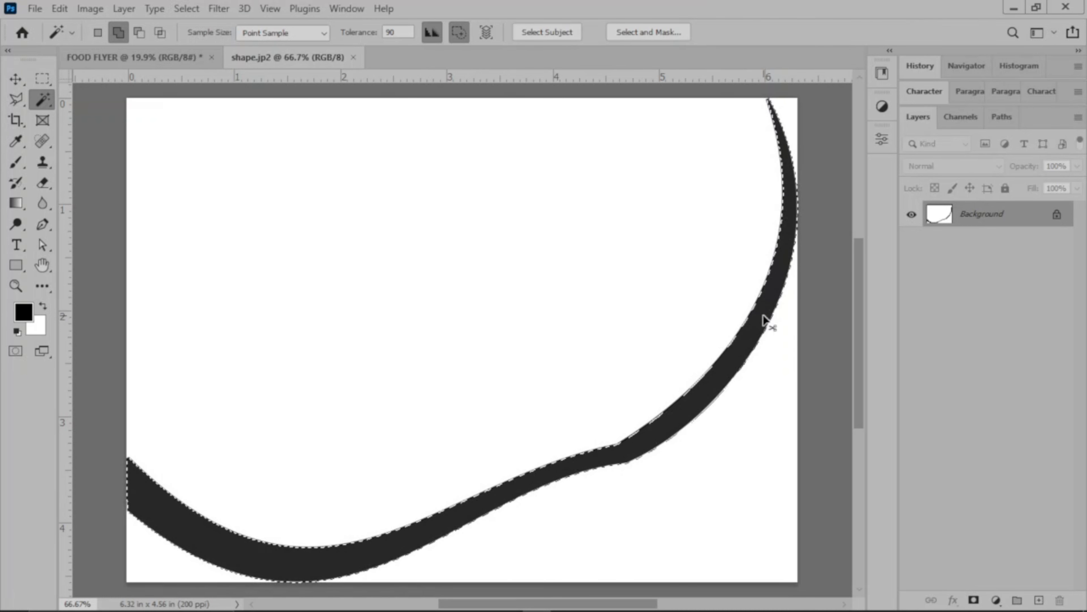
{"action": "key", "text": "BackSpace"}
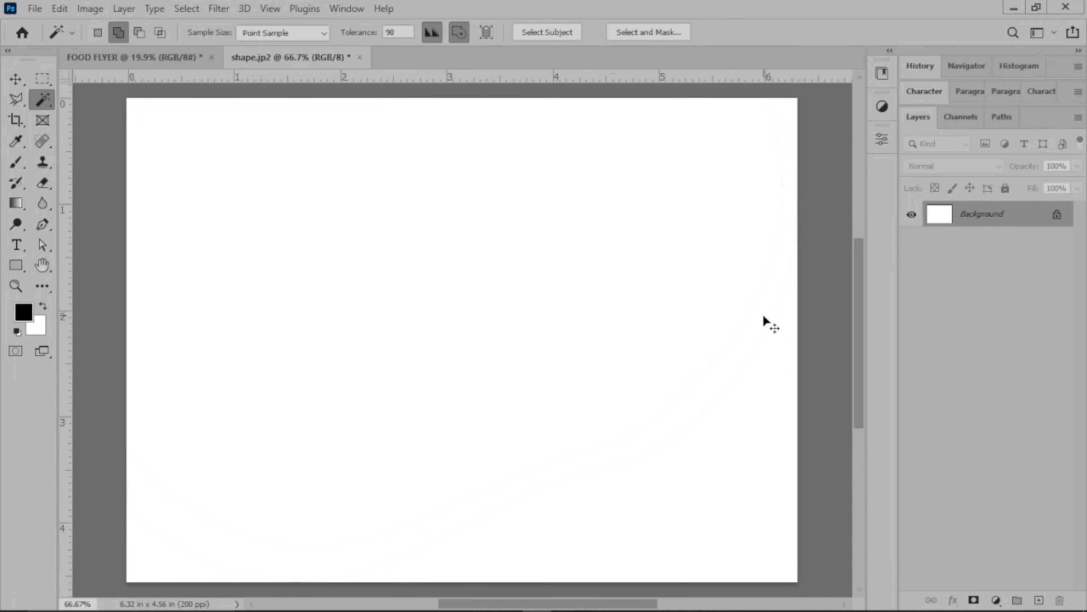
{"action": "key", "text": "ctrl+z"}
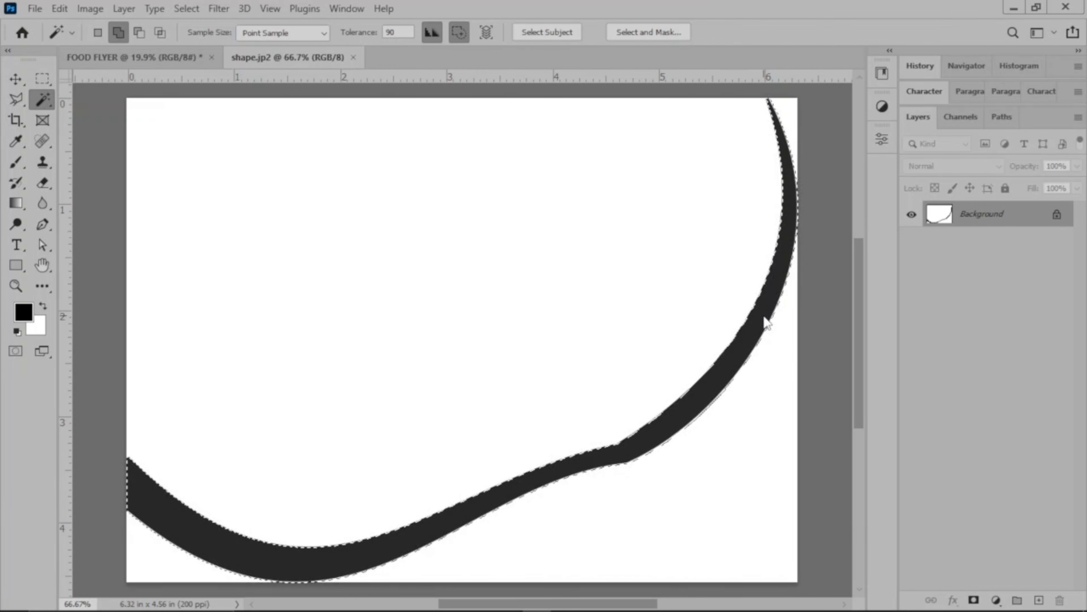
{"action": "left_click", "coordinate": [157, 64]}
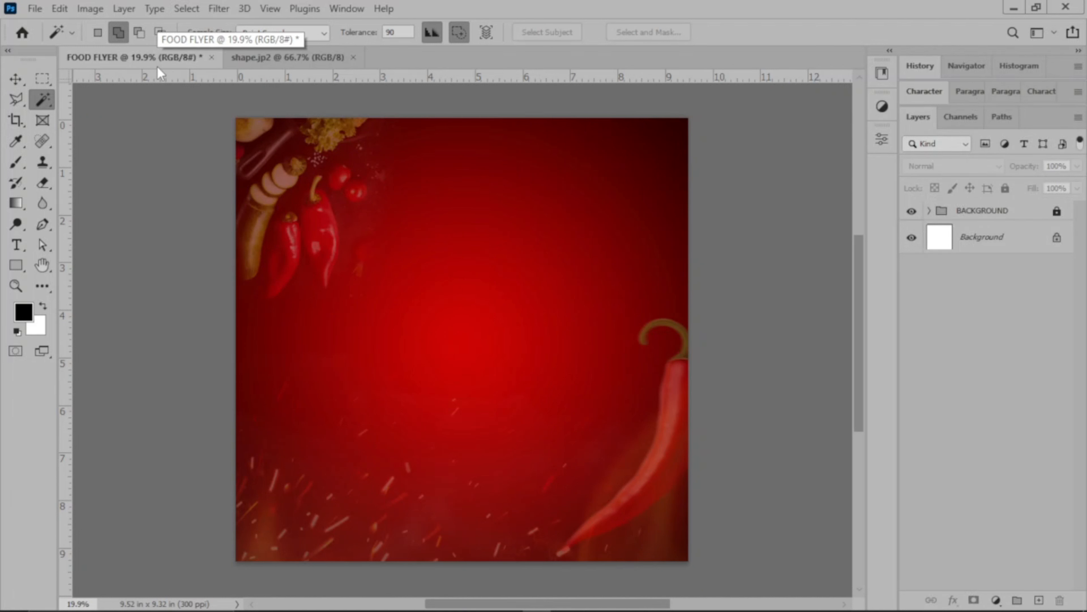
{"action": "key", "text": "ctrl+v"}
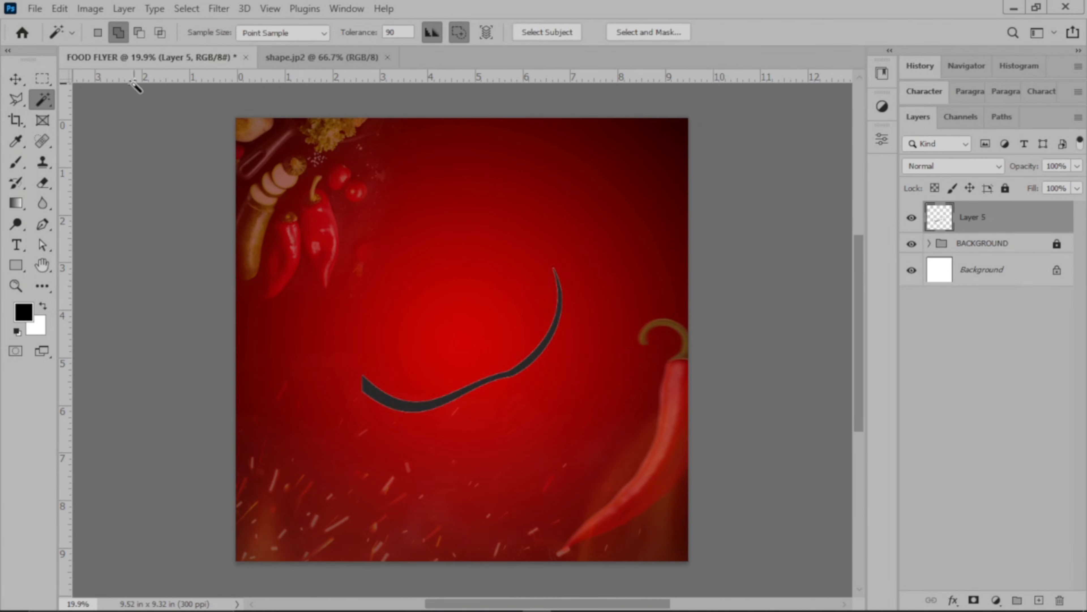
Move the pasted curved band up into the flyer's upper half and flip it horizontally.
{"action": "left_click", "coordinate": [15, 79]}
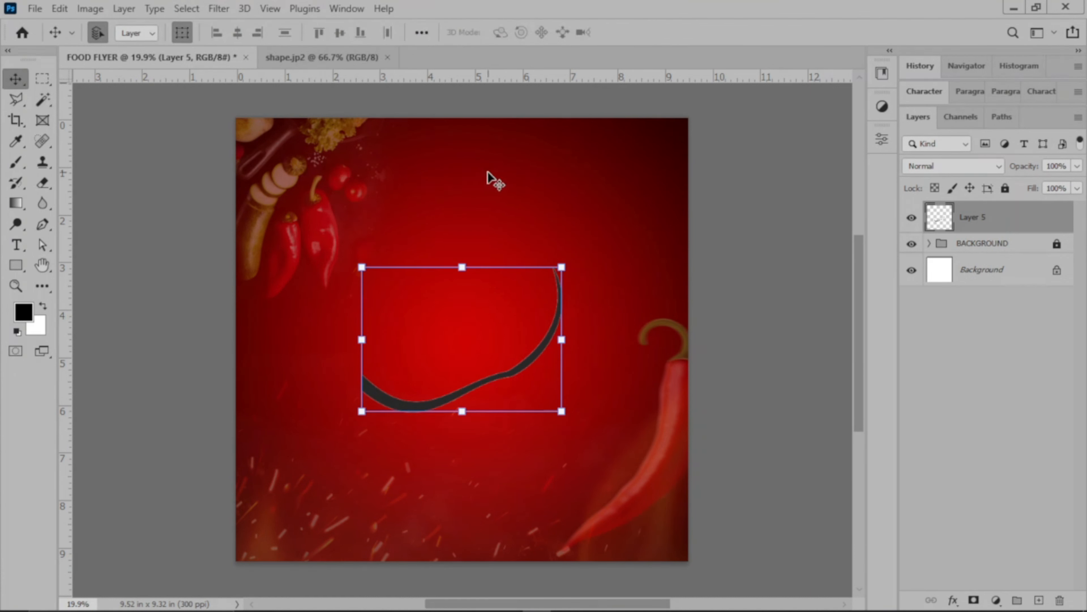
{"action": "left_click_drag", "start_coordinate": [550, 340], "coordinate": [572, 230]}
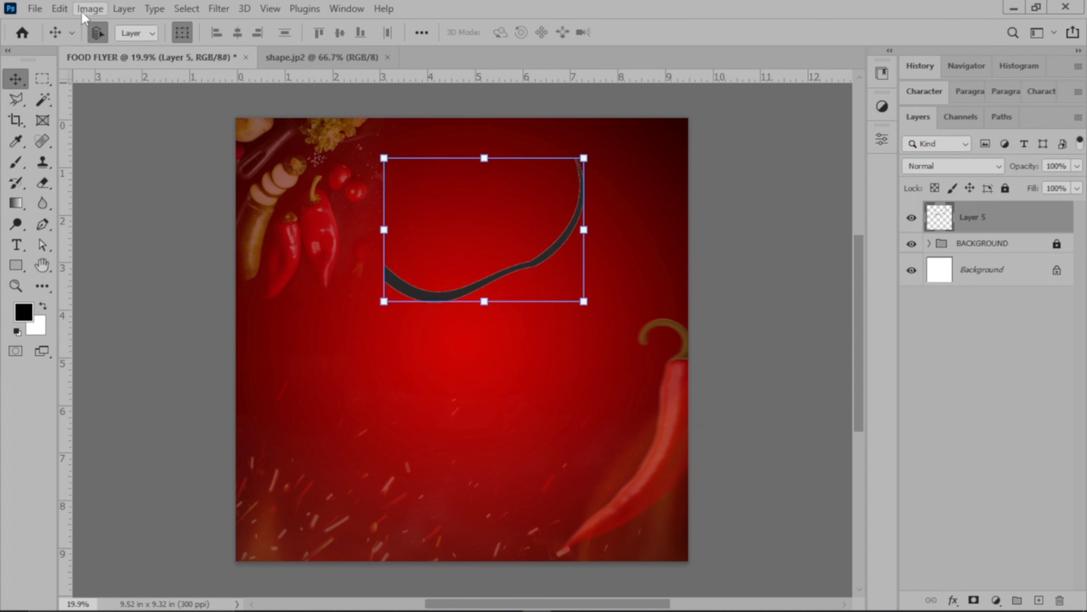
{"action": "left_click", "coordinate": [63, 8]}
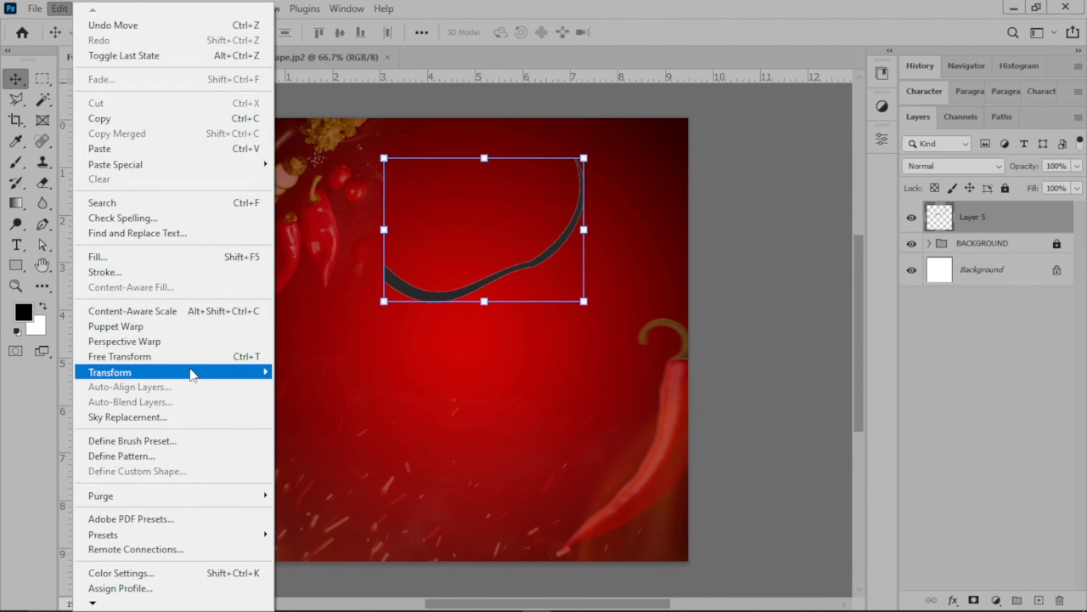
{"action": "mouse_move", "coordinate": [192, 374]}
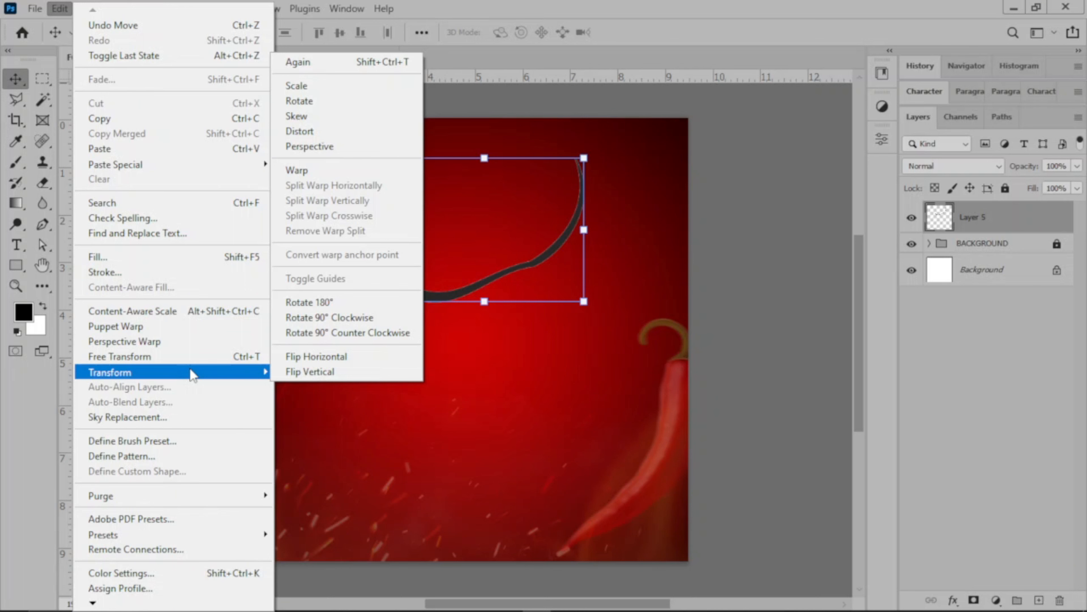
{"action": "left_click", "coordinate": [347, 357]}
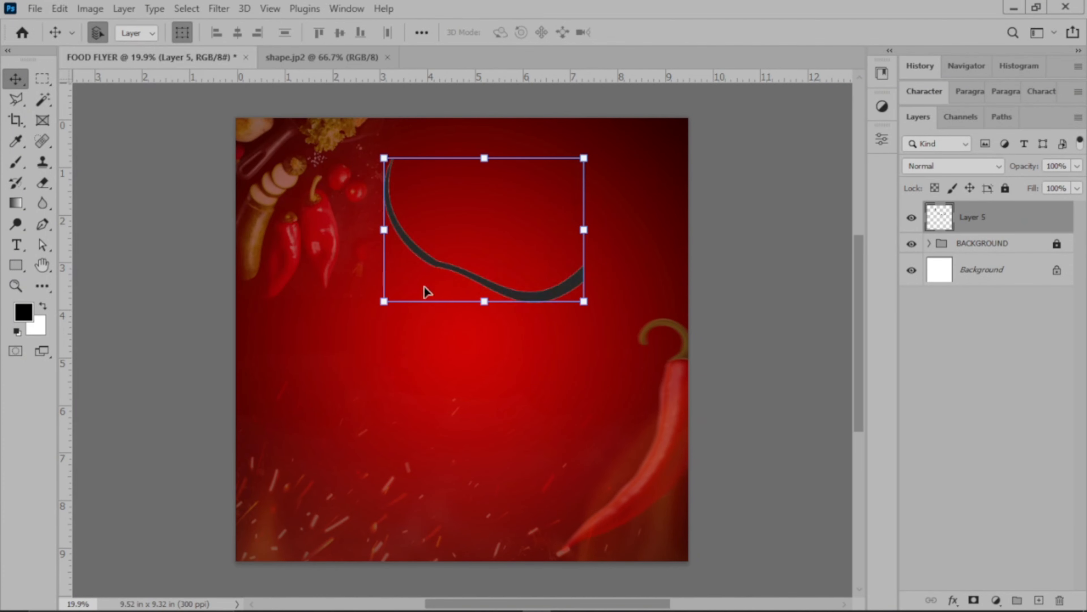
Enlarge the curved band and rotate it slightly counterclockwise so it sweeps from the flyer's top edge to its right edge.
{"action": "left_click_drag", "start_coordinate": [485, 301], "coordinate": [516, 411]}
{"action": "left_click_drag", "start_coordinate": [496, 374], "coordinate": [541, 334]}
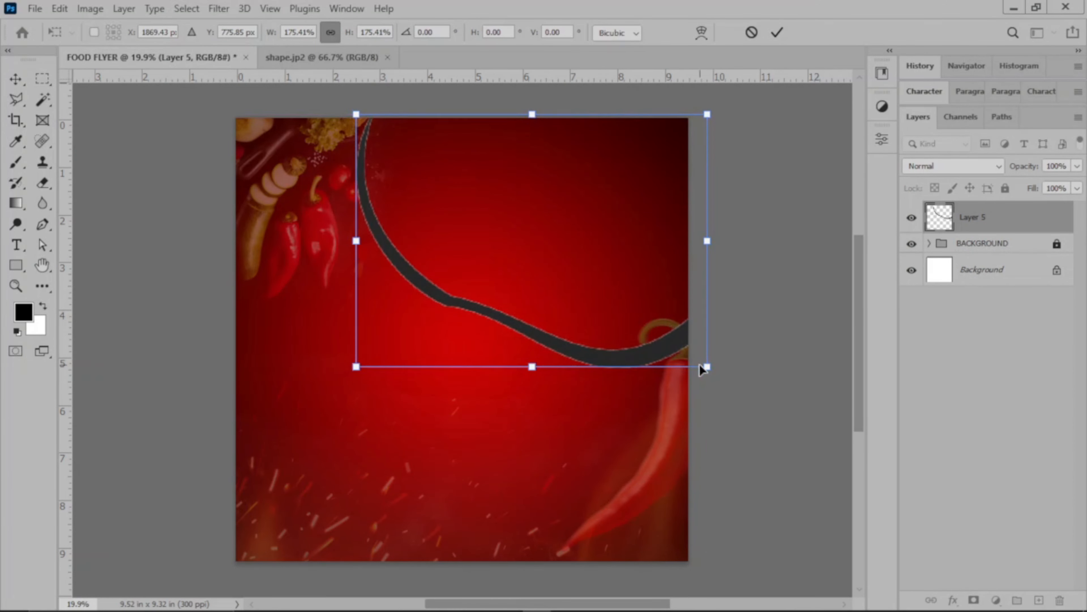
{"action": "left_click_drag", "start_coordinate": [532, 366], "coordinate": [542, 290]}
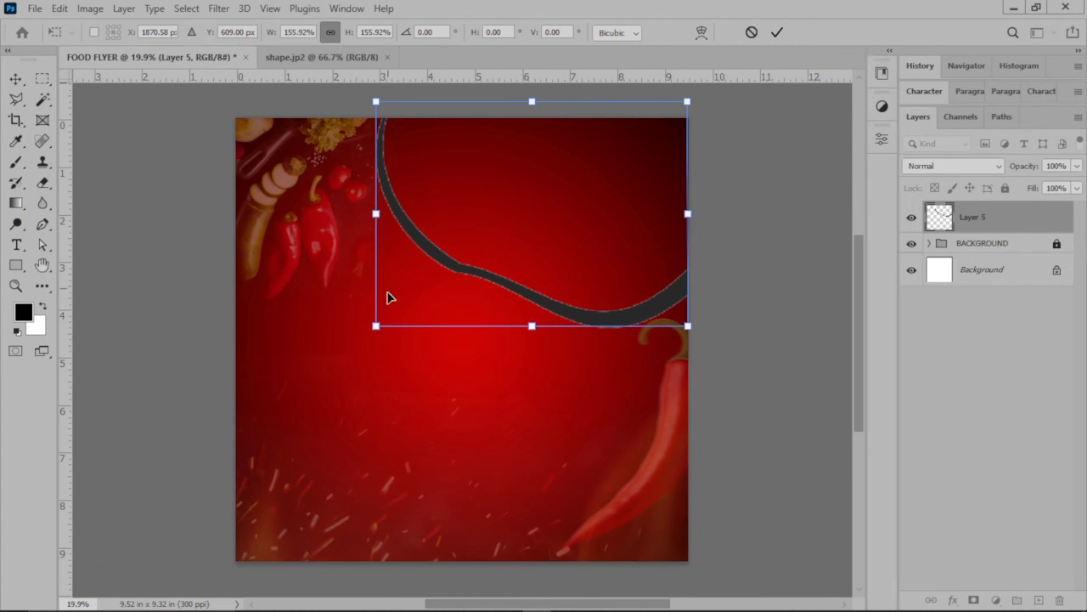
{"action": "mouse_move", "coordinate": [356, 353]}
{"action": "left_mouse_down"}
{"action": "mouse_move", "coordinate": [372, 364]}
{"action": "mouse_move", "coordinate": [374, 355]}
{"action": "left_mouse_up"}
{"action": "left_click_drag", "start_coordinate": [539, 261], "coordinate": [546, 258]}
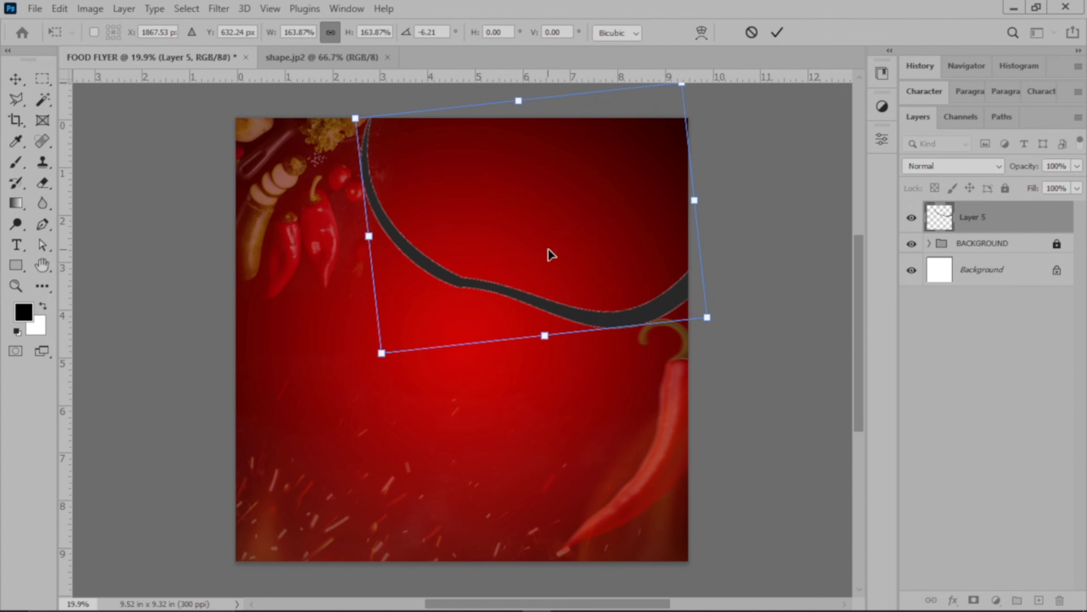
{"action": "left_click_drag", "start_coordinate": [709, 317], "coordinate": [720, 326]}
{"action": "left_click", "coordinate": [776, 35]}
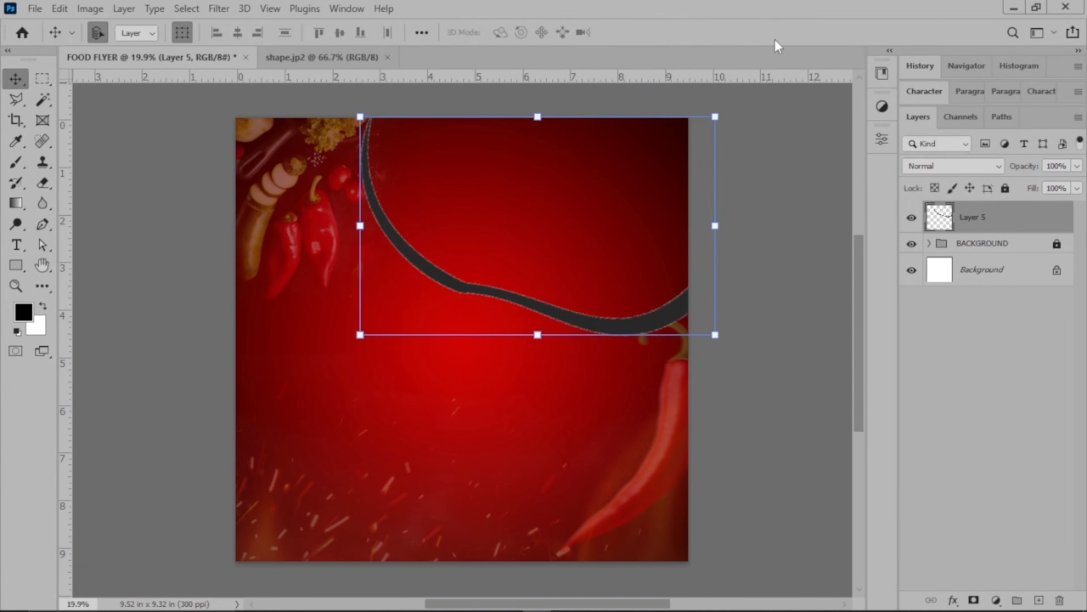
{"action": "left_click", "coordinate": [783, 173]}
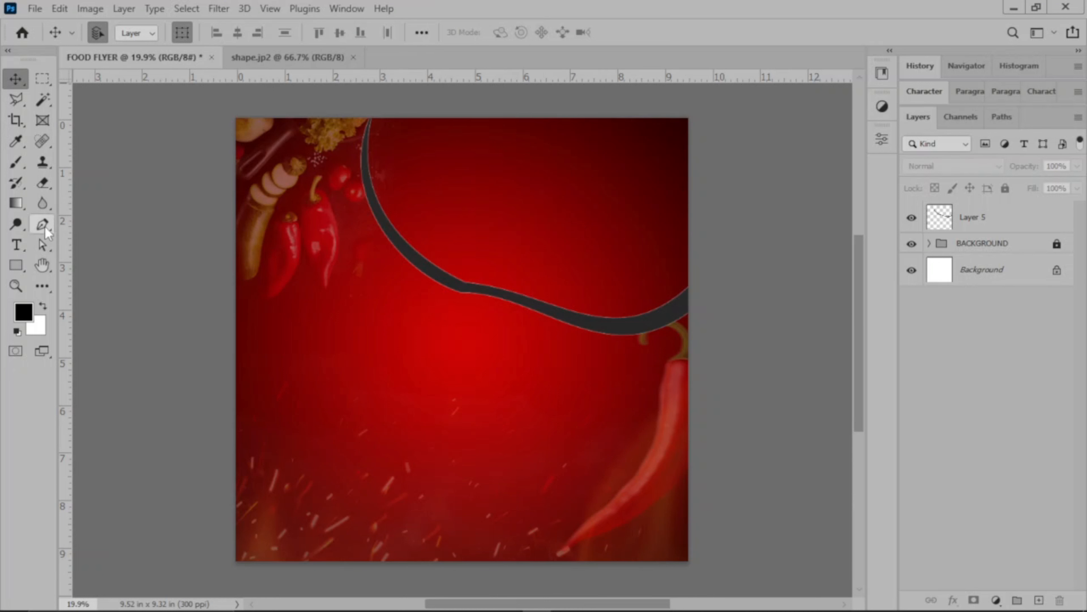
Trace along the curved band with the Pen tool and close a filled shape covering the flyer's upper right corner.
{"action": "key", "text": "p"}
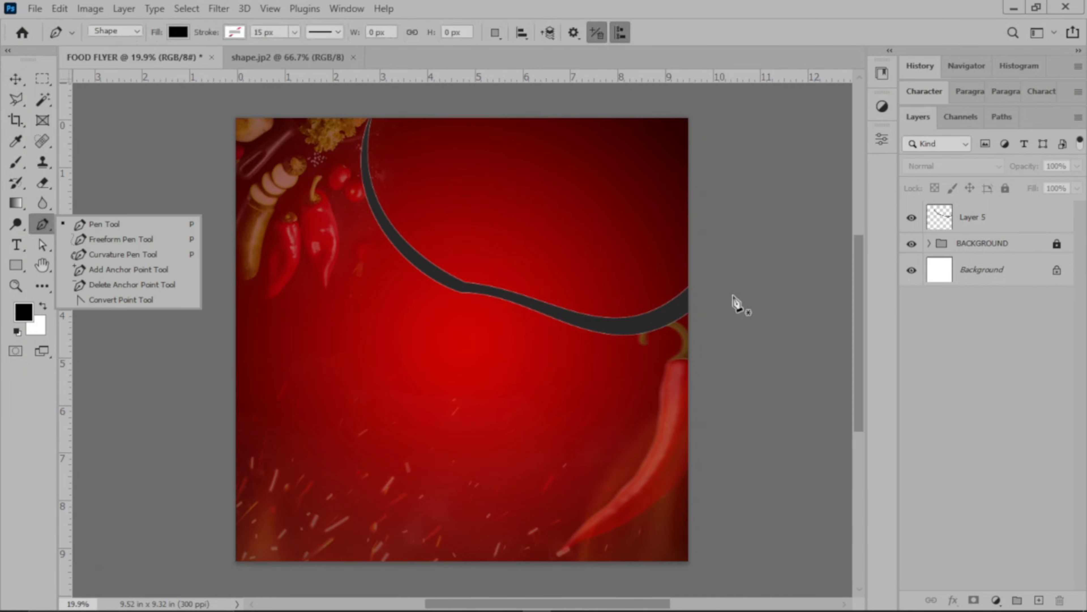
{"action": "left_click", "coordinate": [697, 297]}
{"action": "left_click", "coordinate": [655, 319]}
{"action": "left_click", "coordinate": [619, 327]}
{"action": "left_click", "coordinate": [577, 317]}
{"action": "left_click", "coordinate": [545, 307]}
{"action": "left_click", "coordinate": [503, 293]}
{"action": "left_click", "coordinate": [474, 288]}
{"action": "left_click", "coordinate": [447, 283]}
{"action": "left_click", "coordinate": [422, 266]}
{"action": "left_click", "coordinate": [398, 243]}
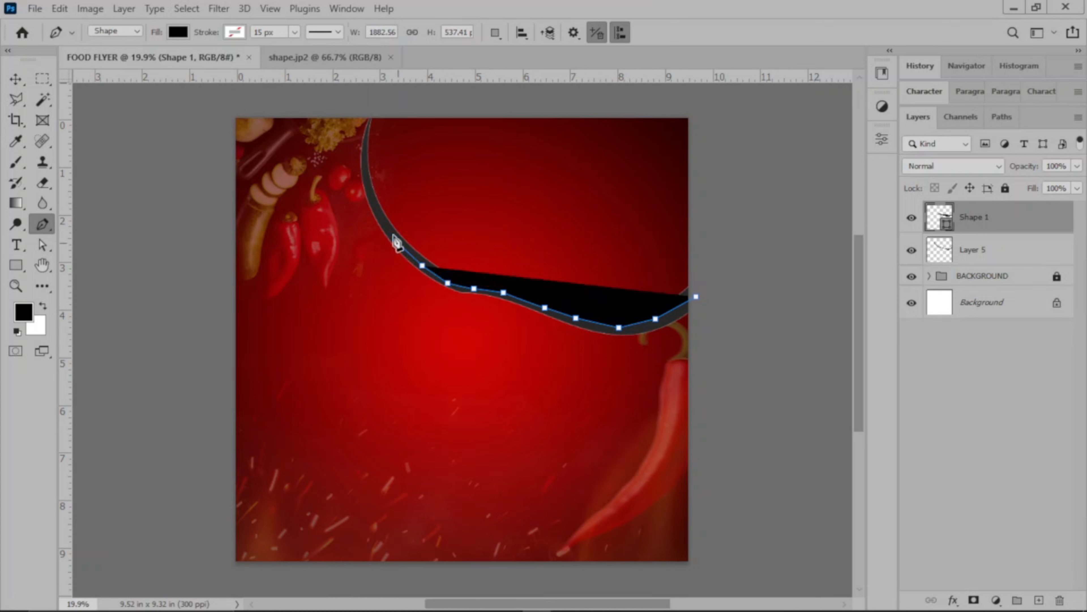
{"action": "left_click", "coordinate": [379, 214]}
{"action": "left_click", "coordinate": [370, 190]}
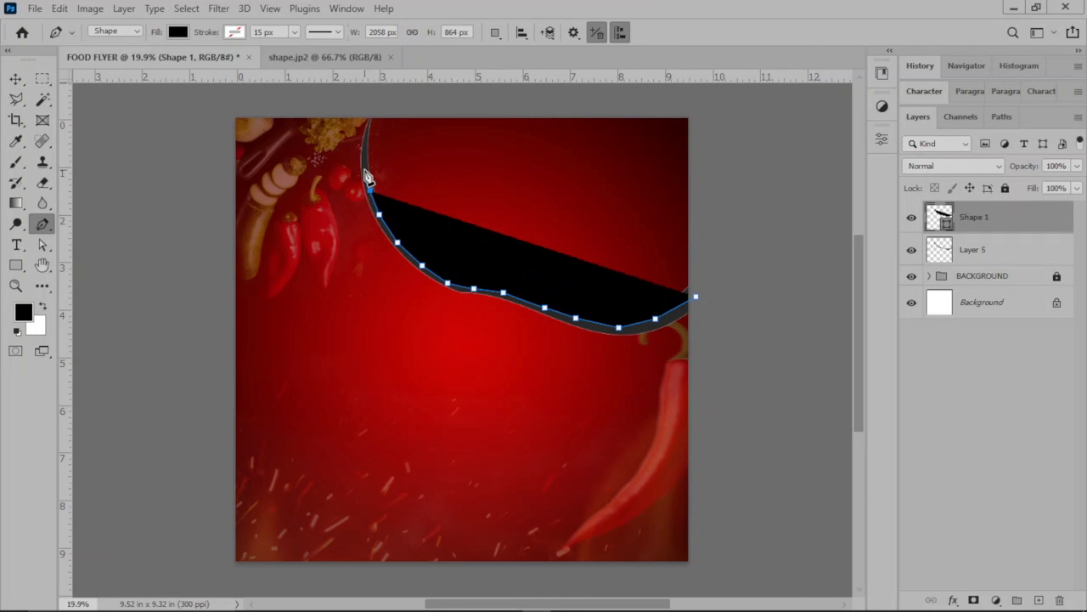
{"action": "left_click", "coordinate": [365, 168]}
{"action": "left_click", "coordinate": [365, 147]}
{"action": "left_click", "coordinate": [366, 131]}
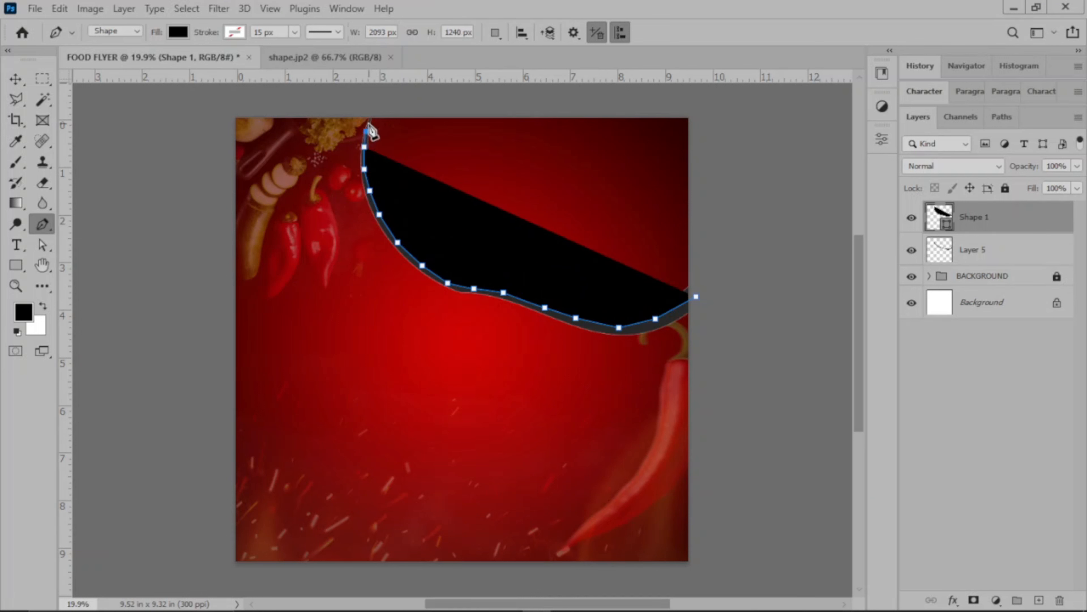
{"action": "left_click", "coordinate": [371, 116]}
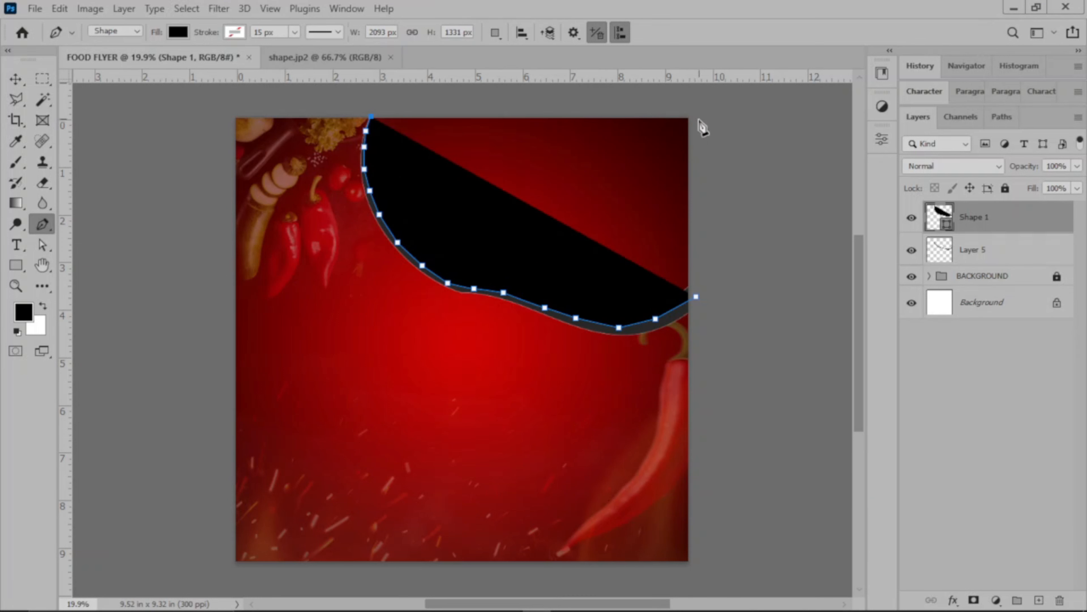
{"action": "left_click", "coordinate": [691, 116]}
{"action": "left_click", "coordinate": [697, 296]}
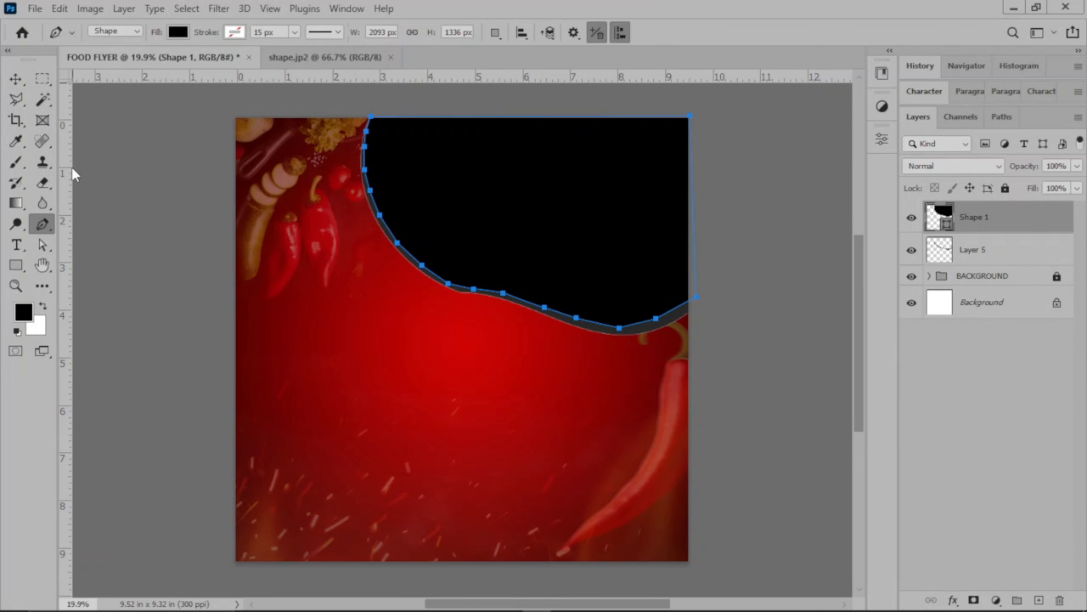
Fill Shape 1 with white and place its layer below Layer 5.
{"action": "left_click", "coordinate": [177, 32]}
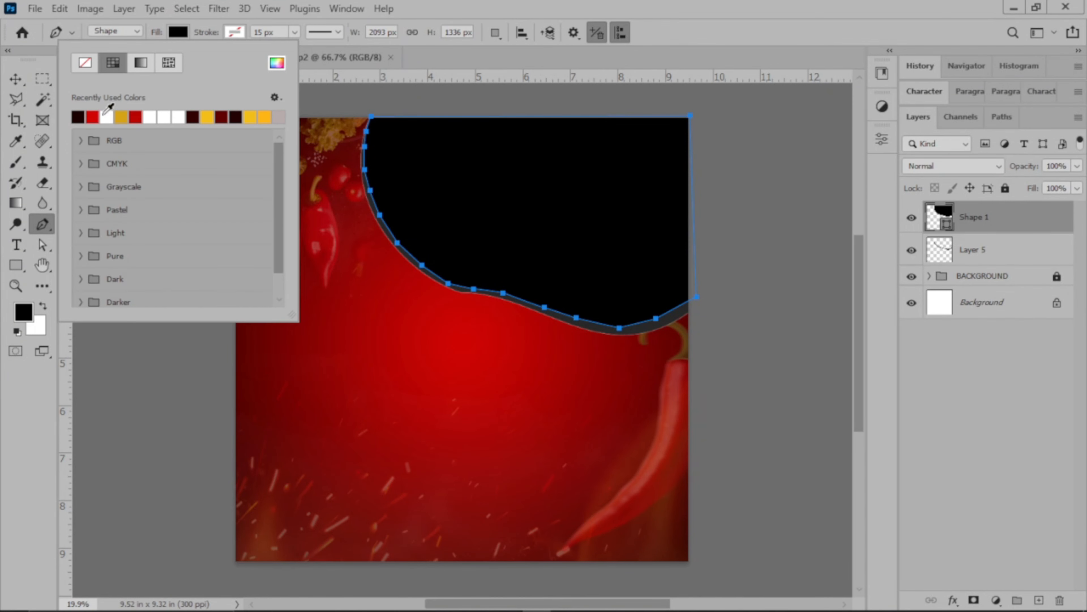
{"action": "left_click", "coordinate": [107, 117]}
{"action": "left_click", "coordinate": [24, 82]}
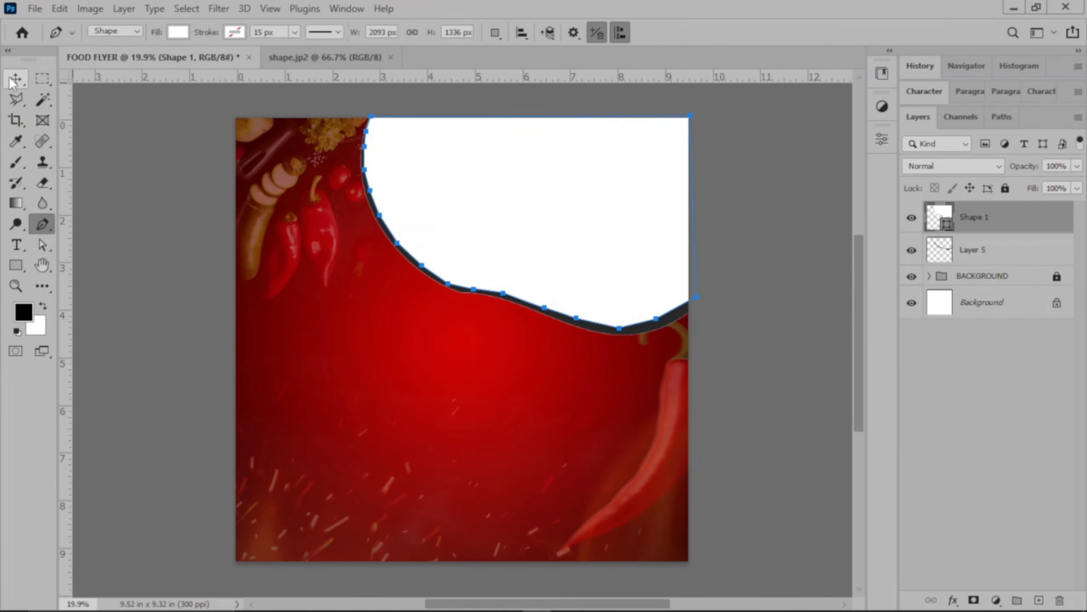
{"action": "left_click", "coordinate": [796, 284]}
{"action": "left_click_drag", "start_coordinate": [1027, 221], "coordinate": [1022, 264]}
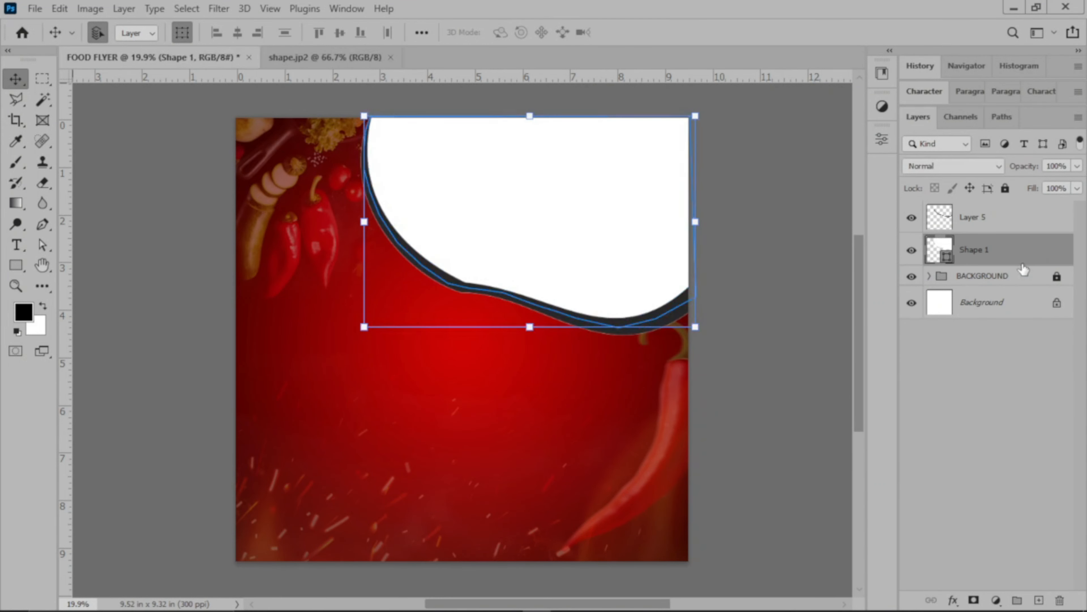
{"action": "left_click", "coordinate": [831, 328]}
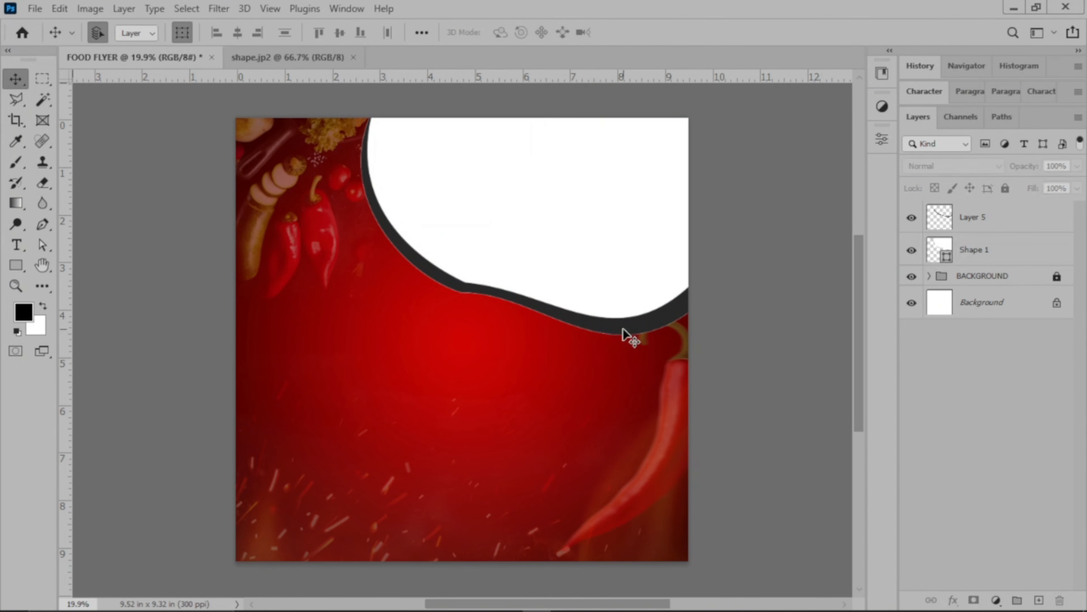
Apply a red Color Overlay in Normal mode at 100% opacity to the curved band on Layer 5.
{"action": "left_click", "coordinate": [999, 225]}
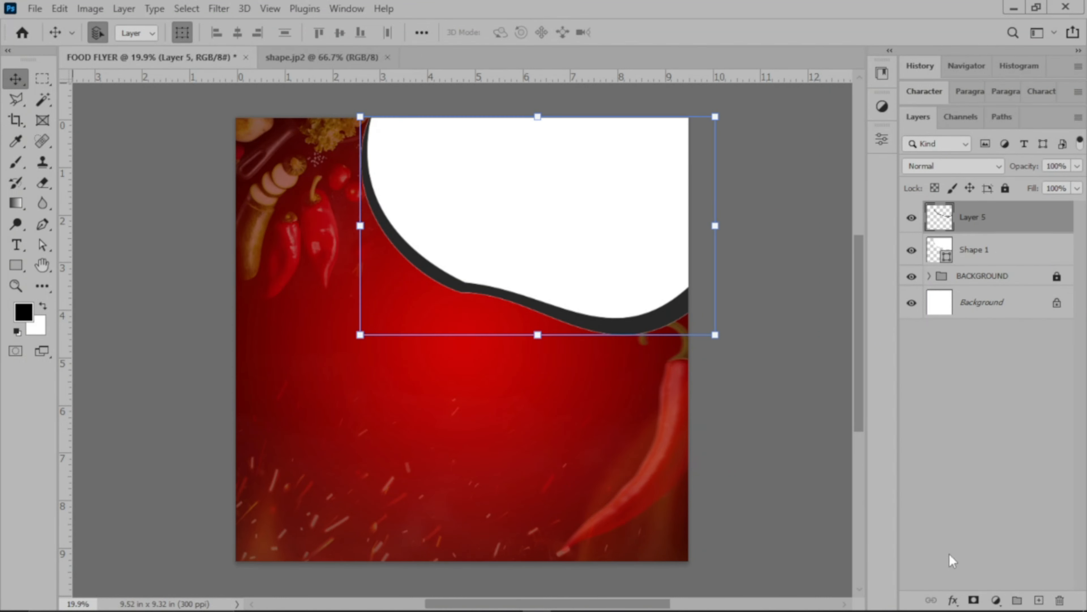
{"action": "left_click", "coordinate": [953, 599]}
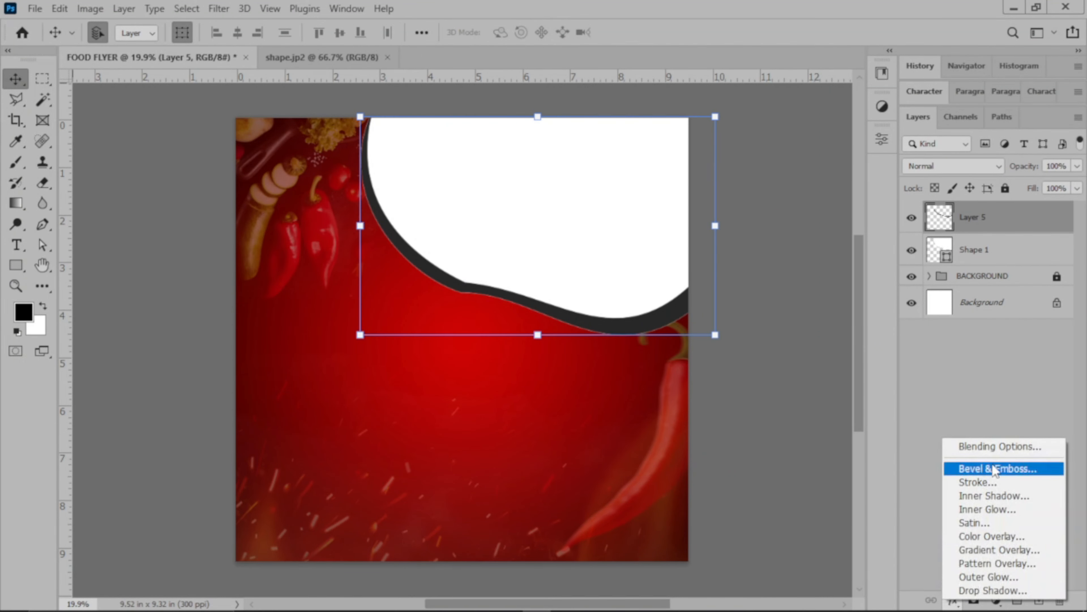
{"action": "left_click", "coordinate": [999, 448]}
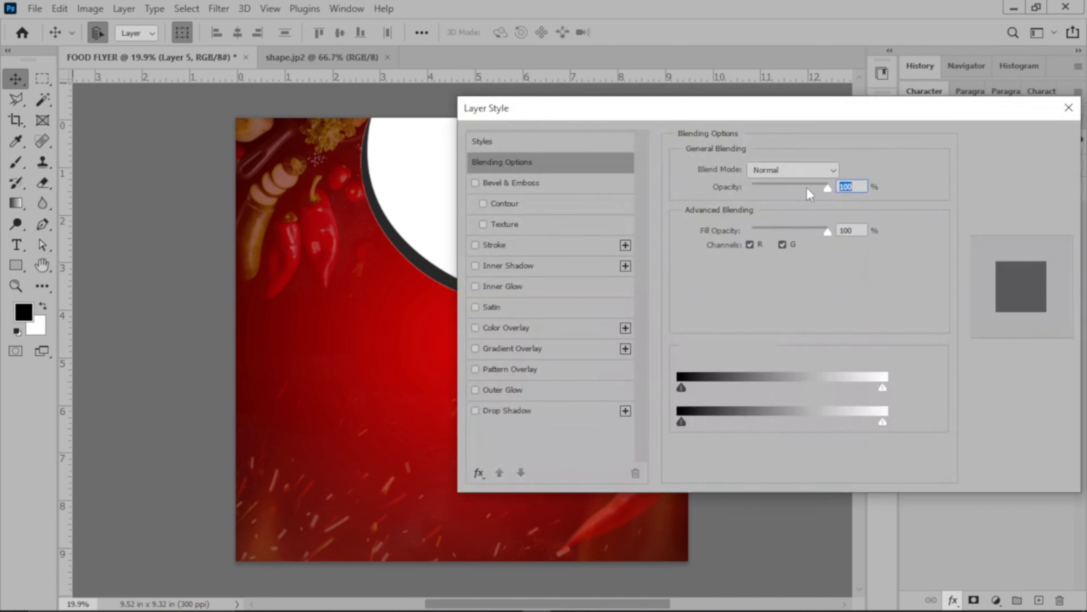
{"action": "left_click_drag", "start_coordinate": [637, 112], "coordinate": [877, 74]}
{"action": "left_click", "coordinate": [773, 291]}
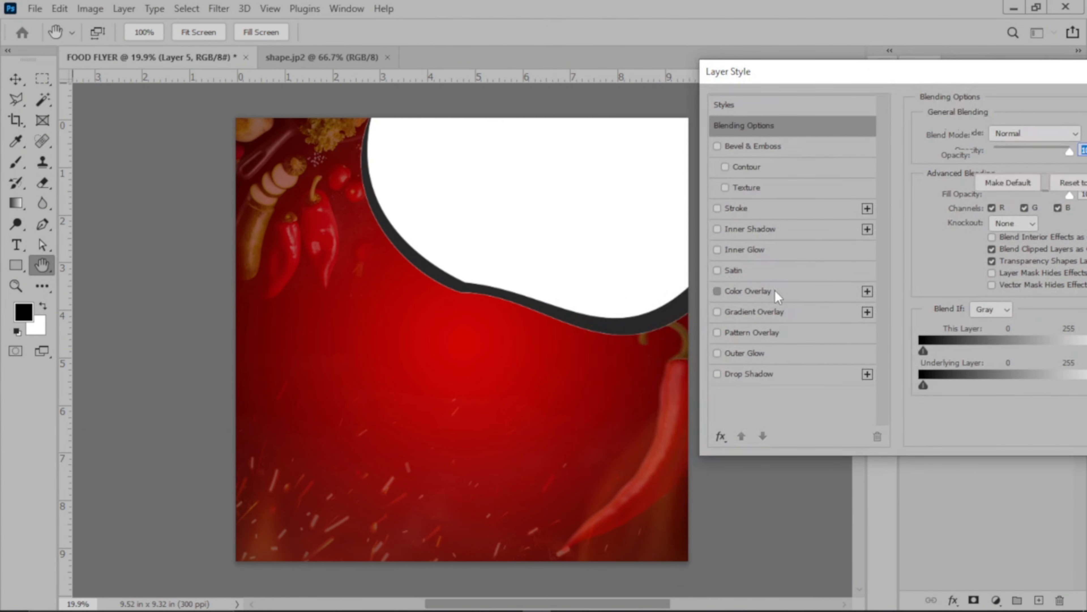
{"action": "left_click_drag", "start_coordinate": [852, 72], "coordinate": [760, 88]}
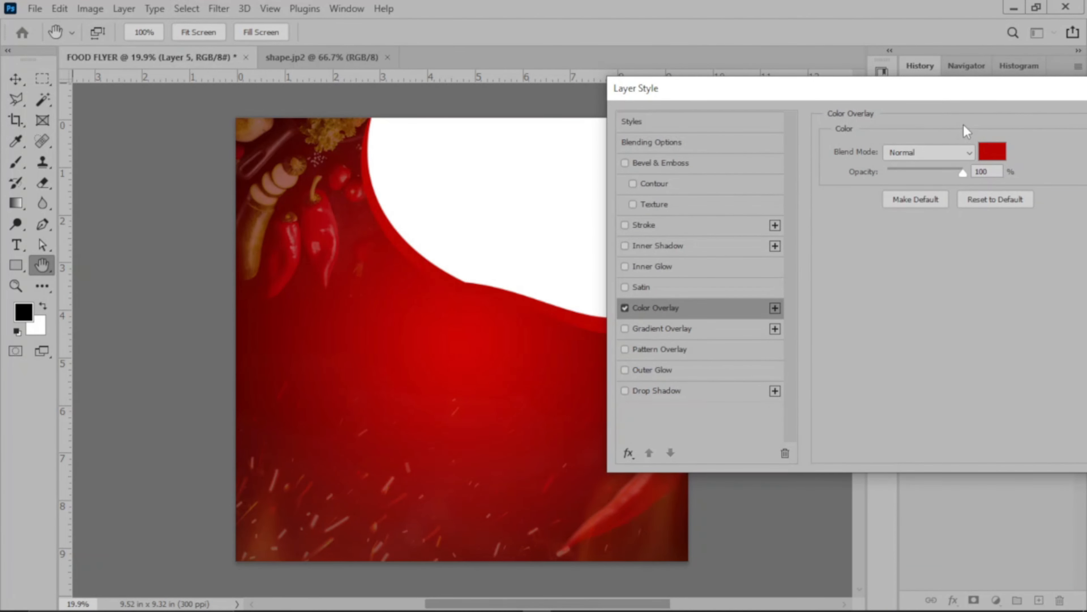
Add a black Drop Shadow at 21% opacity and a very faint black Inner Shadow to the curved band's layer.
{"action": "left_click", "coordinate": [715, 388]}
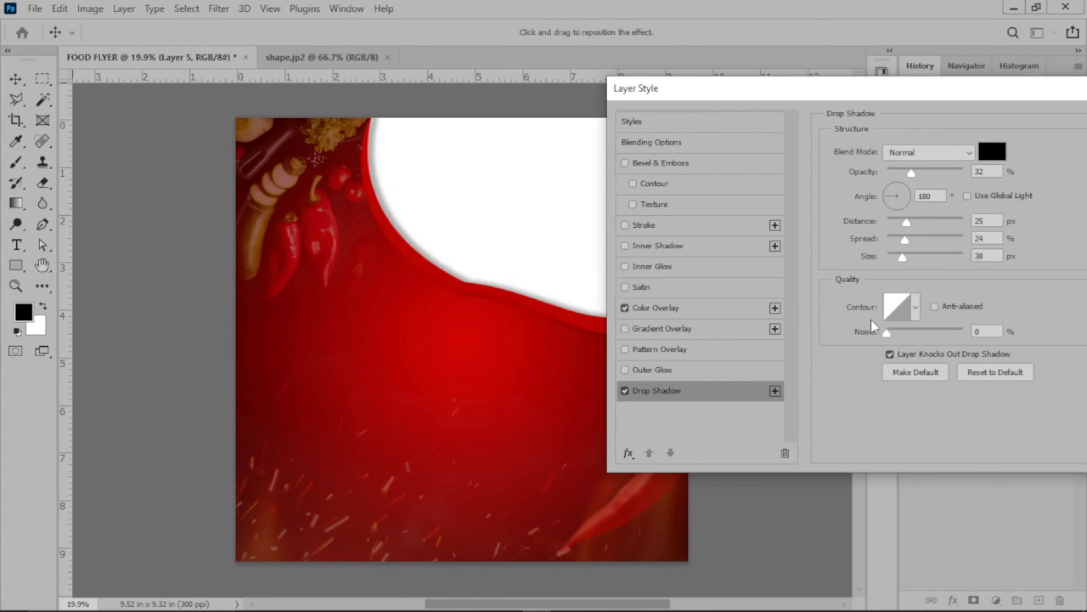
{"action": "left_click", "coordinate": [904, 171]}
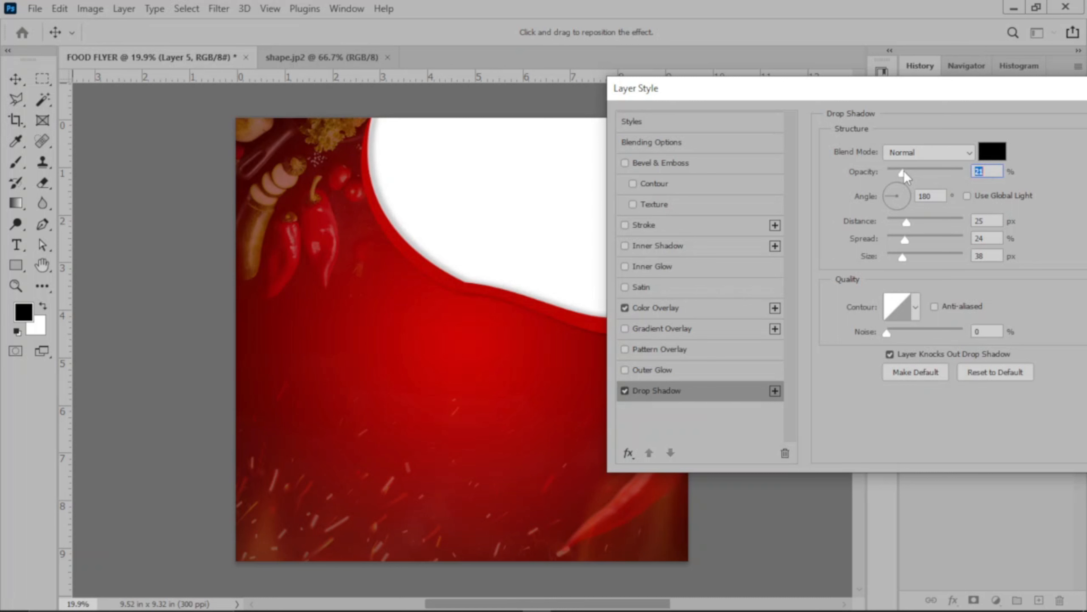
{"action": "left_click", "coordinate": [676, 247]}
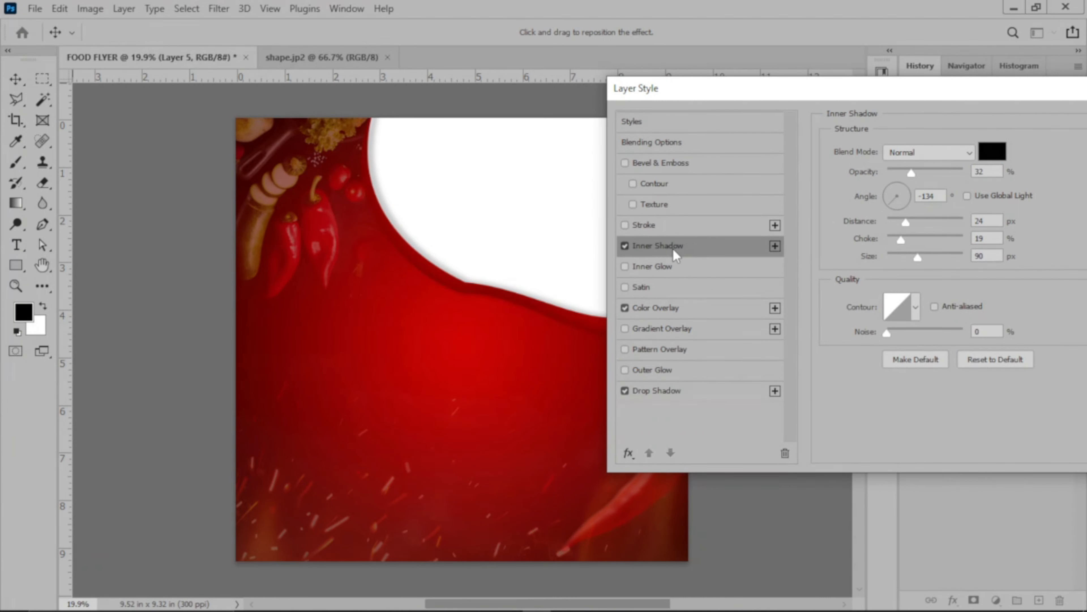
{"action": "left_click_drag", "start_coordinate": [908, 176], "coordinate": [895, 176]}
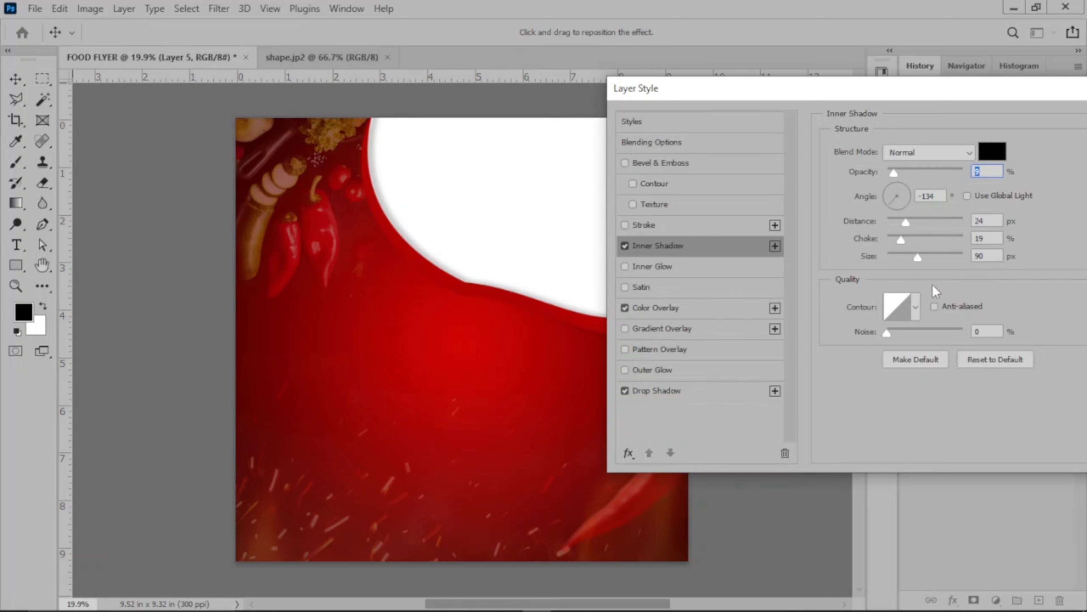
{"action": "left_click_drag", "start_coordinate": [963, 89], "coordinate": [783, 110]}
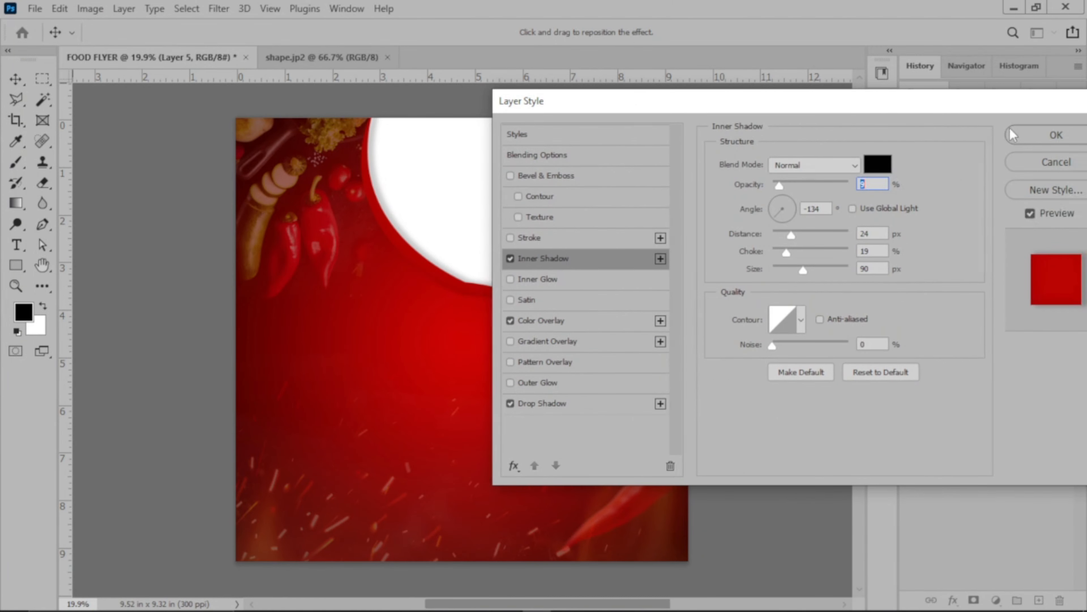
{"action": "left_click", "coordinate": [1036, 135]}
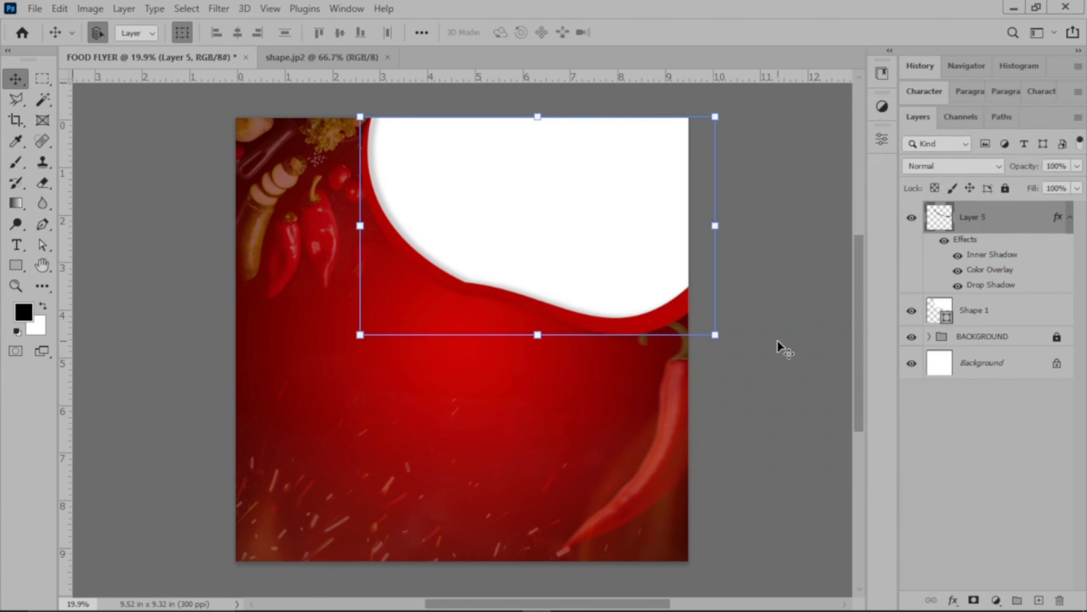
{"action": "left_click", "coordinate": [777, 339]}
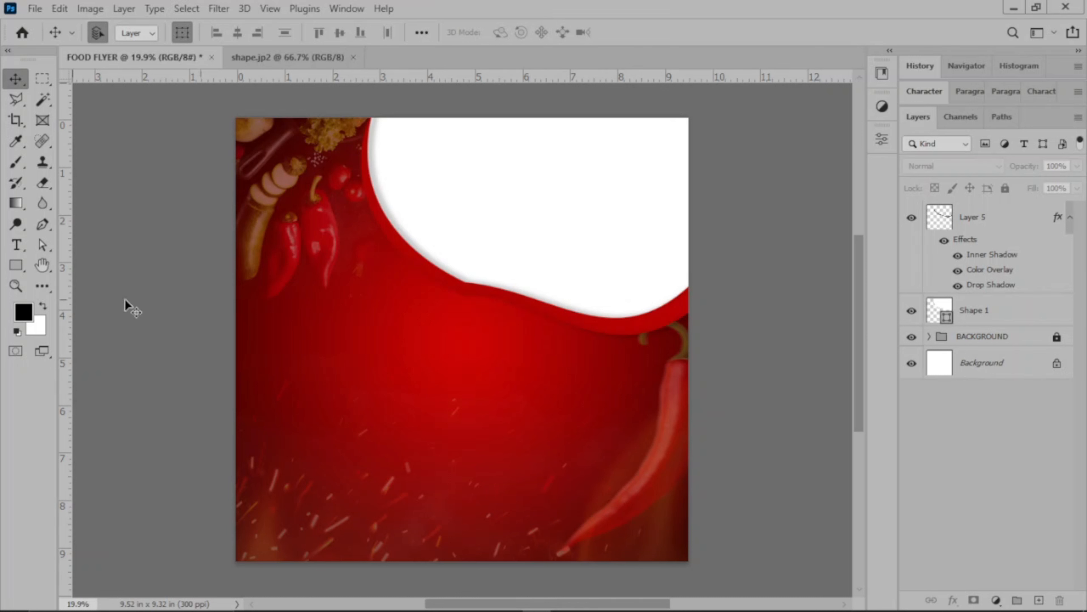
Draw a circle about 642 px wide overlapping the curved band's lower edge and fill it with white.
{"action": "left_click_drag", "start_coordinate": [23, 269], "coordinate": [63, 276]}
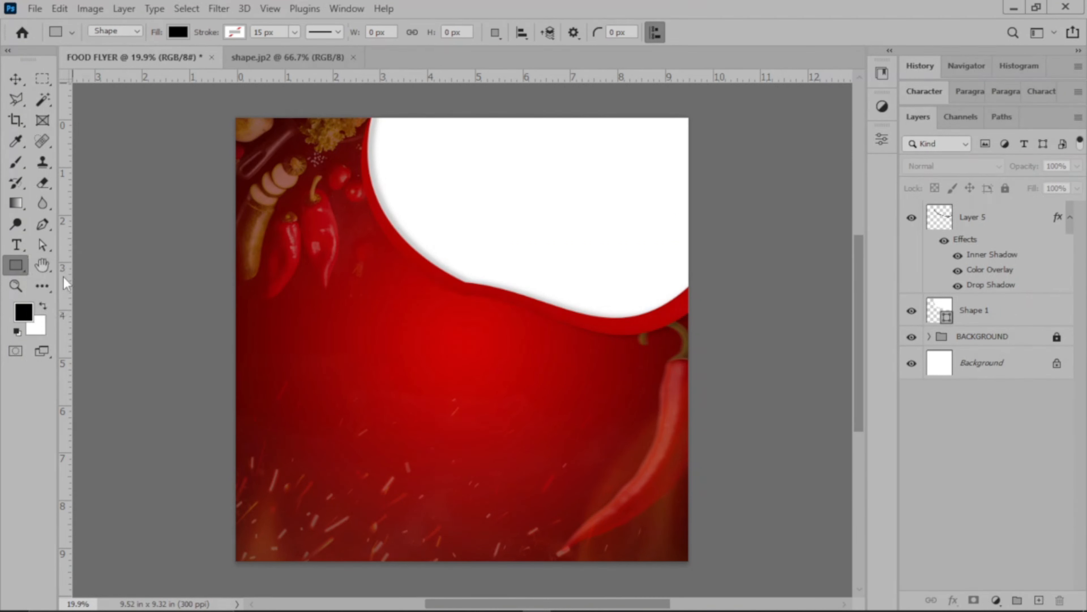
{"action": "key", "text": "shift+u"}
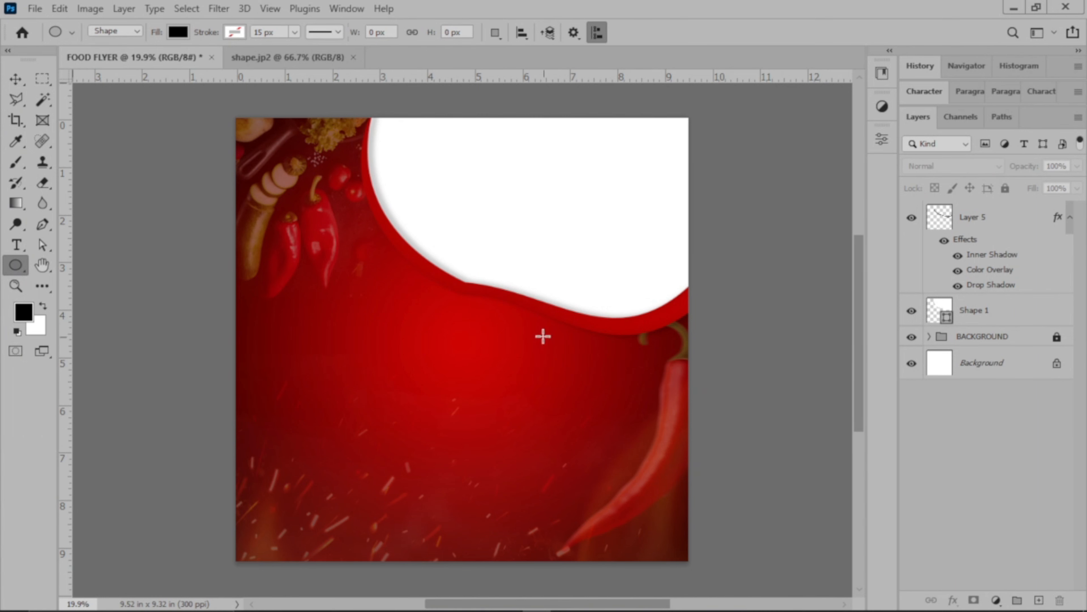
{"action": "left_click_drag", "start_coordinate": [476, 288], "coordinate": [578, 419]}
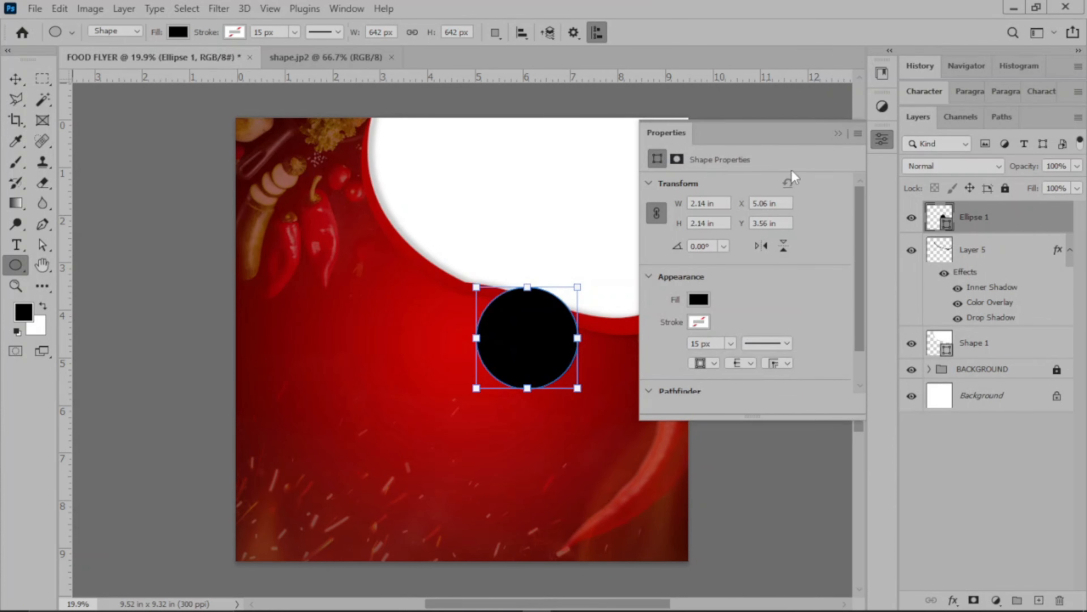
{"action": "left_click", "coordinate": [707, 302]}
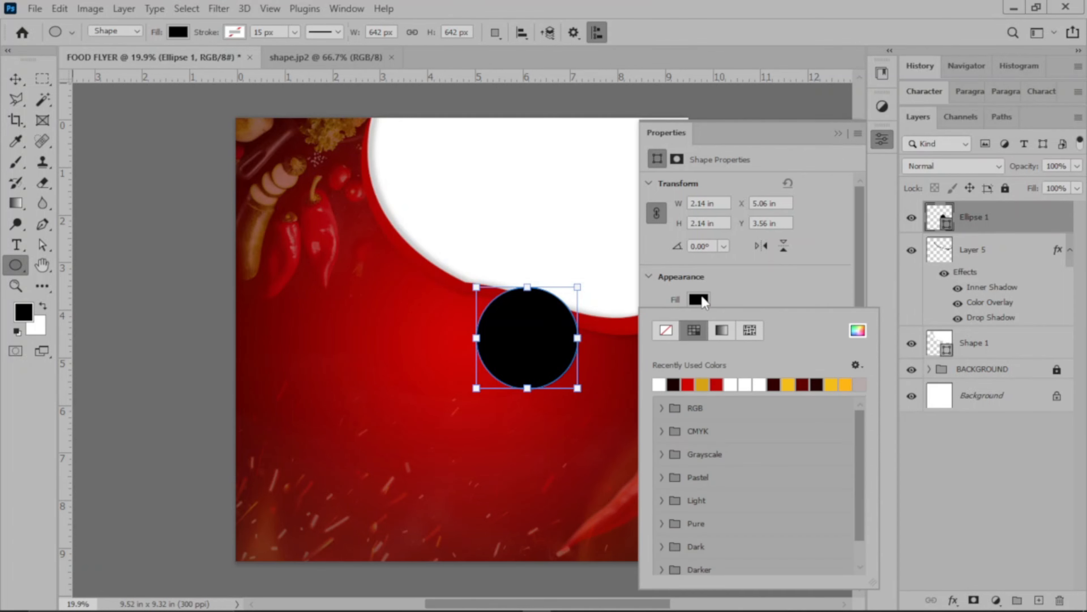
{"action": "left_click", "coordinate": [661, 383]}
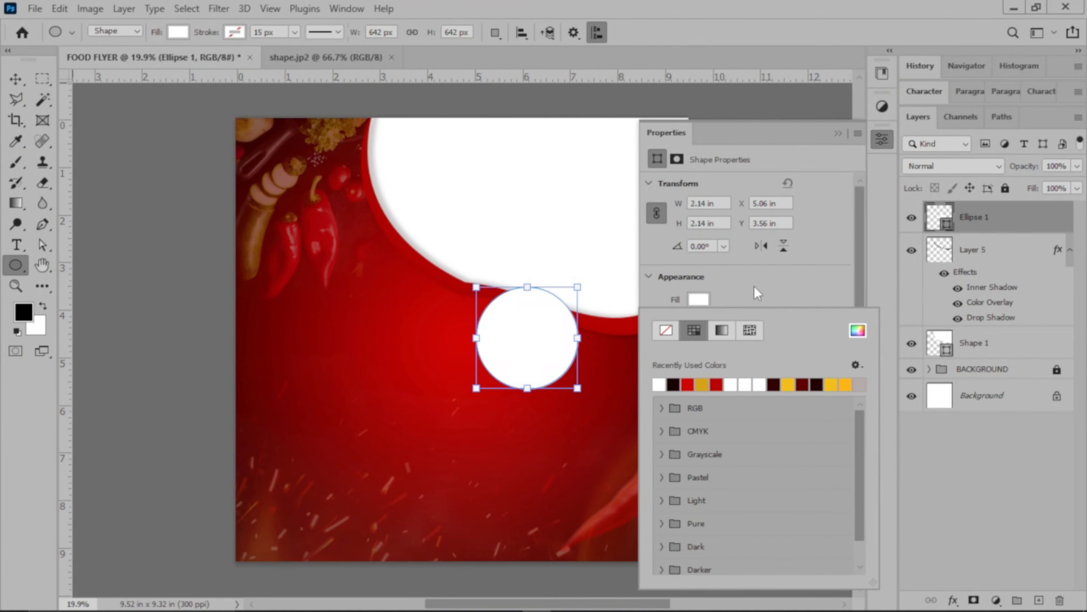
{"action": "left_click", "coordinate": [757, 293]}
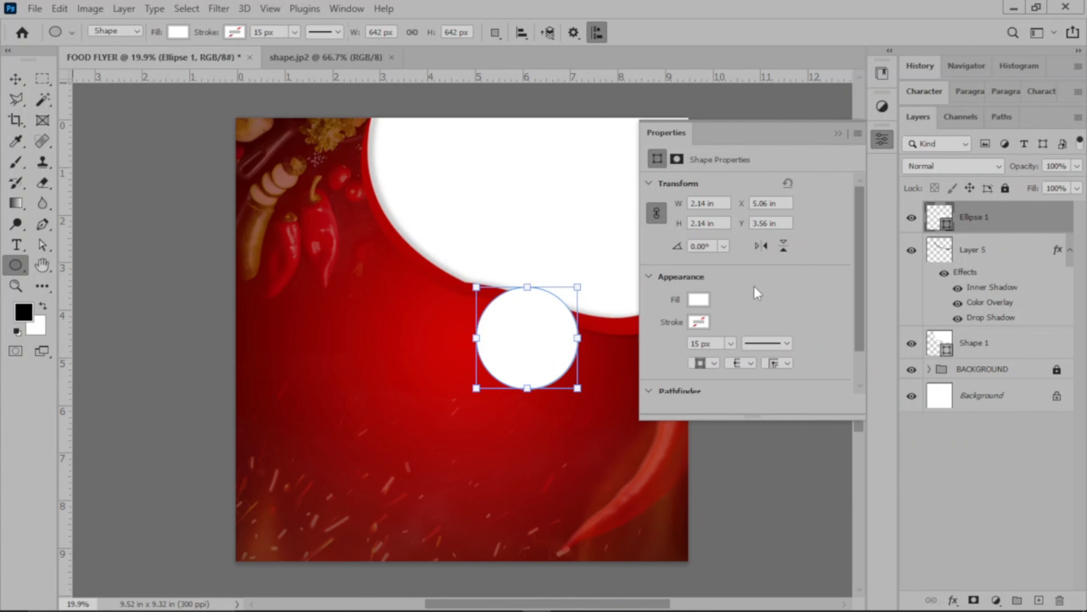
{"action": "left_click", "coordinate": [838, 133]}
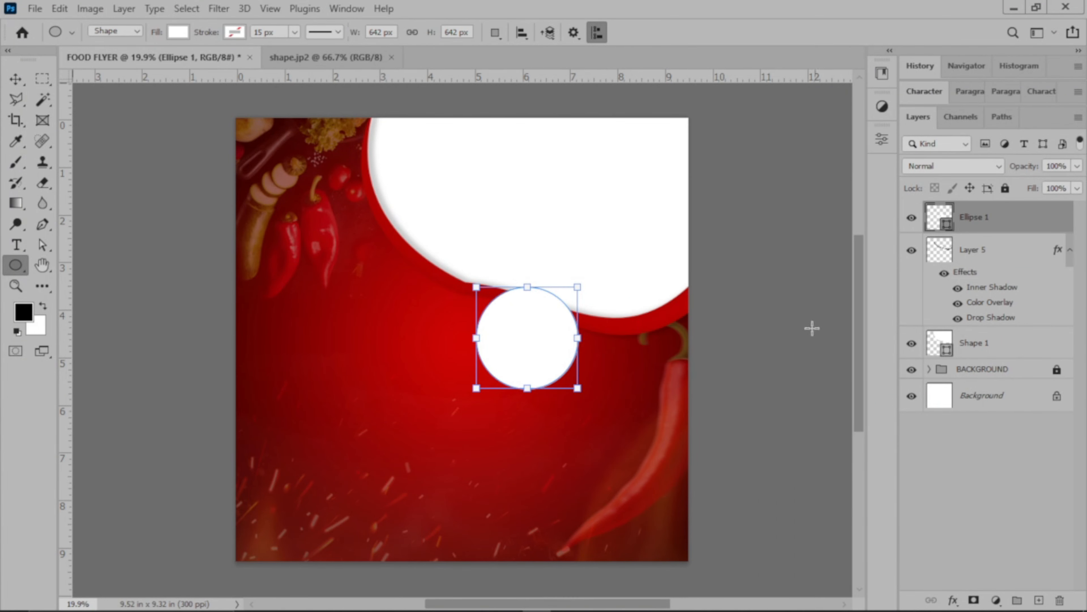
{"action": "left_click", "coordinate": [781, 372]}
{"action": "left_click", "coordinate": [588, 239]}
Move the white circle slightly to the left beneath the curved band.
{"action": "left_click", "coordinate": [16, 79]}
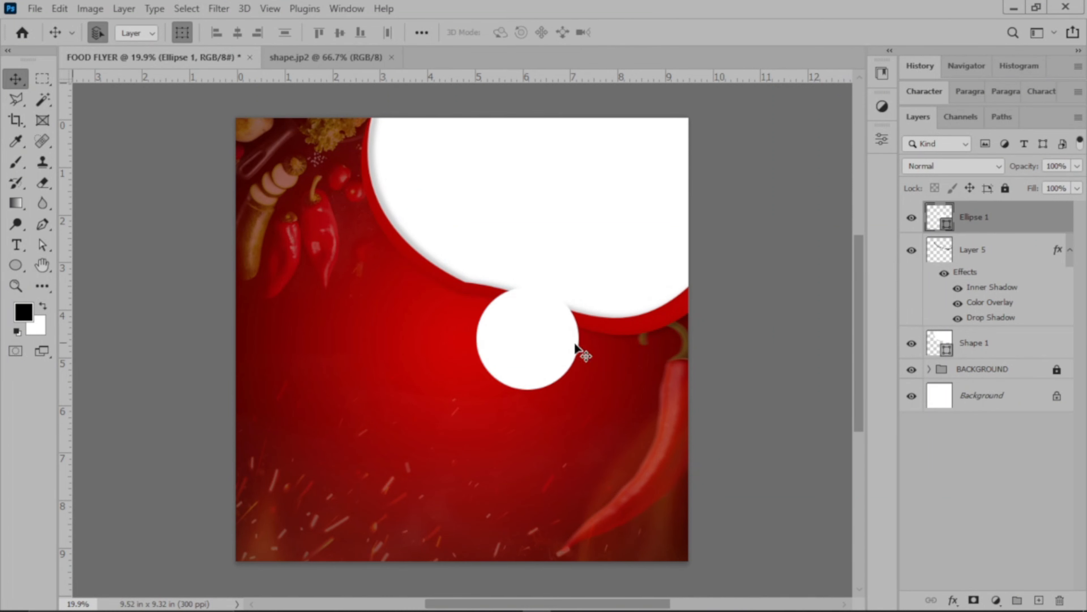
{"action": "left_click", "coordinate": [541, 343]}
{"action": "mouse_move", "coordinate": [539, 340]}
{"action": "left_mouse_down"}
{"action": "mouse_move", "coordinate": [509, 344]}
{"action": "mouse_move", "coordinate": [526, 341]}
{"action": "left_mouse_up"}
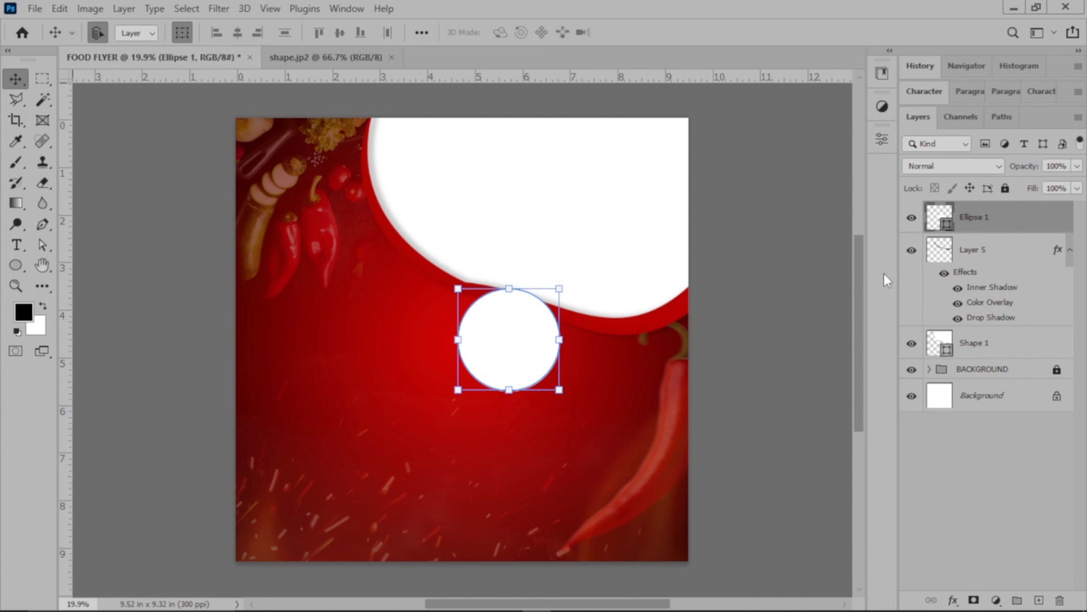
Duplicate the white circle's layer and move the copy horizontally to the flyer's right edge.
{"action": "right_click", "coordinate": [1027, 224]}
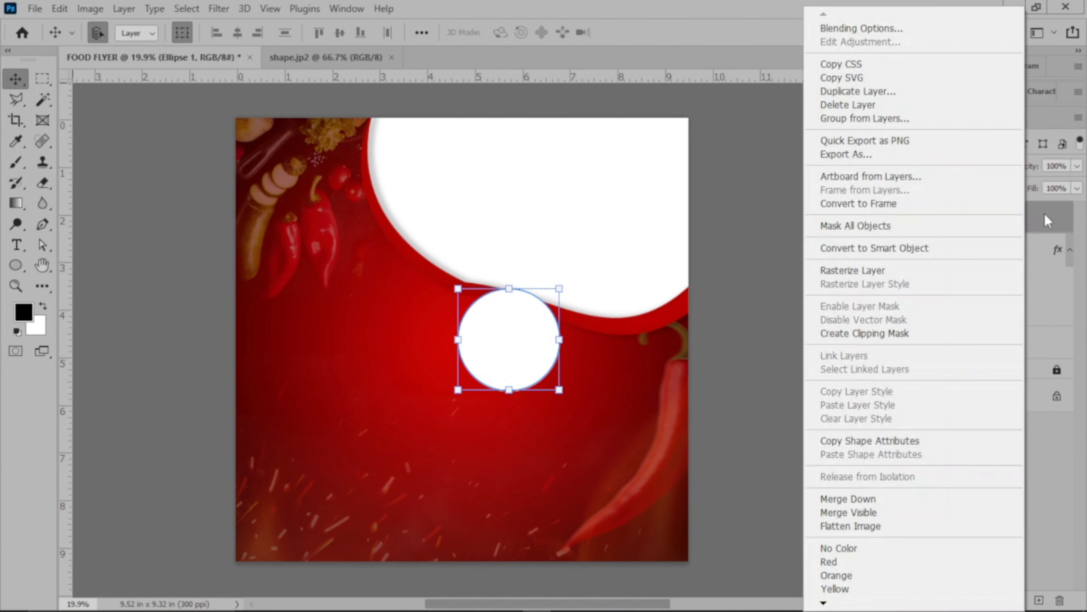
{"action": "right_click", "coordinate": [1044, 213]}
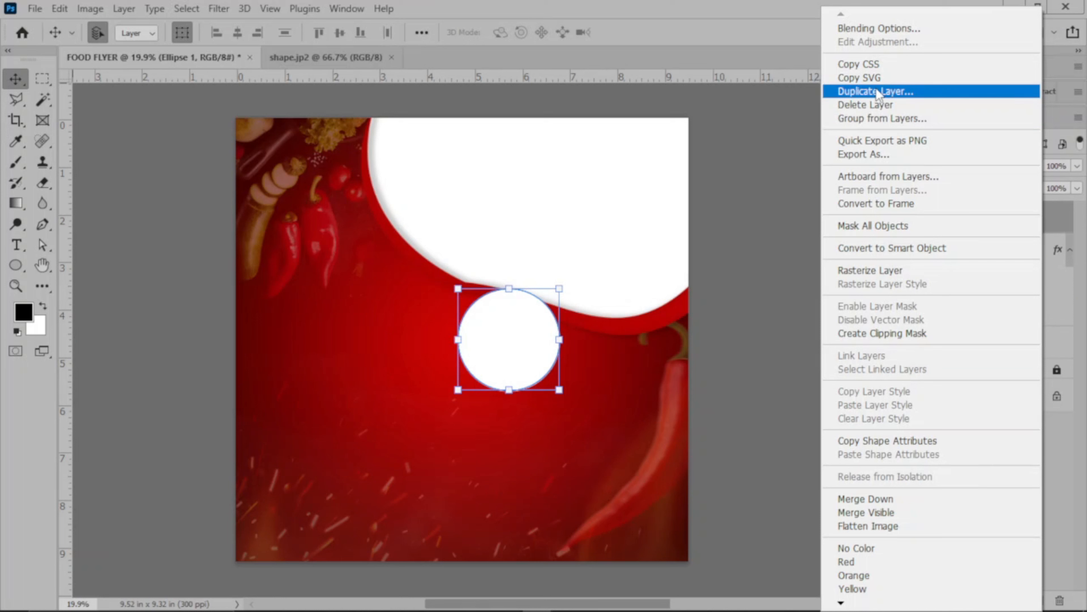
{"action": "left_click", "coordinate": [1060, 225]}
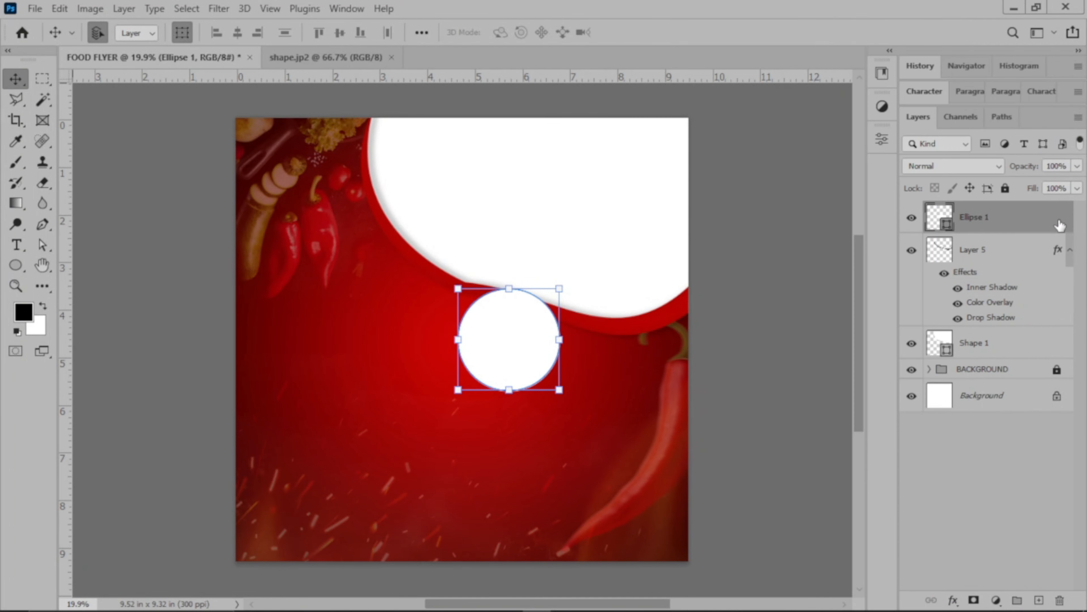
{"action": "key", "text": "ctrl"}
{"action": "key", "text": "ctrl"}
{"action": "key", "text": "ctrl+j"}
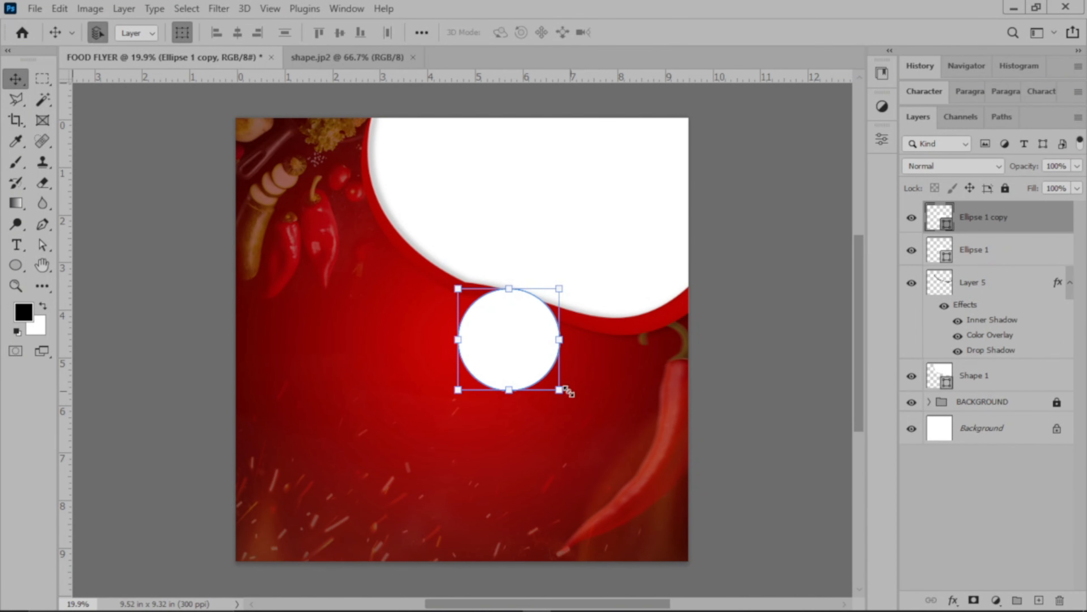
{"action": "left_click_drag", "start_coordinate": [524, 353], "coordinate": [648, 370]}
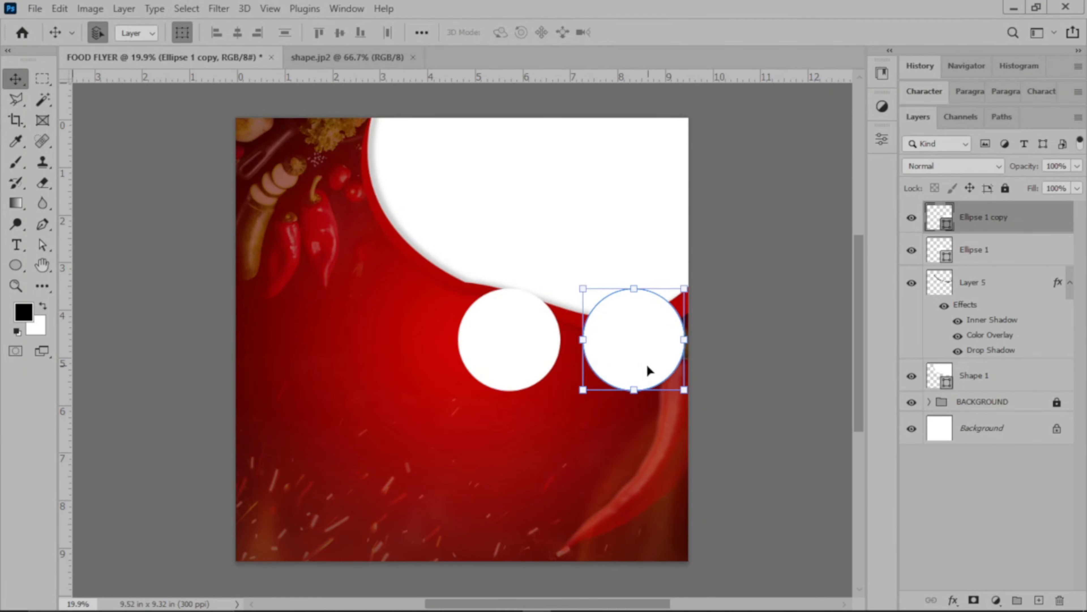
Shift the original circle further left, duplicate it, and centre the duplicate between the two outer circles.
{"action": "left_click", "coordinate": [528, 358]}
{"action": "left_click_drag", "start_coordinate": [524, 360], "coordinate": [483, 356]}
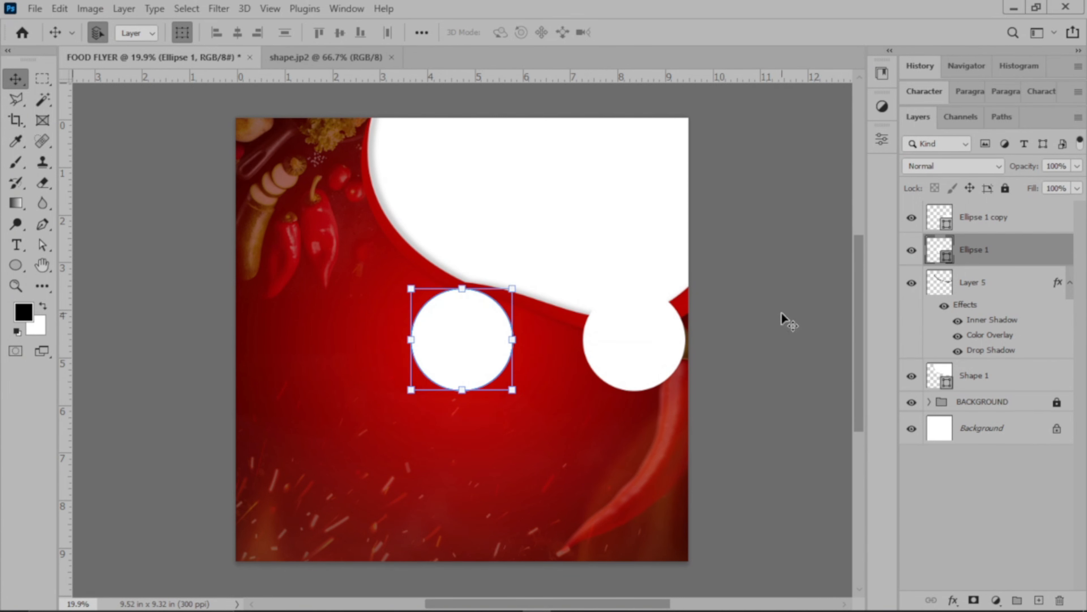
{"action": "key", "text": "ctrl+j"}
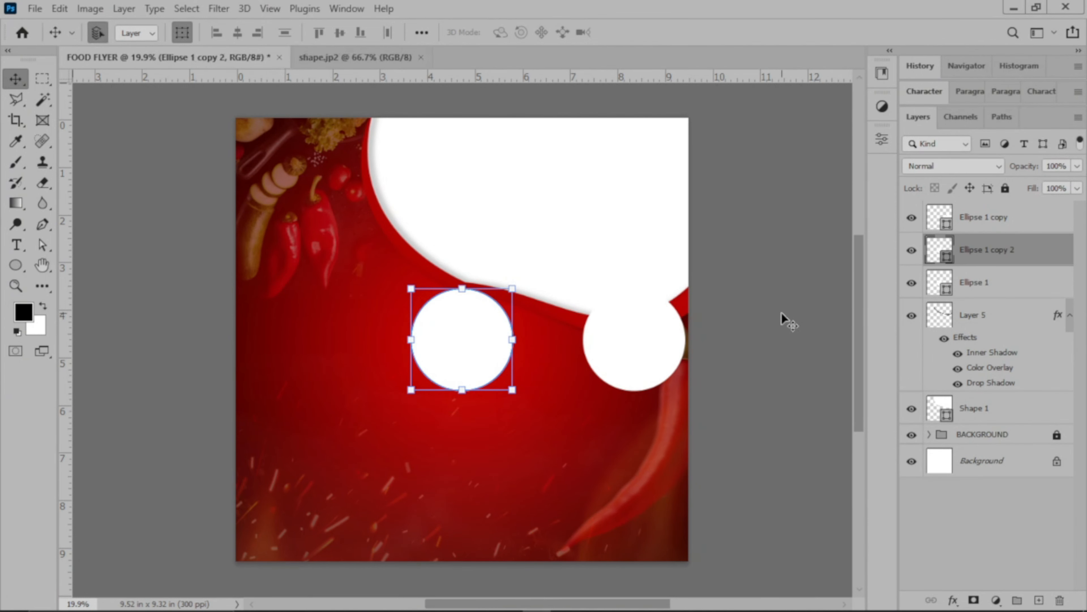
{"action": "left_click_drag", "start_coordinate": [471, 330], "coordinate": [553, 330]}
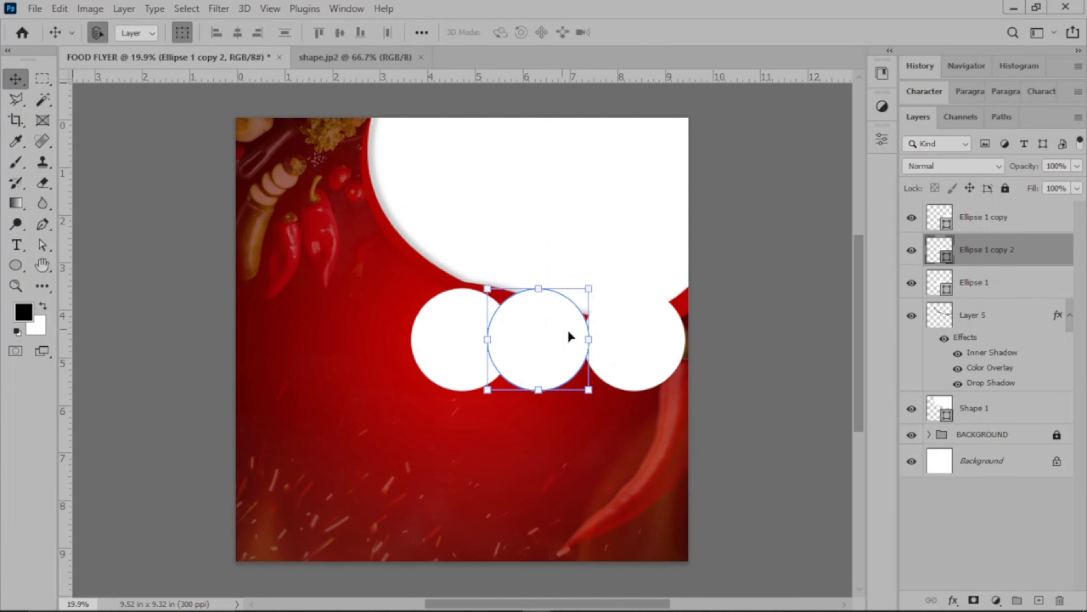
{"action": "scroll", "coordinate": [703, 354], "scroll_direction": "down", "scroll_amount": 10}
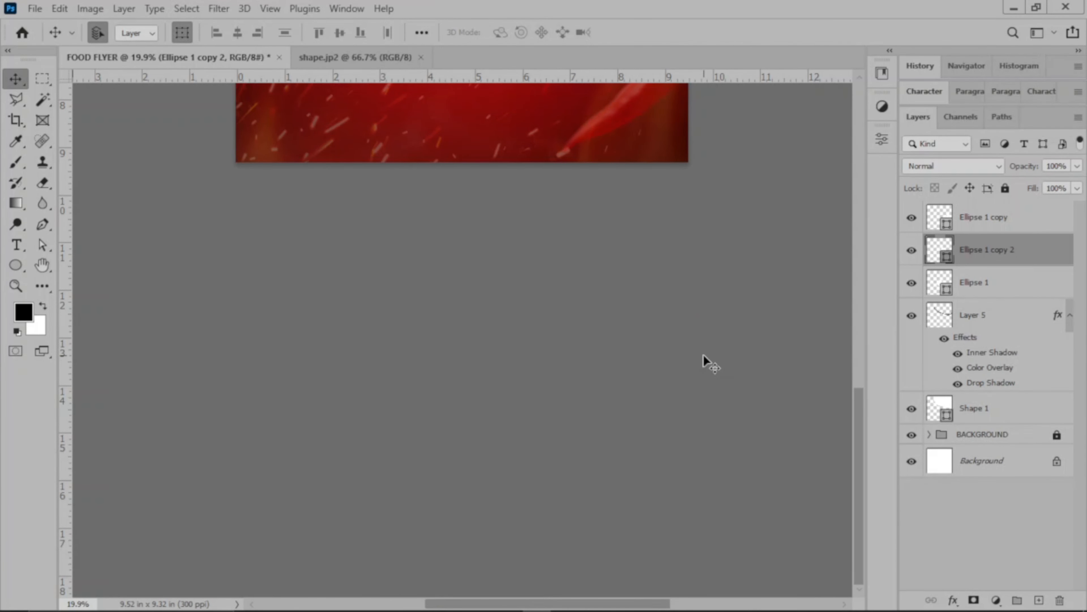
{"action": "scroll", "coordinate": [703, 354], "scroll_direction": "up", "scroll_amount": 10}
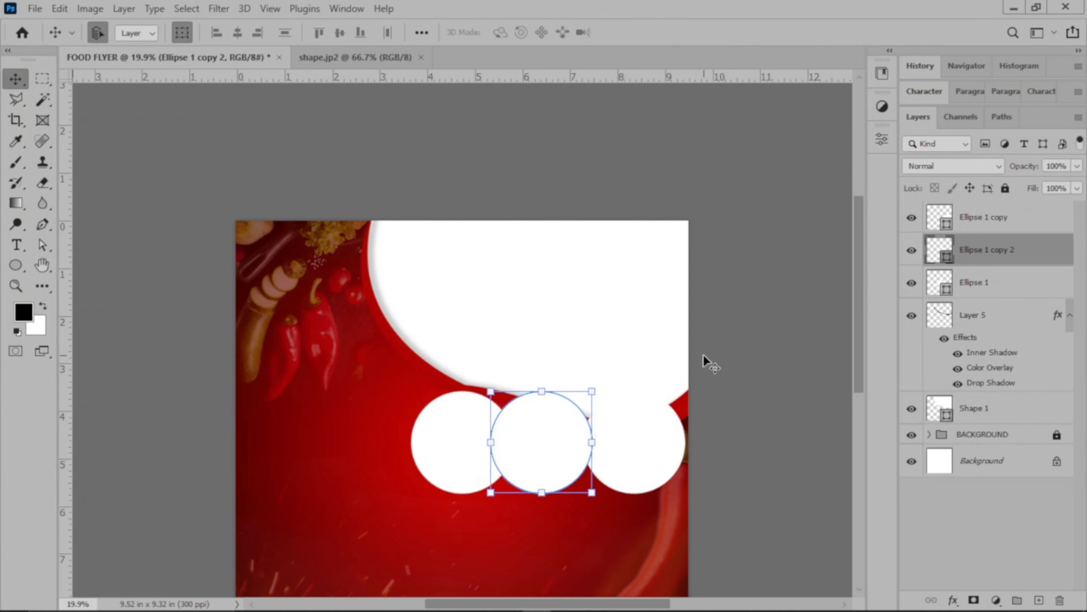
{"action": "scroll", "coordinate": [740, 370], "scroll_direction": "down", "scroll_amount": 2}
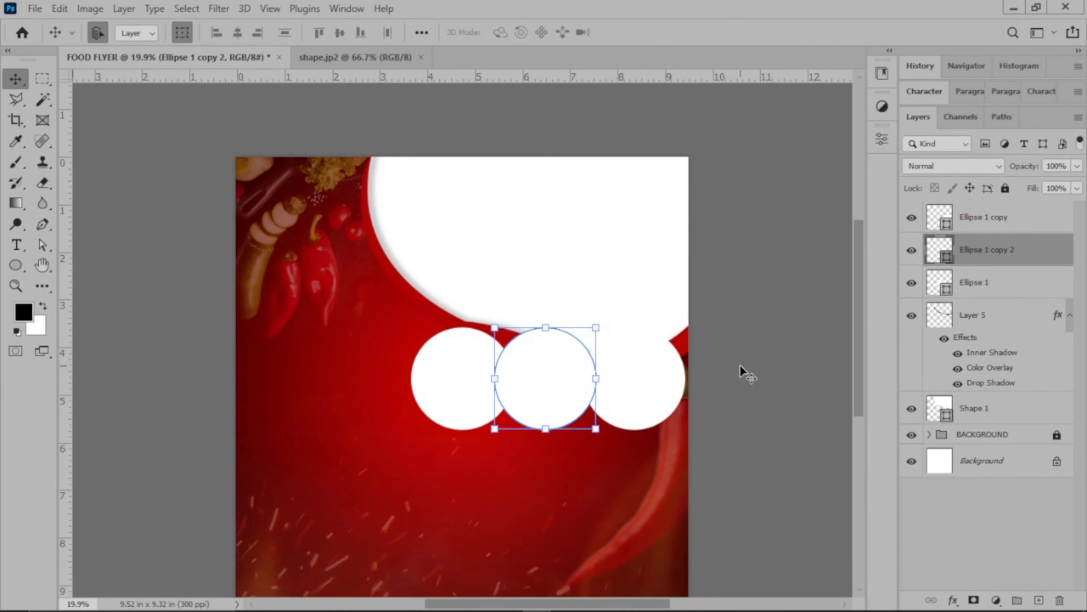
{"action": "scroll", "coordinate": [736, 376], "scroll_direction": "down", "scroll_amount": 3}
{"action": "scroll", "coordinate": [736, 377], "scroll_direction": "up", "scroll_amount": 3}
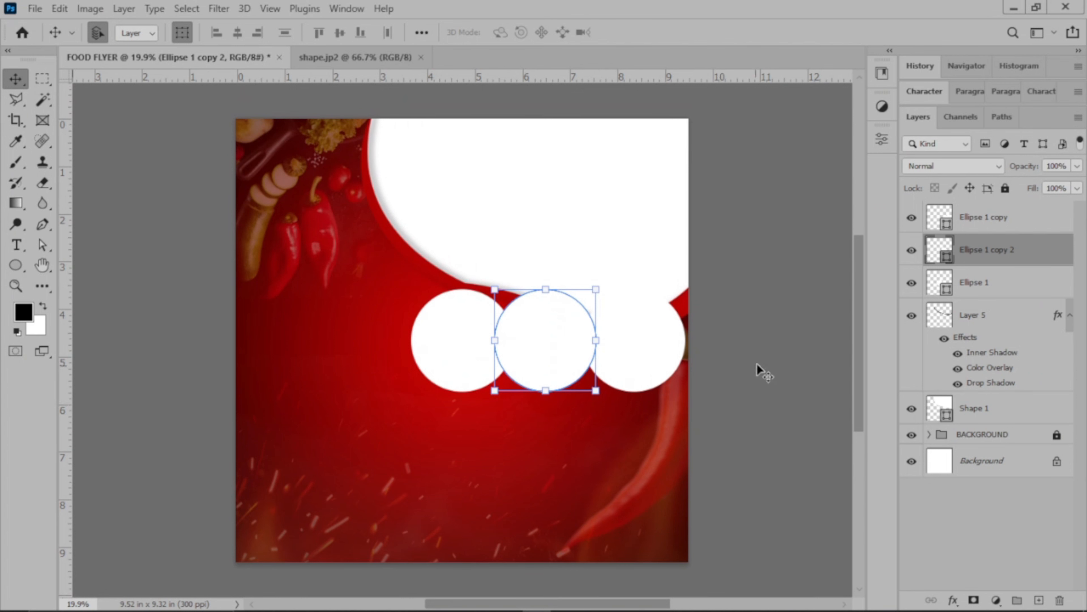
Deselect the circles and place a horizontal guide at about 6 inches, just below the row of three circles.
{"action": "left_click", "coordinate": [770, 353]}
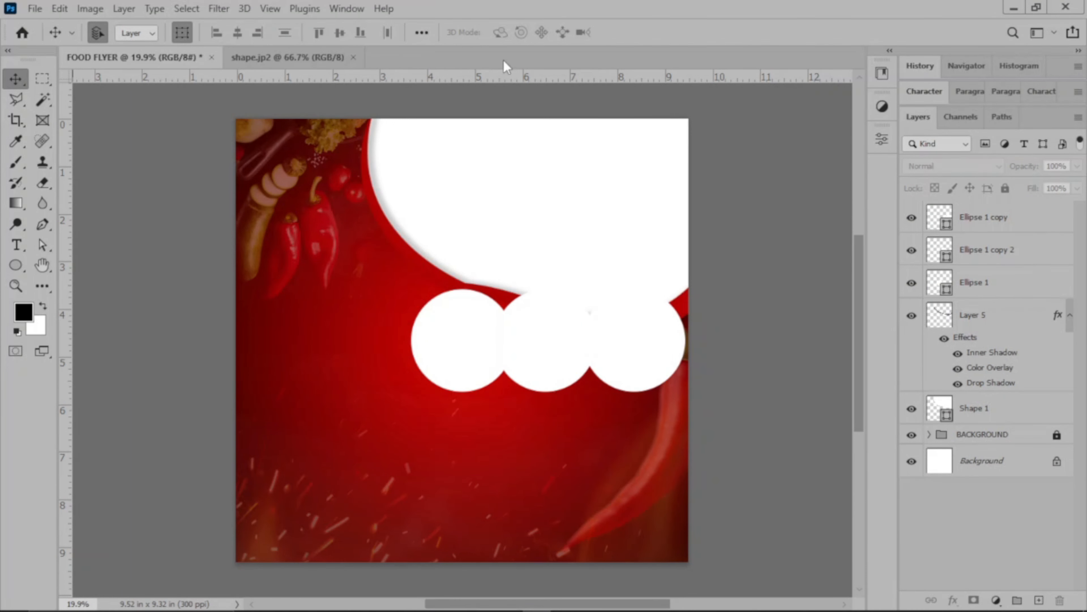
{"action": "left_click_drag", "start_coordinate": [510, 76], "coordinate": [498, 412]}
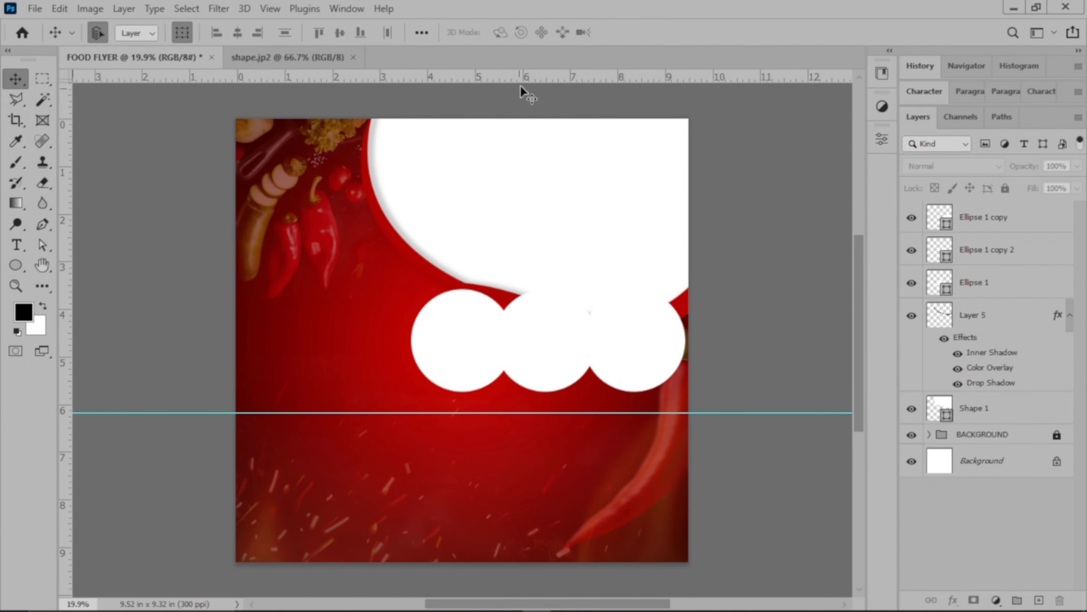
Add a horizontal guide at about 8.6 inches and raise the guide below the circles to about 6 inches.
{"action": "left_click_drag", "start_coordinate": [527, 78], "coordinate": [522, 532]}
{"action": "left_click_drag", "start_coordinate": [486, 412], "coordinate": [486, 408]}
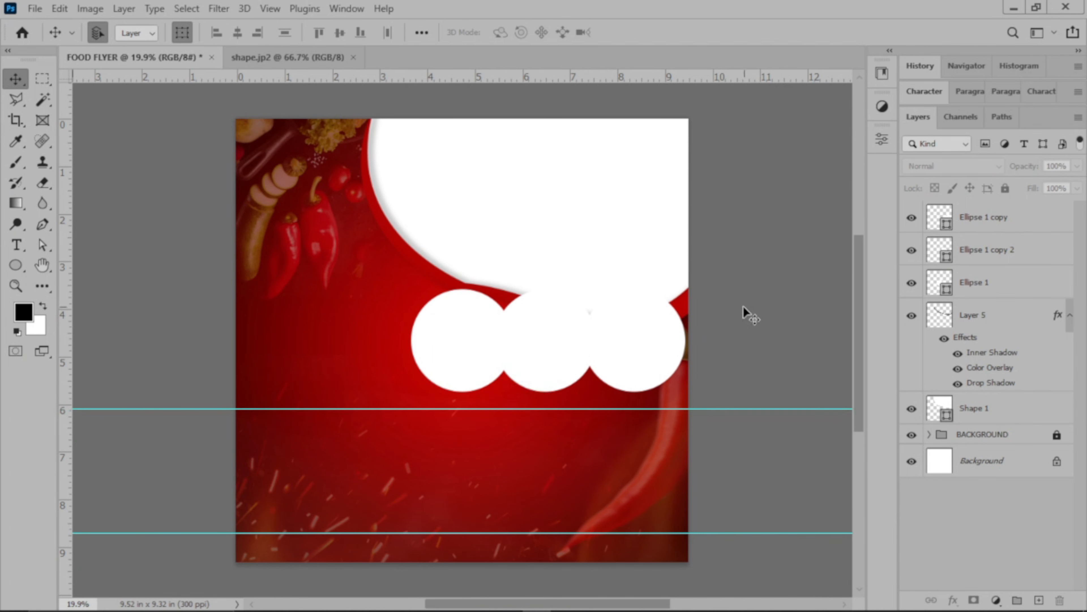
Select only the three white circles and nudge them slightly upward together.
{"action": "left_click_drag", "start_coordinate": [330, 333], "coordinate": [729, 354]}
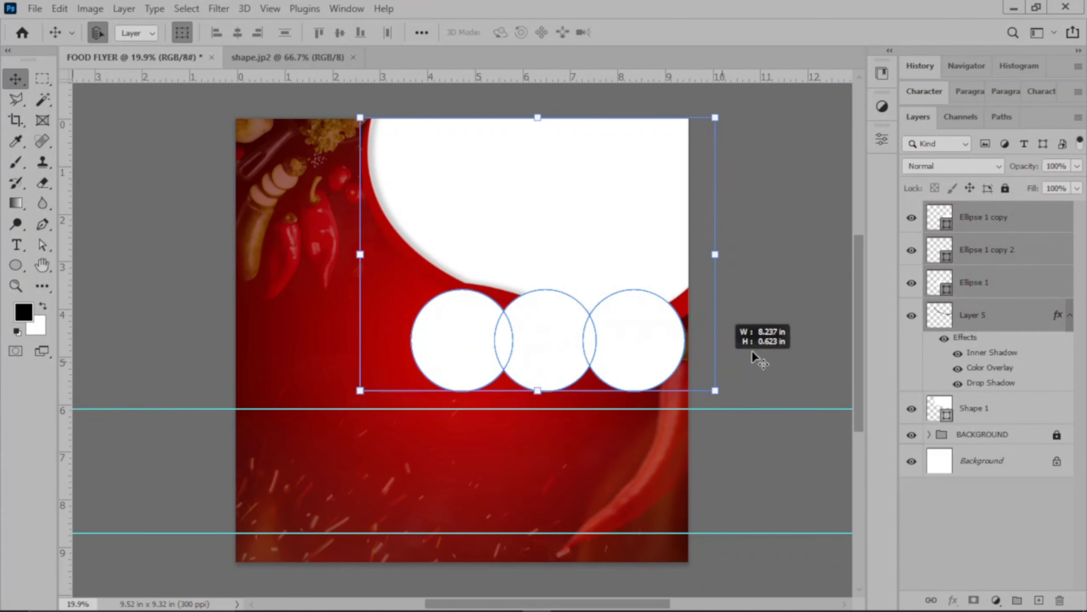
{"action": "left_click", "coordinate": [752, 351]}
{"action": "left_click_drag", "start_coordinate": [382, 376], "coordinate": [689, 397]}
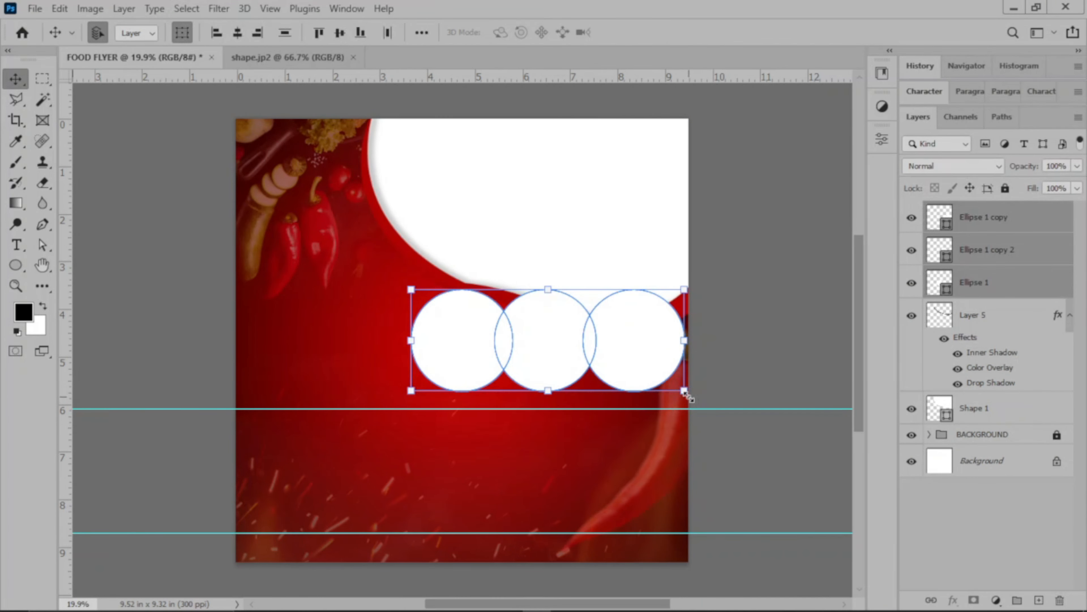
{"action": "key", "text": "shift+Up"}
{"action": "key", "text": "shift+Up"}
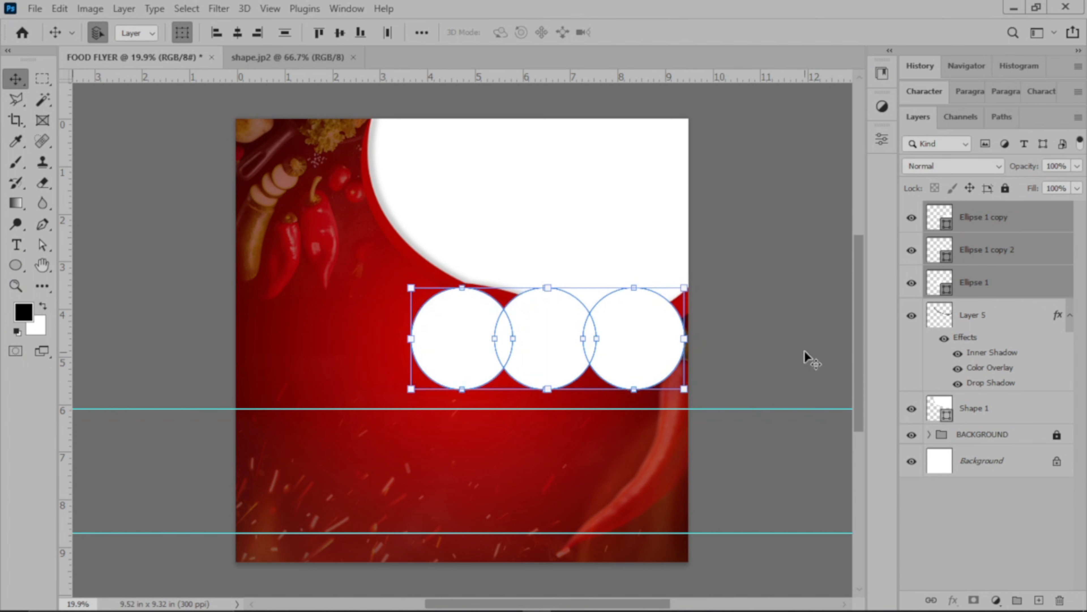
{"action": "left_click", "coordinate": [808, 358]}
Place a vertical guide at about 4.7 inches, through the centre of the leftmost circle.
{"action": "left_click", "coordinate": [557, 351]}
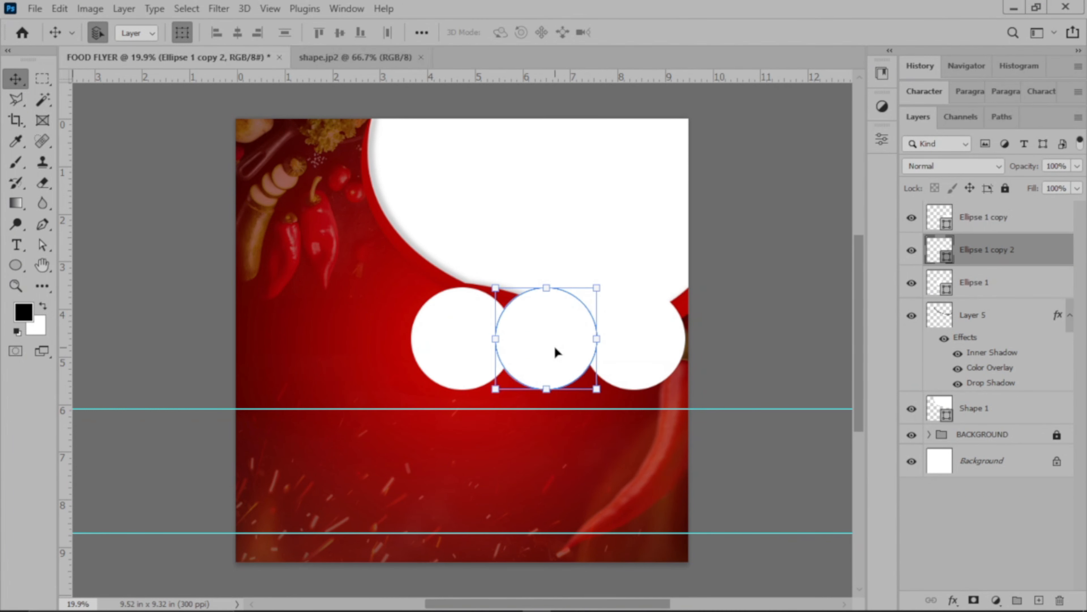
{"action": "left_click", "coordinate": [767, 330]}
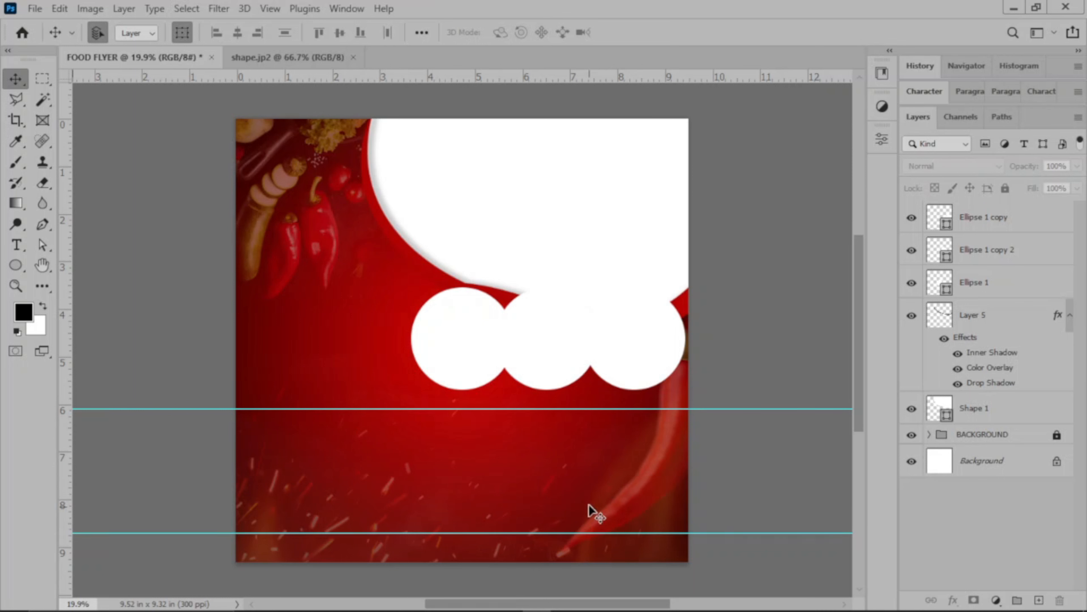
{"action": "left_click_drag", "start_coordinate": [63, 363], "coordinate": [462, 444]}
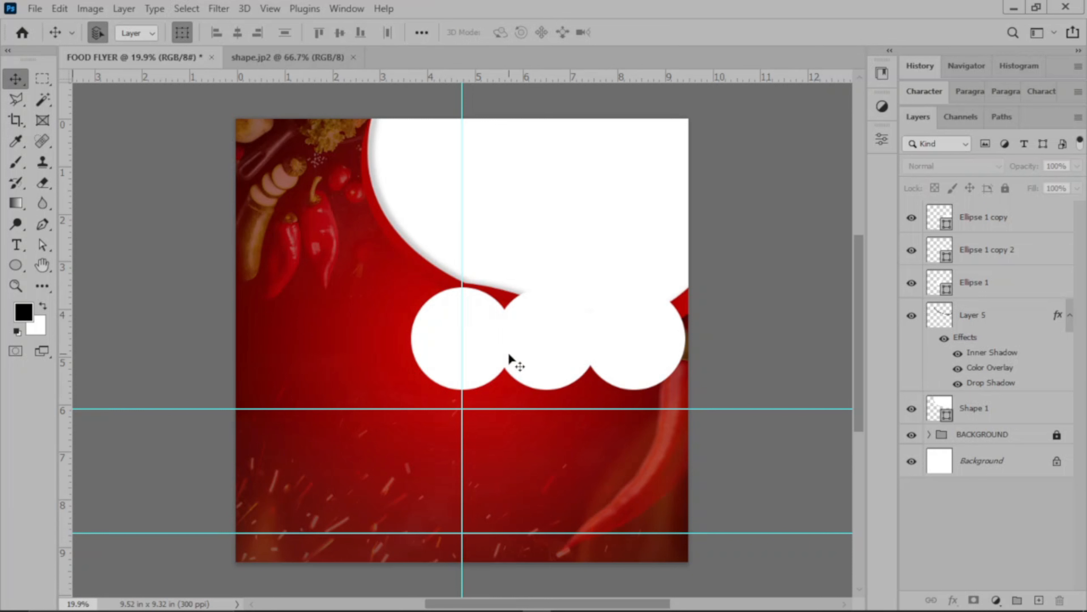
Group the three circle layers and name the group "food shapes".
{"action": "left_click", "coordinate": [496, 350]}
{"action": "left_click", "coordinate": [552, 346]}
{"action": "left_click", "coordinate": [631, 350]}
{"action": "left_click", "coordinate": [819, 336]}
{"action": "left_click", "coordinate": [1009, 290]}
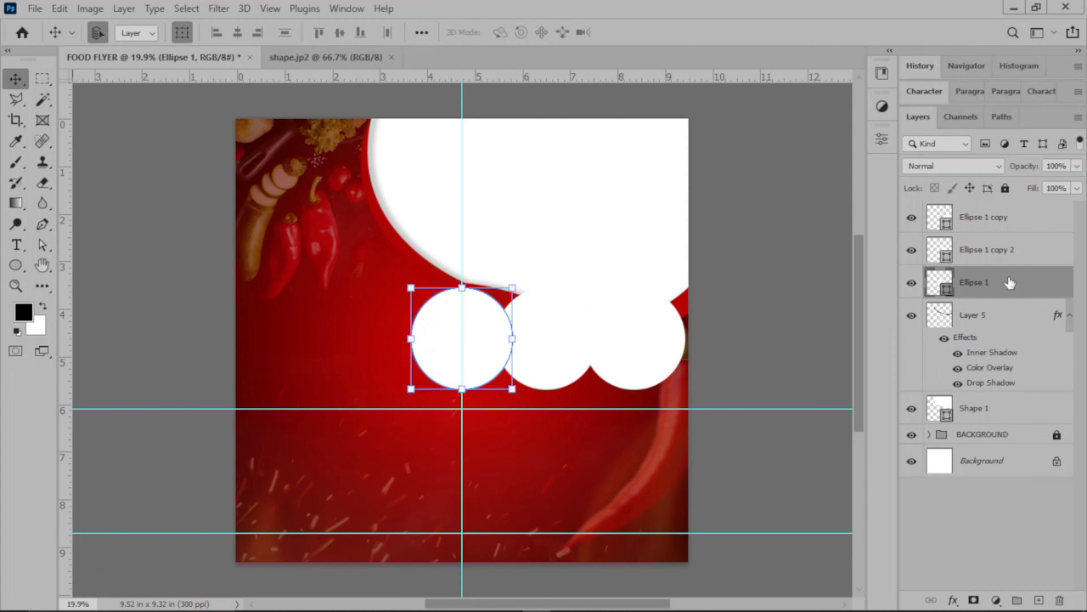
{"action": "left_click", "coordinate": [1020, 226], "text": "shift"}
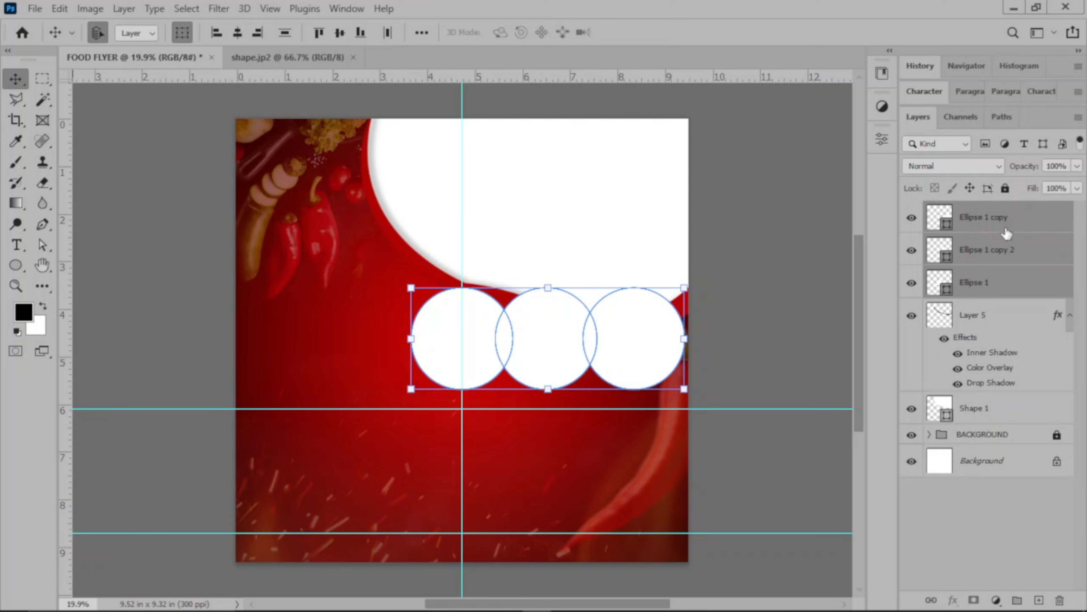
{"action": "left_click", "coordinate": [1019, 599]}
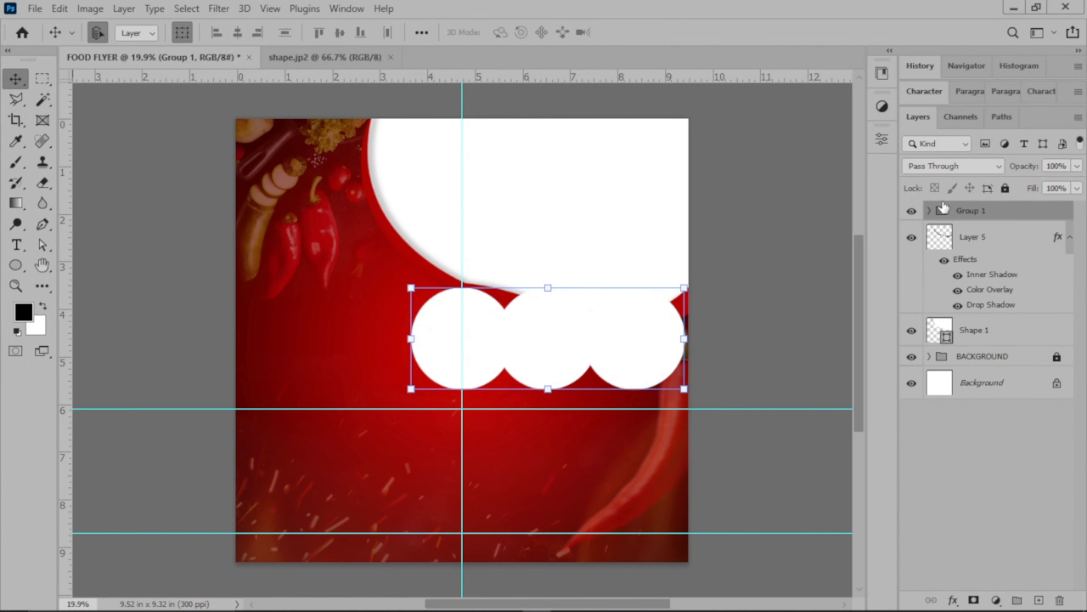
{"action": "double_click", "coordinate": [976, 211]}
{"action": "type", "text": "food shapes"}
{"action": "key", "text": "Return"}
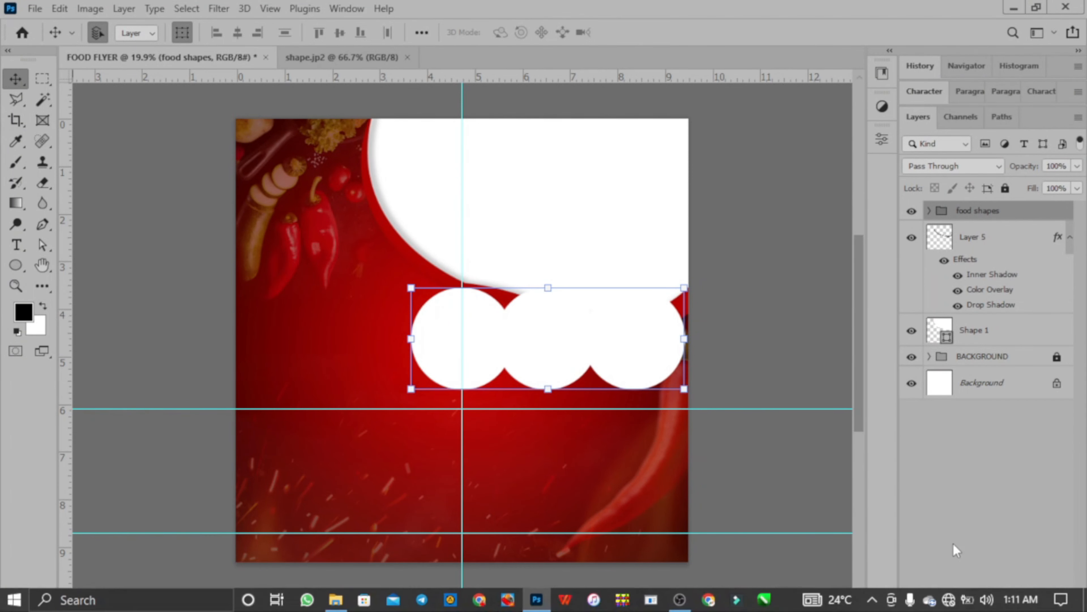
Add a black-to-red gradient stroke to the food shapes group with a size of 20 px.
{"action": "left_click", "coordinate": [952, 601]}
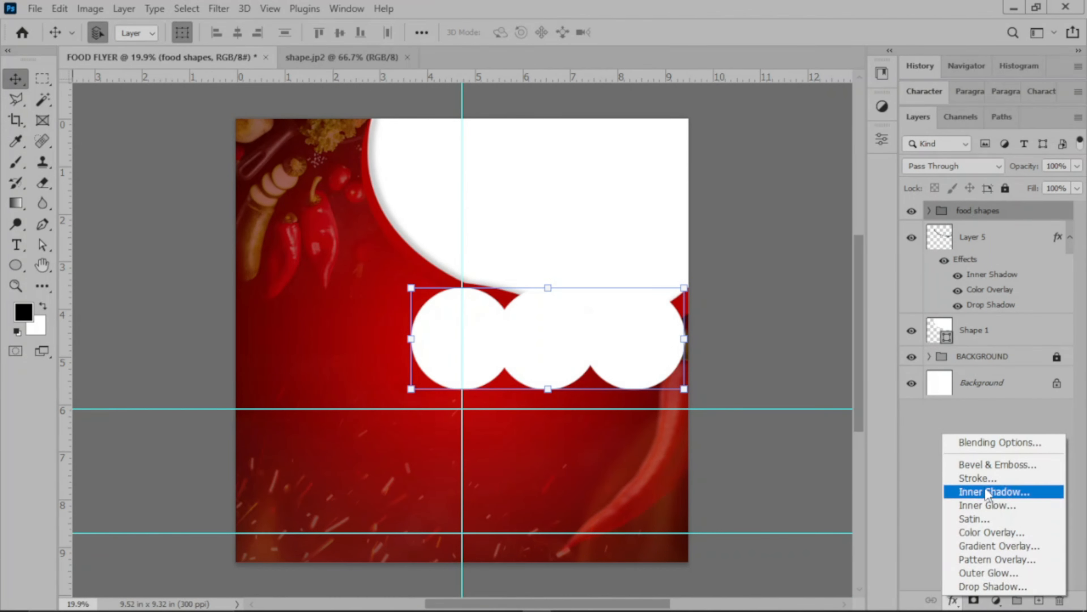
{"action": "left_click", "coordinate": [988, 477]}
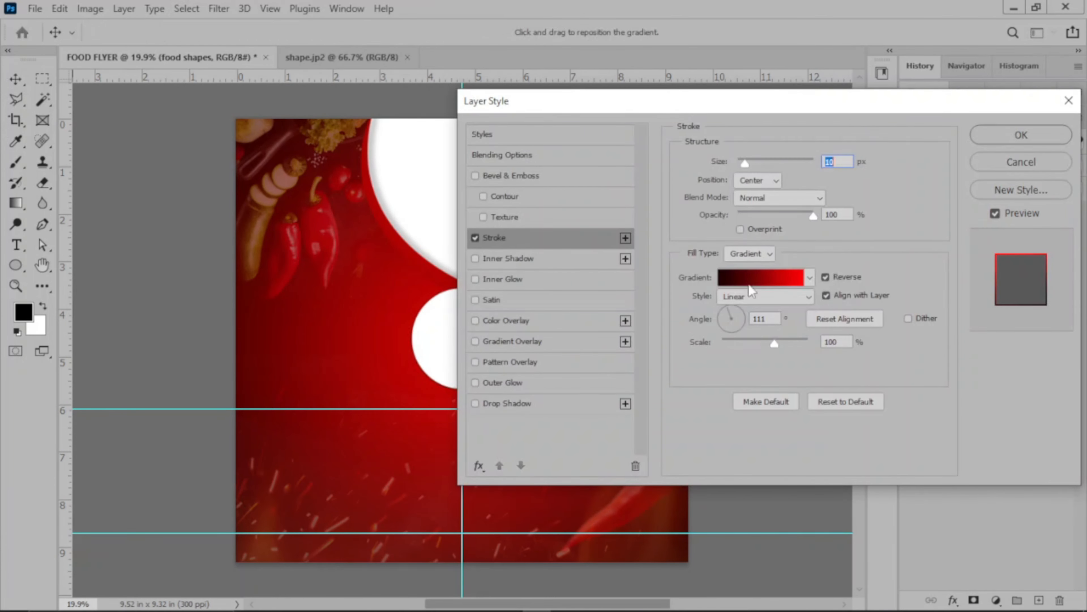
{"action": "left_click_drag", "start_coordinate": [721, 108], "coordinate": [941, 79]}
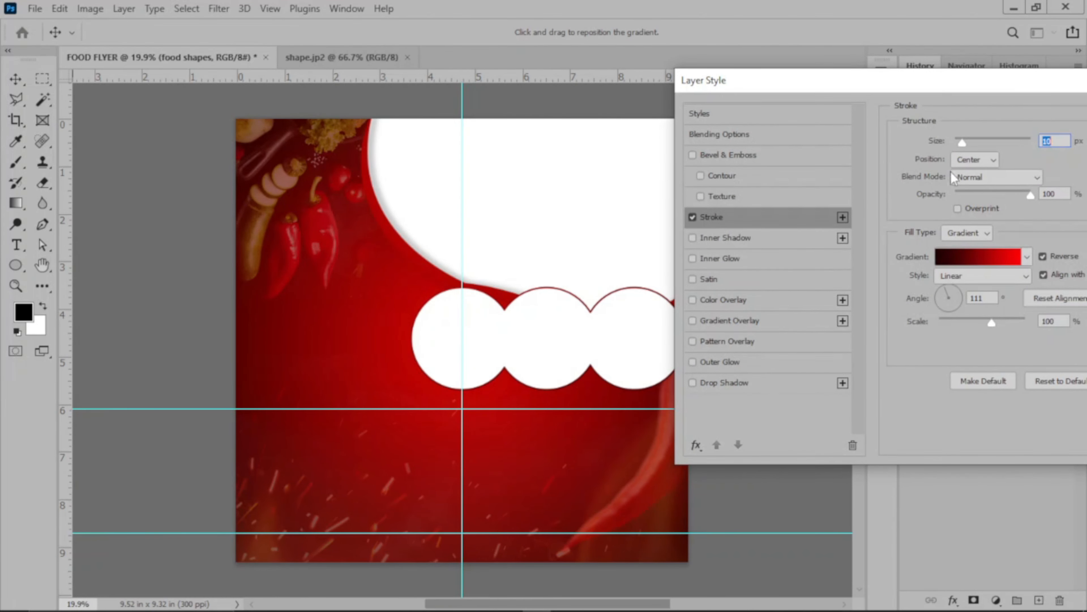
{"action": "left_click_drag", "start_coordinate": [949, 90], "coordinate": [923, 91]}
{"action": "mouse_move", "coordinate": [931, 137]}
{"action": "left_mouse_down"}
{"action": "mouse_move", "coordinate": [942, 133]}
{"action": "mouse_move", "coordinate": [933, 132]}
{"action": "left_mouse_up"}
{"action": "type", "text": "20"}
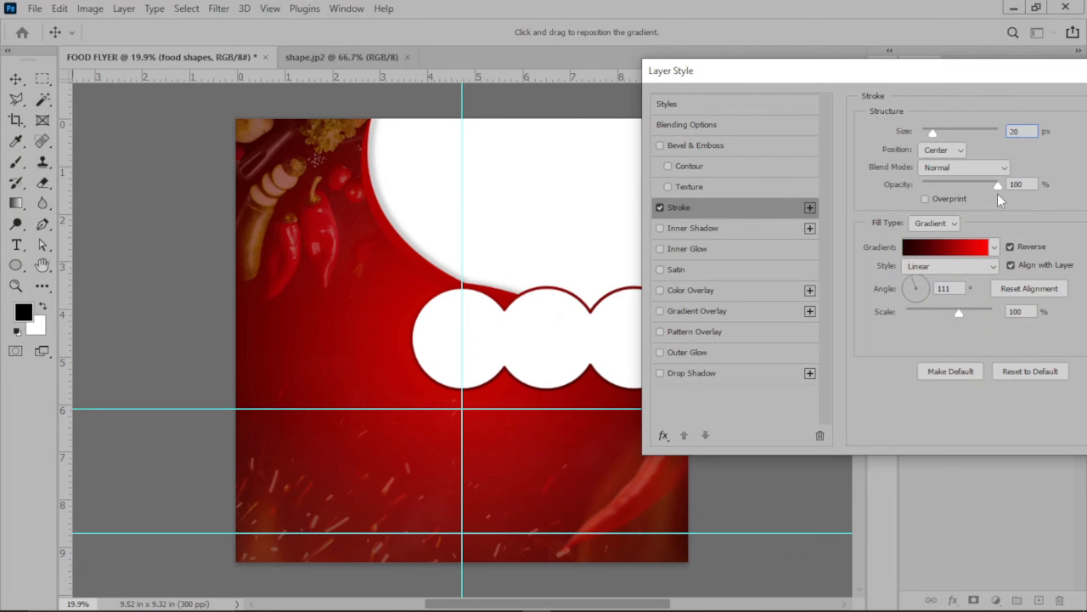
Compare the Outside and Center positions for the group's stroke and set it to Outside.
{"action": "left_click_drag", "start_coordinate": [982, 73], "coordinate": [961, 70]}
{"action": "left_click", "coordinate": [938, 150]}
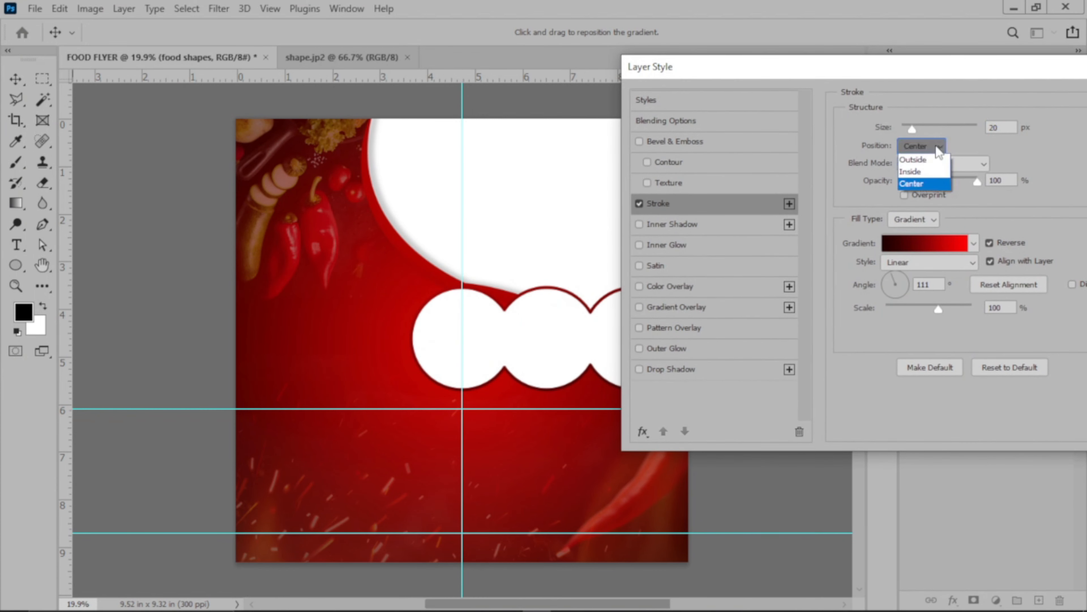
{"action": "left_click", "coordinate": [934, 162]}
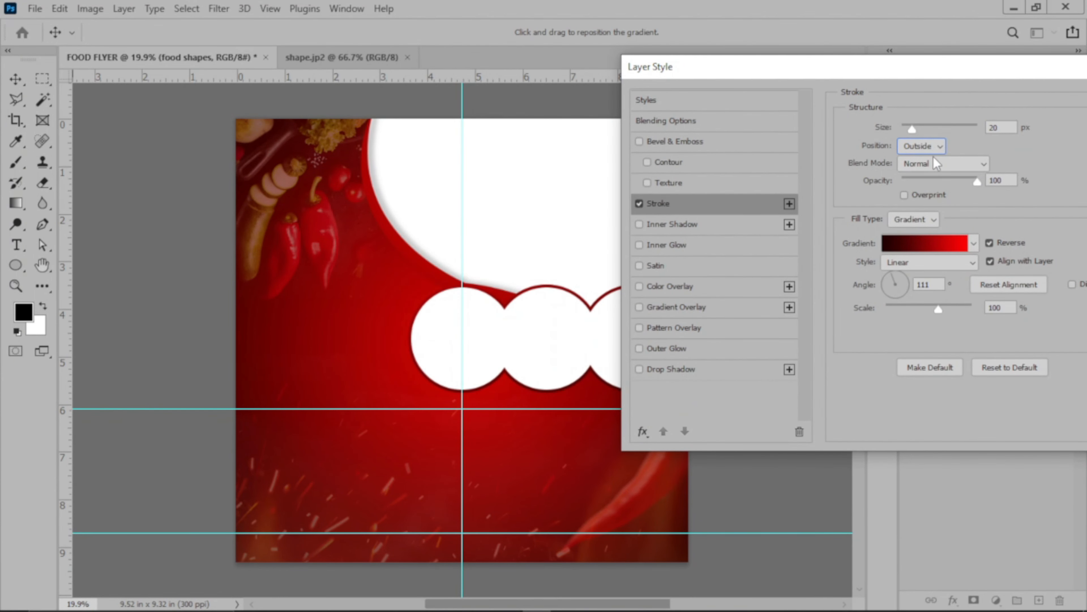
{"action": "left_click", "coordinate": [933, 149]}
{"action": "left_click", "coordinate": [928, 162]}
{"action": "left_click", "coordinate": [924, 147]}
{"action": "left_click", "coordinate": [925, 183]}
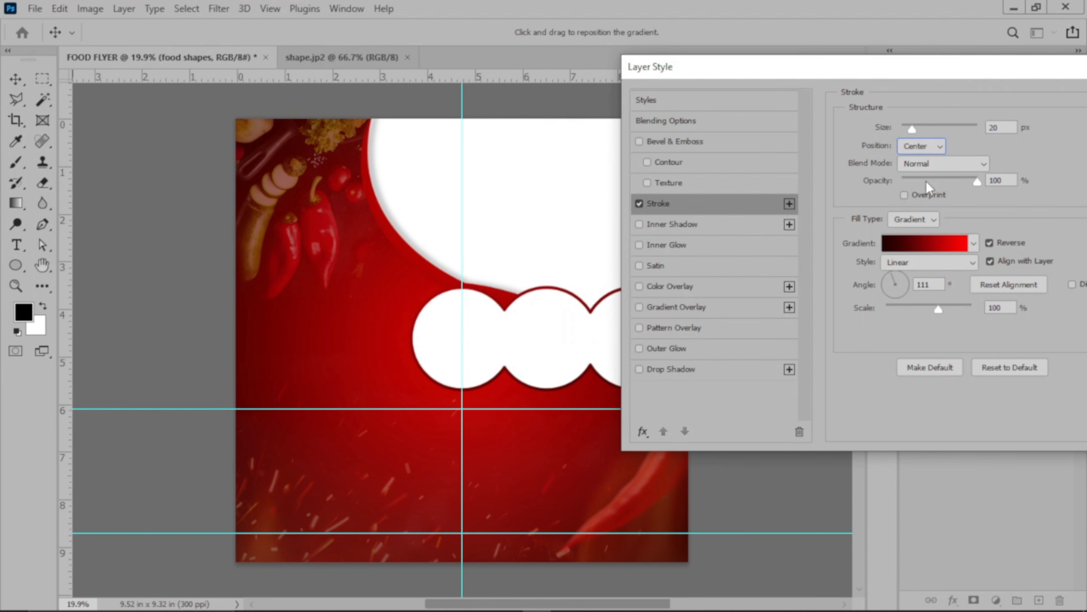
{"action": "left_click", "coordinate": [929, 146]}
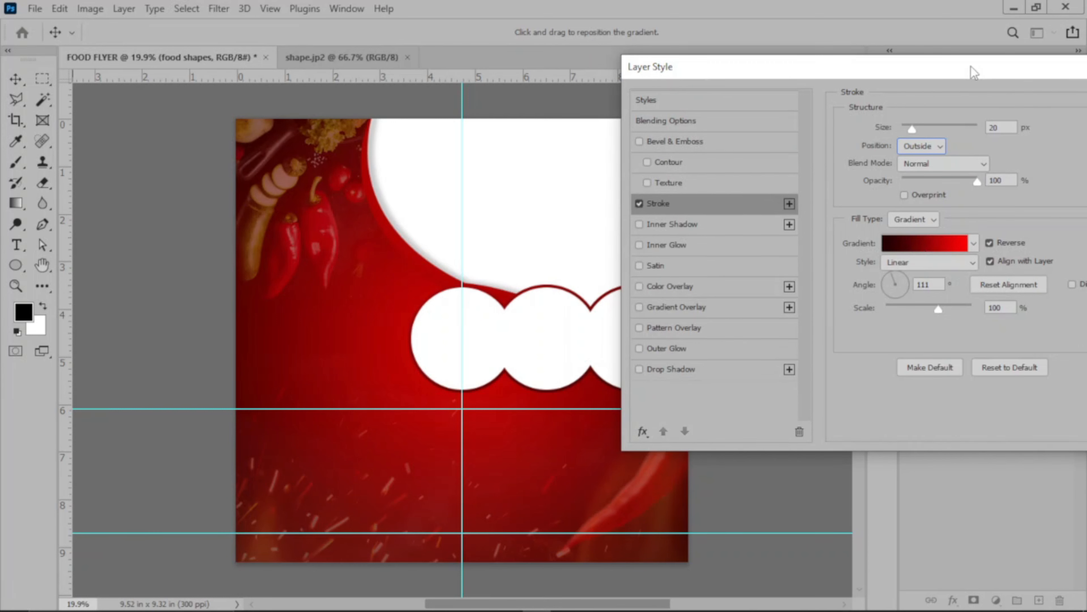
Check the stroke's gradient colours without editing them, apply the stroke to the group and deselect it.
{"action": "left_click_drag", "start_coordinate": [974, 72], "coordinate": [840, 57]}
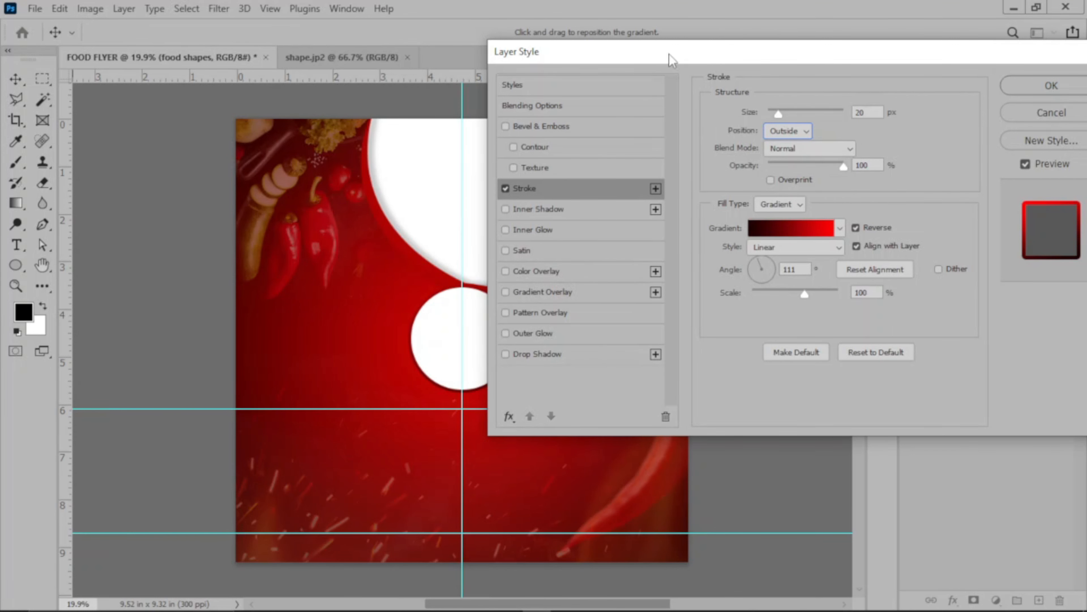
{"action": "left_click_drag", "start_coordinate": [668, 54], "coordinate": [749, 47]}
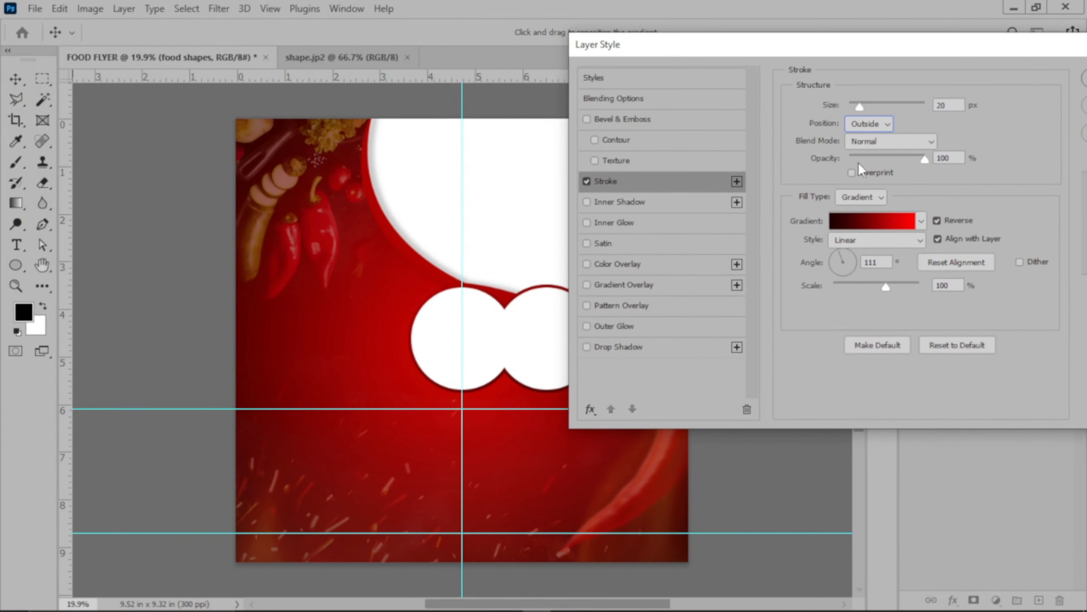
{"action": "left_click", "coordinate": [889, 227]}
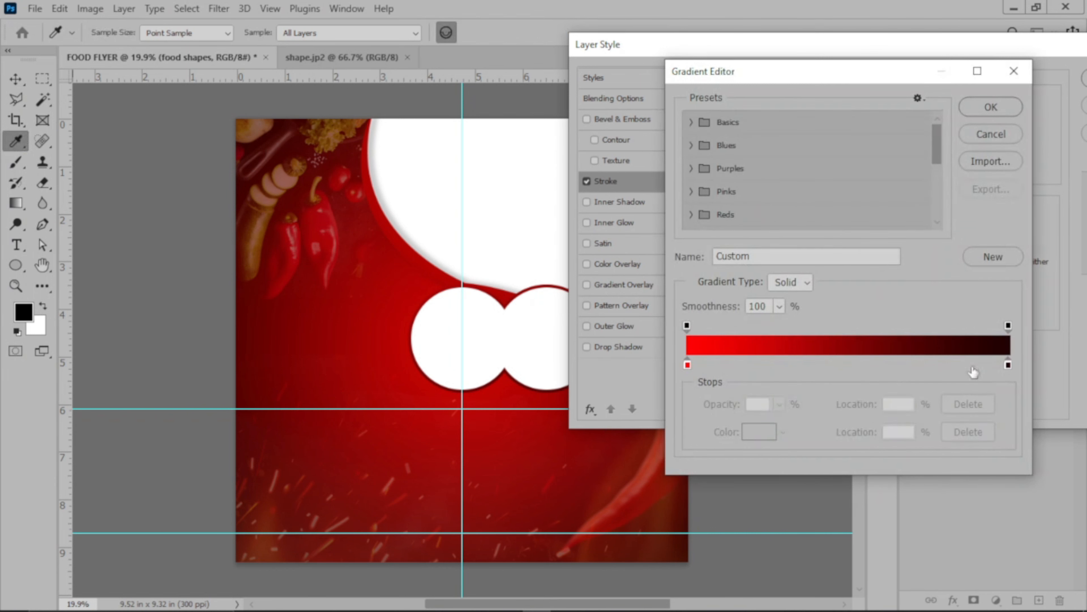
{"action": "left_click", "coordinate": [997, 134]}
{"action": "left_click_drag", "start_coordinate": [920, 52], "coordinate": [784, 83]}
{"action": "left_click", "coordinate": [989, 108]}
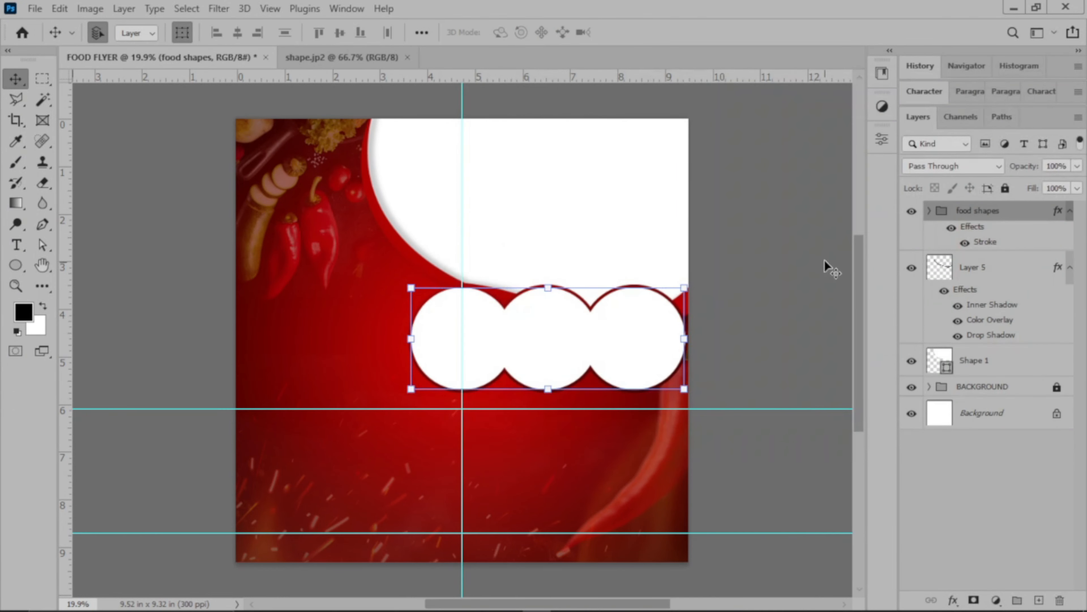
{"action": "left_click", "coordinate": [824, 258]}
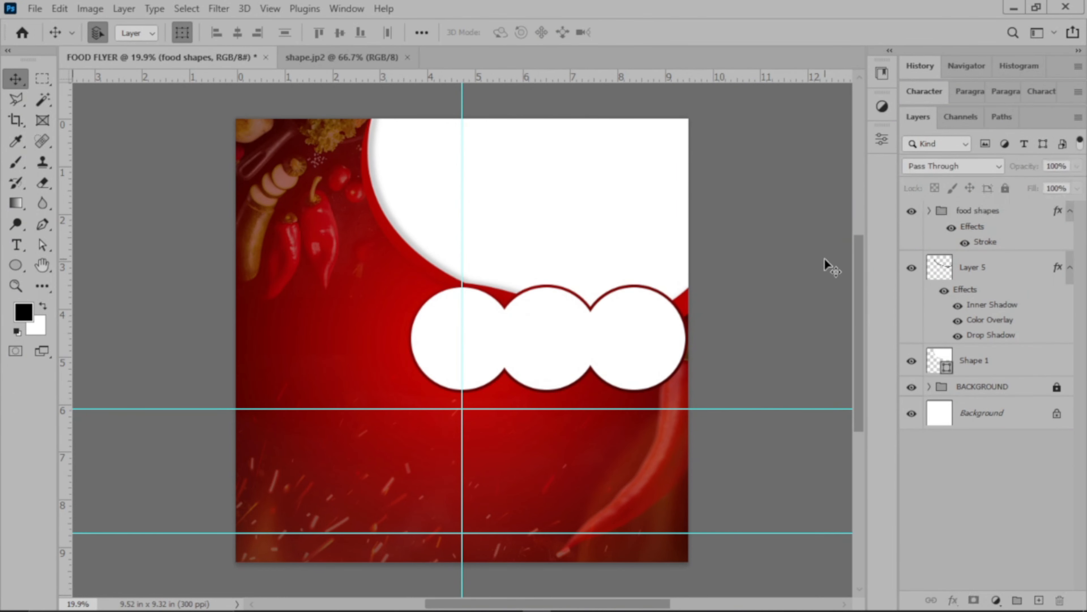
Expand the food shapes group and select the middle circle.
{"action": "left_click", "coordinate": [930, 210]}
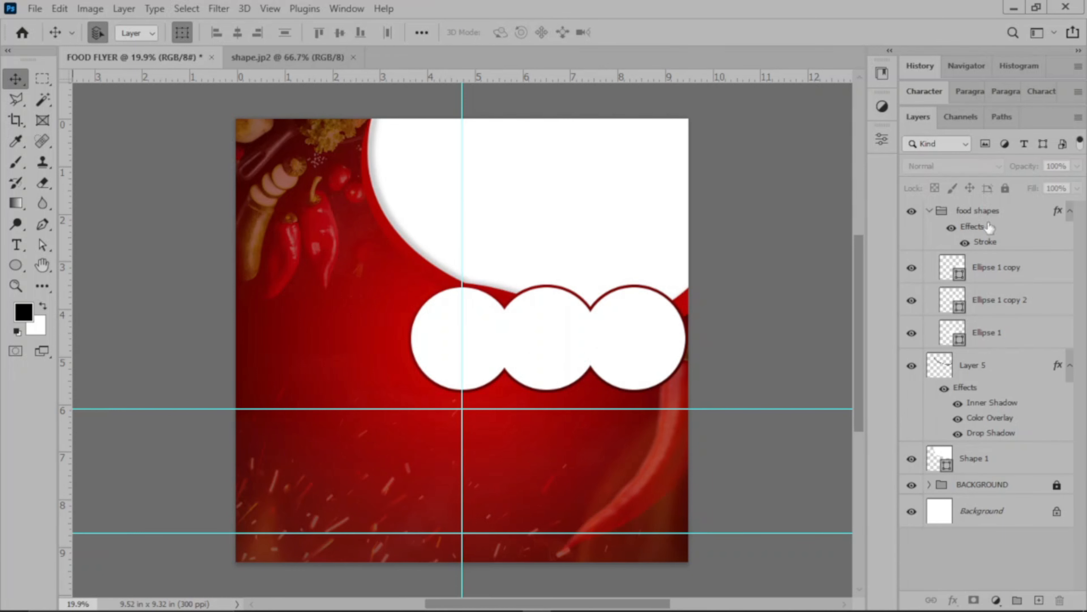
{"action": "left_click", "coordinate": [556, 338]}
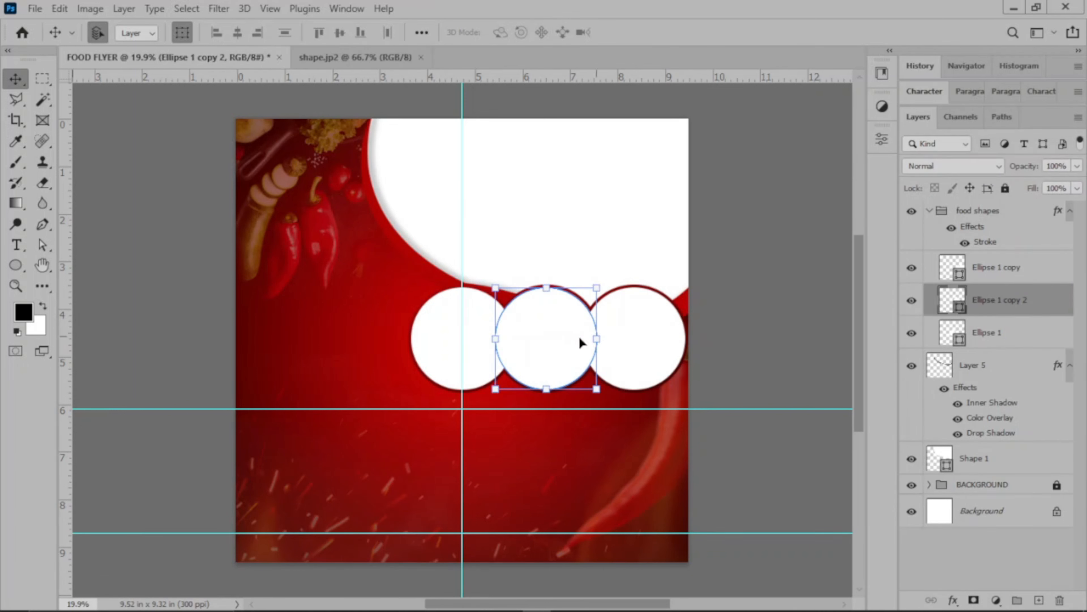
{"action": "left_click", "coordinate": [953, 600]}
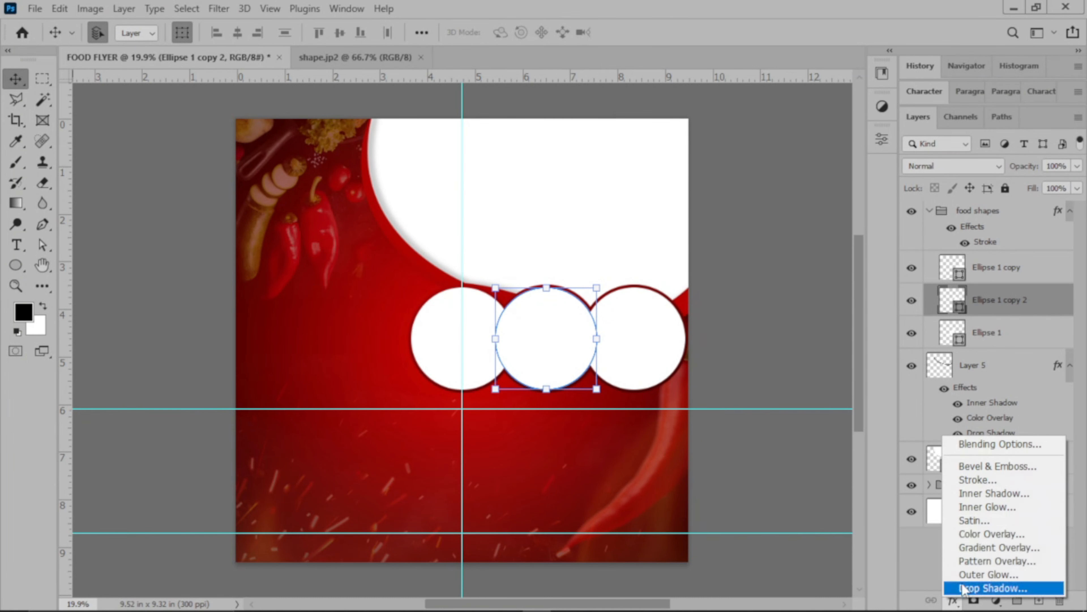
{"action": "left_click", "coordinate": [988, 482]}
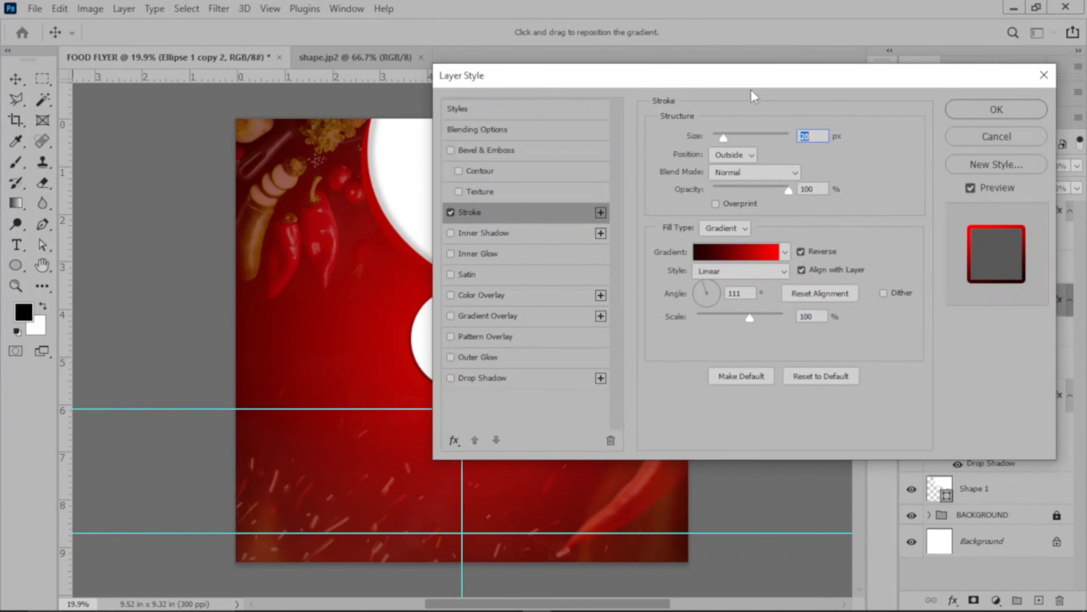
{"action": "mouse_move", "coordinate": [751, 78]}
{"action": "left_mouse_down"}
{"action": "mouse_move", "coordinate": [1012, 73]}
{"action": "mouse_move", "coordinate": [687, 133]}
{"action": "left_mouse_up"}
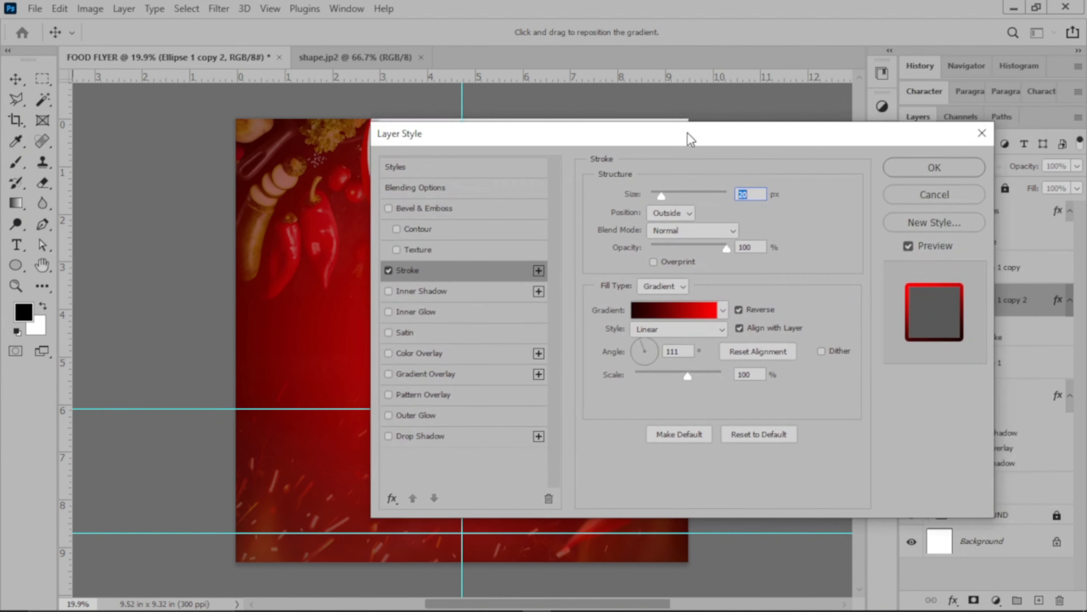
{"action": "left_click", "coordinate": [935, 195]}
Move the middle circle's layer to the top of the food shapes group and give it an outside gradient stroke.
{"action": "left_click_drag", "start_coordinate": [1004, 300], "coordinate": [999, 251]}
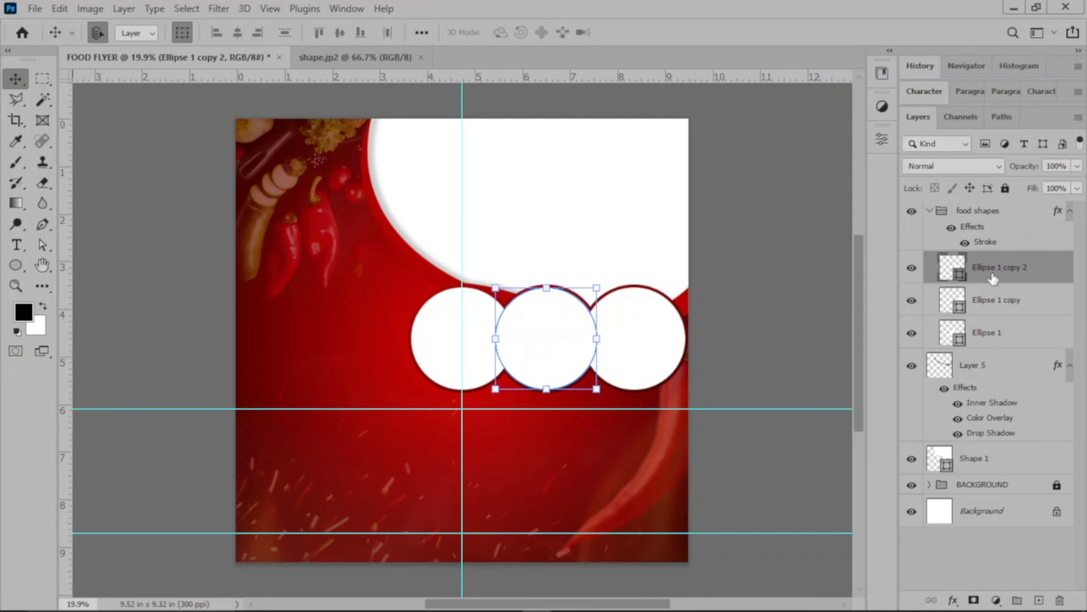
{"action": "left_click", "coordinate": [952, 599]}
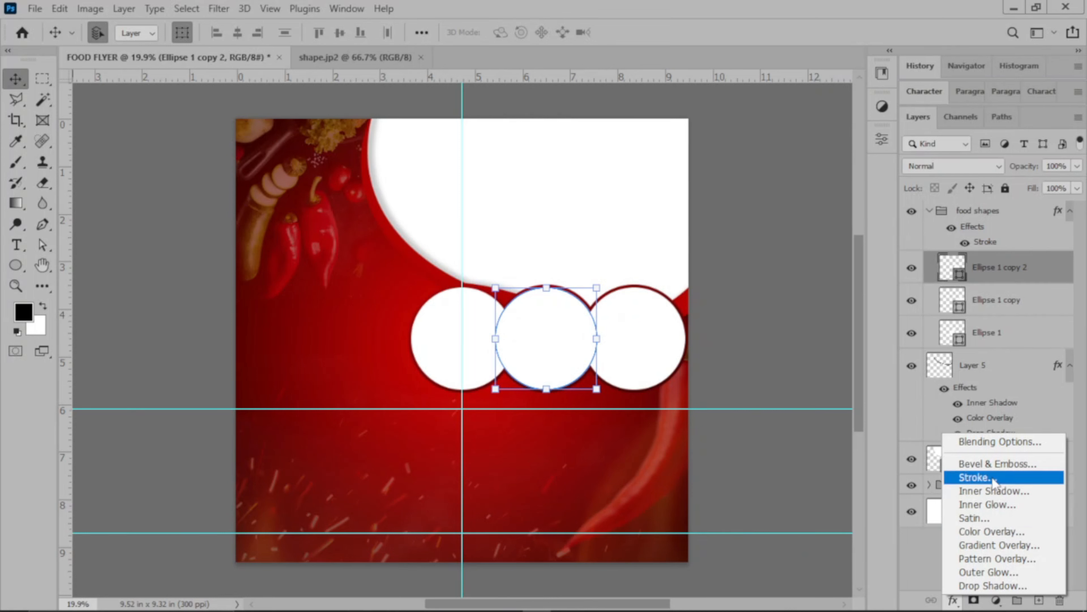
{"action": "key", "text": "Escape"}
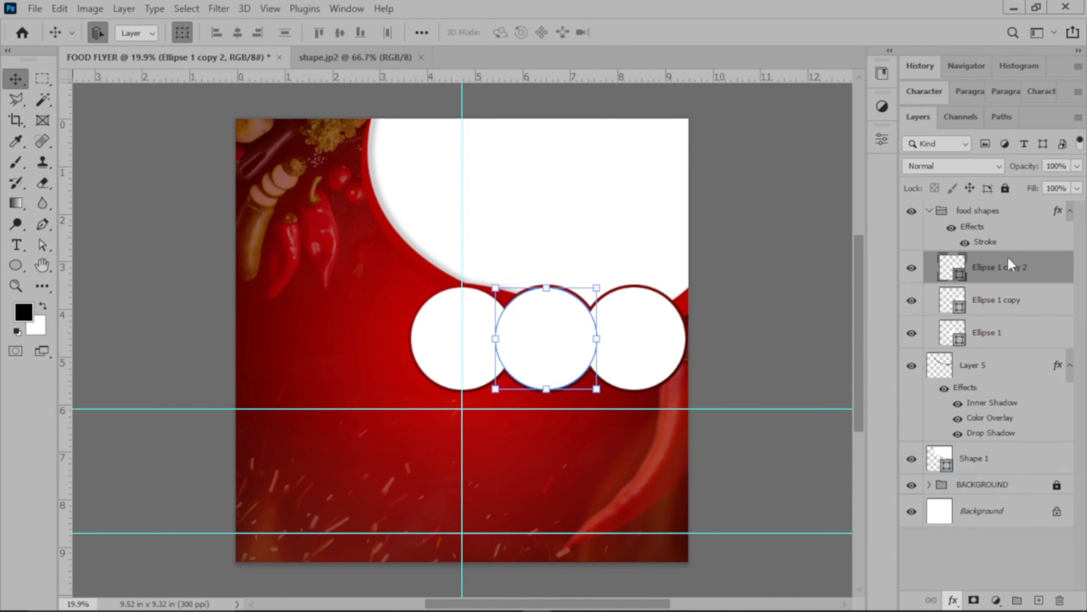
{"action": "double_click", "coordinate": [914, 214]}
{"action": "mouse_move", "coordinate": [803, 128]}
{"action": "left_mouse_down"}
{"action": "mouse_move", "coordinate": [988, 104]}
{"action": "mouse_move", "coordinate": [885, 91]}
{"action": "mouse_move", "coordinate": [903, 93]}
{"action": "left_mouse_up"}
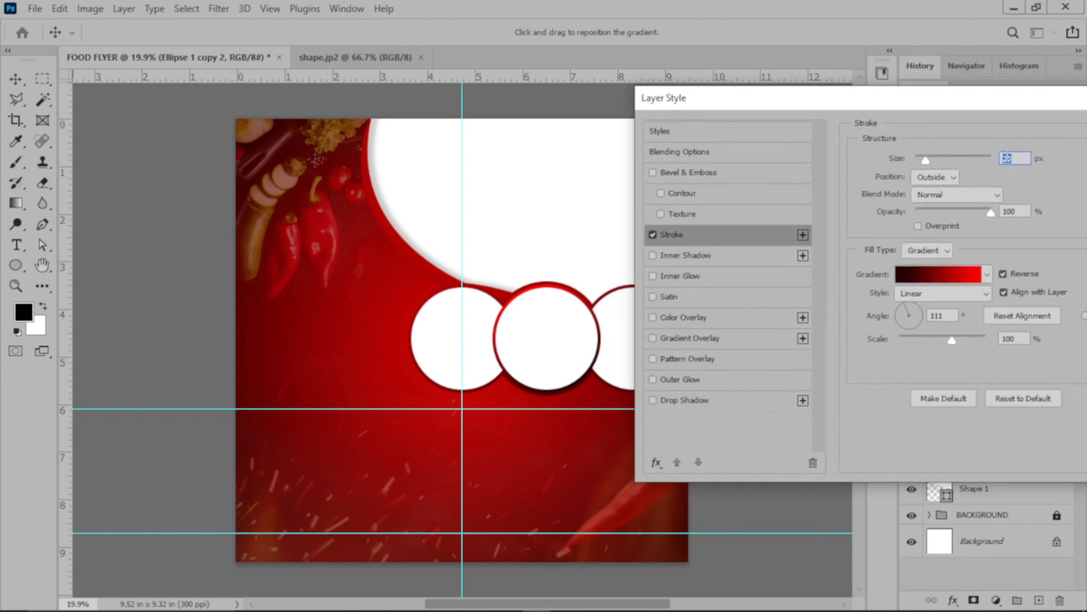
Set the middle circle's stroke size to 15 px, apply the layer style and deselect the circle.
{"action": "type", "text": "1"}
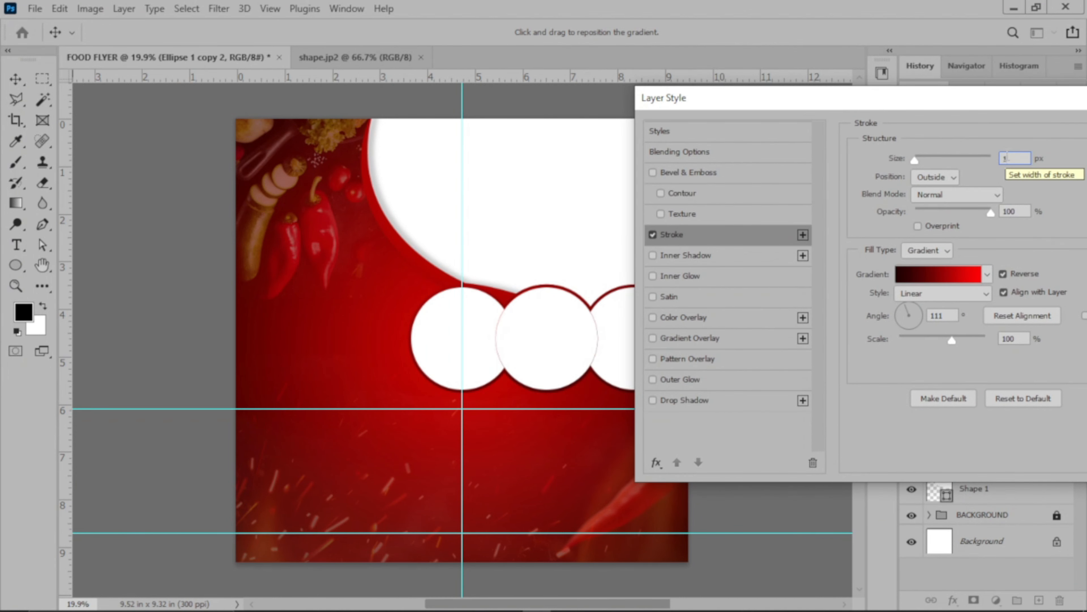
{"action": "type", "text": "4"}
{"action": "key", "text": "Up"}
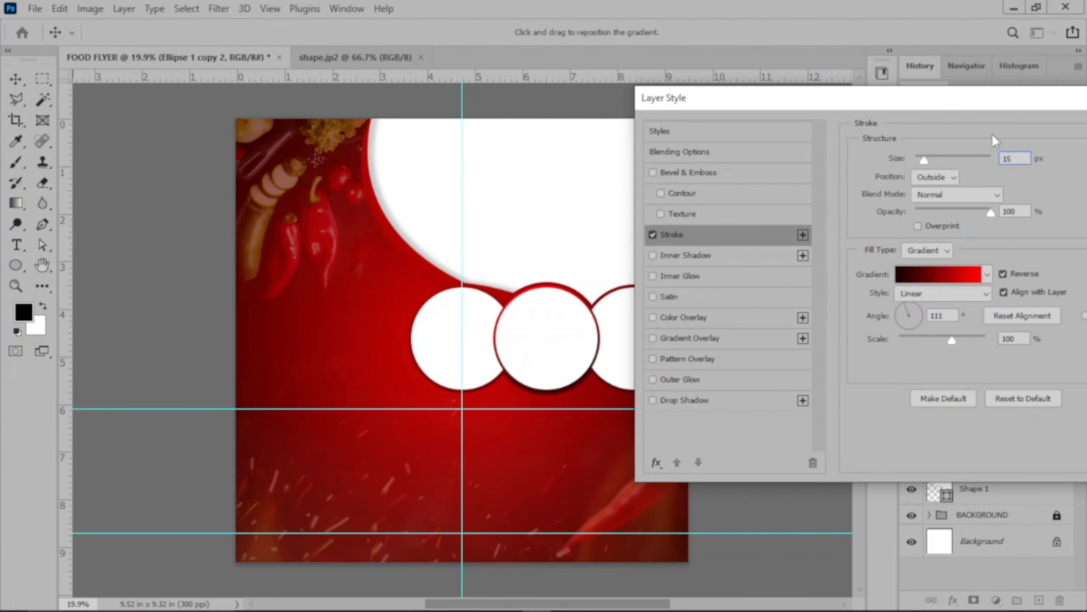
{"action": "left_click_drag", "start_coordinate": [1005, 98], "coordinate": [913, 95]}
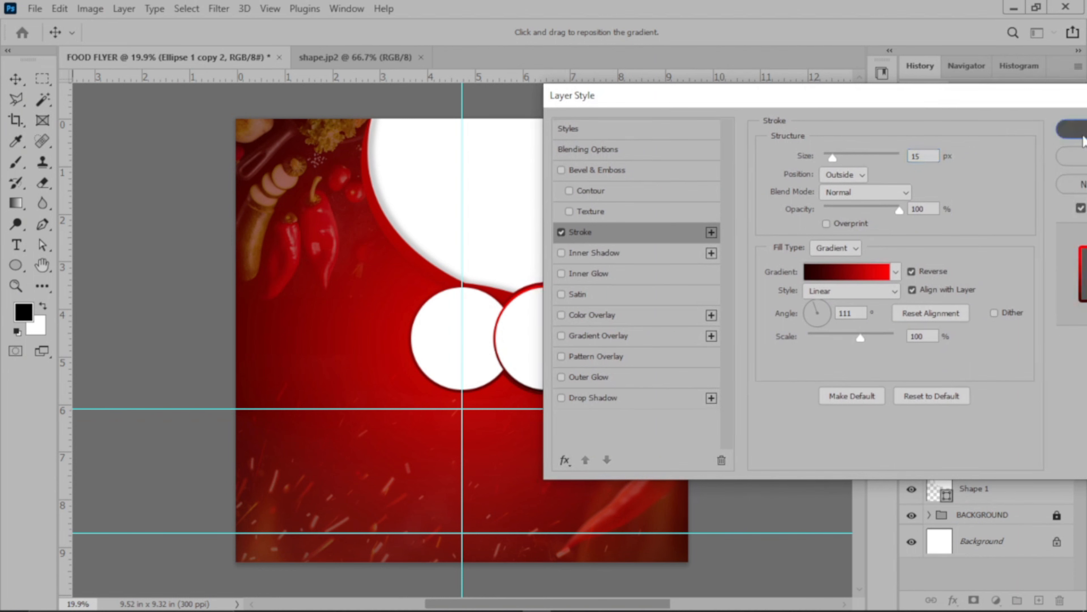
{"action": "key", "text": "Return"}
{"action": "left_click", "coordinate": [792, 304]}
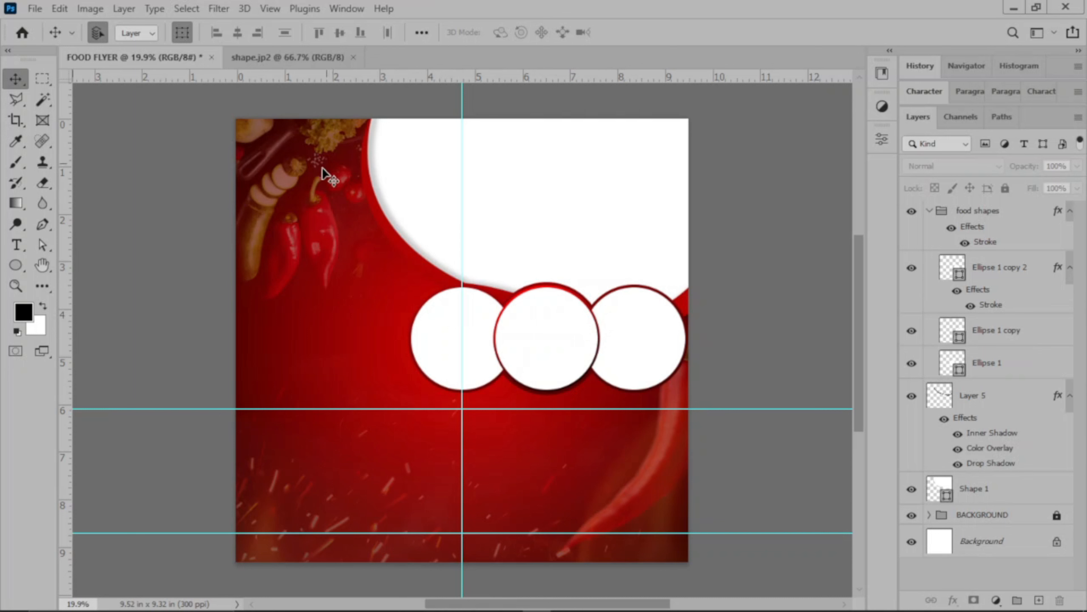
Draw a horizontal line about 9.55 in wide across the flyer along the upper horizontal guide and fill it white.
{"action": "left_click", "coordinate": [15, 265]}
{"action": "left_click", "coordinate": [73, 325]}
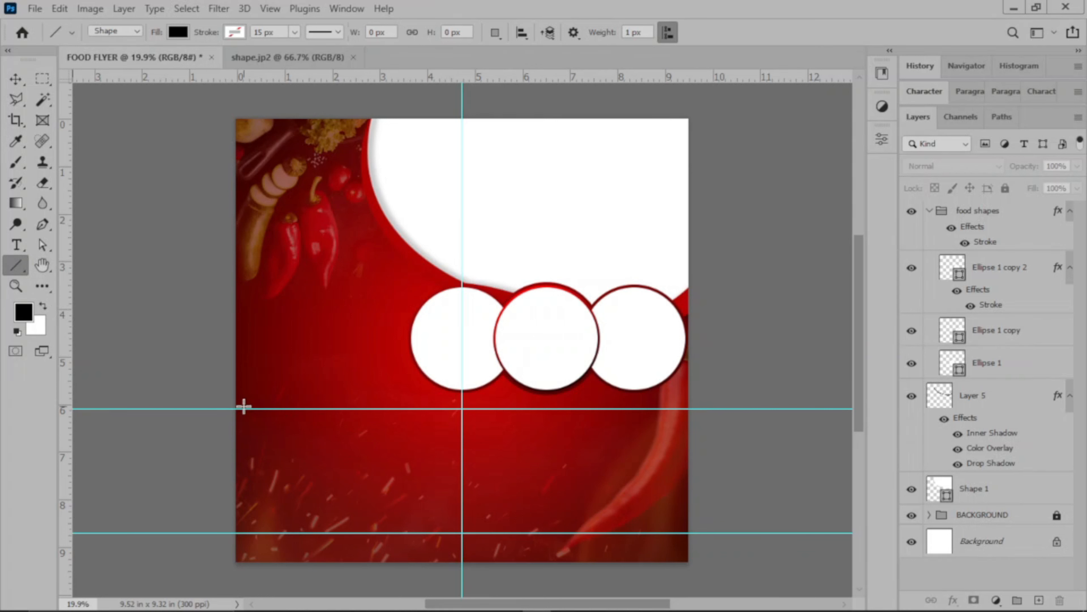
{"action": "mouse_move", "coordinate": [234, 408]}
{"action": "left_mouse_down"}
{"action": "mouse_move", "coordinate": [739, 398]}
{"action": "mouse_move", "coordinate": [688, 411]}
{"action": "left_mouse_up"}
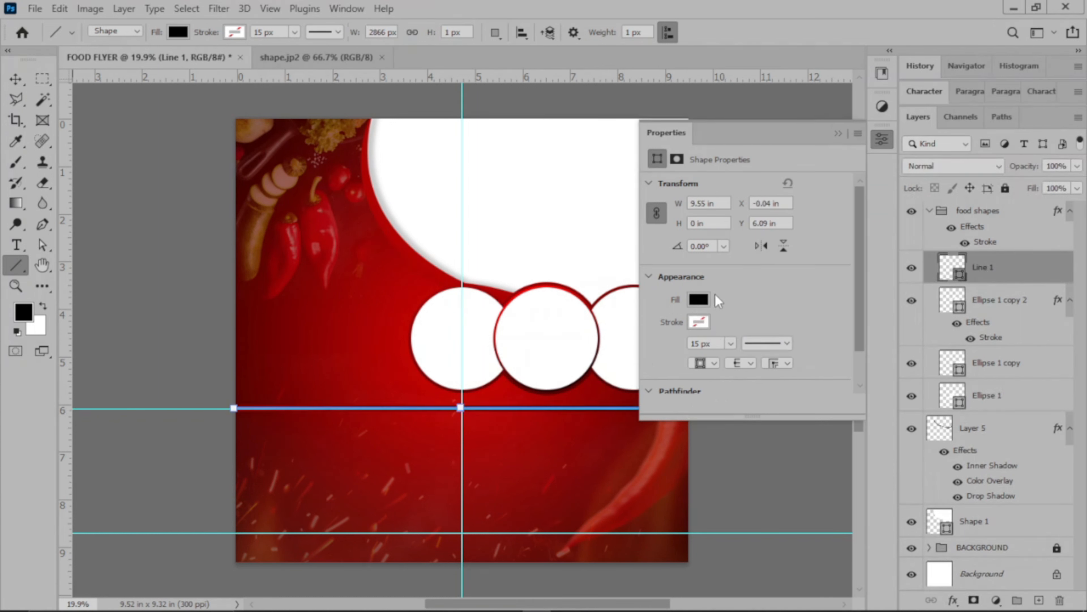
{"action": "left_click", "coordinate": [699, 300]}
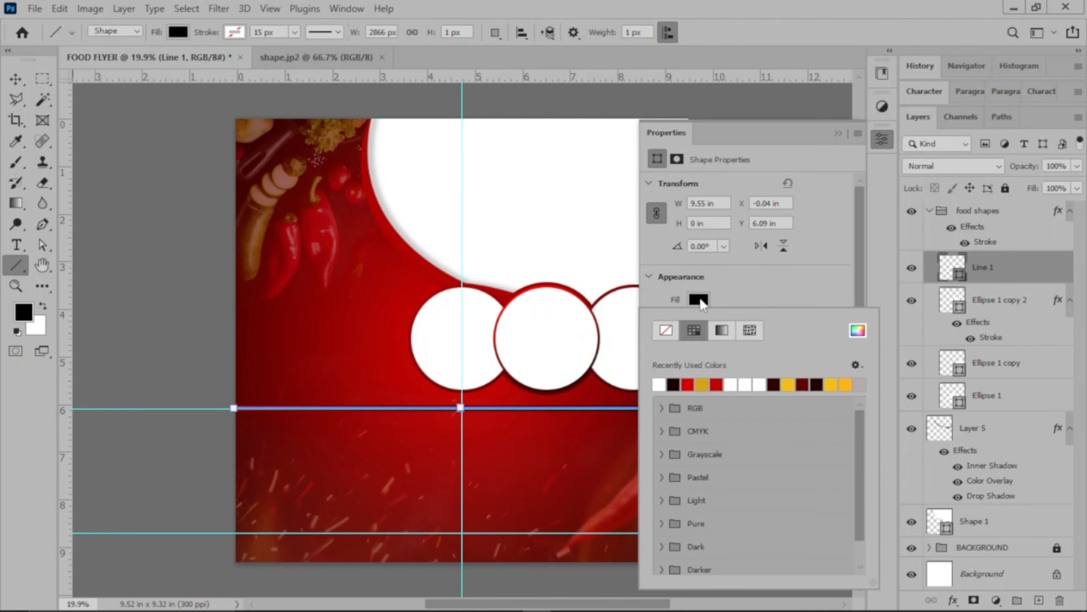
{"action": "left_click", "coordinate": [665, 383]}
{"action": "left_click", "coordinate": [823, 255]}
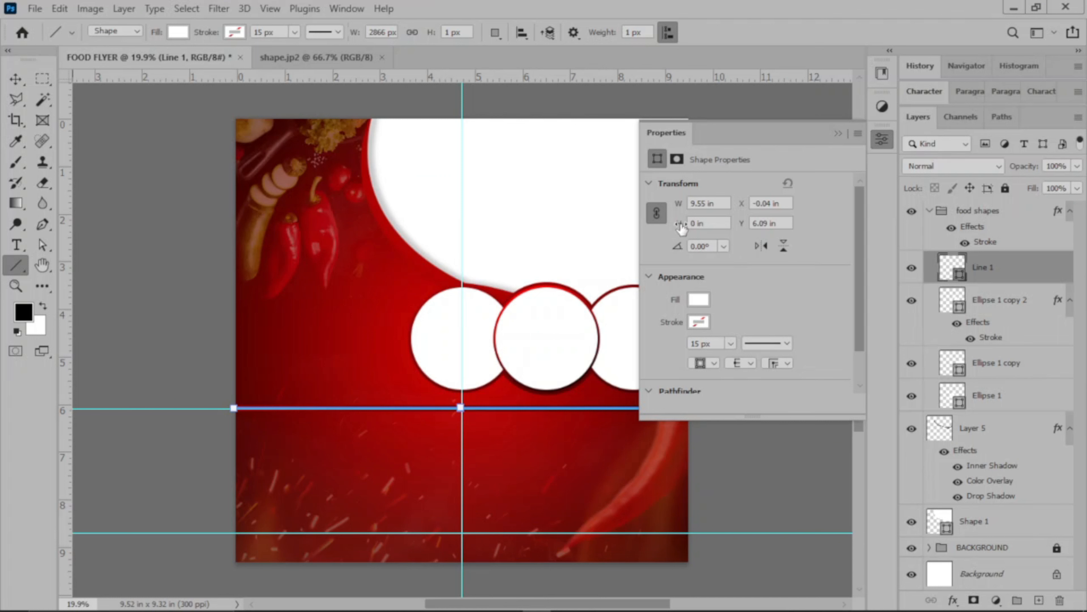
Increase the line's height to 0.02 in with proportions linked, and deselect the line.
{"action": "left_click_drag", "start_coordinate": [681, 227], "coordinate": [682, 227]}
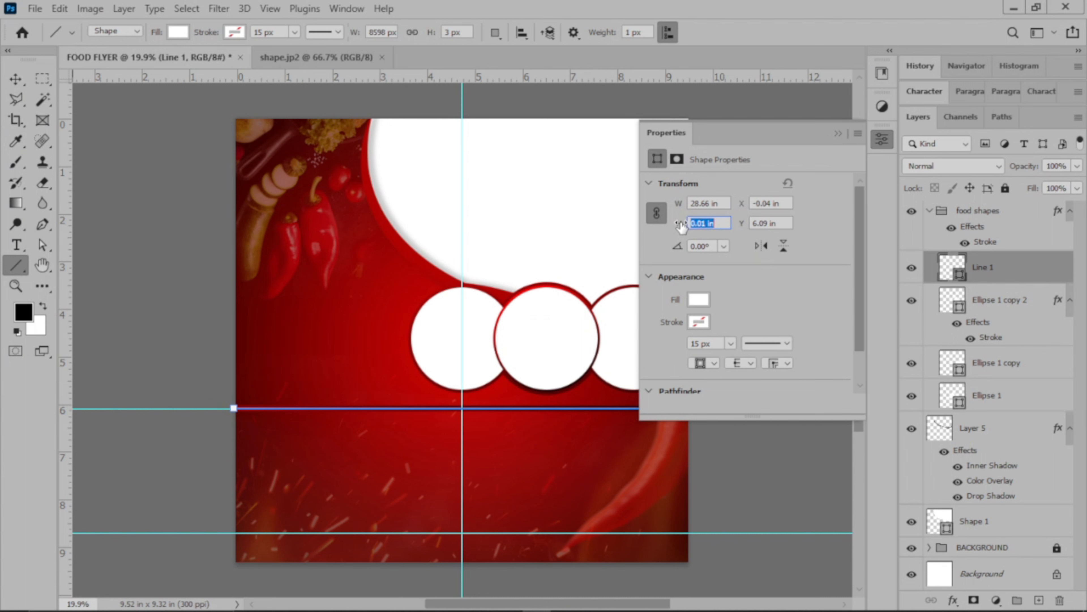
{"action": "left_click_drag", "start_coordinate": [681, 227], "coordinate": [686, 227]}
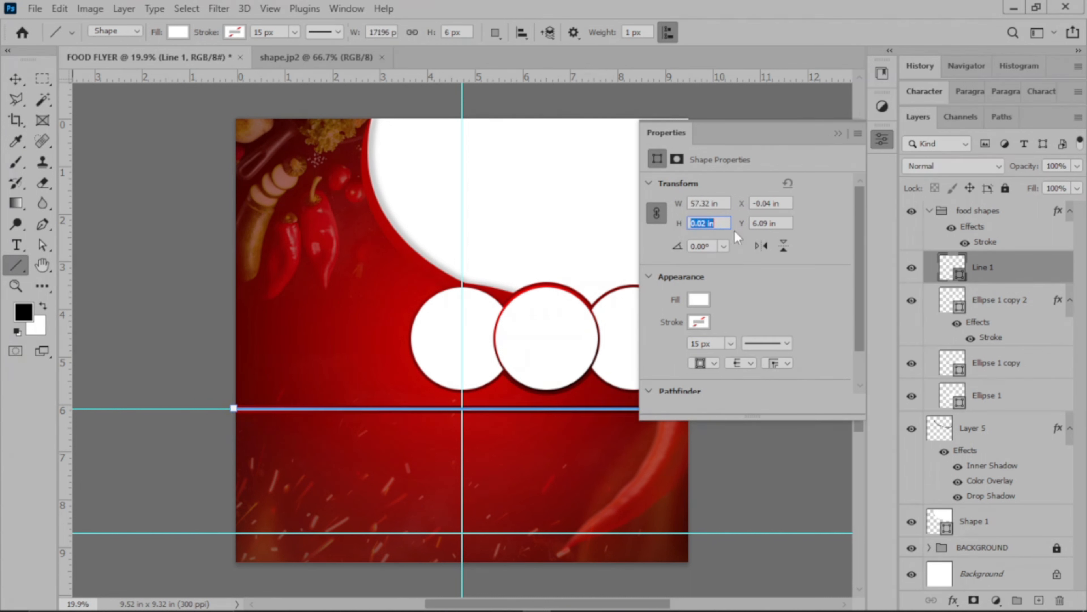
{"action": "left_click", "coordinate": [843, 134]}
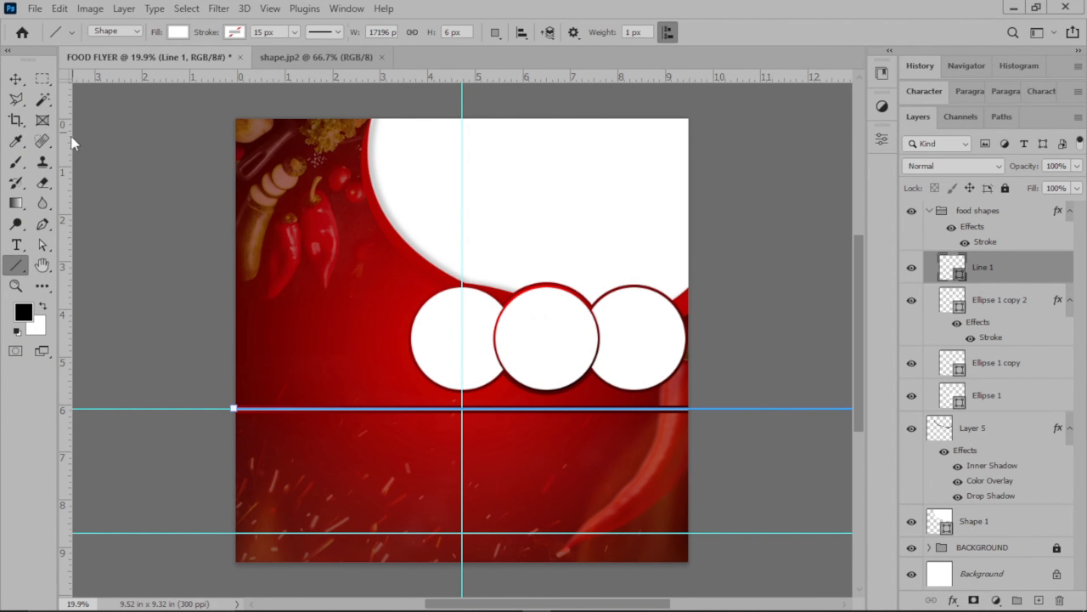
{"action": "left_click", "coordinate": [17, 78]}
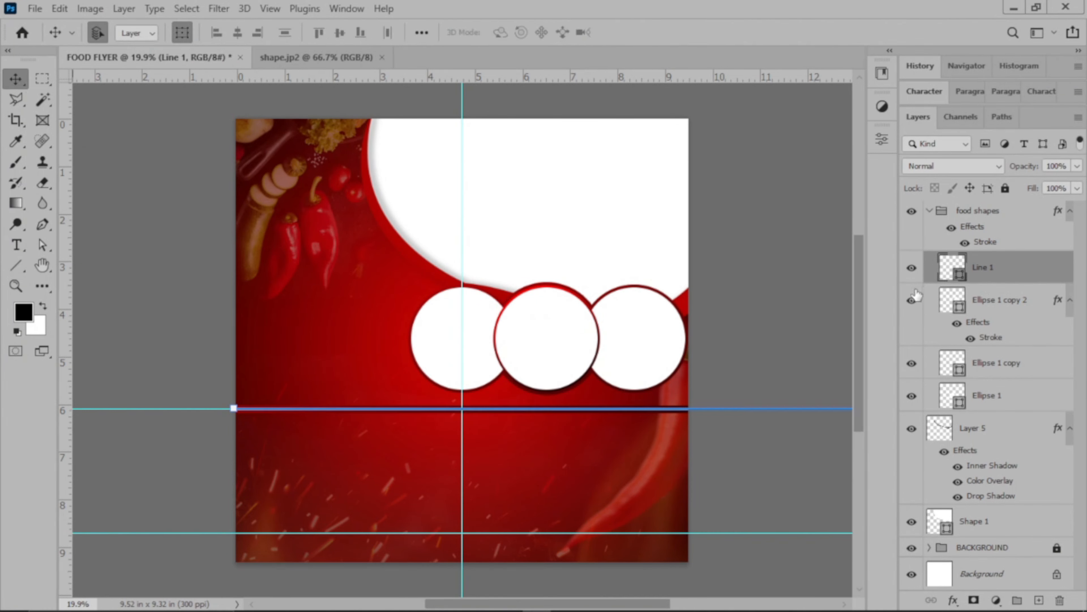
{"action": "left_click", "coordinate": [769, 355]}
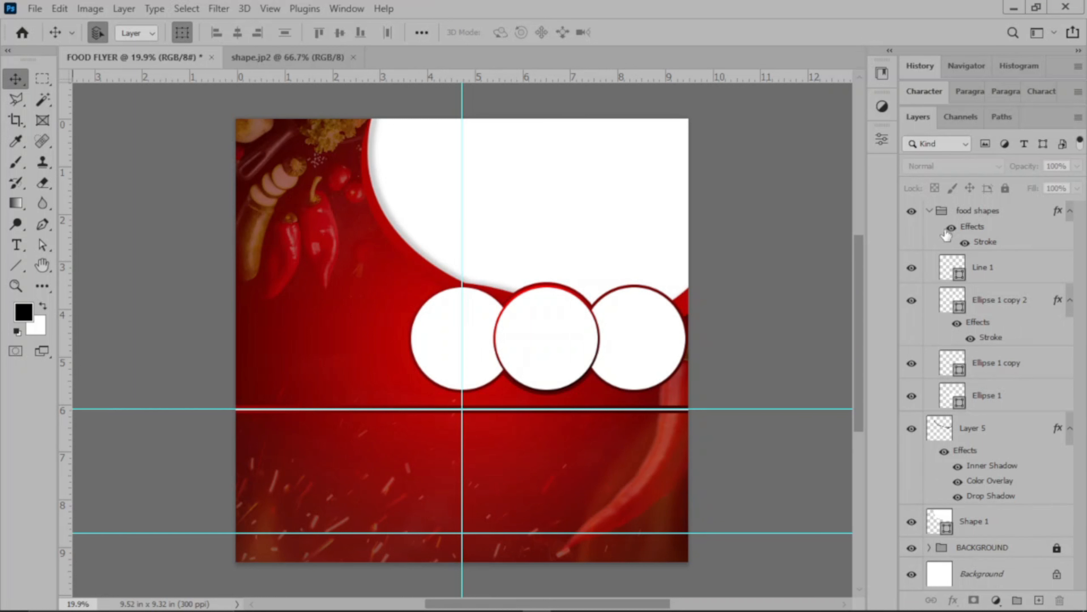
Move the Line 1 layer out of the food shapes group to above it, and collapse the group.
{"action": "left_click_drag", "start_coordinate": [992, 264], "coordinate": [990, 207]}
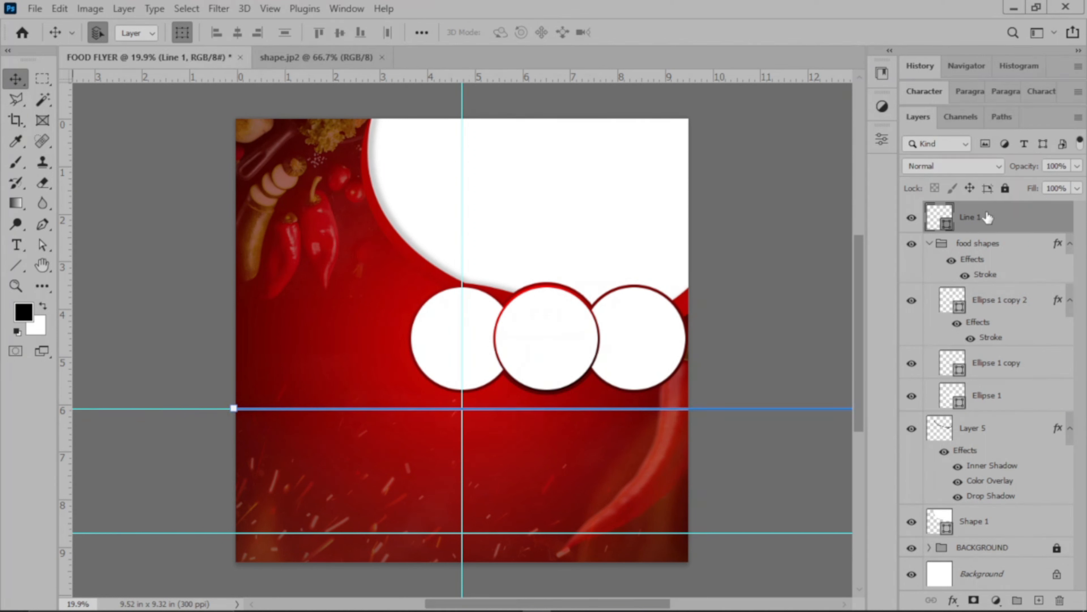
{"action": "left_click", "coordinate": [929, 243]}
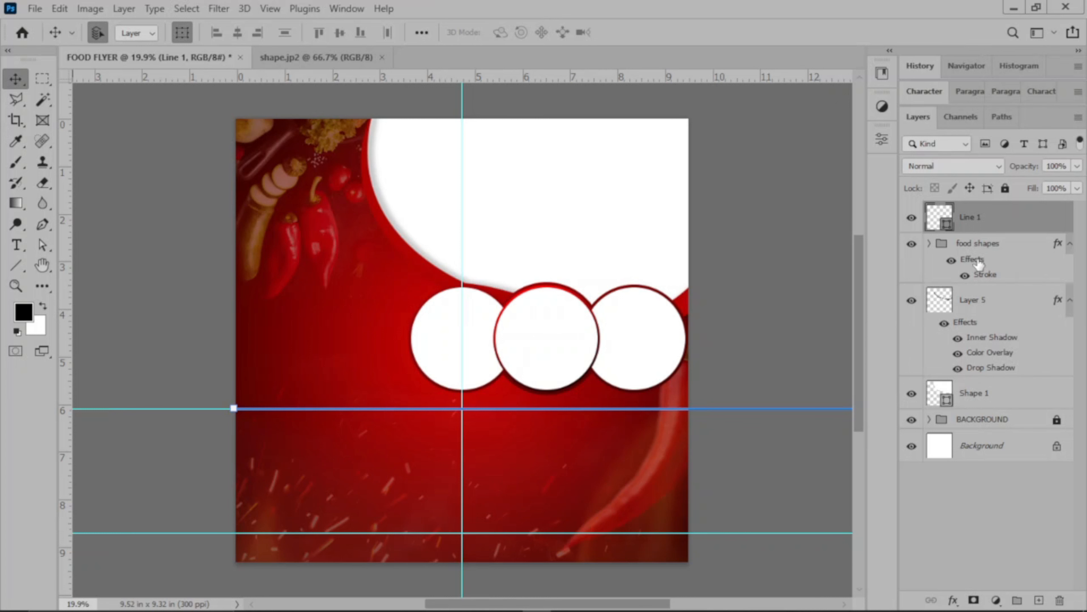
{"action": "left_click", "coordinate": [757, 351]}
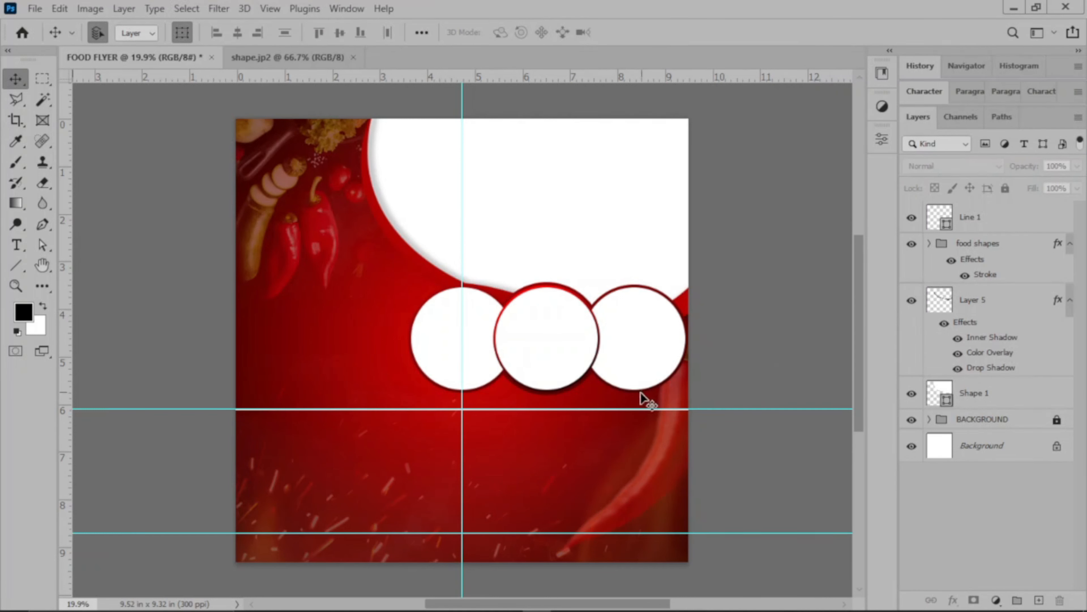
Duplicate the white line's layer.
{"action": "left_click", "coordinate": [1027, 224]}
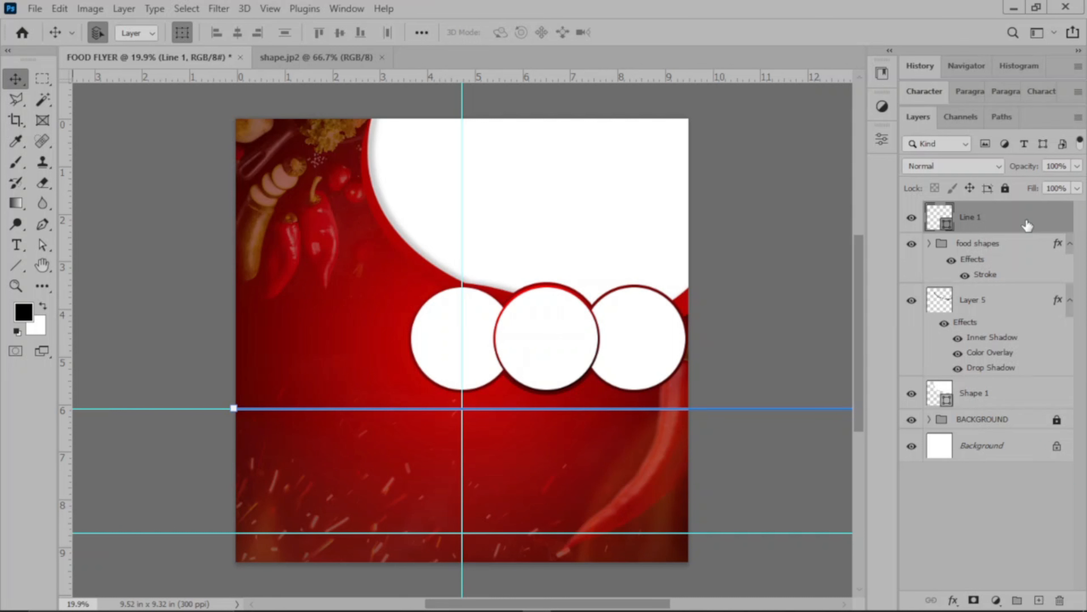
{"action": "key", "text": "ctrl"}
{"action": "key", "text": "ctrl+j"}
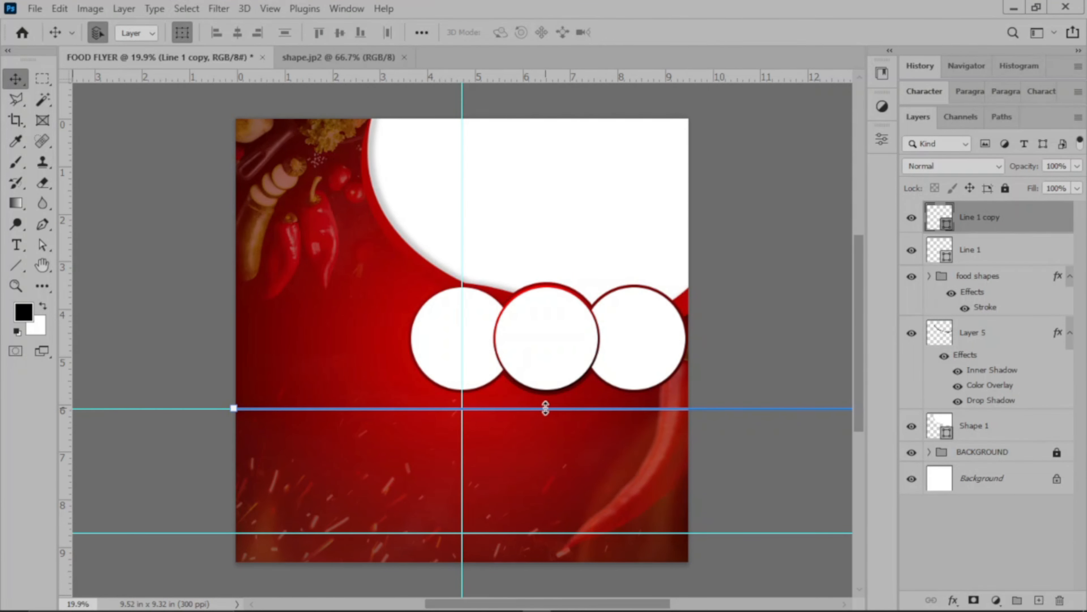
Move the duplicated line down onto the lower horizontal guide near the flyer's bottom edge and deselect it.
{"action": "key", "text": "ctrl+plus"}
{"action": "scroll", "coordinate": [547, 407], "scroll_direction": "down", "scroll_amount": 3}
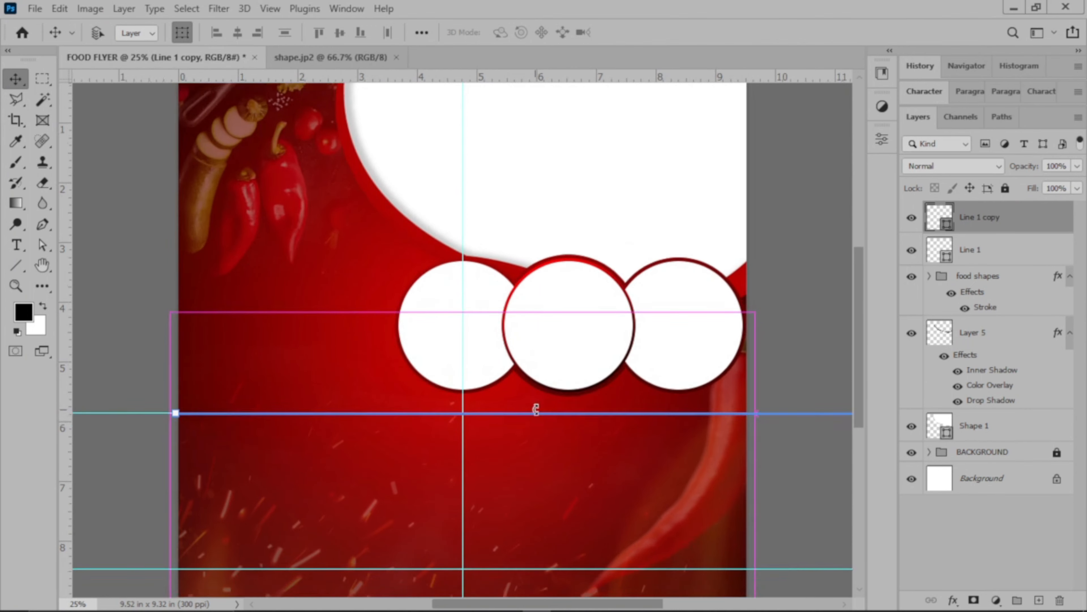
{"action": "scroll", "coordinate": [540, 413], "scroll_direction": "down", "scroll_amount": 1}
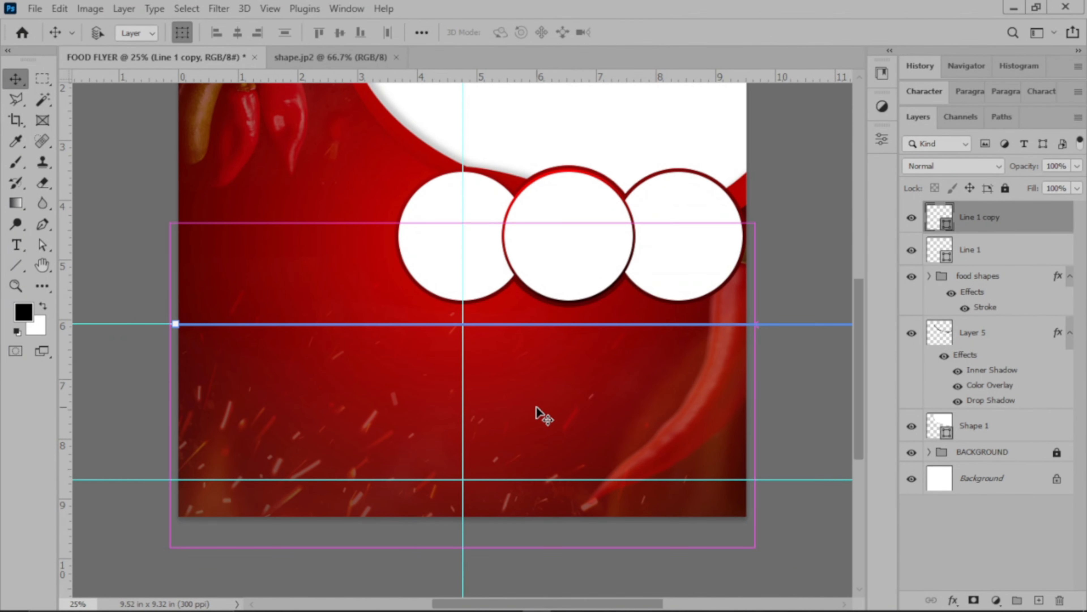
{"action": "key", "text": "ctrl+plus"}
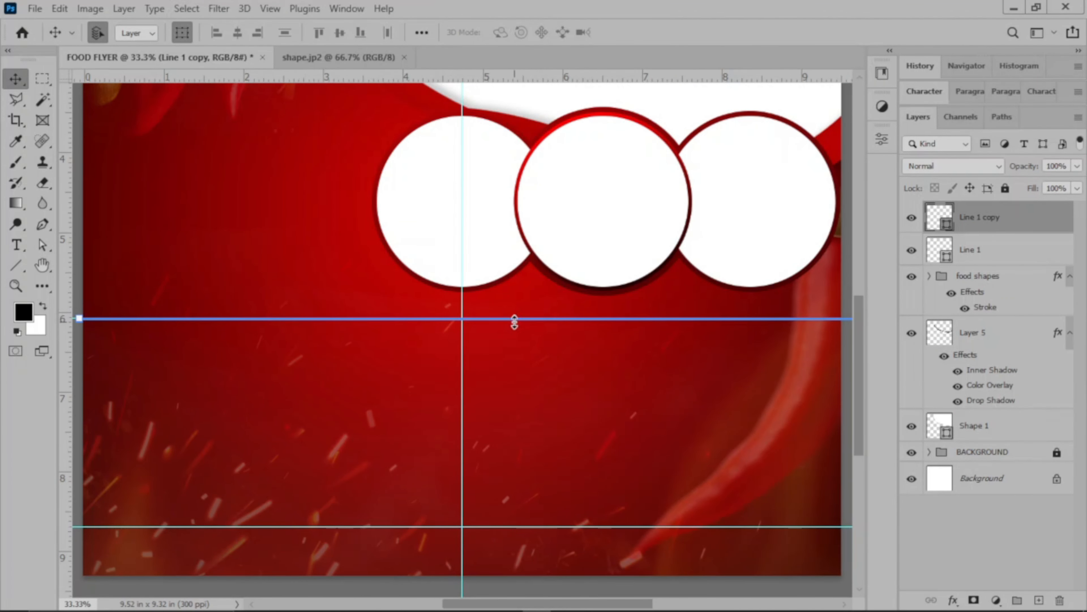
{"action": "key", "text": "ctrl+h"}
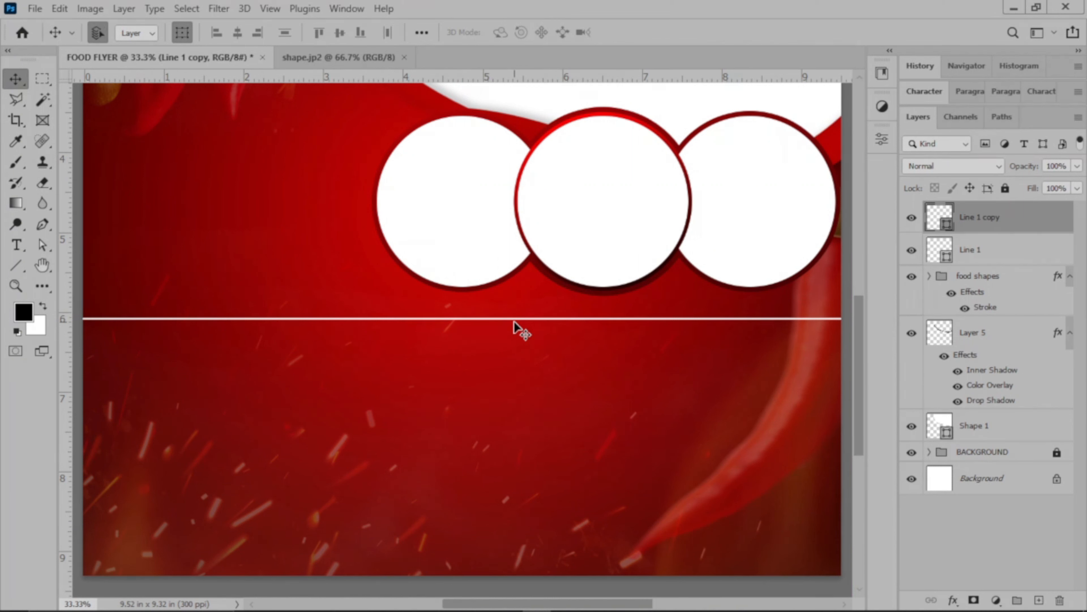
{"action": "key", "text": "ctrl+h"}
{"action": "left_click_drag", "start_coordinate": [515, 319], "coordinate": [517, 285]}
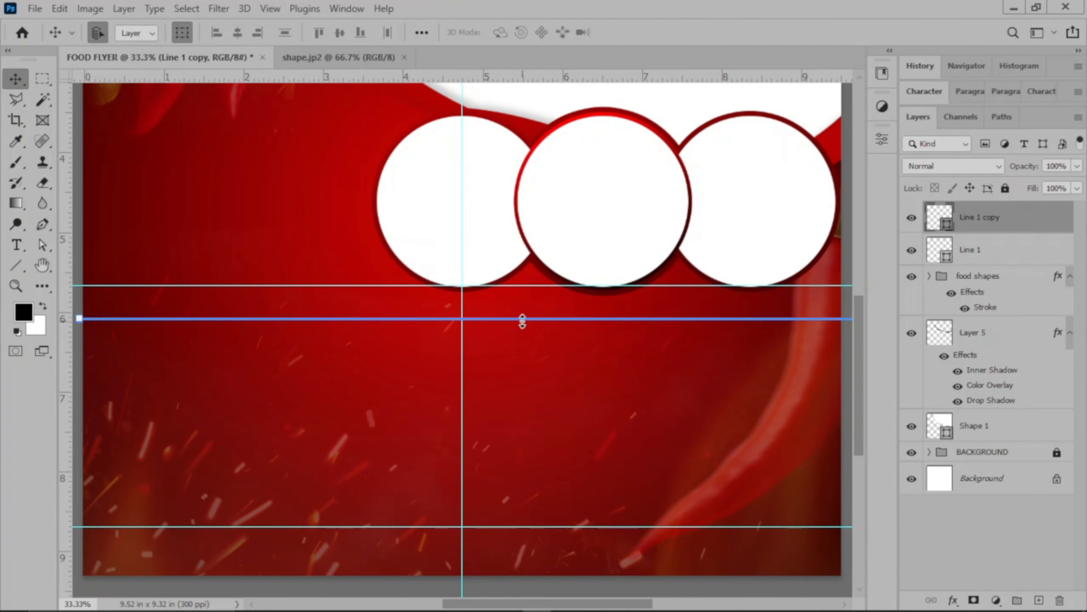
{"action": "left_click_drag", "start_coordinate": [526, 324], "coordinate": [541, 529]}
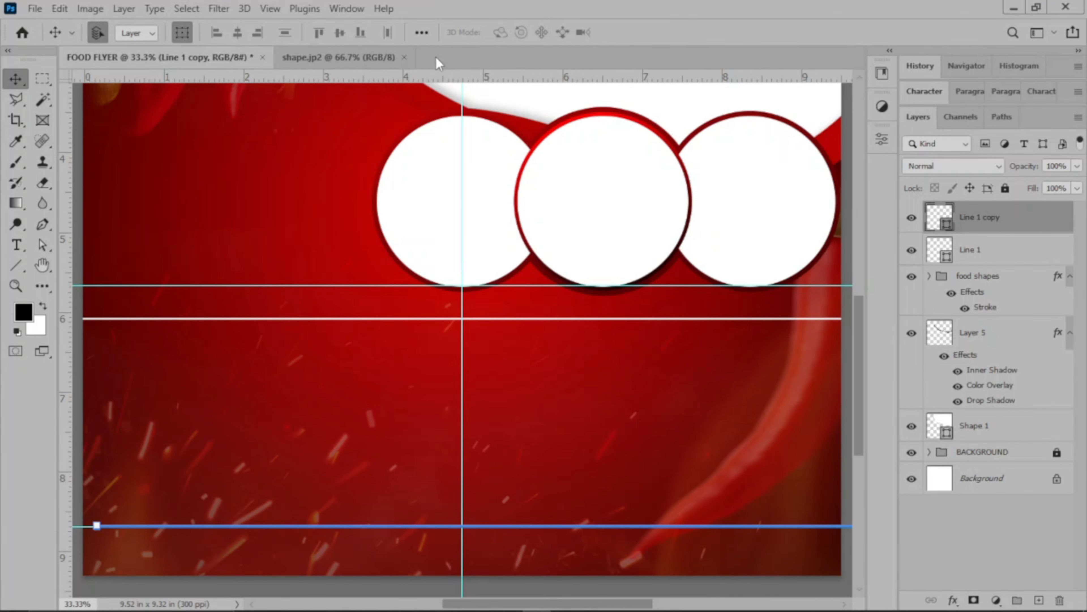
{"action": "key", "text": "ctrl+0"}
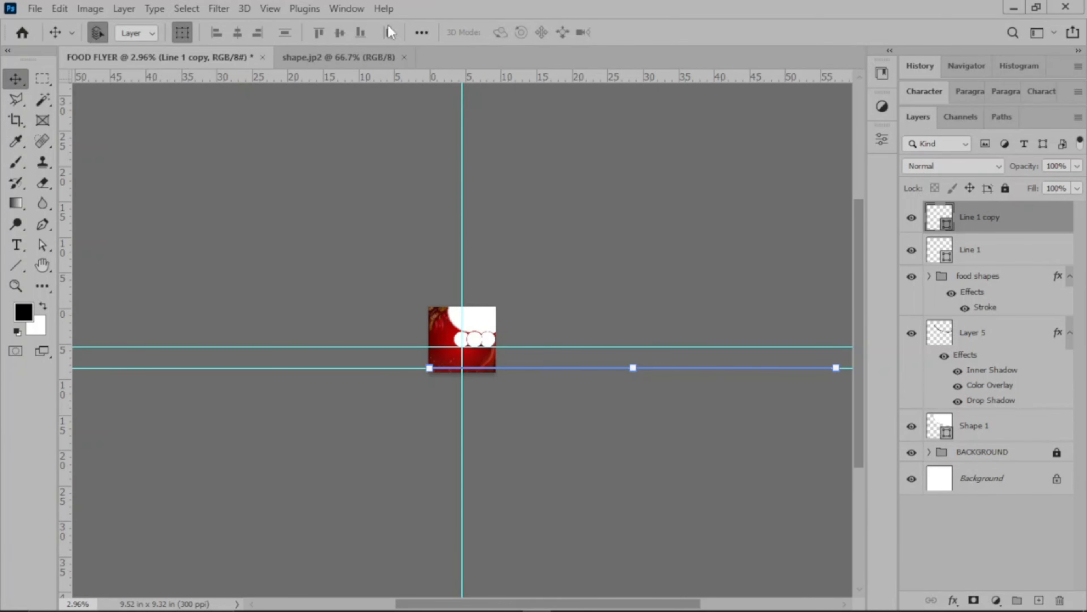
{"action": "left_click", "coordinate": [574, 201]}
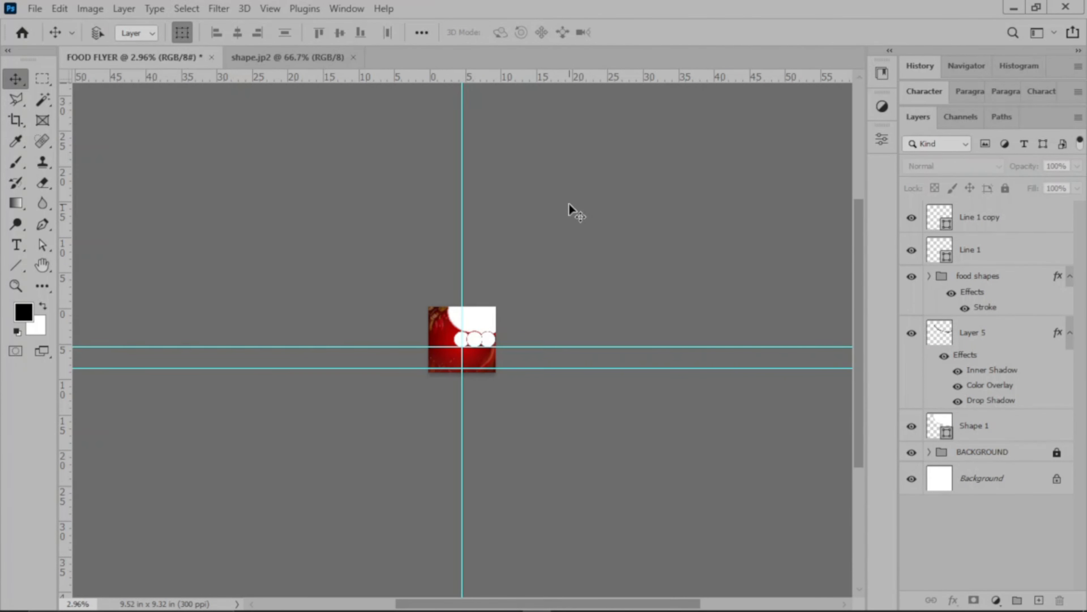
{"action": "key", "text": "ctrl+0"}
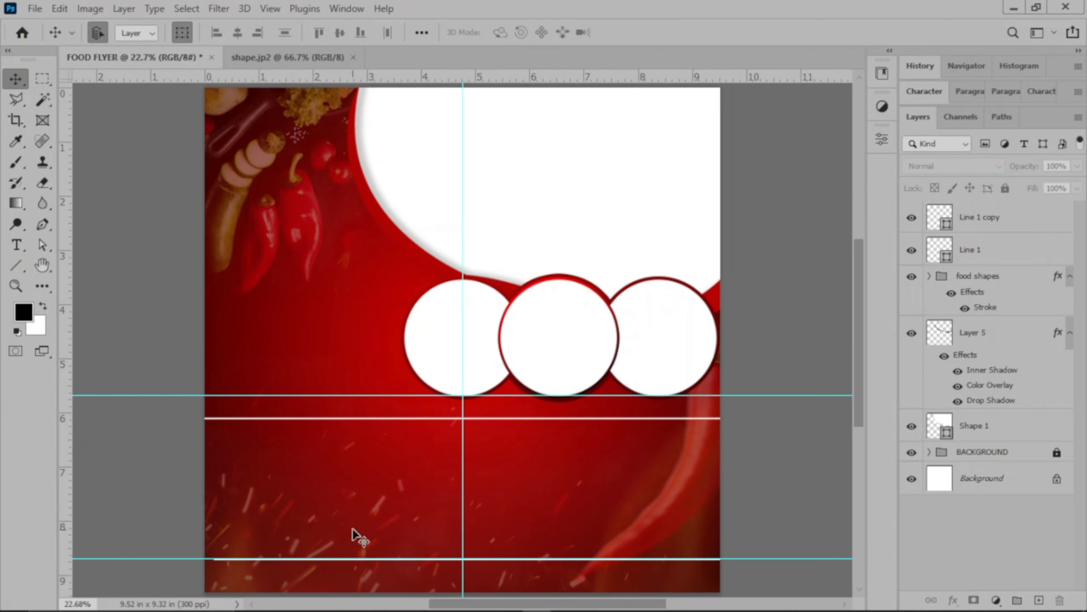
Remove both horizontal guides and shift the lower white line left until it spans the flyer's full width.
{"action": "mouse_move", "coordinate": [409, 76]}
{"action": "left_mouse_down"}
{"action": "mouse_move", "coordinate": [410, 119]}
{"action": "mouse_move", "coordinate": [401, 65]}
{"action": "mouse_move", "coordinate": [402, 75]}
{"action": "left_mouse_up"}
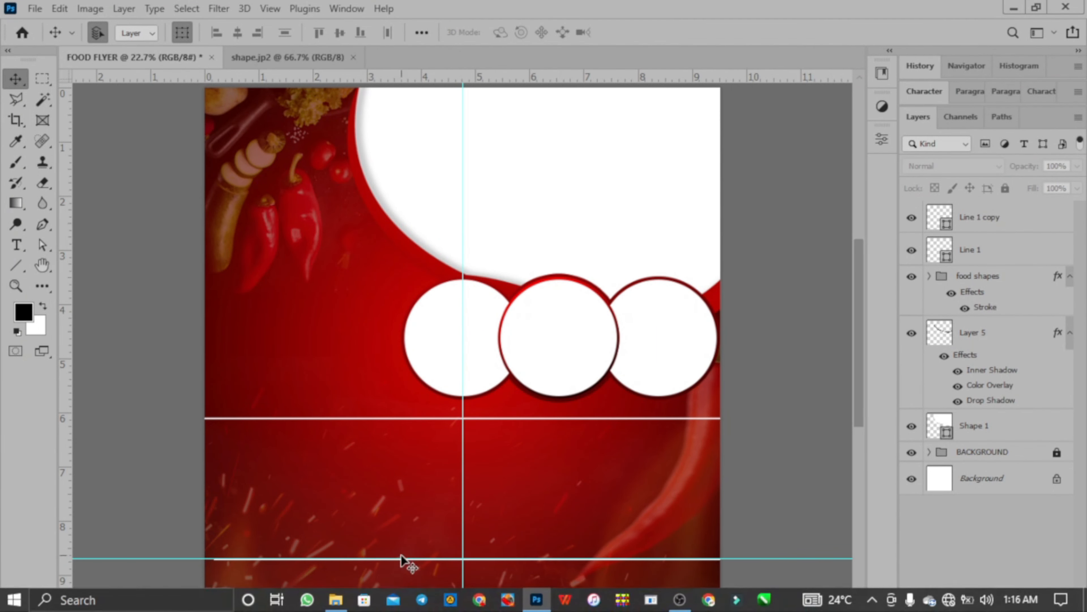
{"action": "left_click_drag", "start_coordinate": [401, 559], "coordinate": [420, 81]}
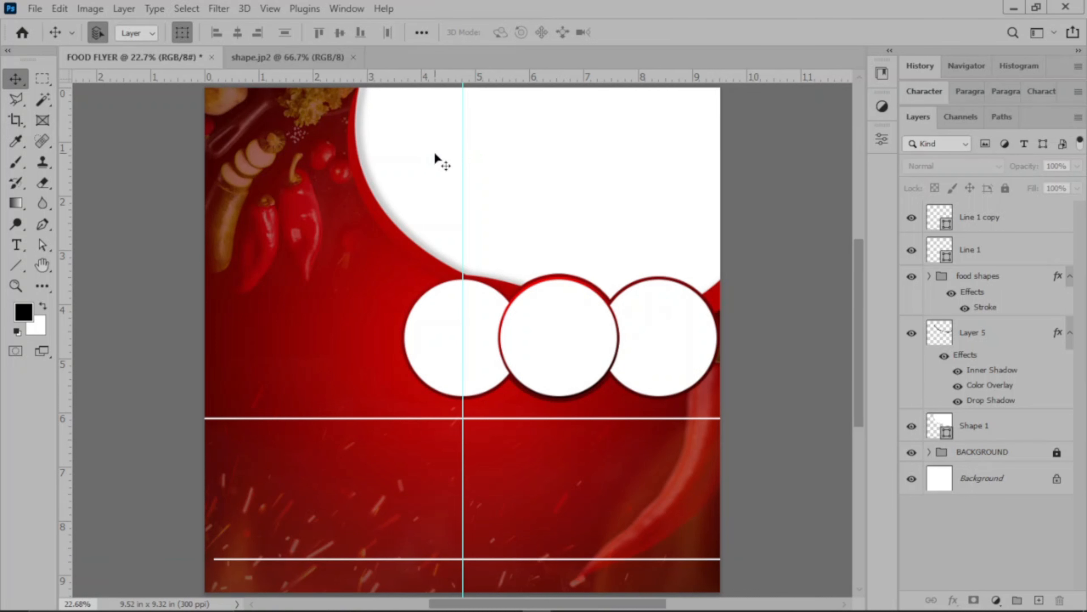
{"action": "left_click", "coordinate": [477, 560]}
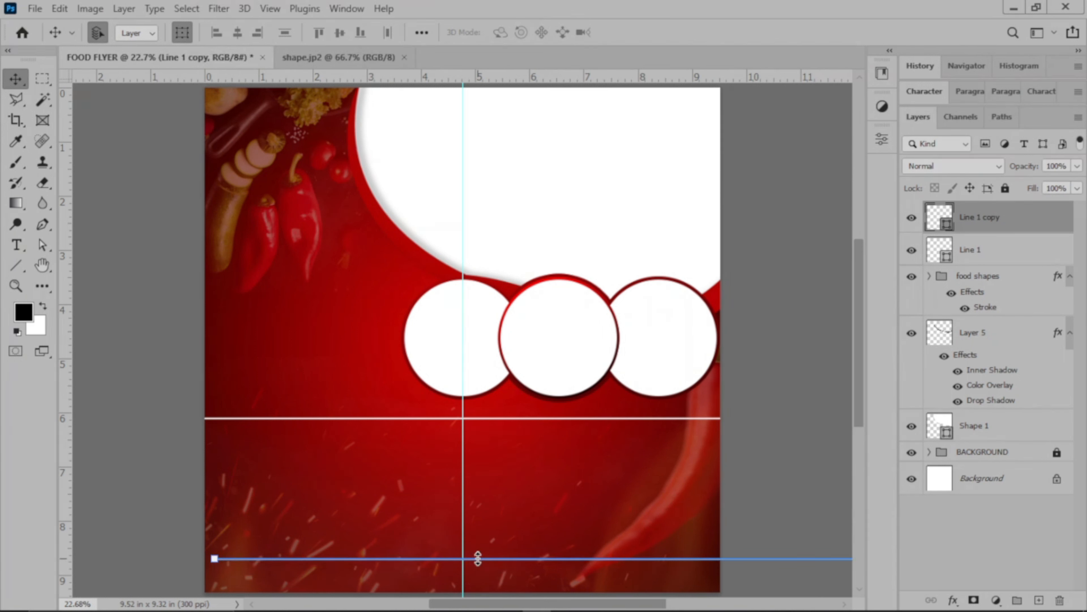
{"action": "key", "text": "shift+Left"}
{"action": "key", "text": "shift+Left"}
{"action": "key", "text": "shift+Left"}
{"action": "key", "text": "shift+Left"}
{"action": "key", "text": "shift+Left"}
{"action": "key", "text": "shift+Left"}
{"action": "key", "text": "shift+Left"}
{"action": "key", "text": "shift+Left"}
{"action": "key", "text": "shift+Left"}
{"action": "key", "text": "shift+Left"}
{"action": "key", "text": "shift+Left"}
{"action": "key", "text": "shift+Left"}
{"action": "key", "text": "shift+Left"}
{"action": "key", "text": "shift+Left"}
{"action": "key", "text": "shift+Left"}
{"action": "key", "text": "shift+Left"}
{"action": "key", "text": "shift+Left"}
{"action": "left_click", "coordinate": [769, 369]}
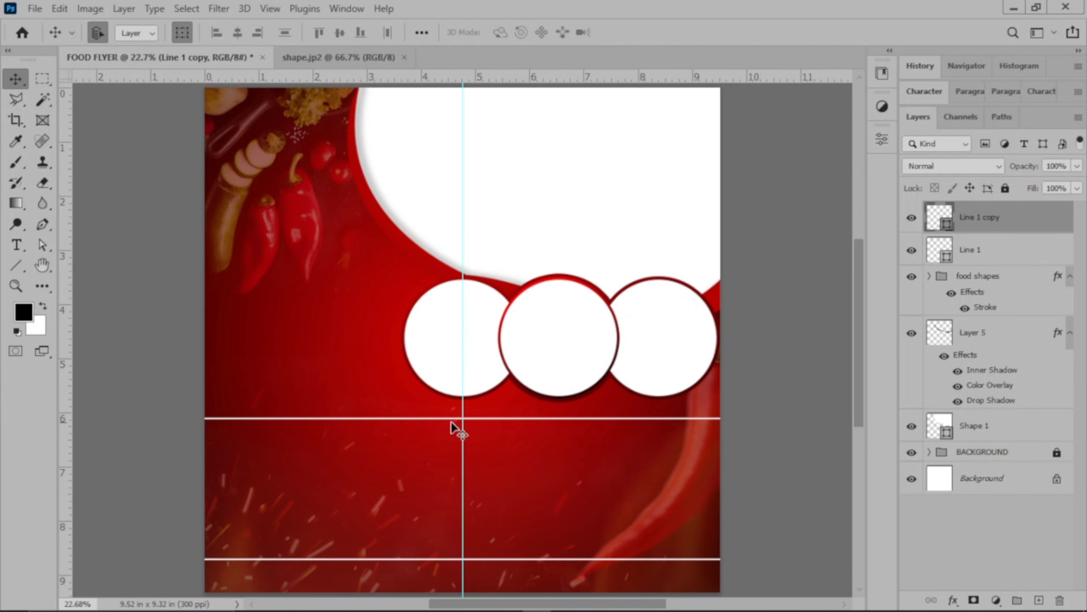
Nudge the upper white line slightly further left past the flyer's left edge and deselect it.
{"action": "left_click", "coordinate": [406, 418]}
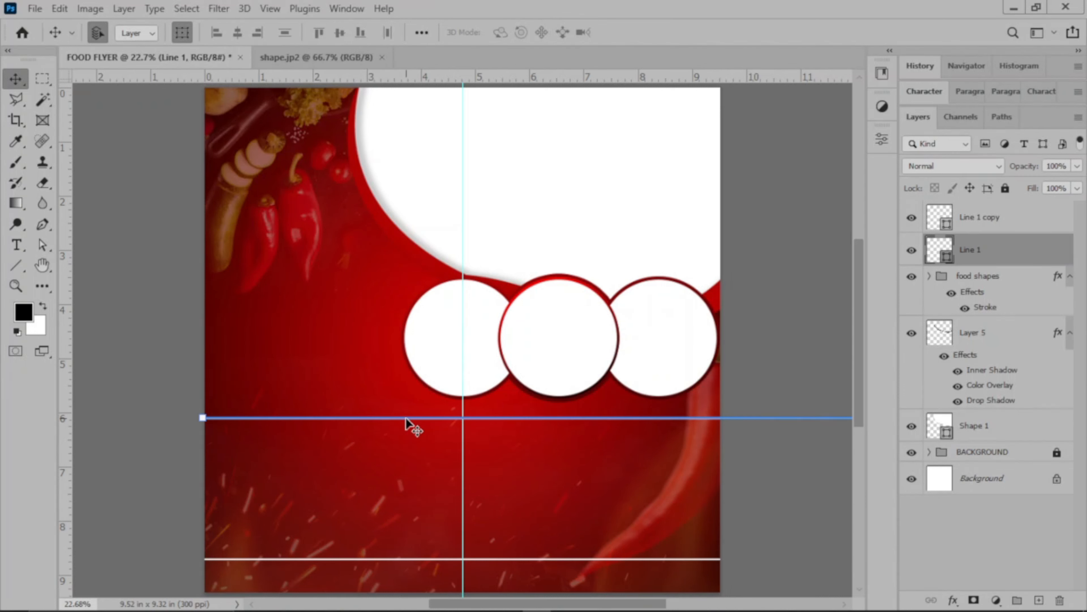
{"action": "key", "text": "shift+Left"}
{"action": "key", "text": "shift+Left"}
{"action": "key", "text": "shift+Left"}
{"action": "key", "text": "shift+Left"}
{"action": "key", "text": "shift+Left"}
{"action": "key", "text": "shift+Left"}
{"action": "key", "text": "shift+Left"}
{"action": "key", "text": "shift+Left"}
{"action": "key", "text": "shift+Left"}
{"action": "key", "text": "shift+Left"}
{"action": "key", "text": "shift+Left"}
{"action": "left_click", "coordinate": [785, 304]}
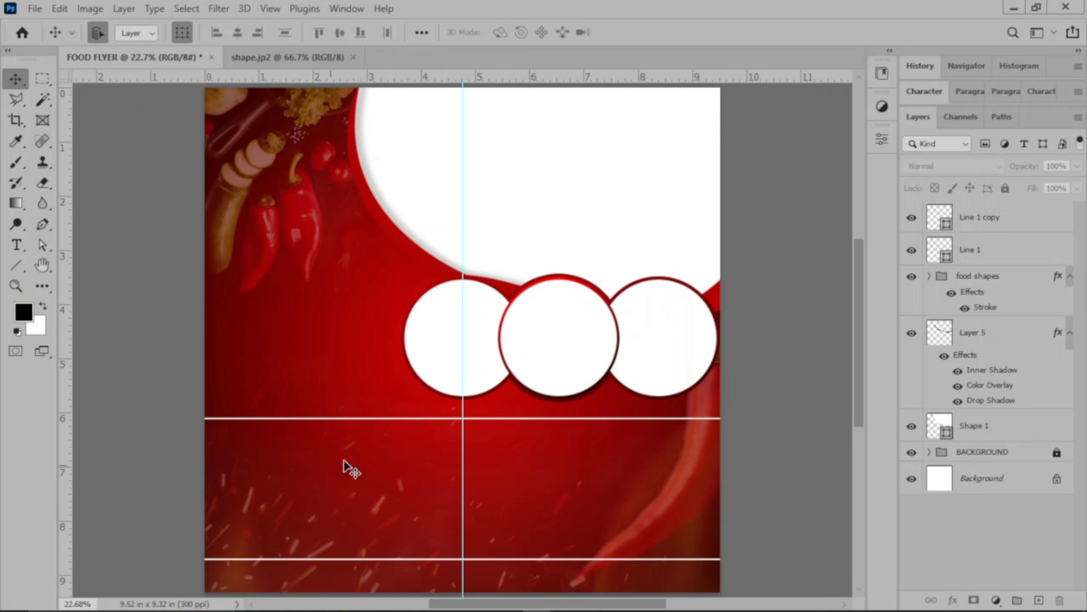
Draw a rectangle about 4.44 by 2.22 in between the two white lines, in the flyer's lower-left area beside the vertical guide.
{"action": "left_click", "coordinate": [21, 268]}
{"action": "key", "text": "u"}
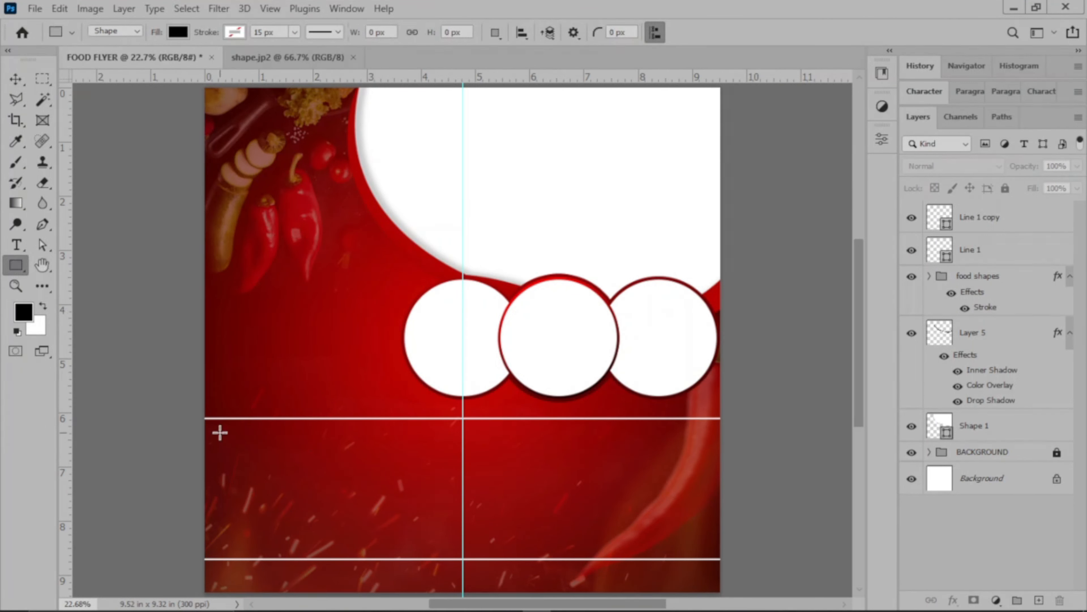
{"action": "left_click_drag", "start_coordinate": [214, 432], "coordinate": [455, 552]}
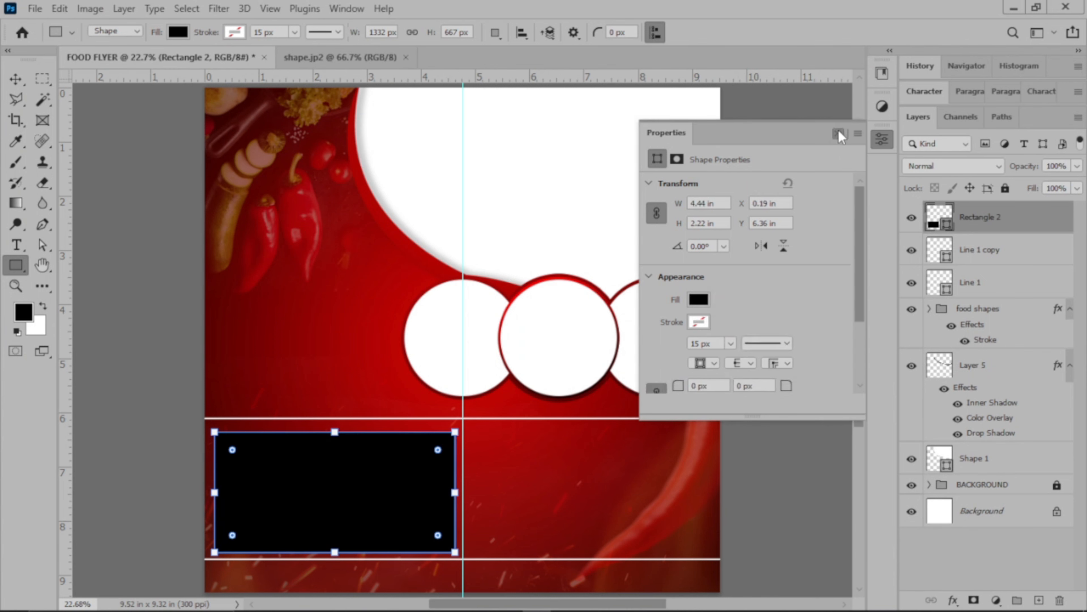
{"action": "left_click", "coordinate": [839, 134]}
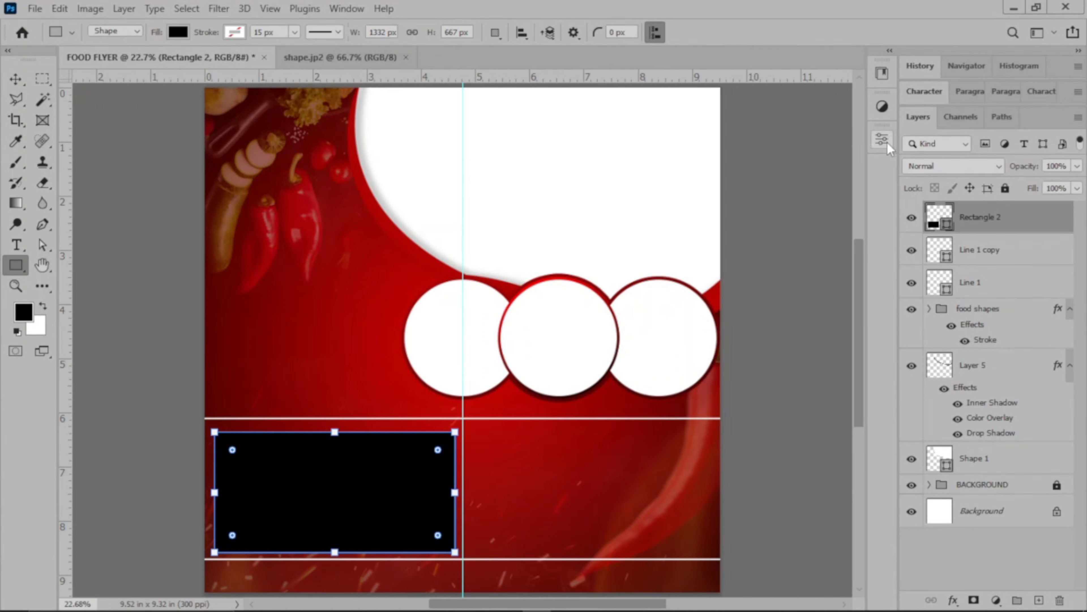
Fill the rectangle white and move it slightly up between the two lines.
{"action": "left_click", "coordinate": [179, 33]}
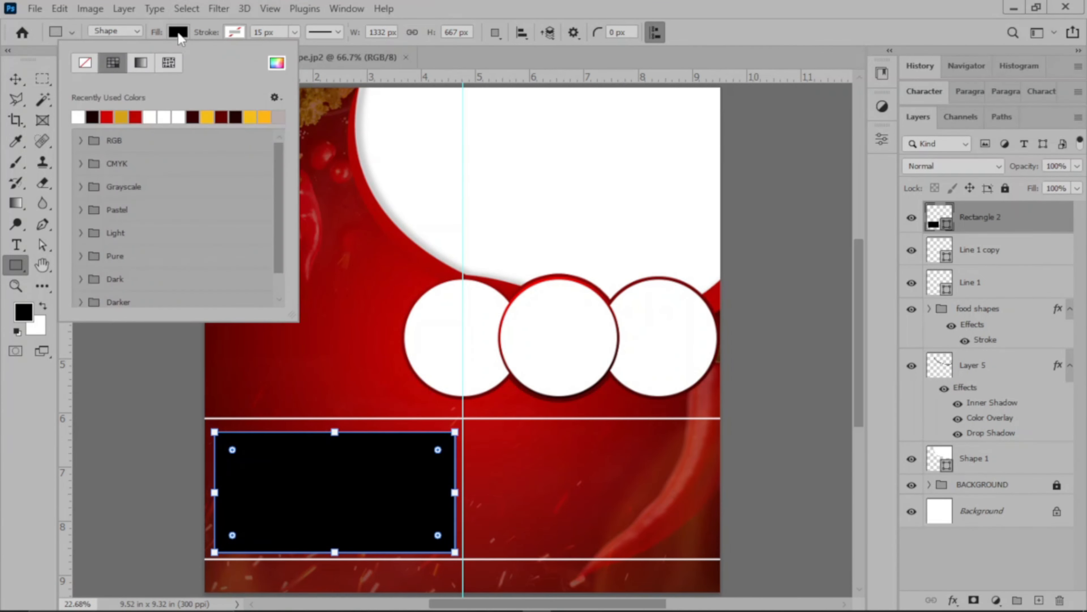
{"action": "left_click", "coordinate": [78, 117]}
{"action": "left_click", "coordinate": [642, 345]}
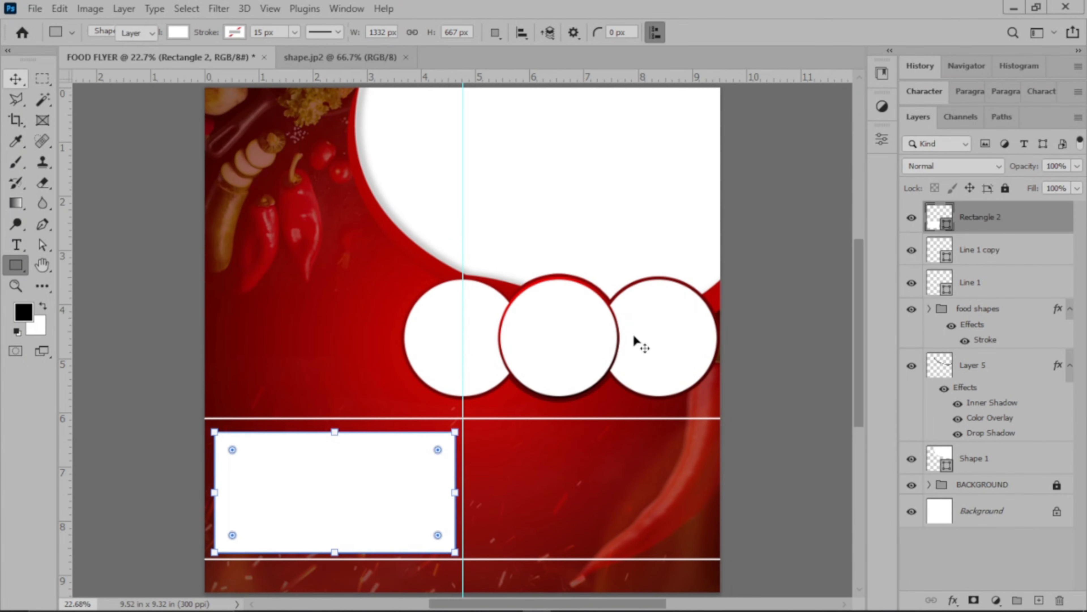
{"action": "key", "text": "v"}
{"action": "left_click_drag", "start_coordinate": [362, 481], "coordinate": [364, 478]}
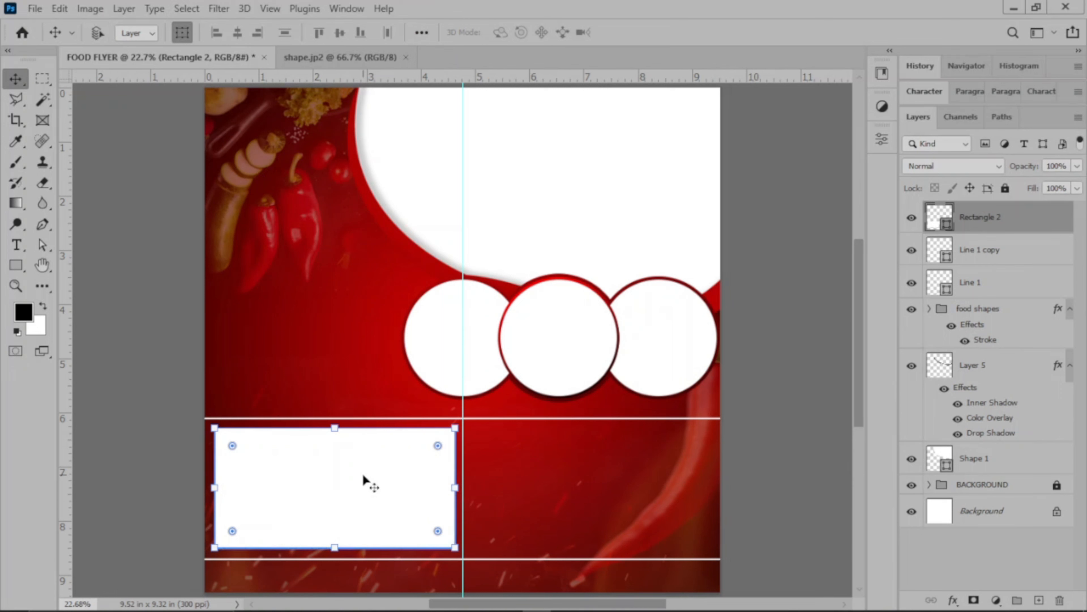
Duplicate the white rectangle beside the vertical guide's opposite side, then shift both rectangles slightly left and deselect them.
{"action": "key", "text": "ctrl+j"}
{"action": "left_click_drag", "start_coordinate": [363, 473], "coordinate": [621, 478]}
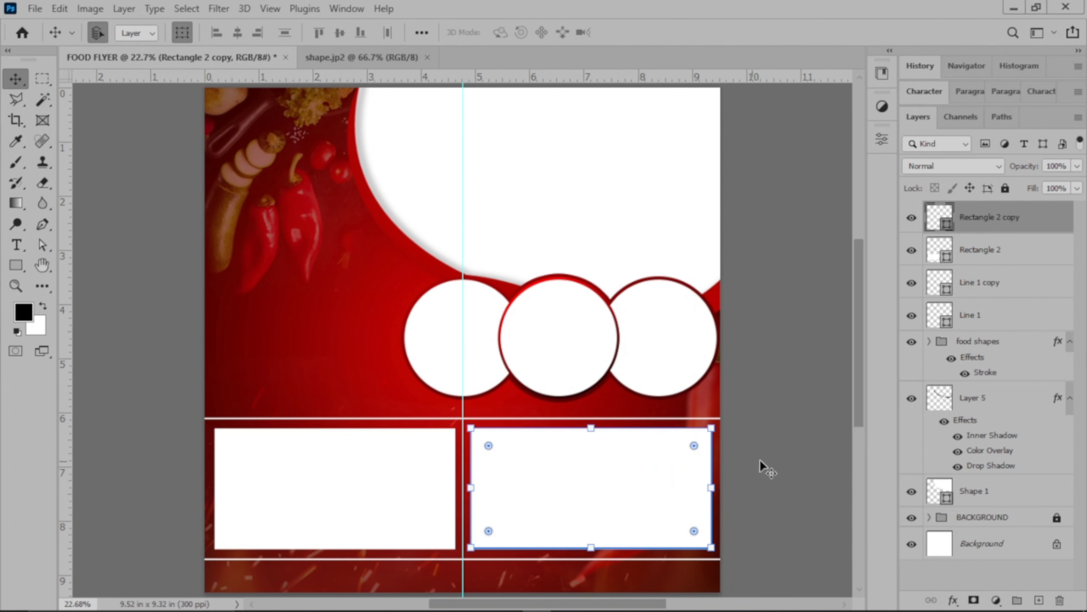
{"action": "left_click_drag", "start_coordinate": [197, 497], "coordinate": [659, 505]}
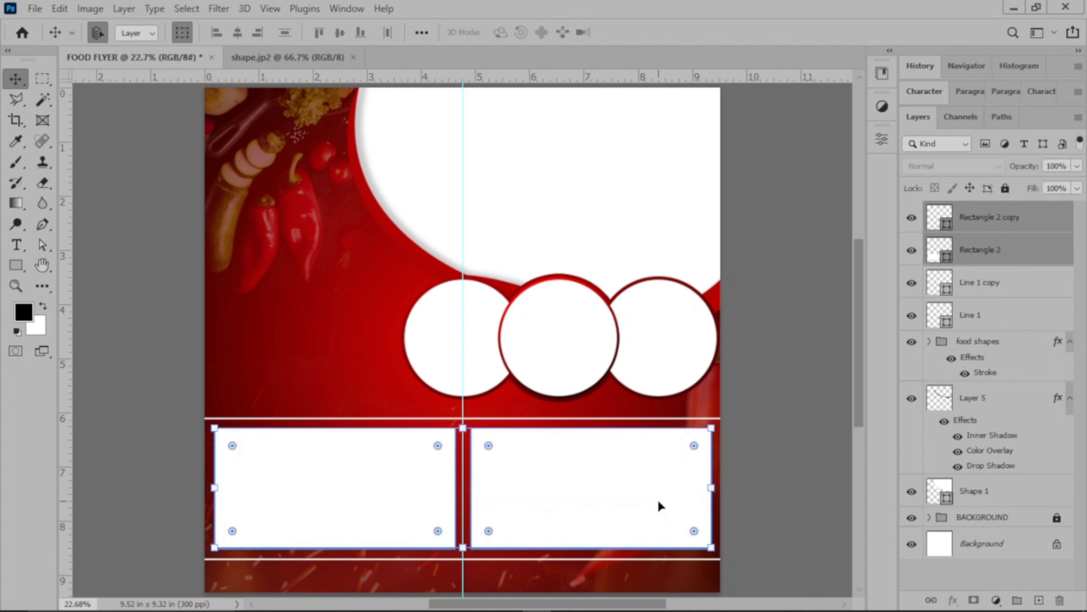
{"action": "left_click_drag", "start_coordinate": [569, 468], "coordinate": [574, 468]}
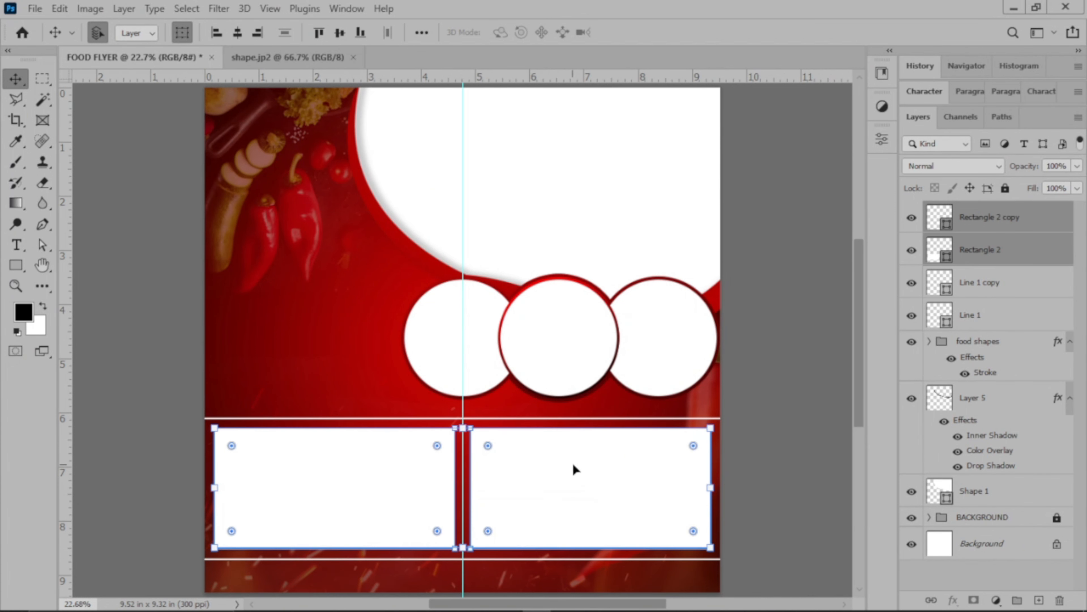
{"action": "left_click", "coordinate": [785, 423]}
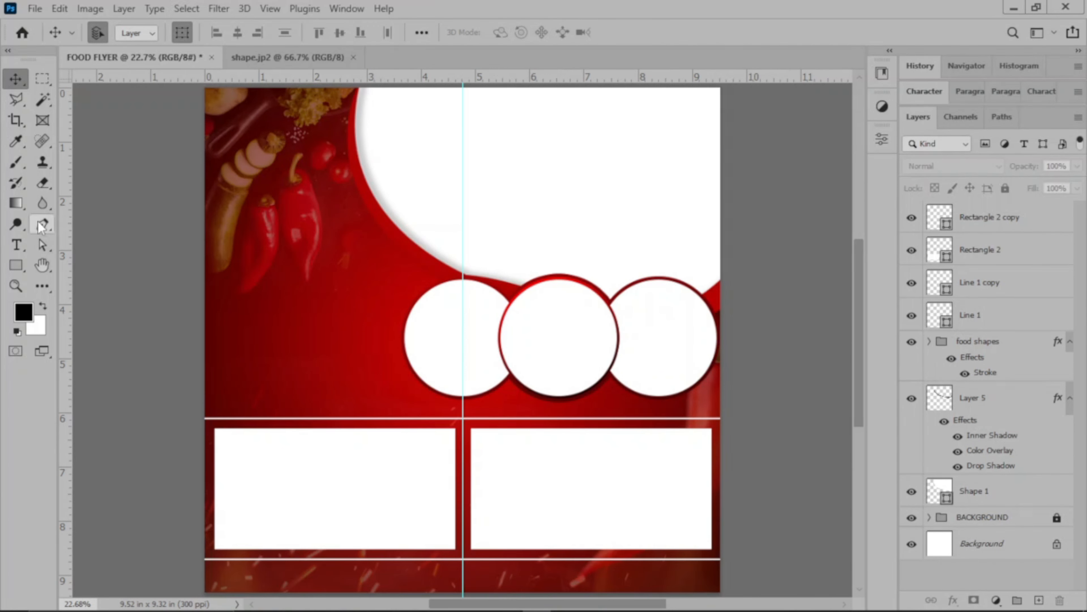
Draw a vertical line about 2.2 in long with the Line tool, along the guide between the two white rectangles.
{"action": "right_click", "coordinate": [21, 267]}
{"action": "left_click", "coordinate": [33, 277]}
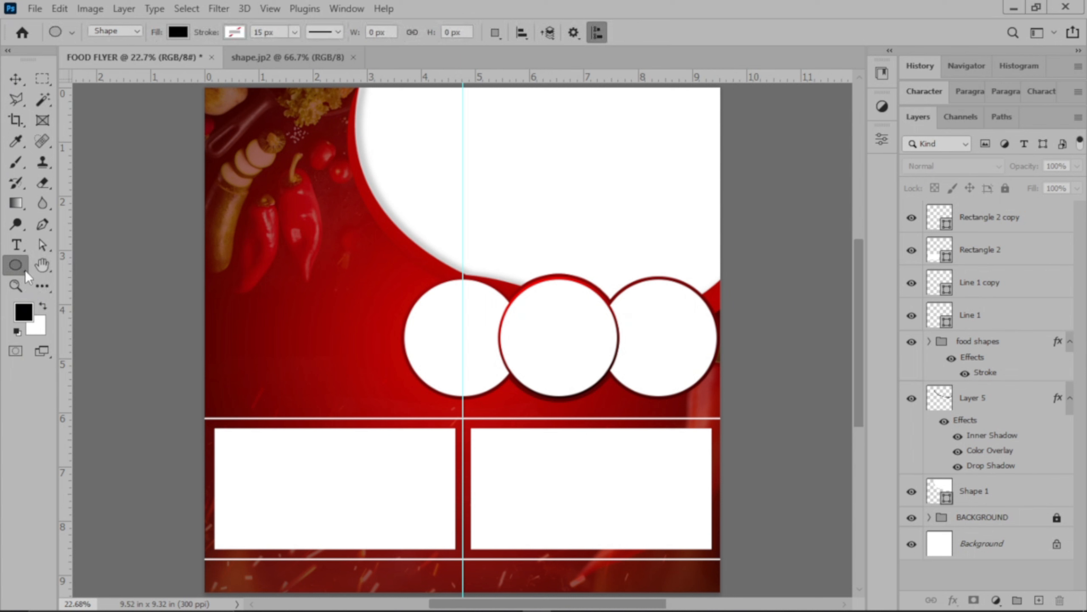
{"action": "right_click", "coordinate": [25, 270]}
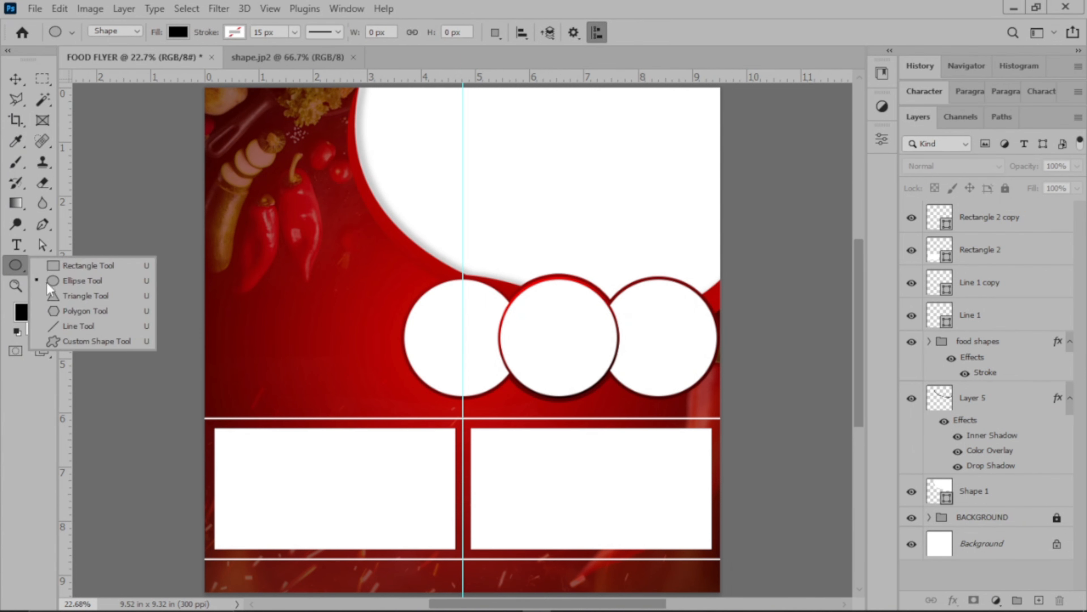
{"action": "left_click", "coordinate": [63, 320]}
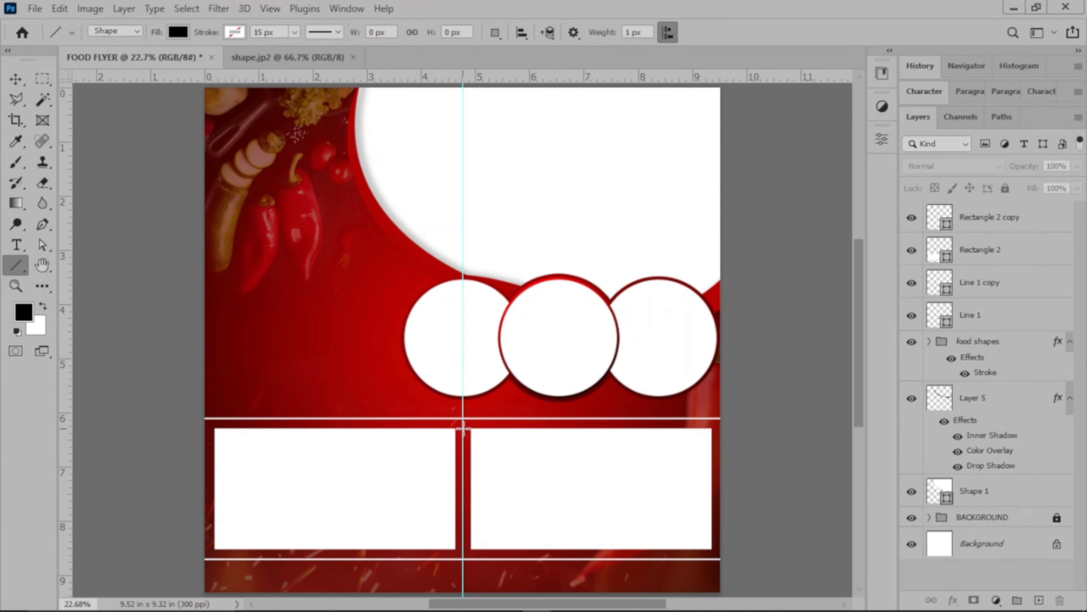
{"action": "left_click_drag", "start_coordinate": [462, 429], "coordinate": [462, 549]}
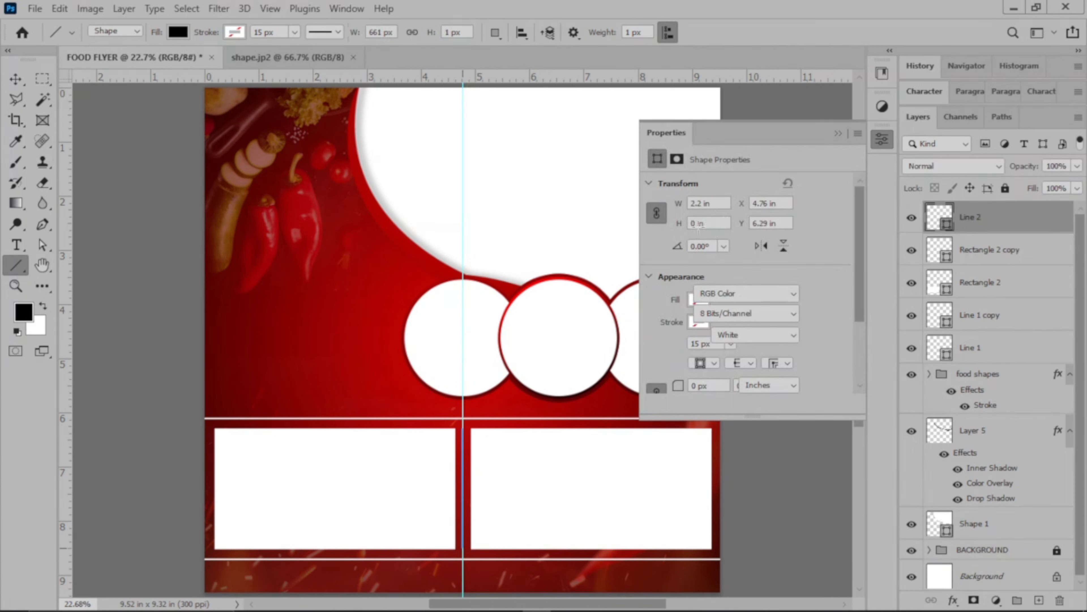
Set the vertical line's thickness to 0.01 in with proportions linked and fill the line white.
{"action": "left_click", "coordinate": [680, 224]}
{"action": "left_click_drag", "start_coordinate": [682, 224], "coordinate": [683, 224]}
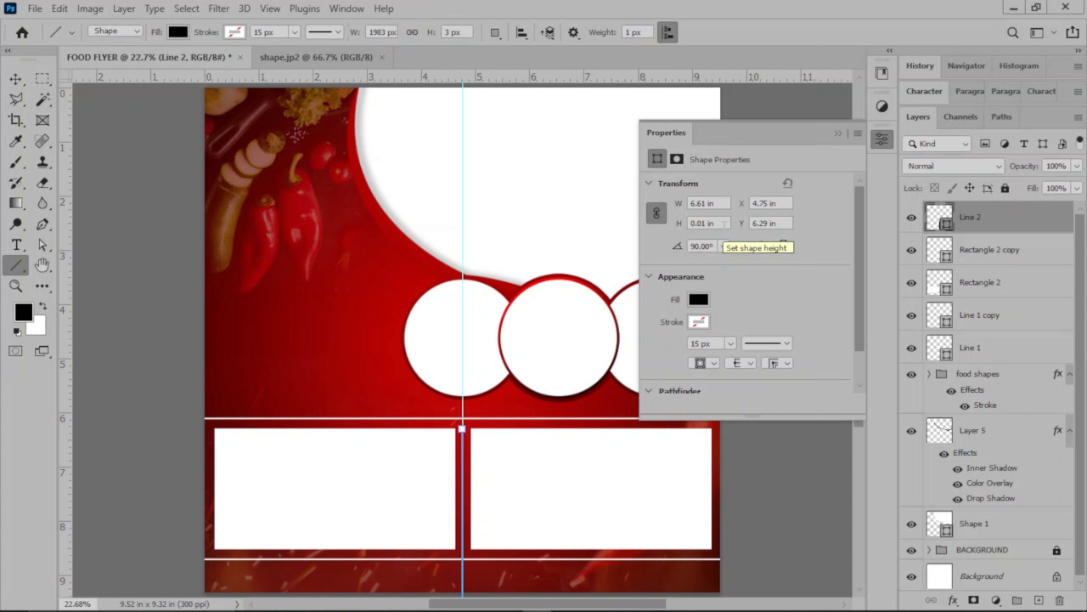
{"action": "left_click", "coordinate": [698, 300]}
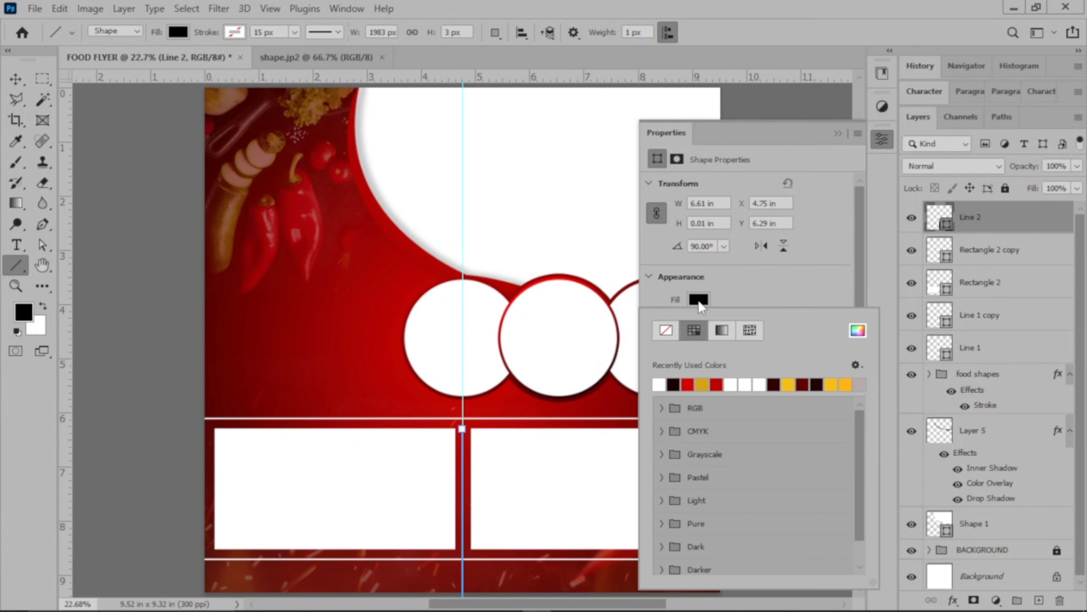
{"action": "left_click", "coordinate": [659, 377]}
{"action": "left_click", "coordinate": [15, 79]}
{"action": "left_click", "coordinate": [16, 79]}
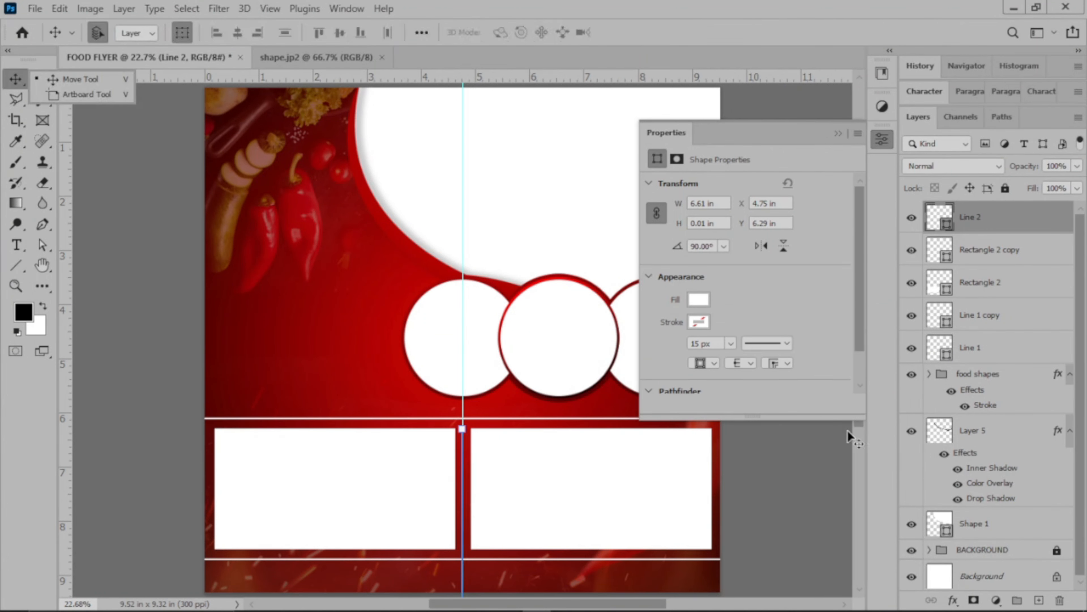
{"action": "left_click", "coordinate": [838, 133]}
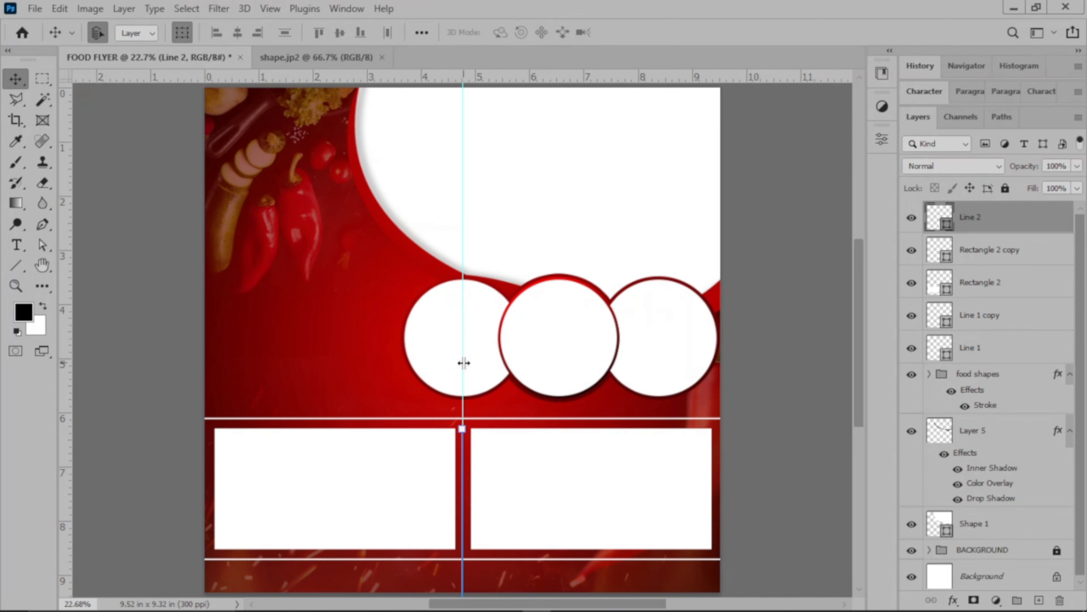
Hide the guides and shorten the vertical line from its upper end to about 74.6% height, keeping it straight.
{"action": "key", "text": "ctrl"}
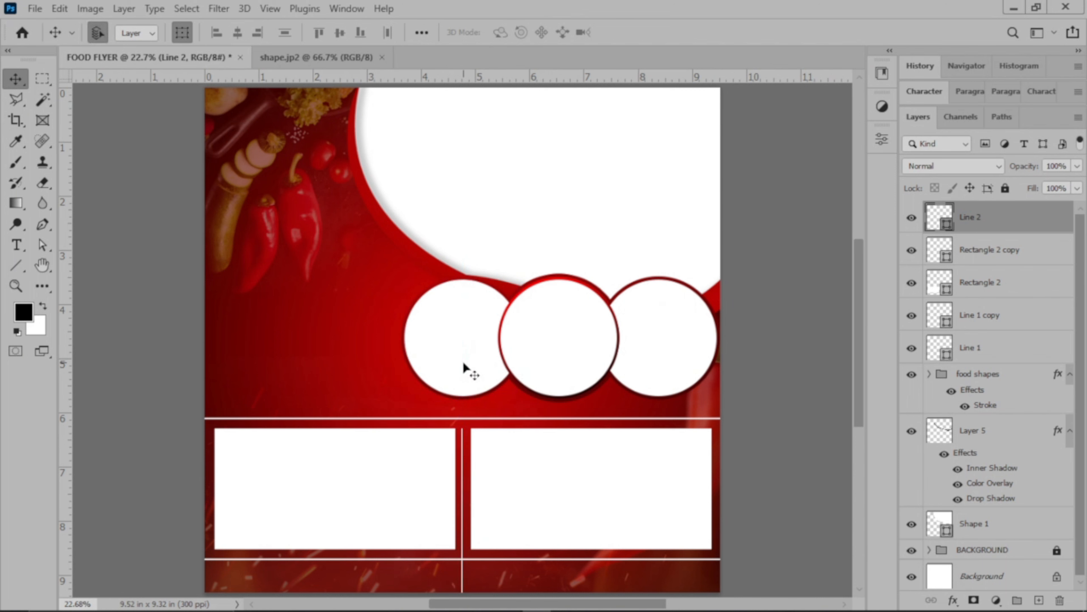
{"action": "scroll", "coordinate": [462, 361], "scroll_direction": "down", "scroll_amount": 3}
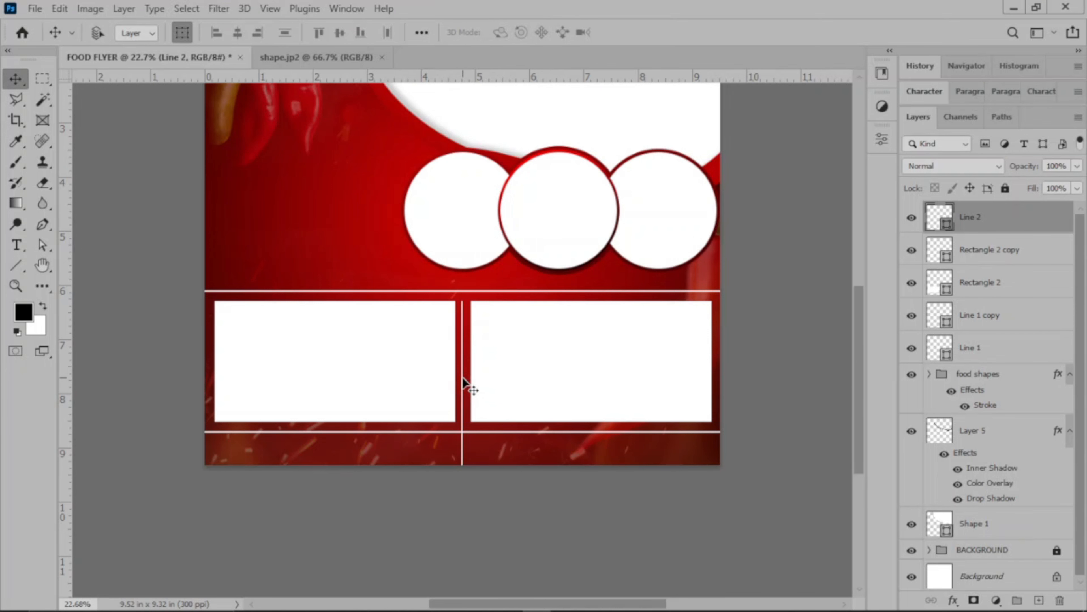
{"action": "scroll", "coordinate": [462, 378], "scroll_direction": "up", "scroll_amount": 2}
{"action": "scroll", "coordinate": [462, 378], "scroll_direction": "up", "scroll_amount": 1}
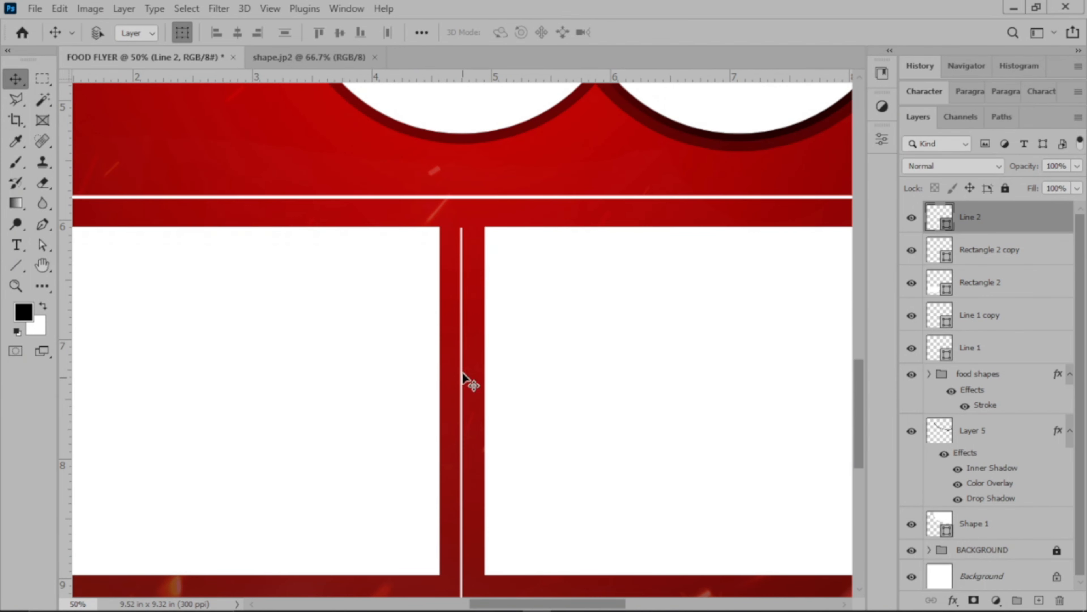
{"action": "scroll", "coordinate": [463, 378], "scroll_direction": "up", "scroll_amount": 1}
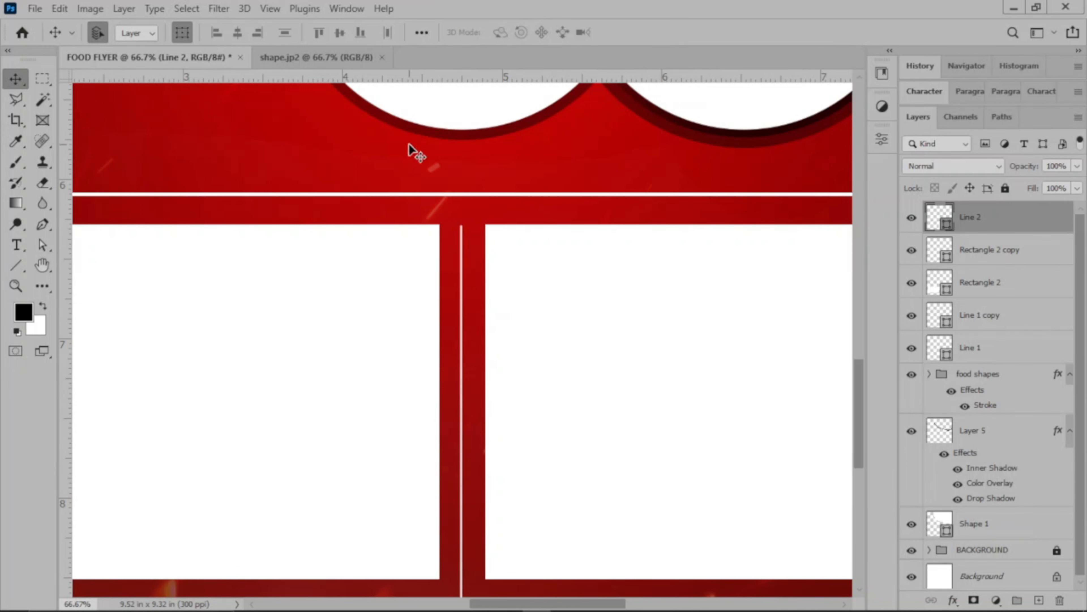
{"action": "key", "text": "ctrl+t"}
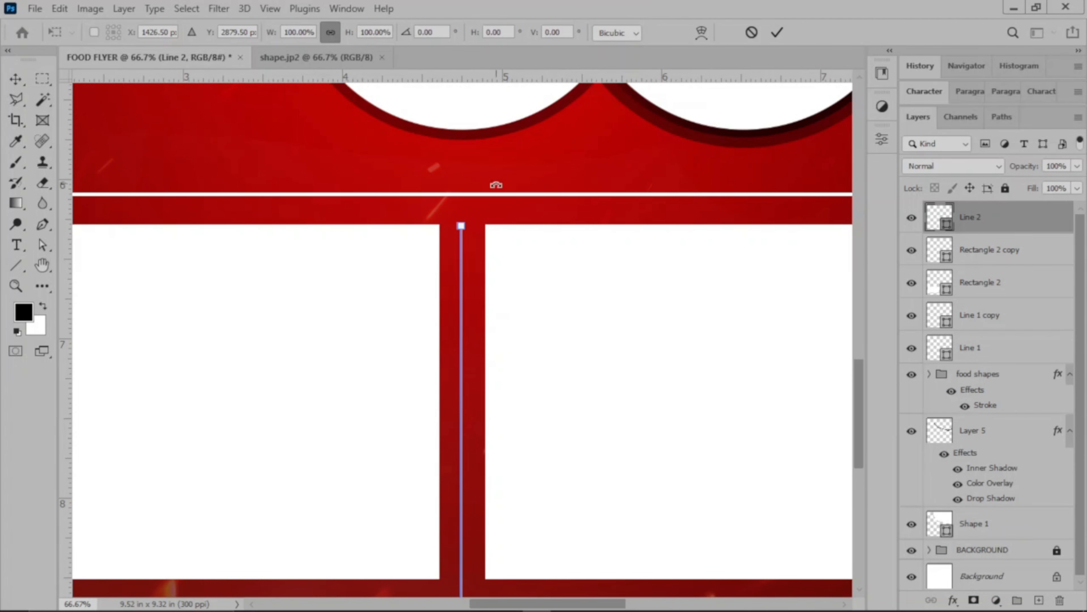
{"action": "scroll", "coordinate": [530, 323], "scroll_direction": "down", "scroll_amount": 8}
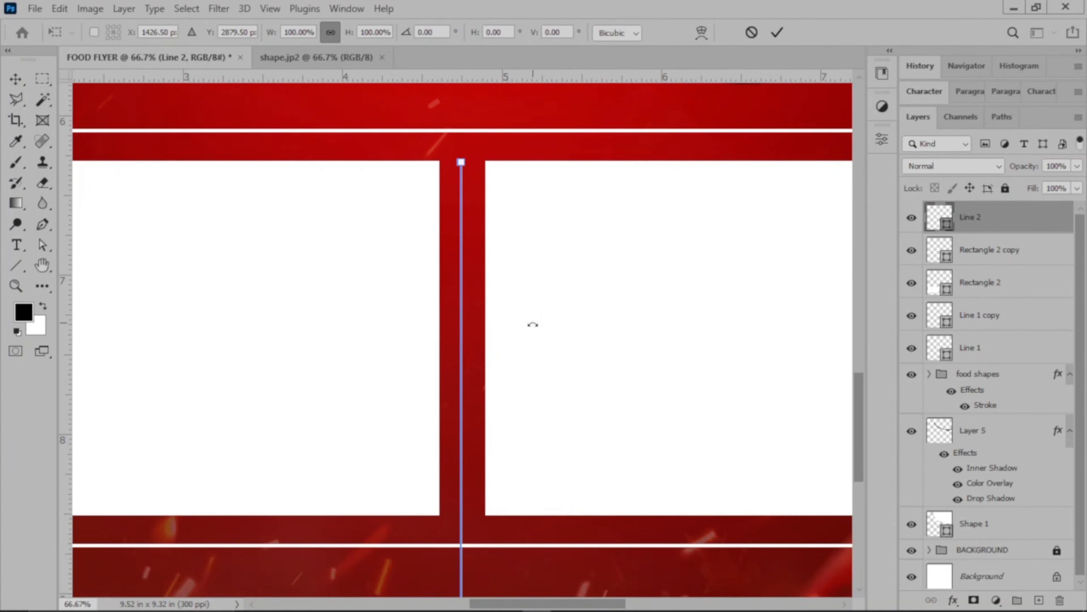
{"action": "scroll", "coordinate": [479, 521], "scroll_direction": "down", "scroll_amount": 6}
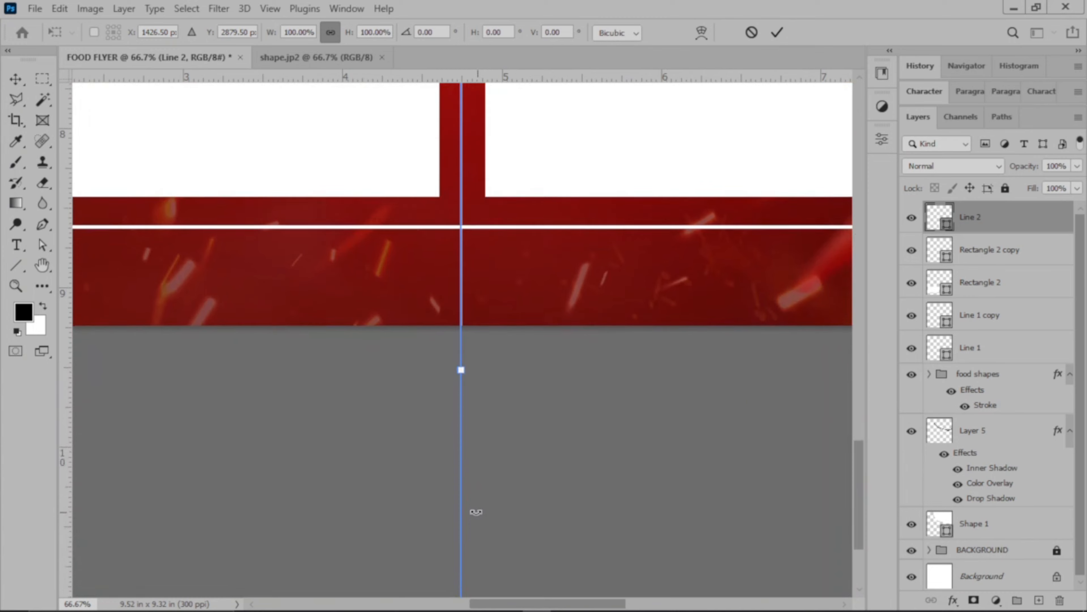
{"action": "scroll", "coordinate": [473, 250], "scroll_direction": "up", "scroll_amount": 4}
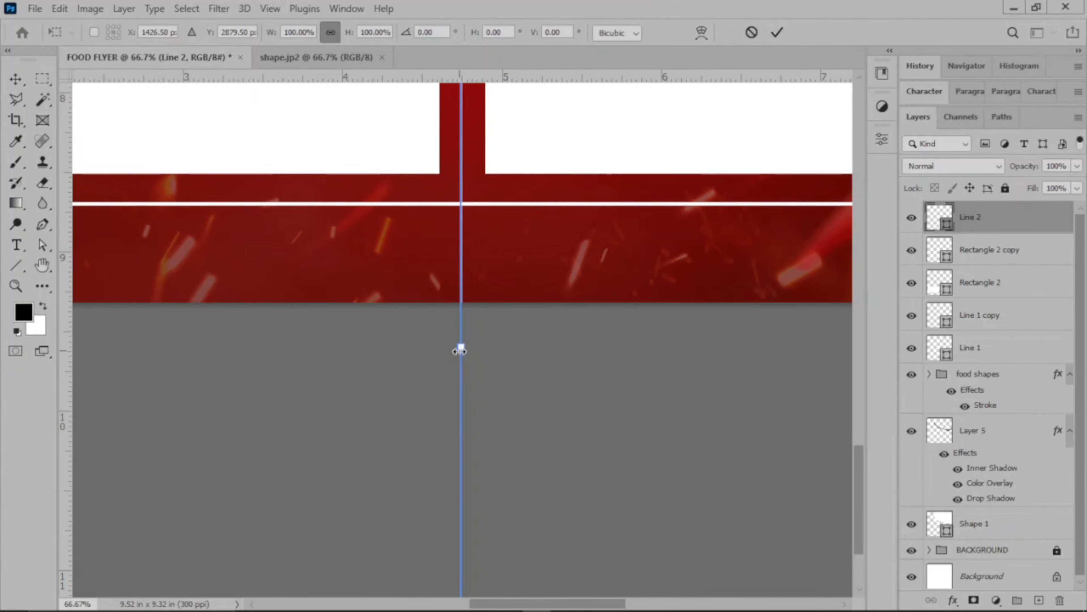
{"action": "key", "text": "ctrl+minus"}
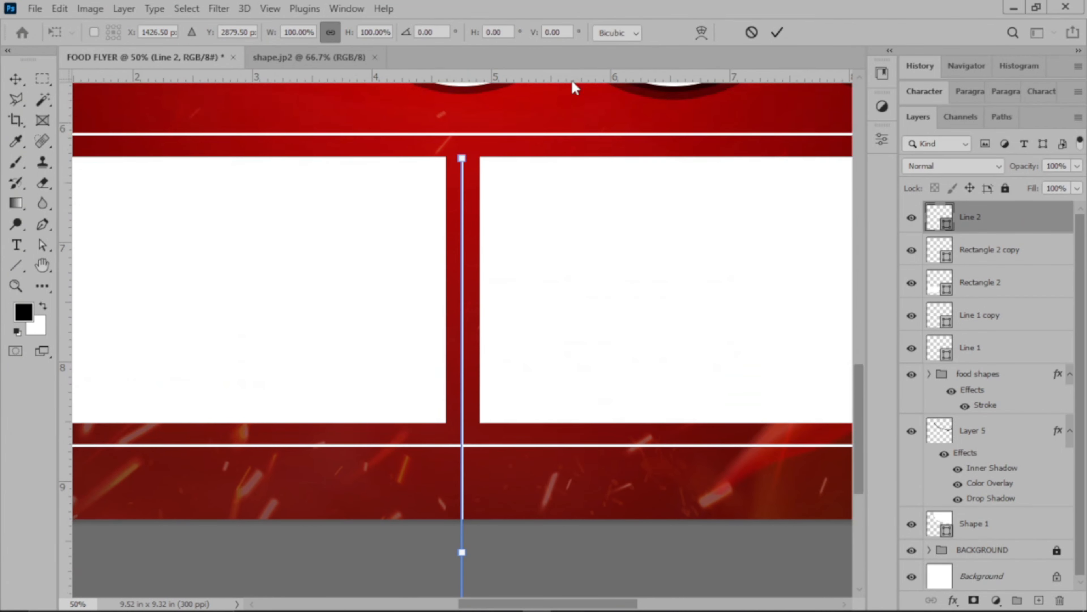
{"action": "scroll", "coordinate": [467, 153], "scroll_direction": "up", "scroll_amount": 1}
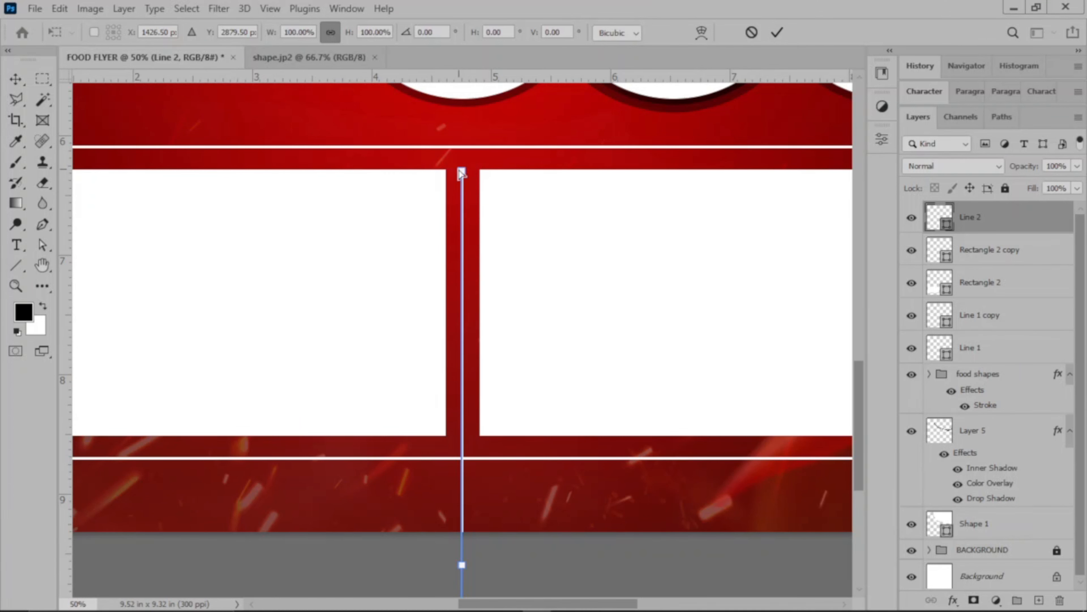
{"action": "key", "text": "ctrl+plus"}
{"action": "scroll", "coordinate": [458, 169], "scroll_direction": "up", "scroll_amount": 3}
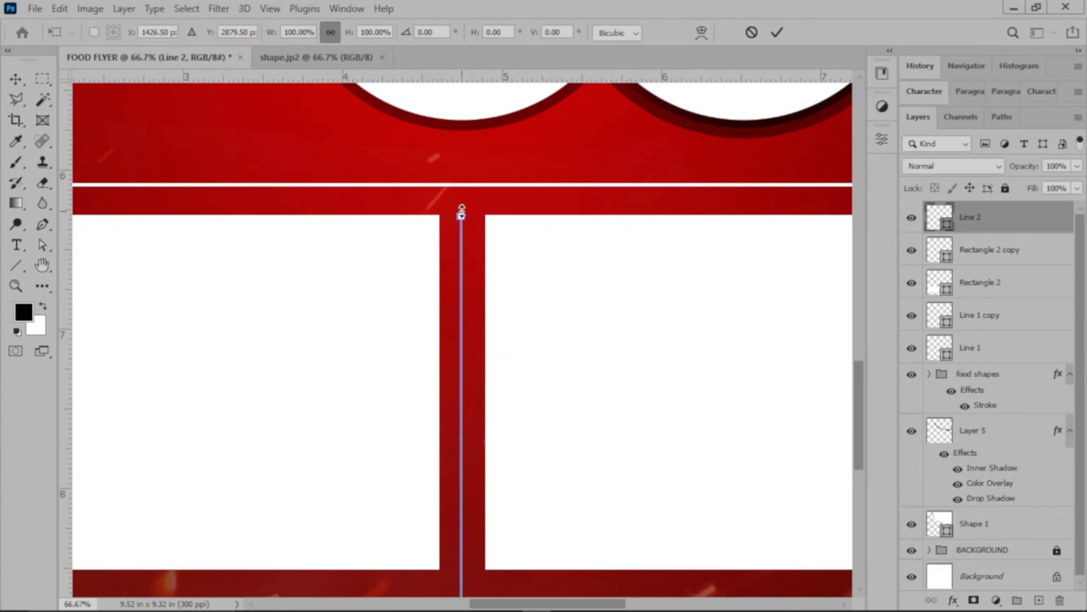
{"action": "left_click_drag", "start_coordinate": [461, 214], "coordinate": [461, 482]}
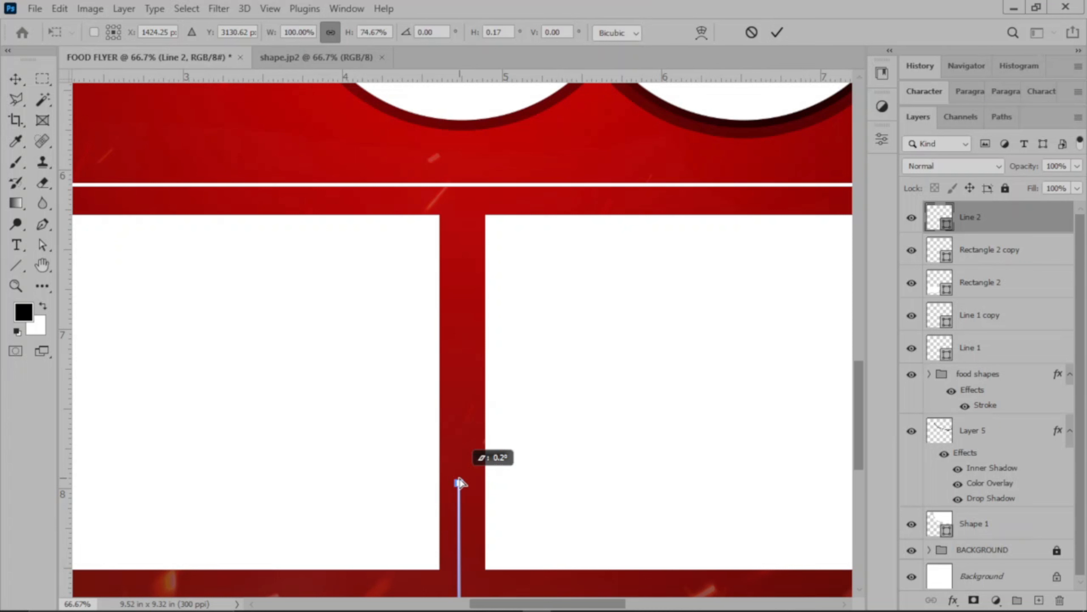
{"action": "left_click_drag", "start_coordinate": [460, 483], "coordinate": [462, 484]}
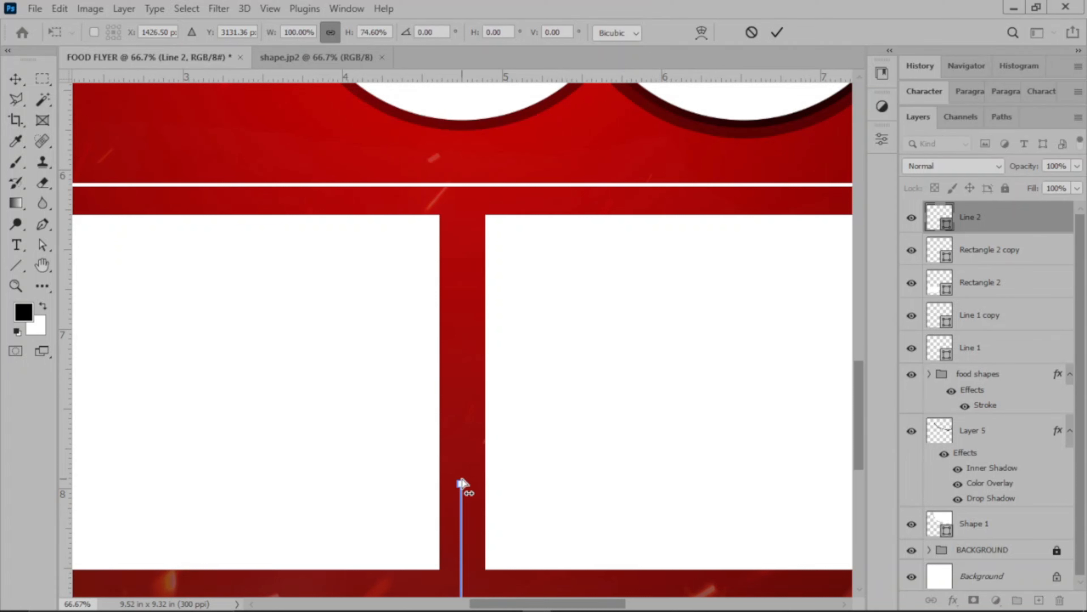
Move the line up between the rectangles, shorten it to fit within their height, and apply the transform.
{"action": "left_click_drag", "start_coordinate": [462, 530], "coordinate": [468, 253]}
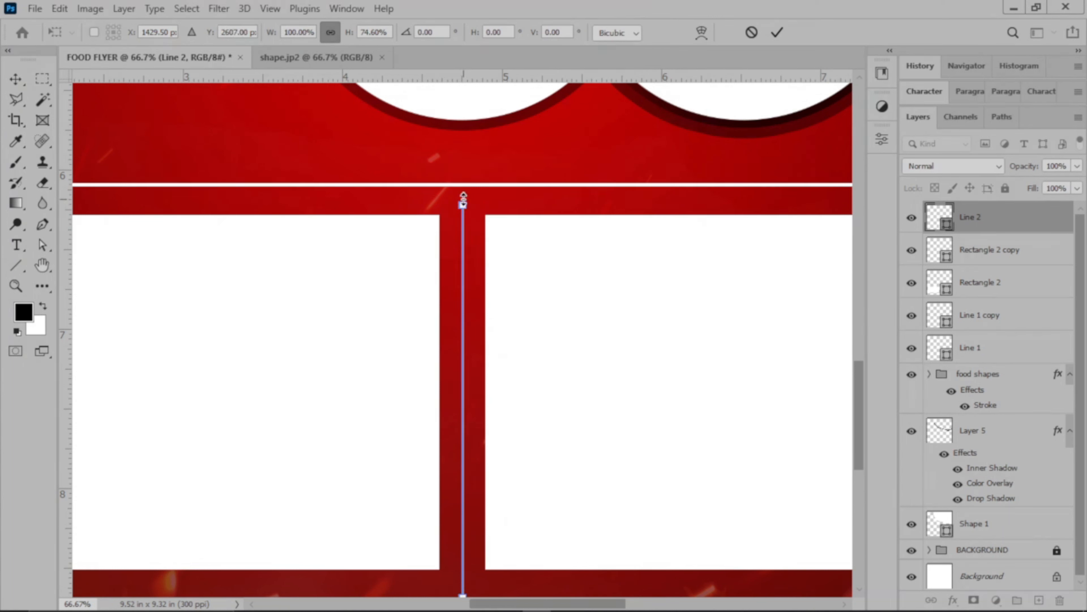
{"action": "left_click_drag", "start_coordinate": [463, 203], "coordinate": [471, 307]}
{"action": "left_click", "coordinate": [777, 33]}
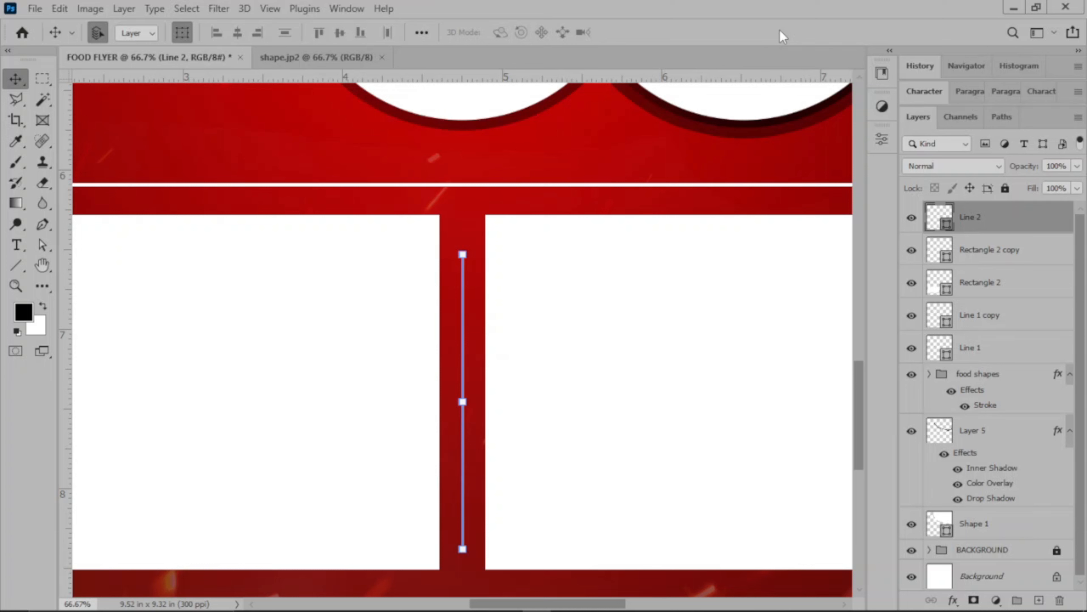
Show the guides and nudge the short vertical line slightly left of the centre guide.
{"action": "key", "text": "ctrl+semicolon"}
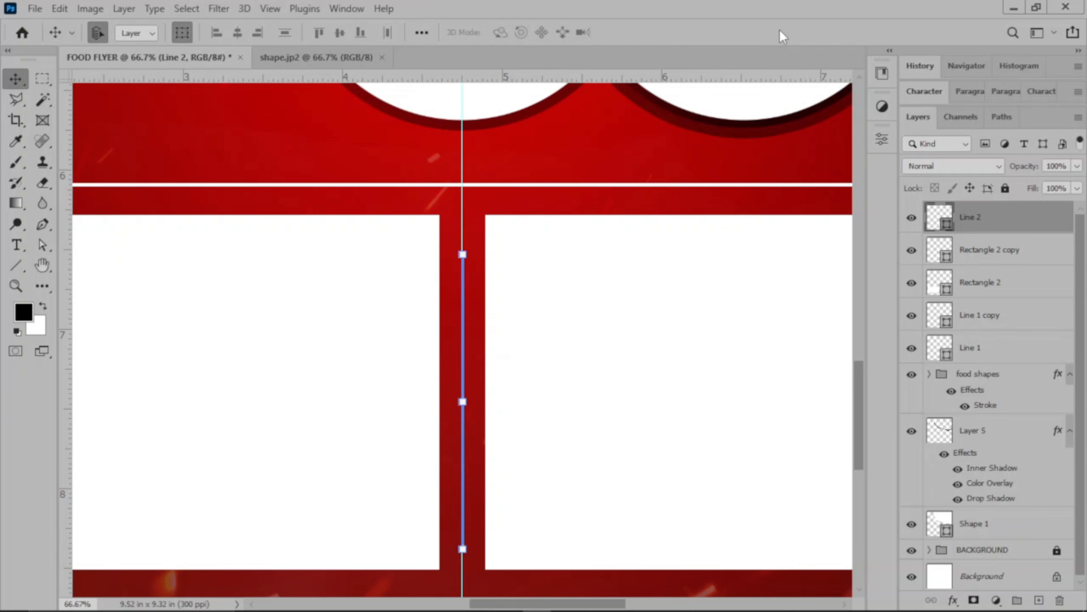
{"action": "key", "text": "shift+Left"}
{"action": "key", "text": "shift+Left"}
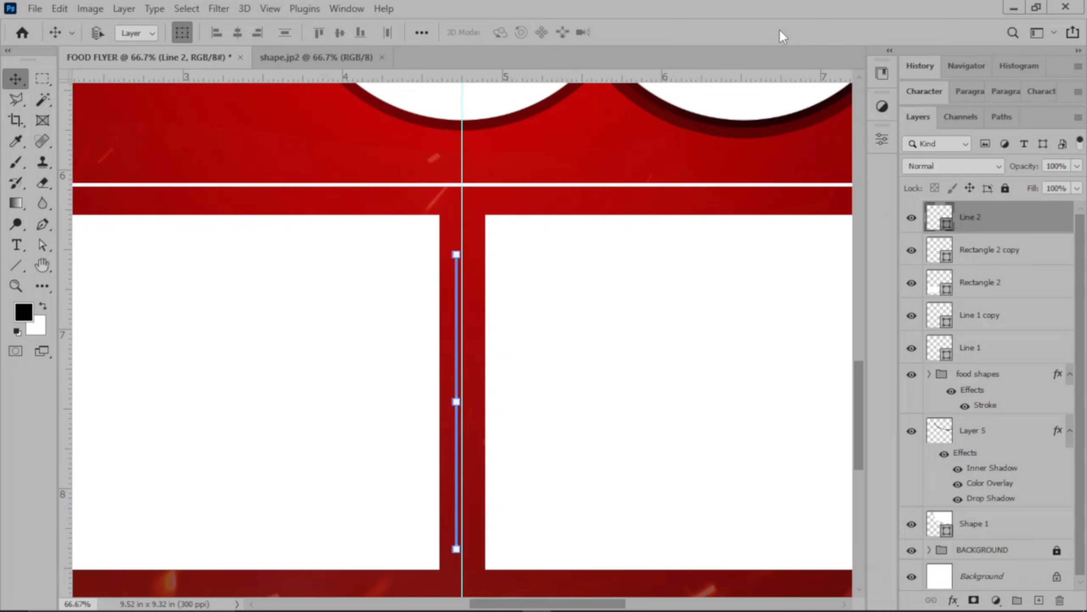
Duplicate the short vertical line, nudge the copy just right of the centre guide to form a pair, and hide the guides.
{"action": "key", "text": "ctrl+j"}
{"action": "key", "text": "Right"}
{"action": "key", "text": "Right"}
{"action": "key", "text": "Right"}
{"action": "key", "text": "Right"}
{"action": "key", "text": "Right"}
{"action": "key", "text": "Right"}
{"action": "key", "text": "Right"}
{"action": "key", "text": "Right"}
{"action": "key", "text": "Right"}
{"action": "key", "text": "Right"}
{"action": "key", "text": "Right"}
{"action": "key", "text": "Right"}
{"action": "key", "text": "Right"}
{"action": "key", "text": "Right"}
{"action": "key", "text": "Right"}
{"action": "key", "text": "Right"}
{"action": "key", "text": "Right"}
{"action": "key", "text": "Right"}
{"action": "key", "text": "Right"}
{"action": "key", "text": "Right"}
{"action": "key", "text": "Right"}
{"action": "key", "text": "Right"}
{"action": "key", "text": "Right"}
{"action": "key", "text": "Right"}
{"action": "key", "text": "Right"}
{"action": "key", "text": "Right"}
{"action": "key", "text": "Right"}
{"action": "key", "text": "Right"}
{"action": "key", "text": "Right"}
{"action": "key", "text": "Right"}
{"action": "key", "text": "Right"}
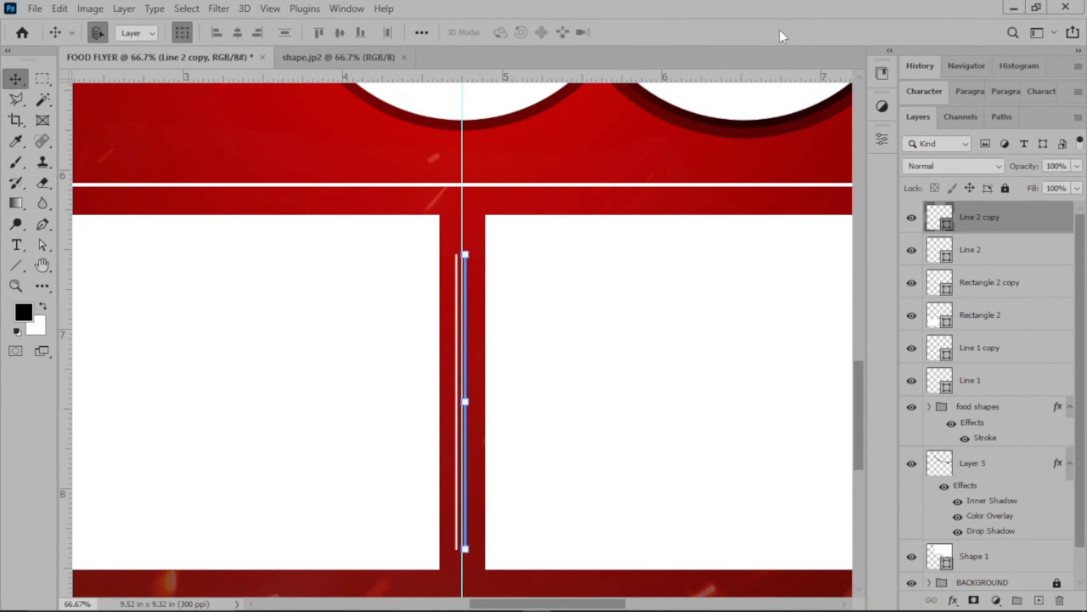
{"action": "key", "text": "Right"}
{"action": "key", "text": "Right"}
{"action": "key", "text": "Right"}
{"action": "key", "text": "Right"}
{"action": "key", "text": "Right"}
{"action": "key", "text": "Right"}
{"action": "key", "text": "Right"}
{"action": "key", "text": "Right"}
{"action": "key", "text": "Right"}
{"action": "key", "text": "Right"}
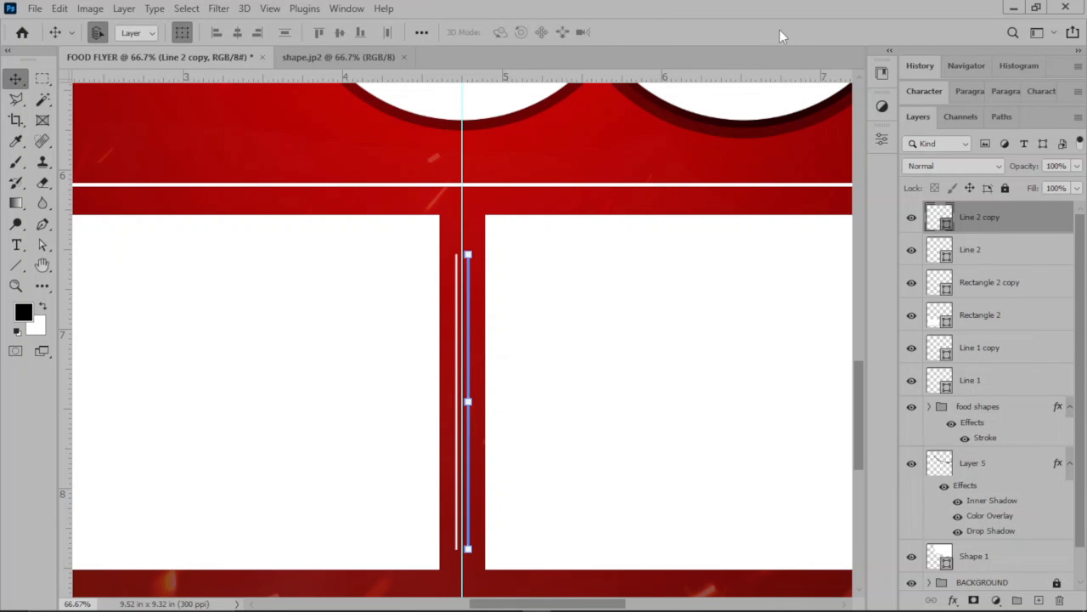
{"action": "key", "text": "ctrl+0"}
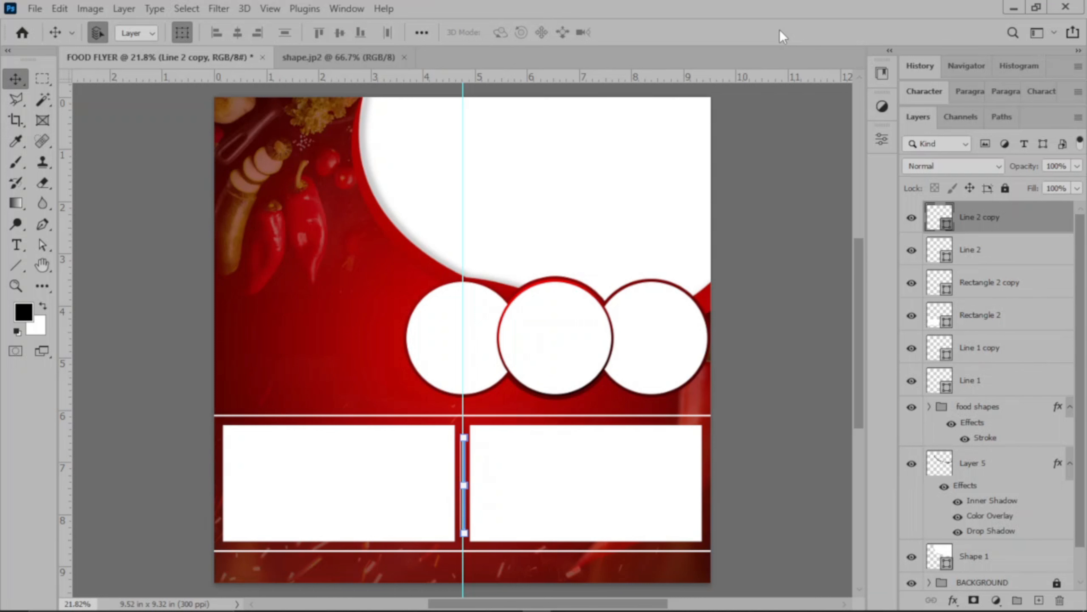
{"action": "key", "text": "ctrl"}
{"action": "key", "text": "ctrl+h"}
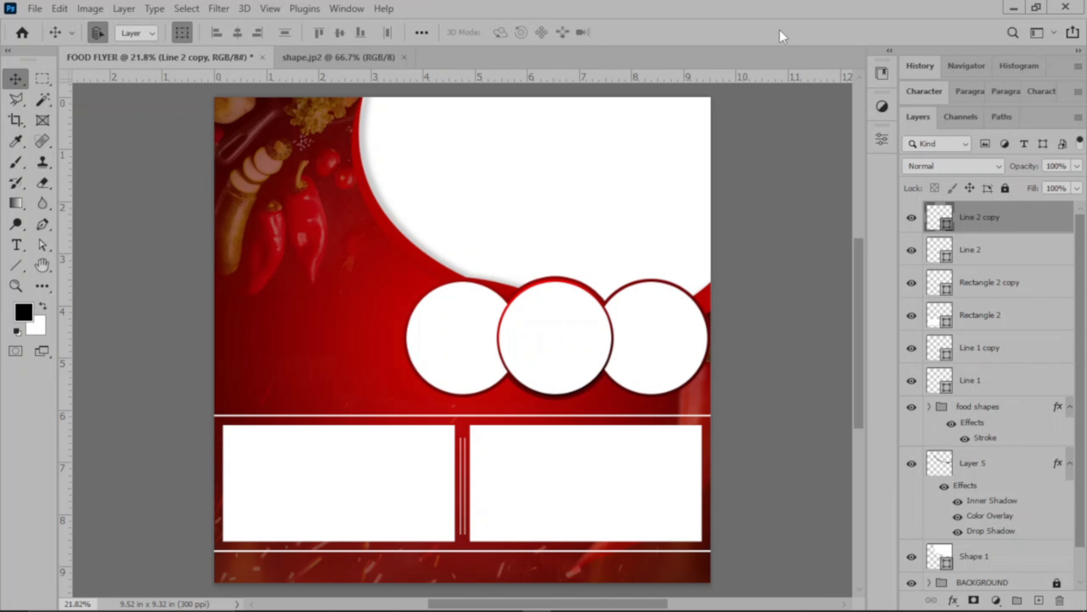
Duplicate the short vertical line again and place the copy in the red area below the chili peppers.
{"action": "key", "text": "ctrl+j"}
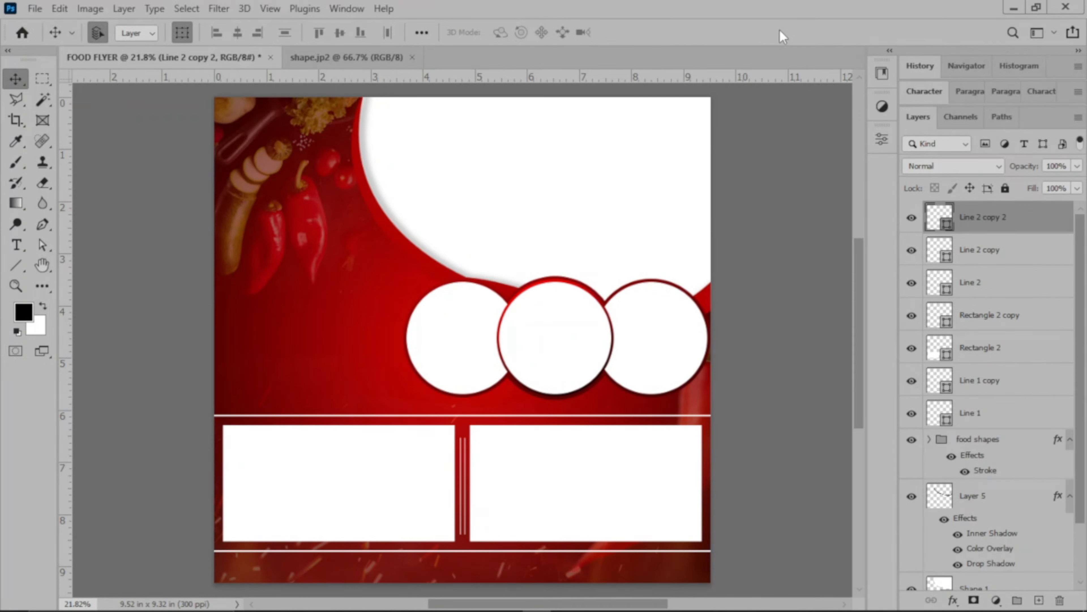
{"action": "key", "text": "shift+Up"}
{"action": "key", "text": "shift+Up"}
{"action": "key", "text": "shift+Up"}
{"action": "key", "text": "shift+Up"}
{"action": "key", "text": "shift+Up"}
{"action": "key", "text": "shift+Up"}
{"action": "key", "text": "shift+Up"}
{"action": "key", "text": "shift+Up"}
{"action": "key", "text": "shift+Up"}
{"action": "key", "text": "shift+Up"}
{"action": "key", "text": "shift+Up"}
{"action": "key", "text": "shift+Up"}
{"action": "key", "text": "shift+Up"}
{"action": "key", "text": "shift+Up"}
{"action": "key", "text": "shift+Up"}
{"action": "key", "text": "shift+Up"}
{"action": "key", "text": "shift+Up"}
{"action": "key", "text": "shift+Up"}
{"action": "key", "text": "shift+Up"}
{"action": "key", "text": "shift+Up"}
{"action": "left_click_drag", "start_coordinate": [465, 406], "coordinate": [287, 314]}
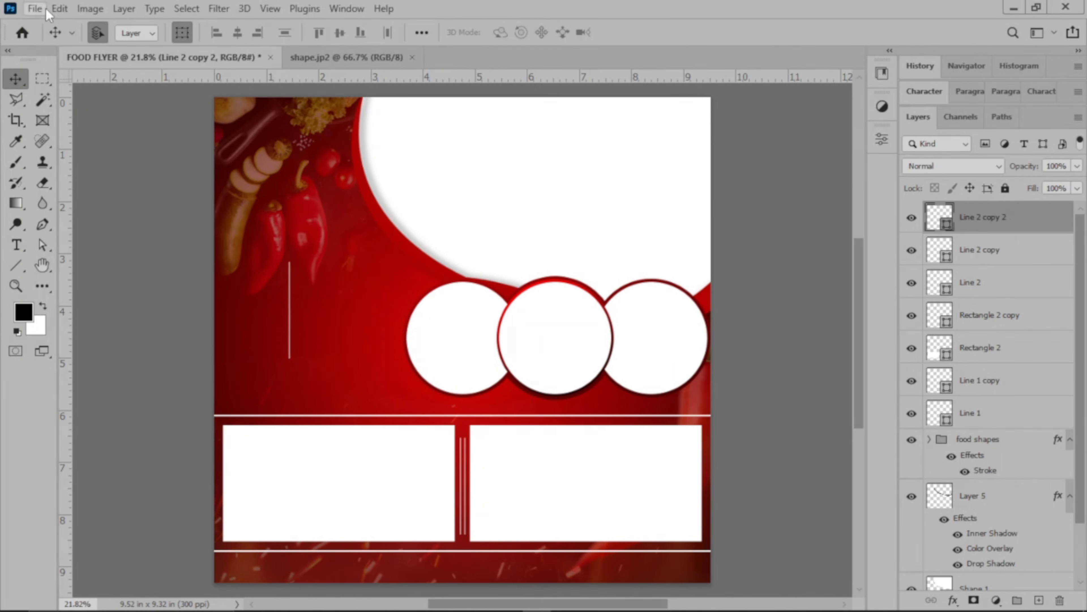
Rotate the line below the chili peppers 90° clockwise so it lies horizontally, and deselect it.
{"action": "left_click", "coordinate": [60, 9]}
{"action": "mouse_move", "coordinate": [250, 372]}
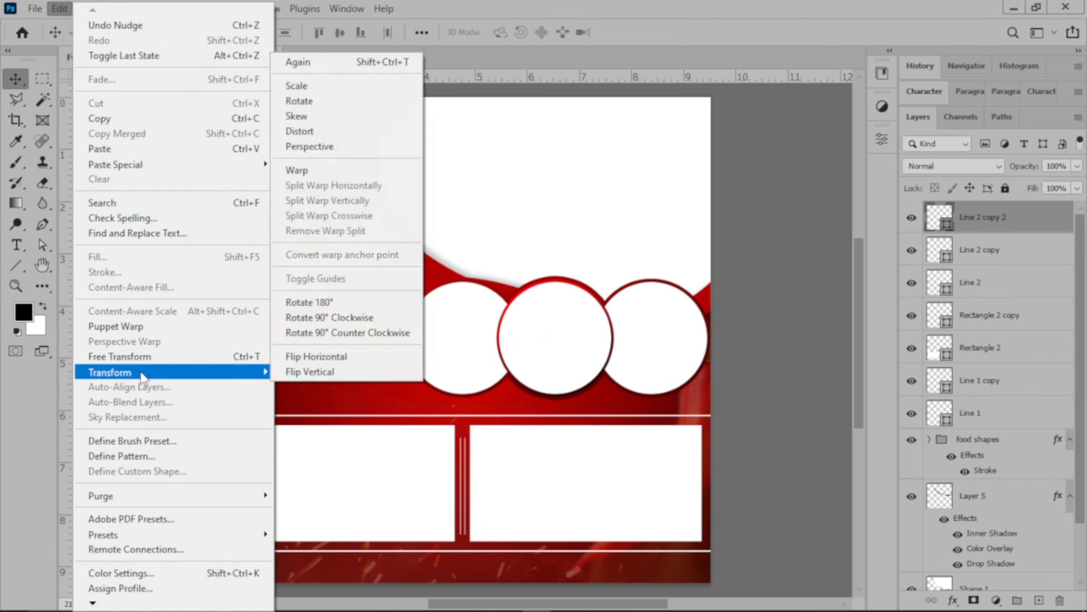
{"action": "left_click", "coordinate": [310, 319]}
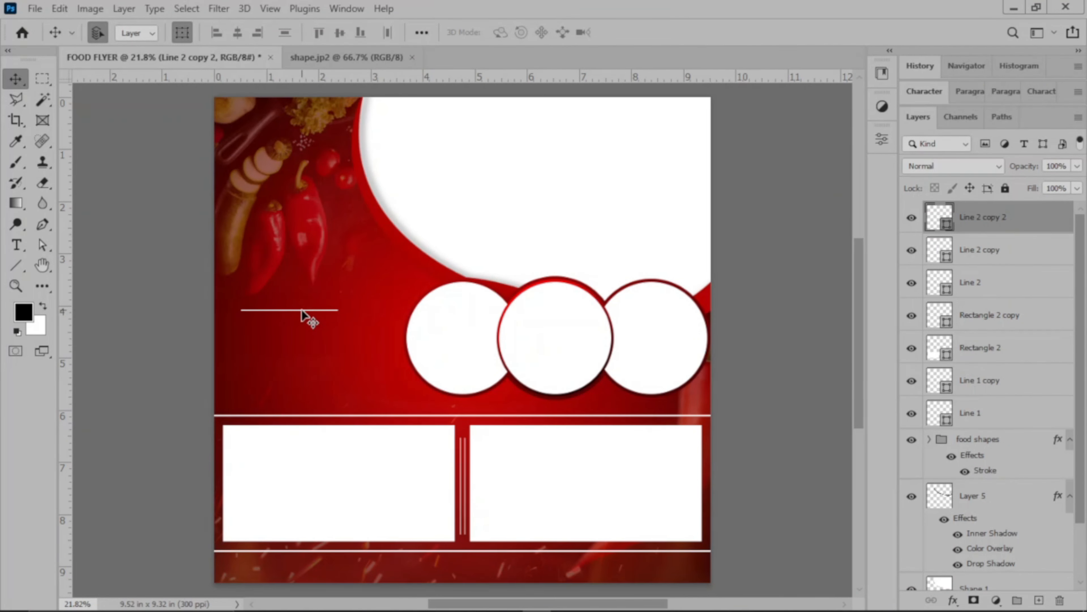
{"action": "left_click", "coordinate": [303, 318]}
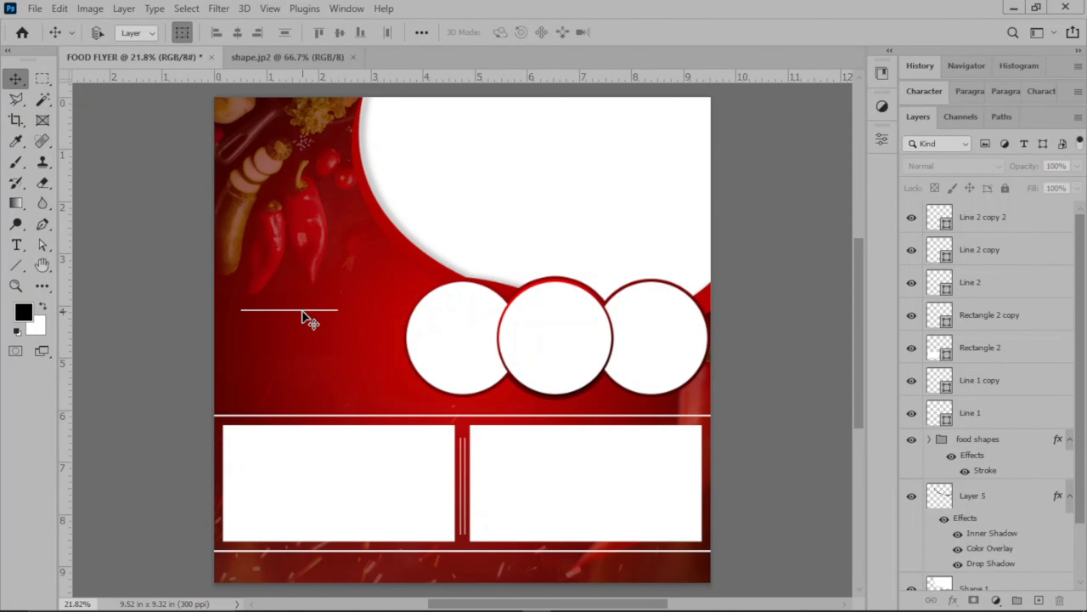
Free-transform the horizontal line below the chili peppers, stretch its right end to about 133% width, and apply the transform.
{"action": "key", "text": "ctrl+plus"}
{"action": "key", "text": "ctrl+plus"}
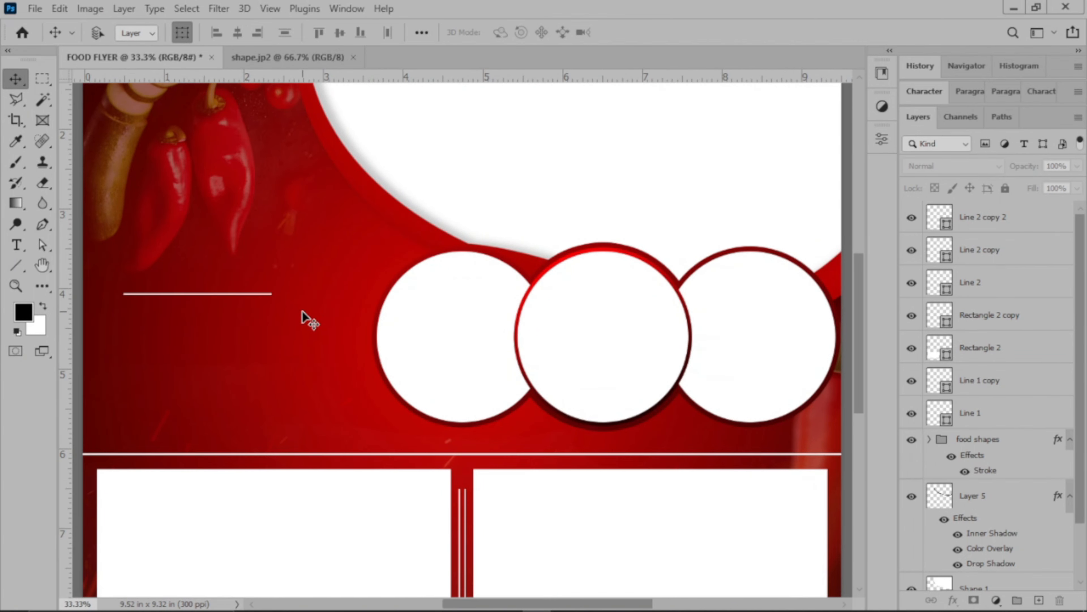
{"action": "key", "text": "ctrl+plus"}
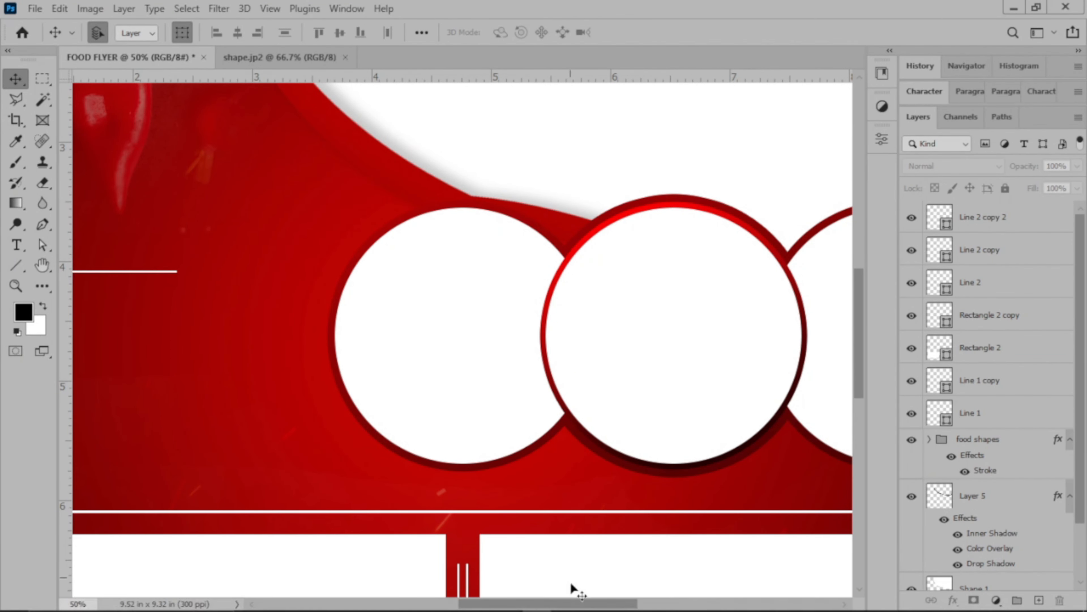
{"action": "left_click_drag", "start_coordinate": [572, 603], "coordinate": [509, 604]}
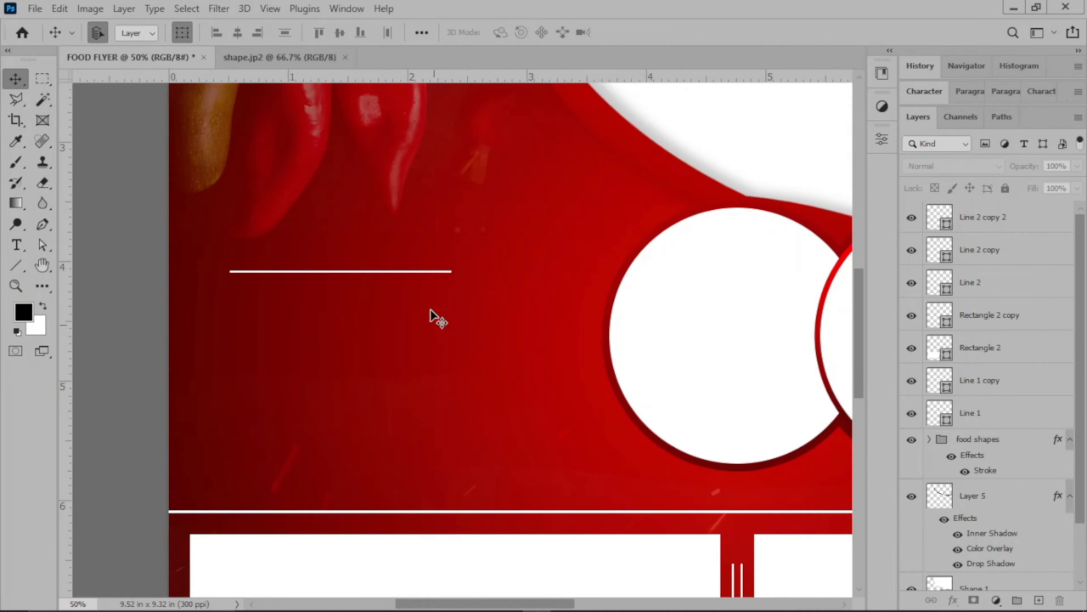
{"action": "left_click", "coordinate": [409, 271]}
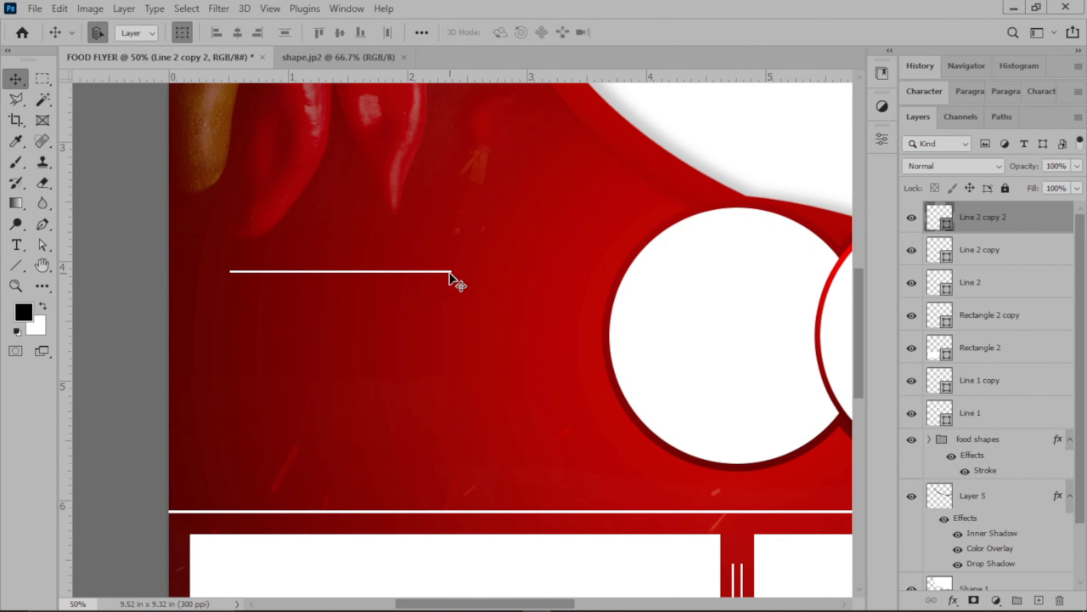
{"action": "key", "text": "ctrl+t"}
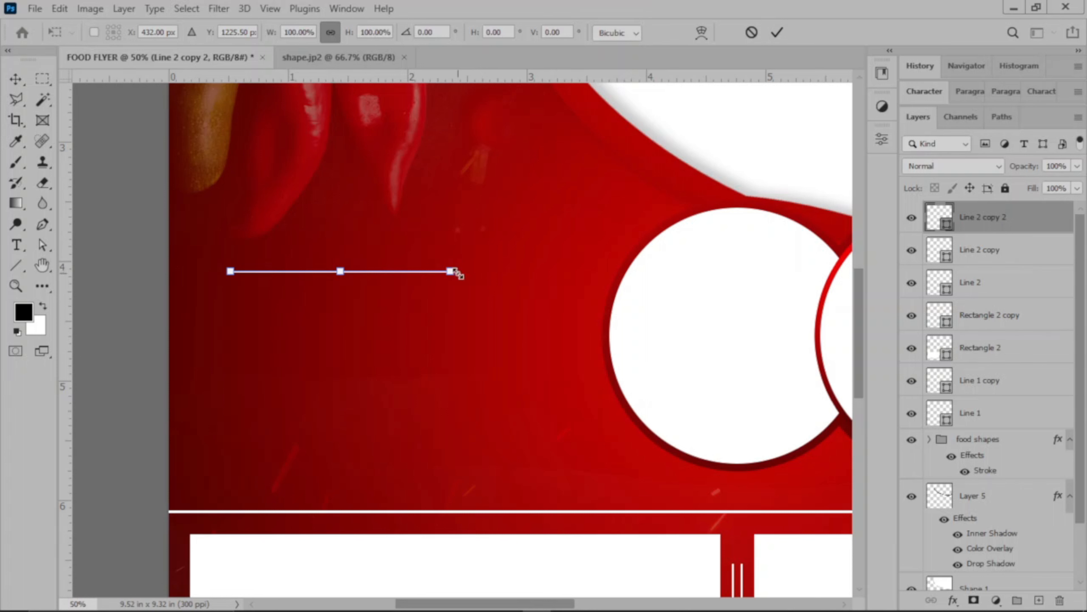
{"action": "left_click_drag", "start_coordinate": [458, 271], "coordinate": [529, 271]}
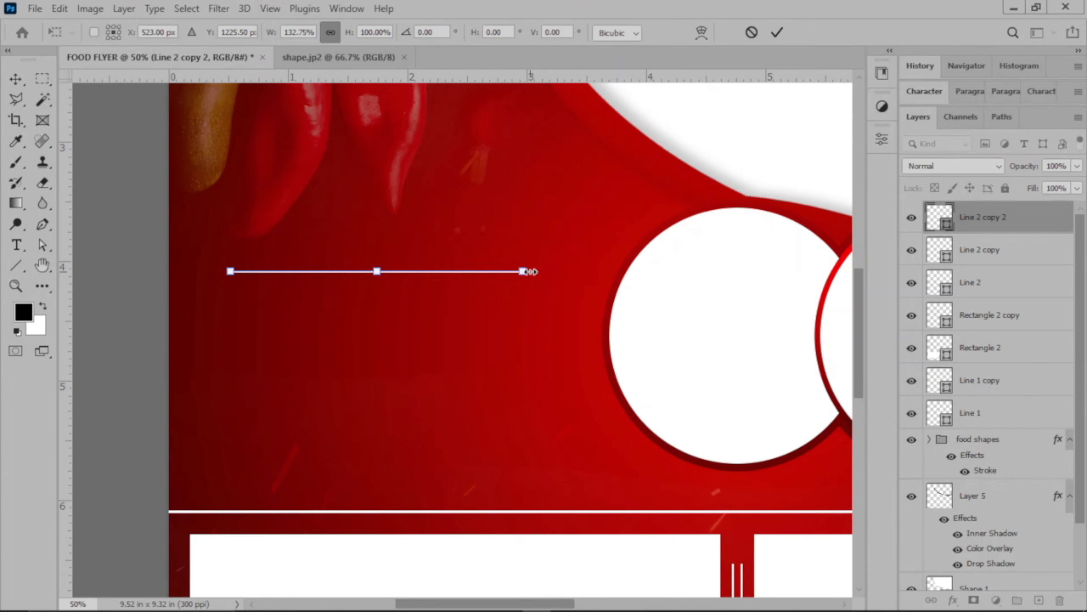
{"action": "left_click", "coordinate": [777, 32]}
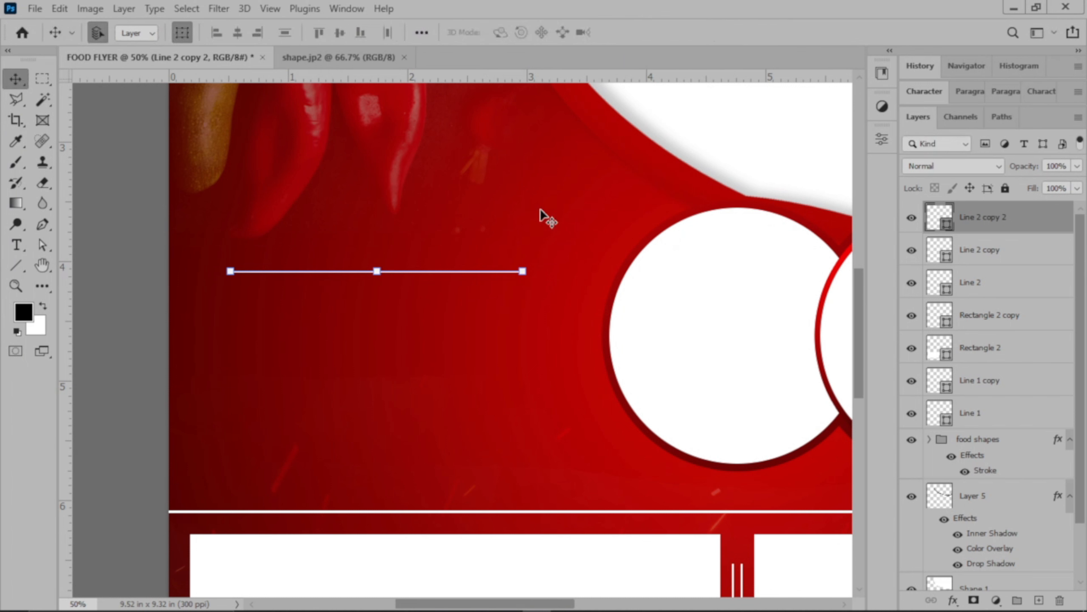
{"action": "left_click_drag", "start_coordinate": [401, 273], "coordinate": [360, 262]}
{"action": "left_click", "coordinate": [379, 295]}
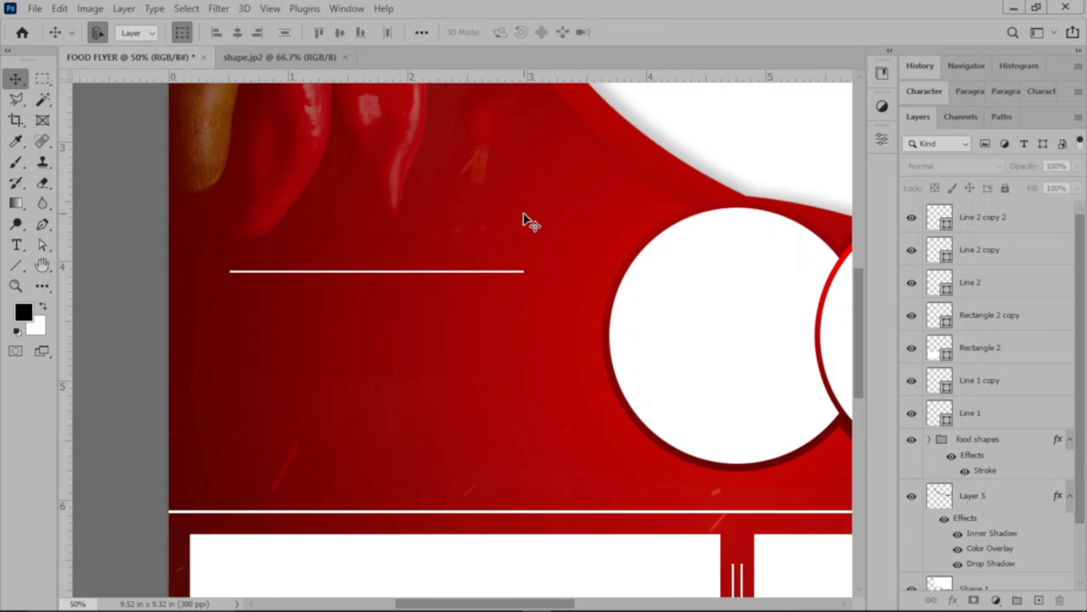
Nudge the horizontal line left until its start aligns with the left edge of the lower-left white rectangle.
{"action": "mouse_move", "coordinate": [397, 272]}
{"action": "left_mouse_down"}
{"action": "mouse_move", "coordinate": [372, 272]}
{"action": "mouse_move", "coordinate": [391, 275]}
{"action": "left_mouse_up"}
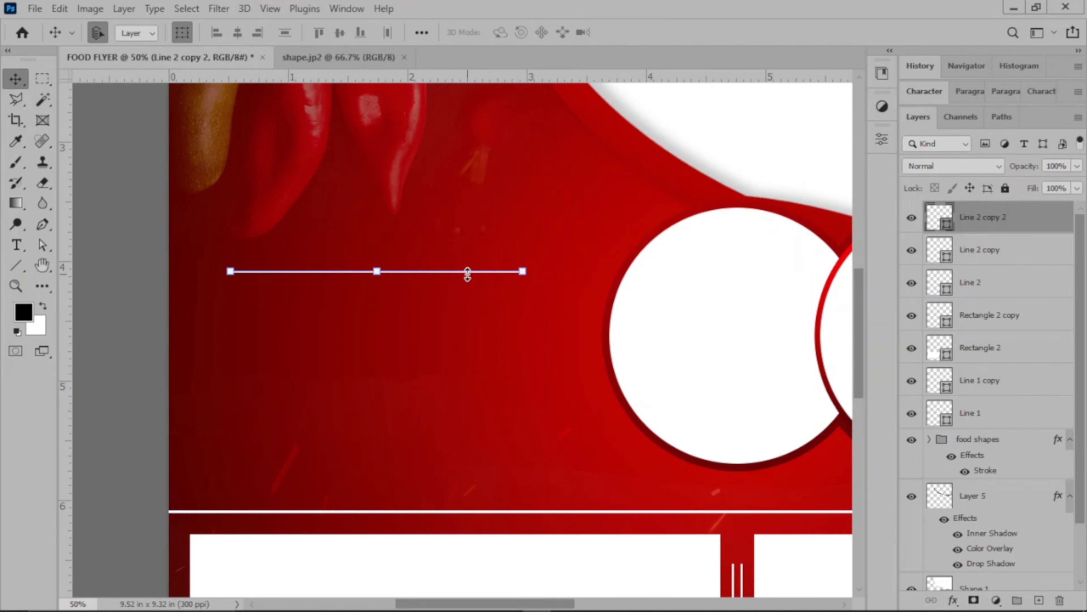
{"action": "key", "text": "shift+Left"}
{"action": "key", "text": "shift+Left"}
{"action": "key", "text": "shift+Left"}
{"action": "key", "text": "shift+Left"}
{"action": "key", "text": "shift+Left"}
{"action": "key", "text": "shift+Left"}
{"action": "key", "text": "shift+Left"}
{"action": "key", "text": "shift+Left"}
{"action": "key", "text": "shift+Left"}
{"action": "key", "text": "shift+Left"}
{"action": "left_click", "coordinate": [450, 376]}
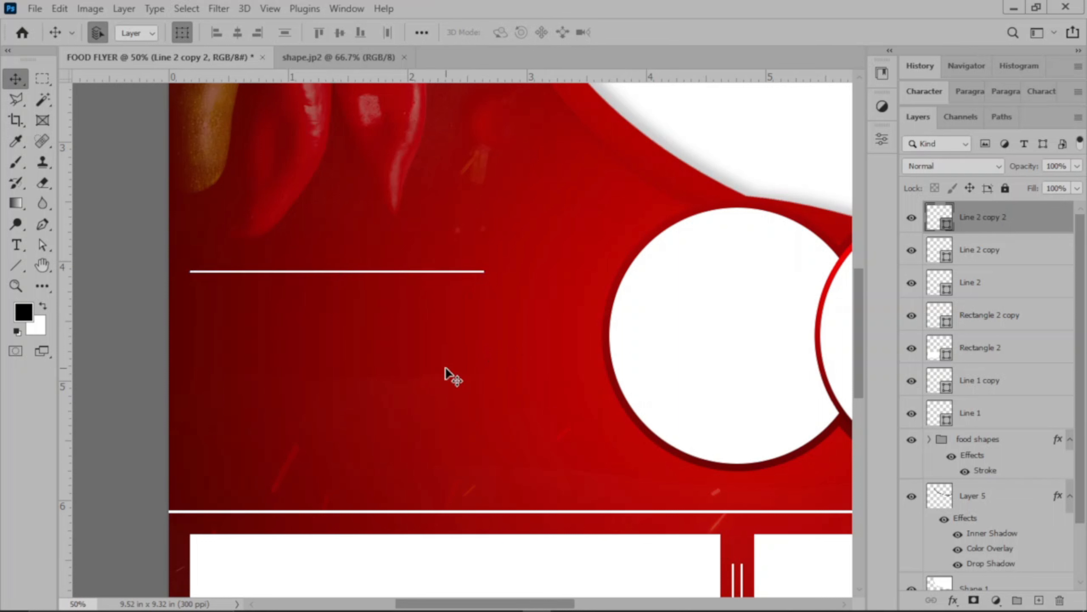
Duplicate the horizontal line and move the copy straight down to just above the full-width divider line.
{"action": "left_click", "coordinate": [337, 270]}
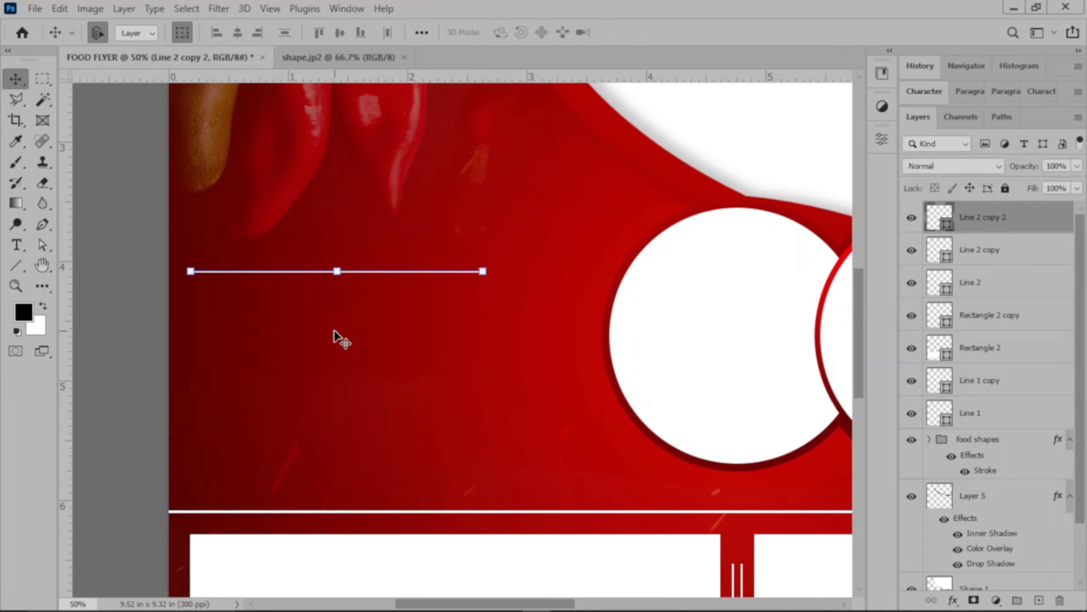
{"action": "key", "text": "ctrl+j"}
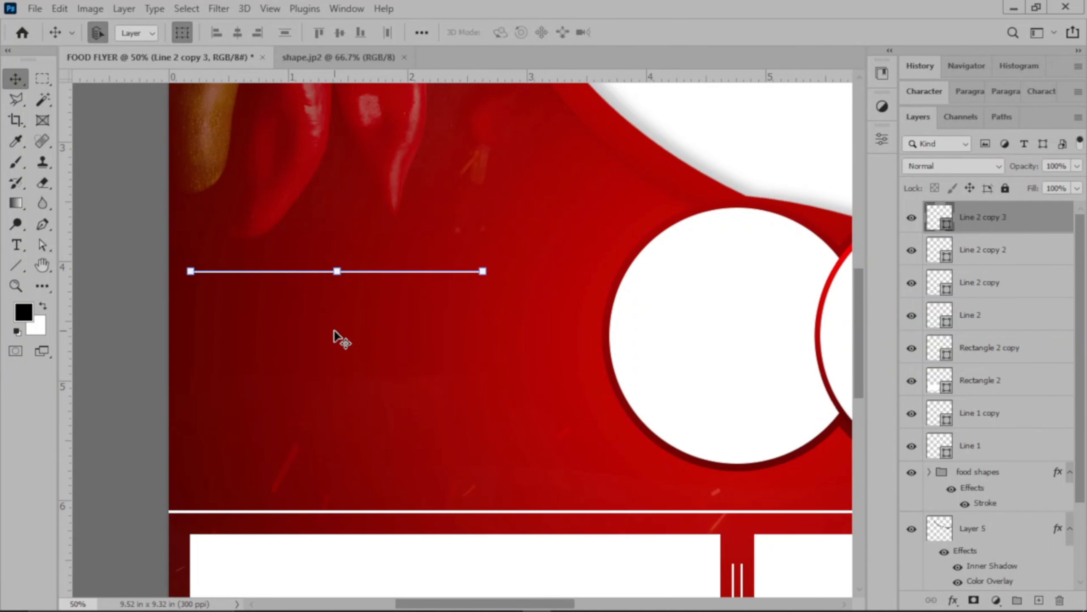
{"action": "key", "text": "shift+Down"}
{"action": "key", "text": "shift+Down"}
{"action": "key", "text": "shift+Down"}
{"action": "key", "text": "shift+Down"}
{"action": "key", "text": "shift+Down"}
{"action": "key", "text": "shift+Down"}
{"action": "key", "text": "shift+Down"}
{"action": "key", "text": "shift+Down"}
{"action": "key", "text": "shift+Down"}
{"action": "key", "text": "shift+Down"}
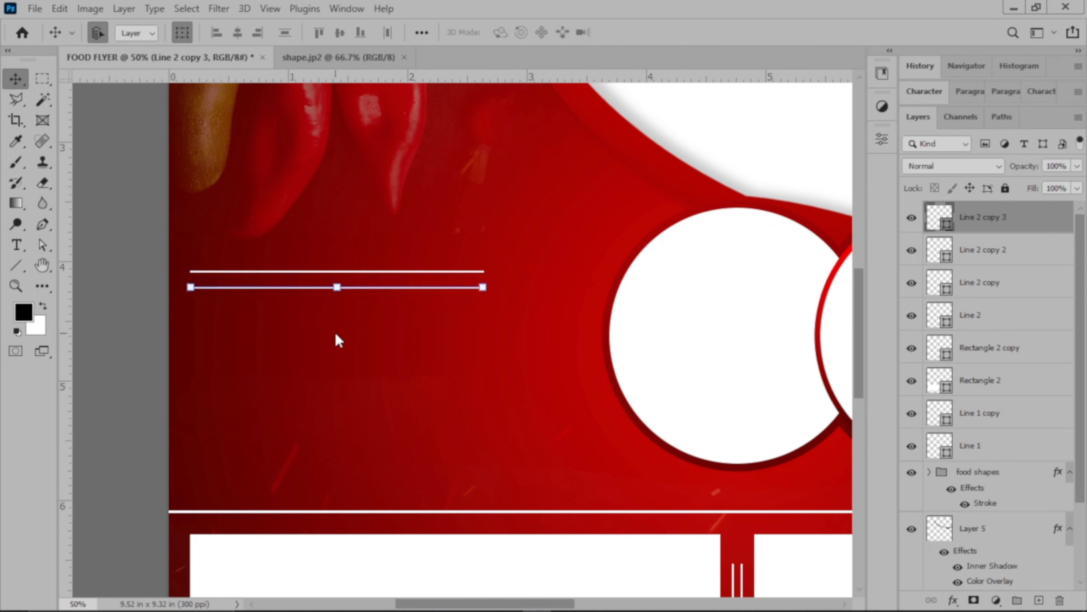
{"action": "key", "text": "shift+Down"}
{"action": "key", "text": "shift+Down"}
{"action": "key", "text": "shift+Down"}
{"action": "key", "text": "shift+Down"}
{"action": "key", "text": "shift+Down"}
{"action": "key", "text": "shift+Down"}
{"action": "key", "text": "shift+Down"}
{"action": "key", "text": "shift+Down"}
{"action": "key", "text": "shift+Down"}
{"action": "key", "text": "shift+Down"}
{"action": "key", "text": "shift+Down"}
{"action": "key", "text": "shift+Down"}
{"action": "key", "text": "shift+Down"}
{"action": "key", "text": "shift+Down"}
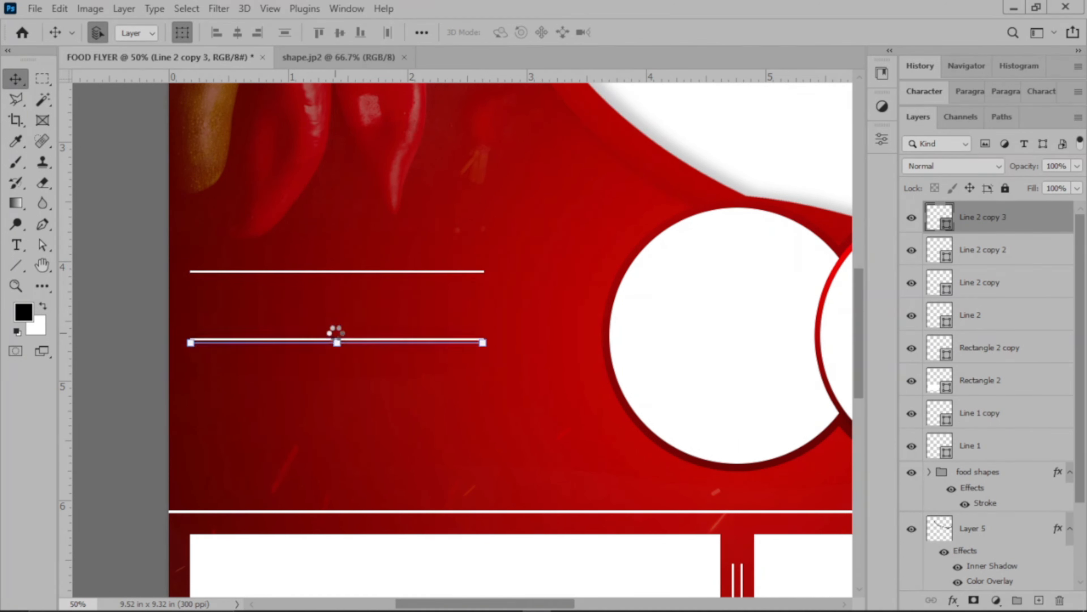
{"action": "key", "text": "shift+Down"}
{"action": "key", "text": "shift+Down"}
{"action": "key", "text": "shift+Down"}
{"action": "key", "text": "shift+Down"}
{"action": "key", "text": "shift+Down"}
{"action": "key", "text": "shift+Down"}
{"action": "key", "text": "shift+Down"}
{"action": "key", "text": "shift+Down"}
{"action": "key", "text": "shift+Down"}
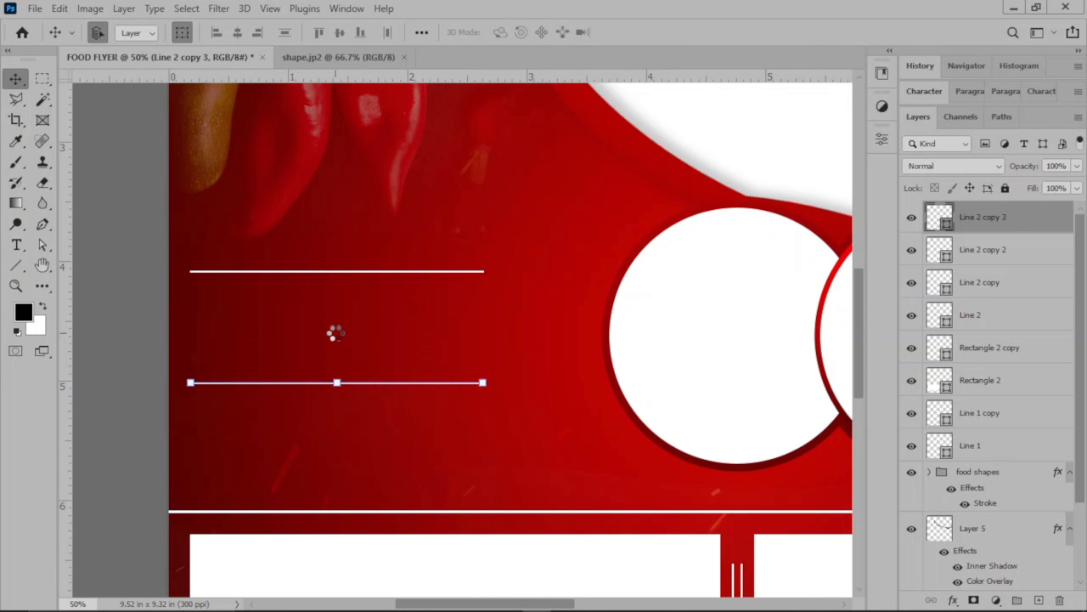
{"action": "key", "text": "shift+Down"}
{"action": "key", "text": "shift+Down"}
{"action": "key", "text": "shift+Down"}
{"action": "key", "text": "shift+Down"}
{"action": "key", "text": "shift+Down"}
{"action": "key", "text": "shift+Down"}
{"action": "key", "text": "shift+Down"}
{"action": "key", "text": "shift+Down"}
{"action": "key", "text": "shift+Down"}
{"action": "key", "text": "shift+Down"}
{"action": "key", "text": "shift+Down"}
{"action": "key", "text": "shift+Down"}
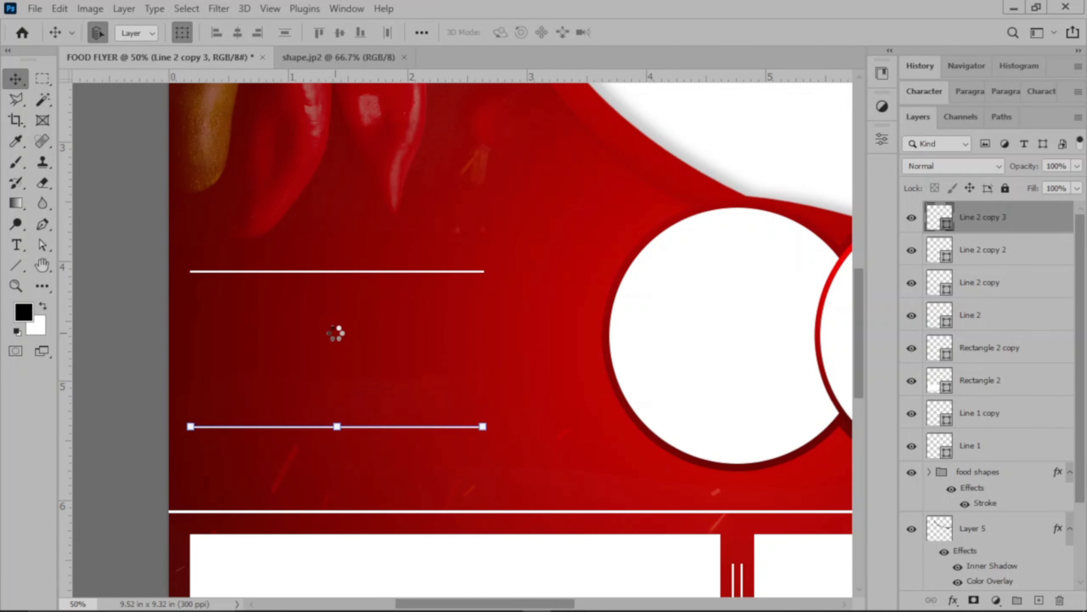
{"action": "key", "text": "shift+Down"}
{"action": "key", "text": "shift+Down"}
{"action": "key", "text": "shift+Down"}
{"action": "key", "text": "shift+Down"}
{"action": "key", "text": "shift+Down"}
{"action": "key", "text": "shift+Down"}
{"action": "key", "text": "shift+Down"}
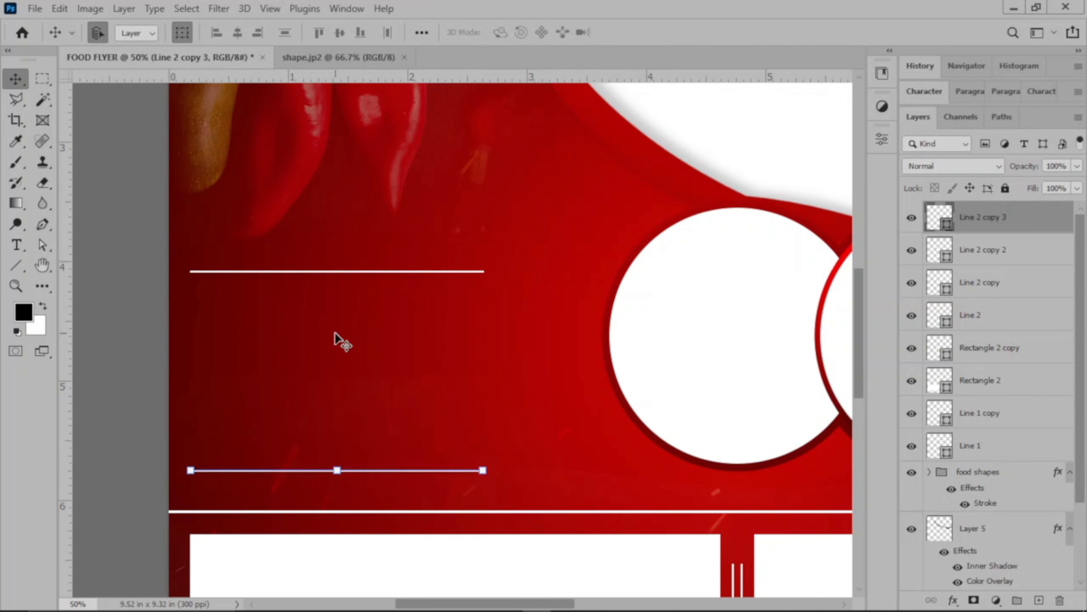
{"action": "key", "text": "shift+Up"}
{"action": "key", "text": "shift+Up"}
{"action": "key", "text": "shift+Up"}
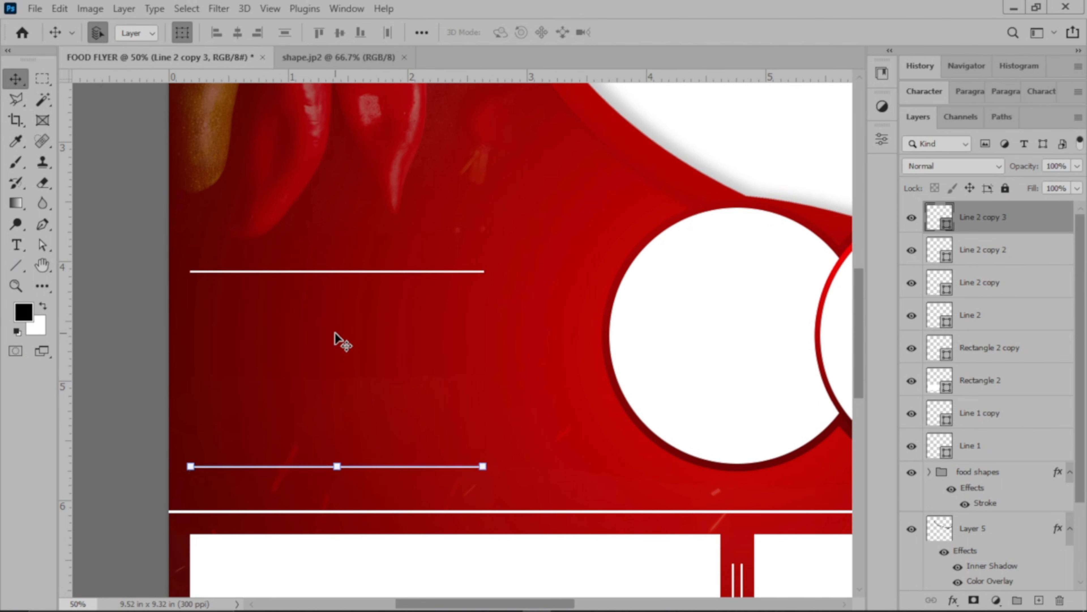
{"action": "key", "text": "ctrl+0"}
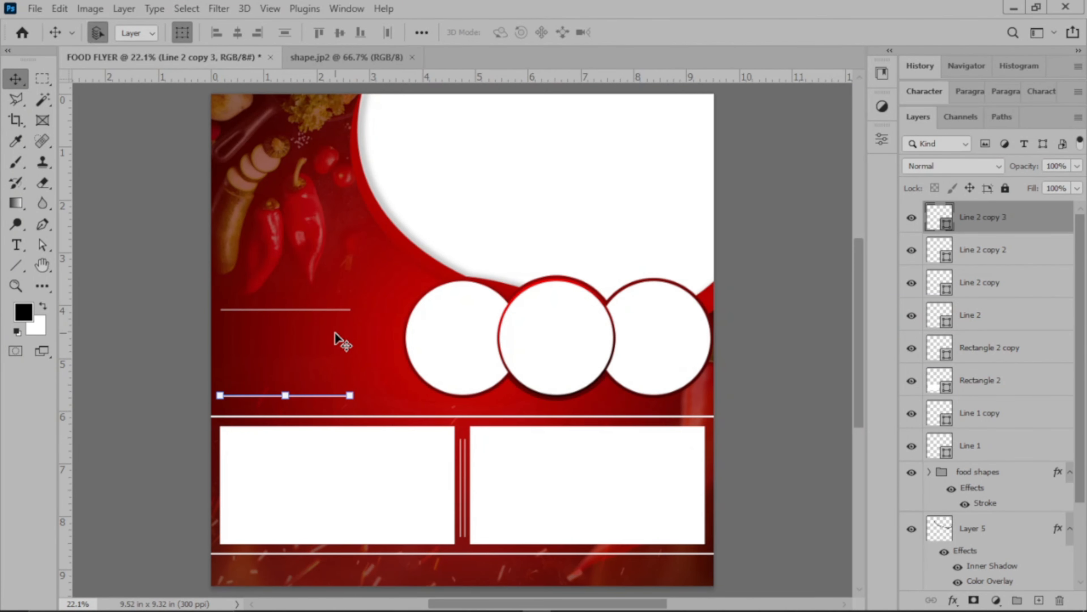
{"action": "left_click", "coordinate": [774, 321]}
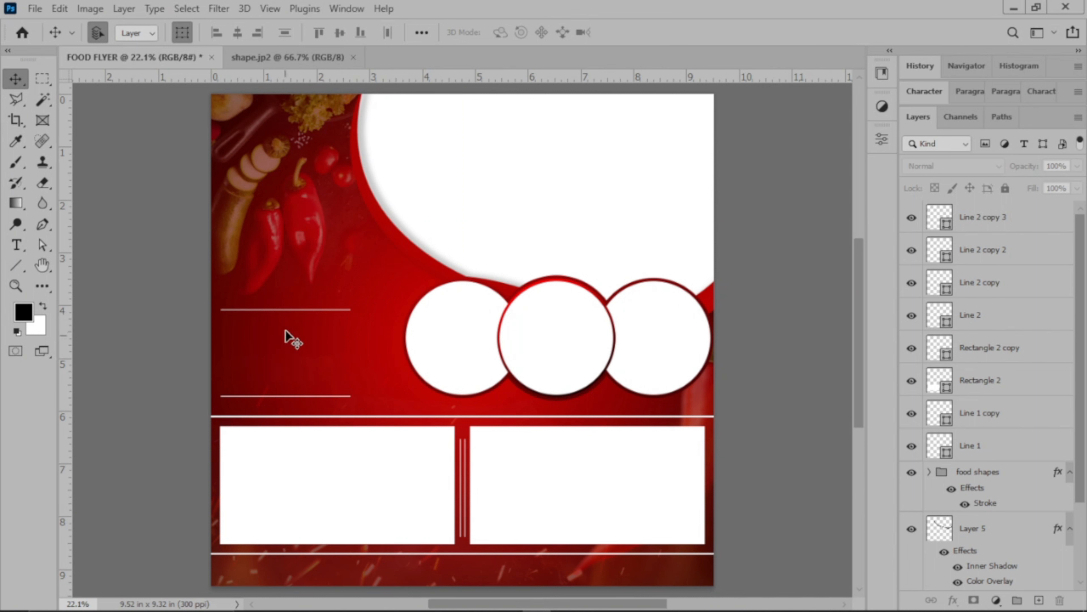
Nudge the upper of the two short horizontal lines up to just beneath the chili peppers.
{"action": "left_click", "coordinate": [281, 309]}
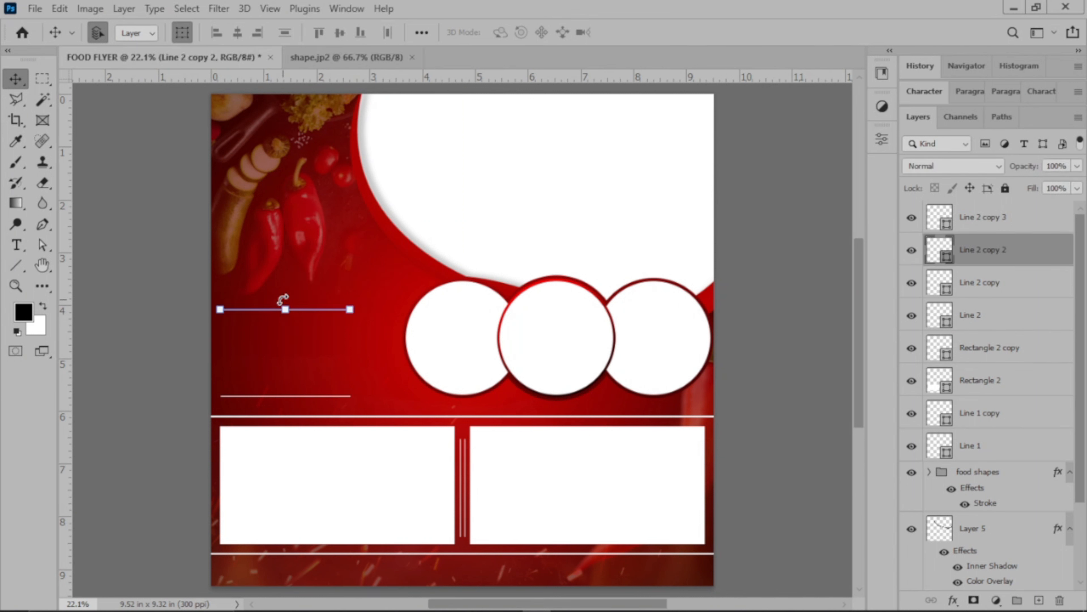
{"action": "key", "text": "shift+Up"}
{"action": "key", "text": "shift+Up"}
{"action": "key", "text": "shift+Up"}
{"action": "key", "text": "shift+Up"}
{"action": "key", "text": "shift+Up"}
{"action": "key", "text": "shift+Up"}
{"action": "key", "text": "shift+Up"}
{"action": "key", "text": "shift+Up"}
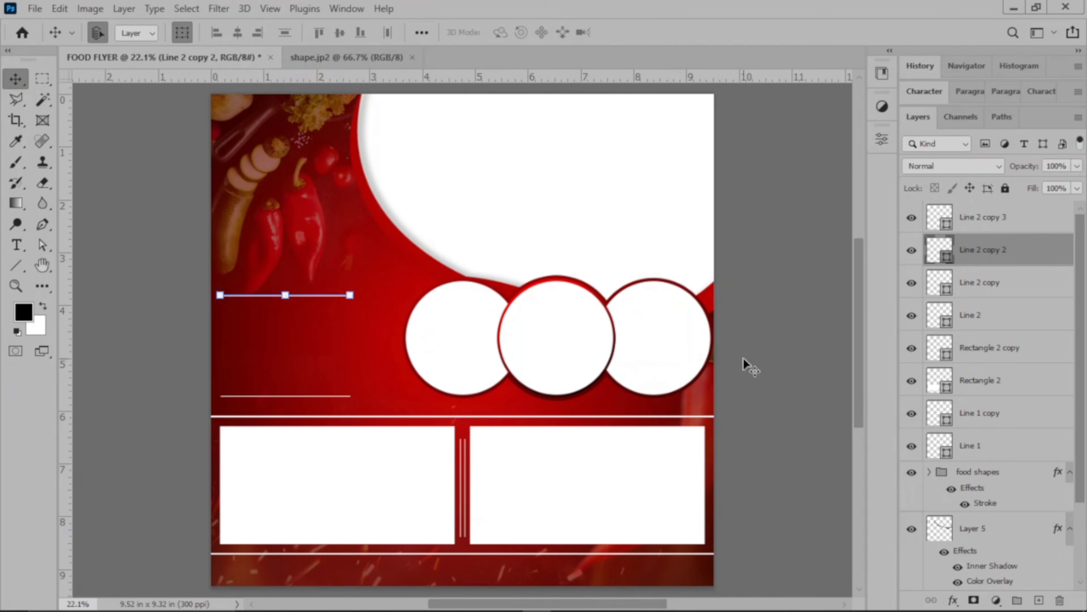
{"action": "left_click", "coordinate": [746, 367]}
Nudge the lower short horizontal line slightly up, away from the full-width divider, and deselect it.
{"action": "left_click_drag", "start_coordinate": [254, 364], "coordinate": [259, 407]}
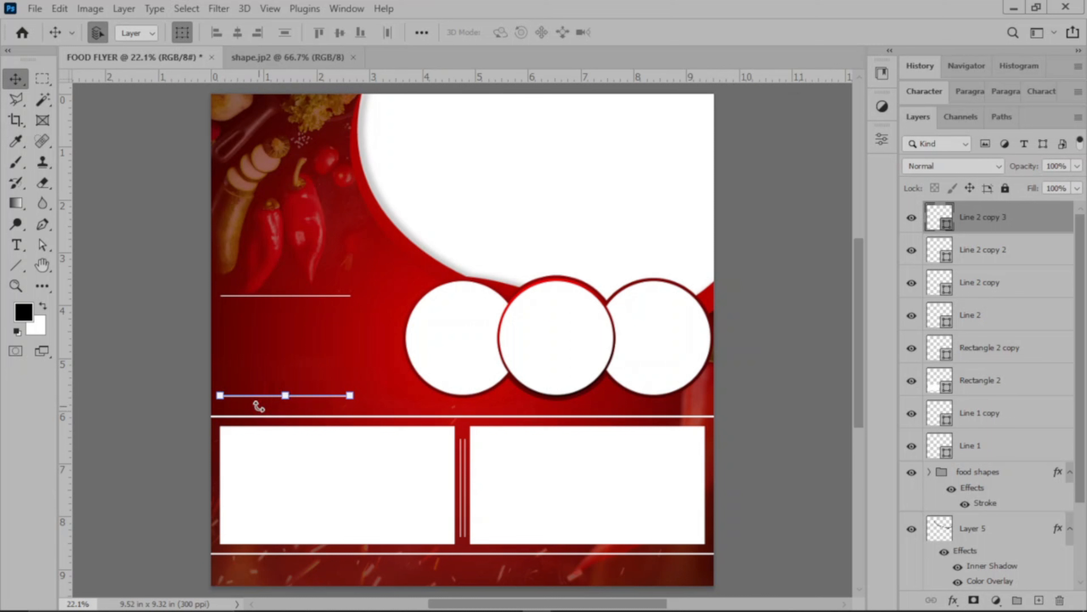
{"action": "key", "text": "shift+Up"}
{"action": "key", "text": "shift+Up"}
{"action": "key", "text": "shift+Up"}
{"action": "key", "text": "shift+Up"}
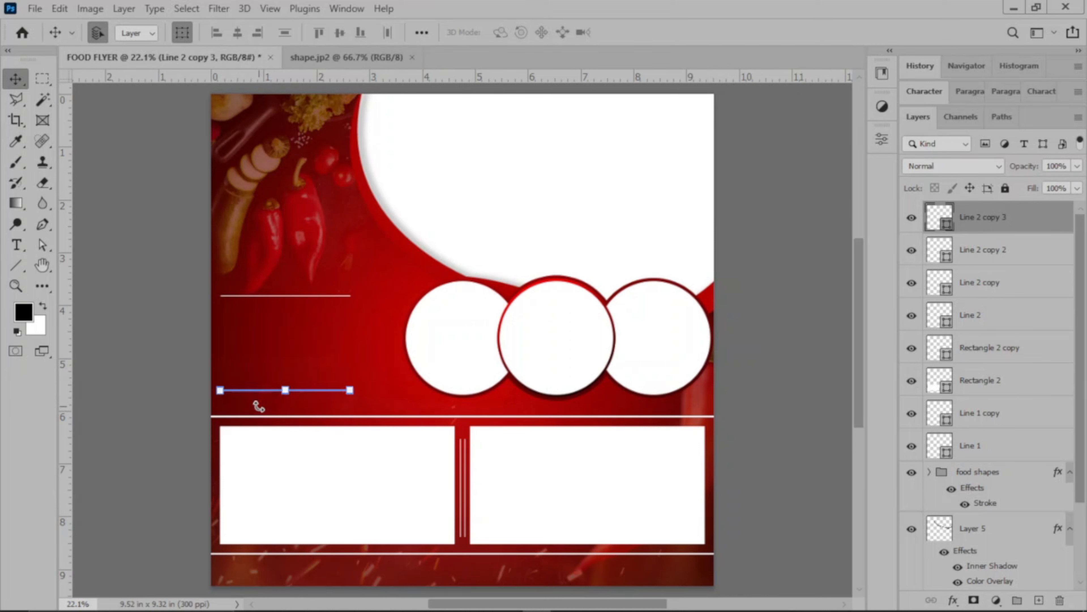
{"action": "left_click", "coordinate": [162, 377]}
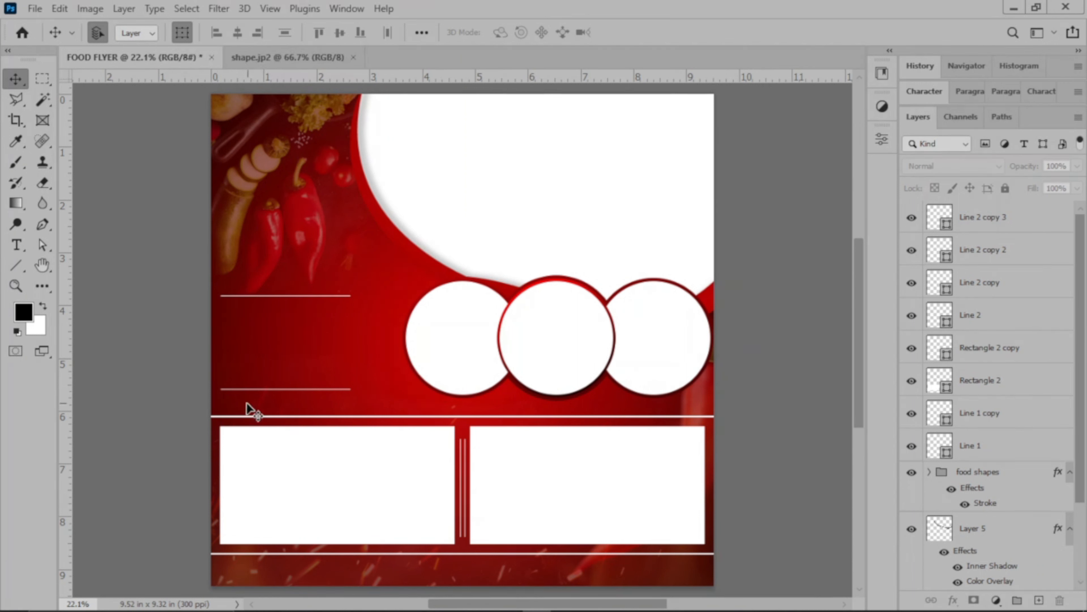
Lower the layer opacity of the right white rectangle in the bottom band to about 15%.
{"action": "scroll", "coordinate": [626, 478], "scroll_direction": "down", "scroll_amount": 1}
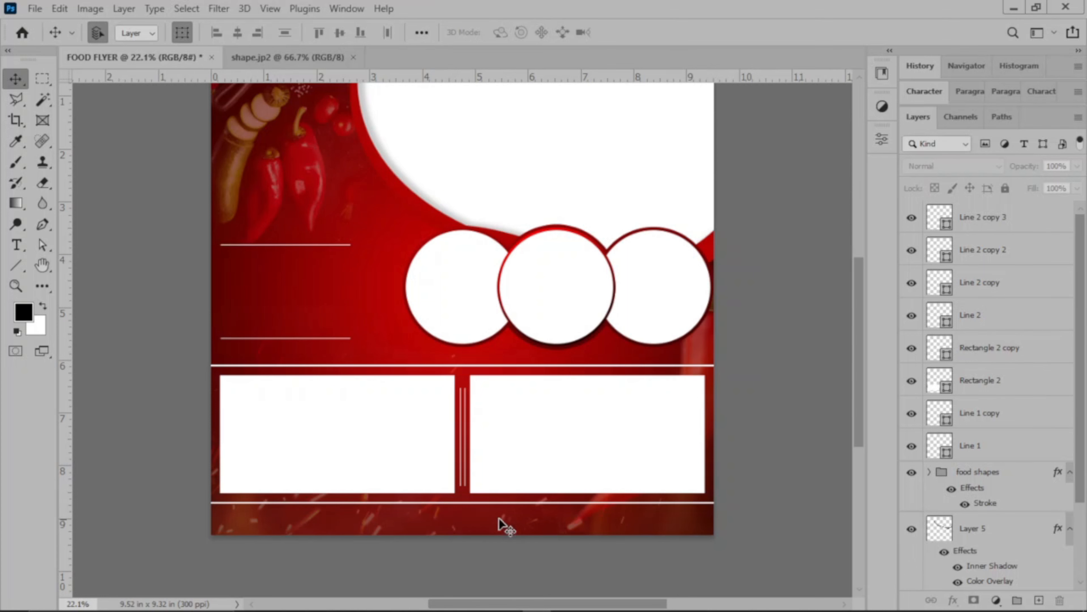
{"action": "scroll", "coordinate": [531, 471], "scroll_direction": "up", "scroll_amount": 1}
{"action": "scroll", "coordinate": [531, 475], "scroll_direction": "up", "scroll_amount": 1}
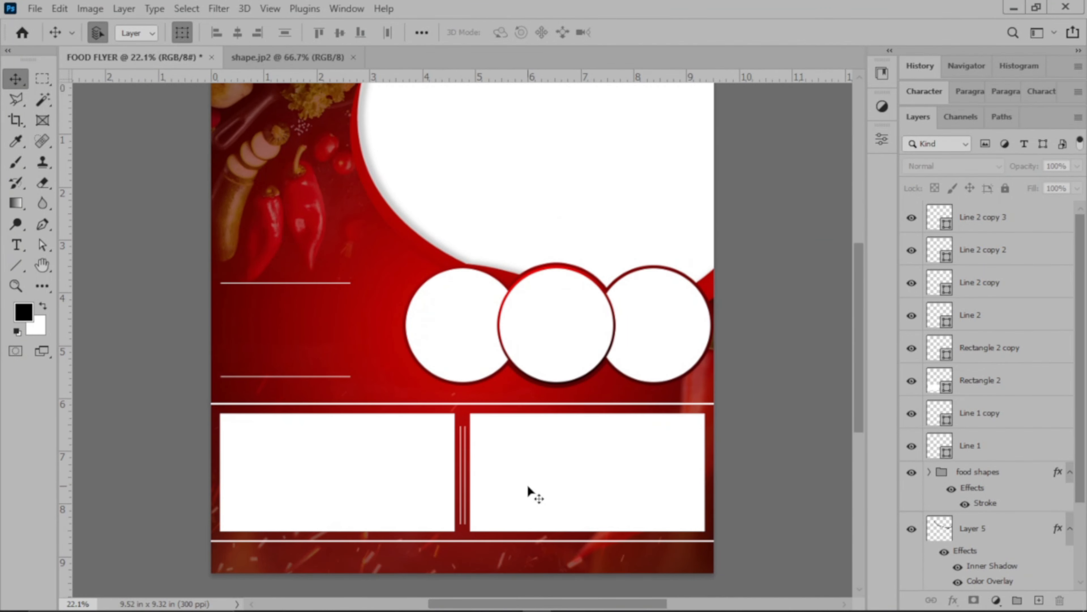
{"action": "left_click", "coordinate": [555, 485]}
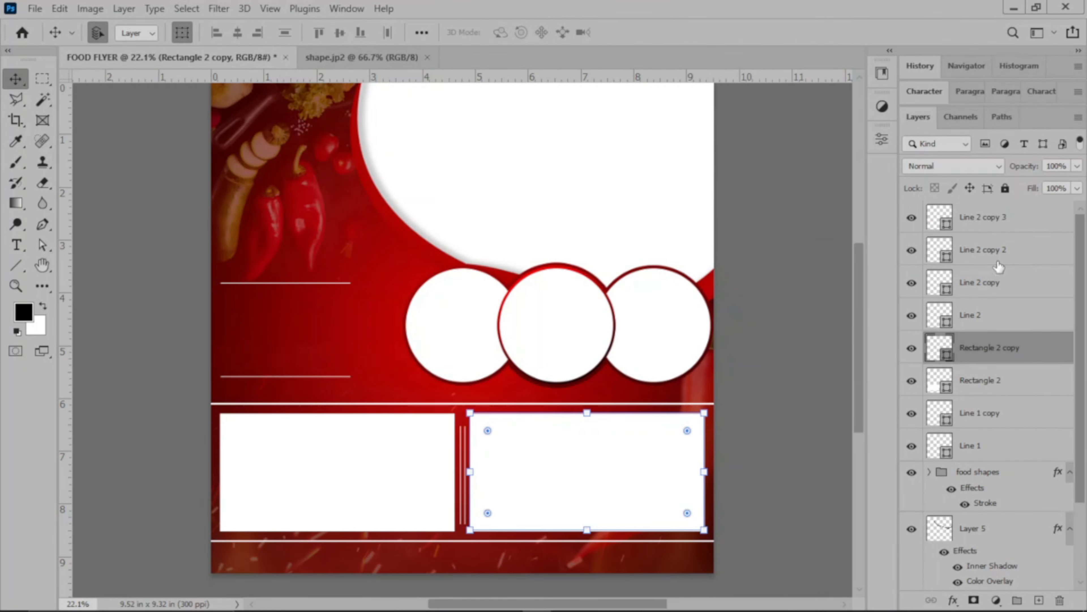
{"action": "left_click", "coordinate": [1076, 189]}
{"action": "left_click_drag", "start_coordinate": [1025, 206], "coordinate": [1086, 206]}
{"action": "left_click", "coordinate": [1078, 165]}
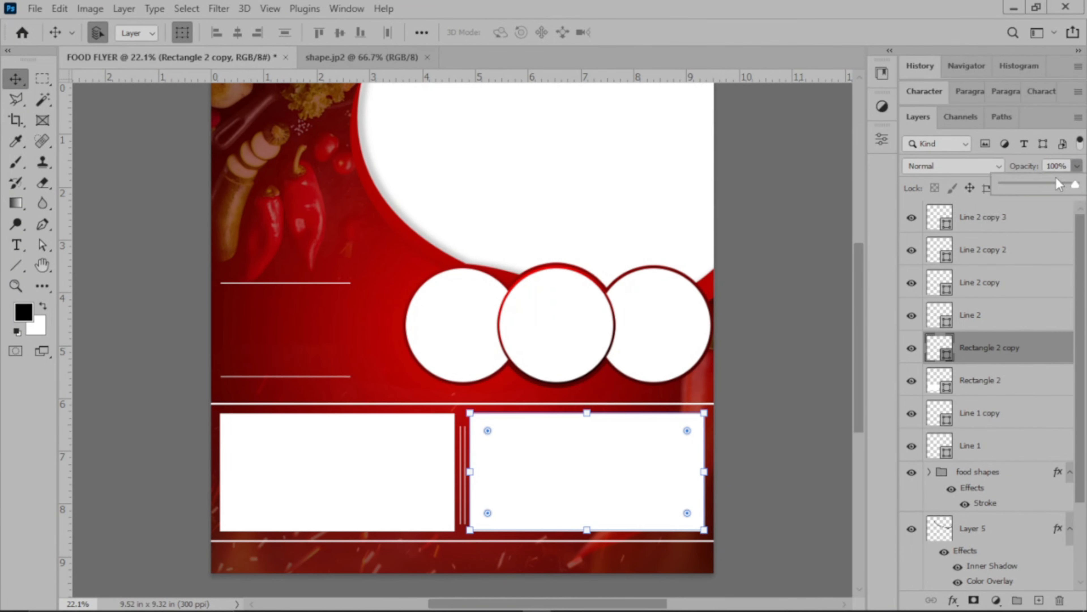
{"action": "left_click_drag", "start_coordinate": [1032, 184], "coordinate": [1024, 184]}
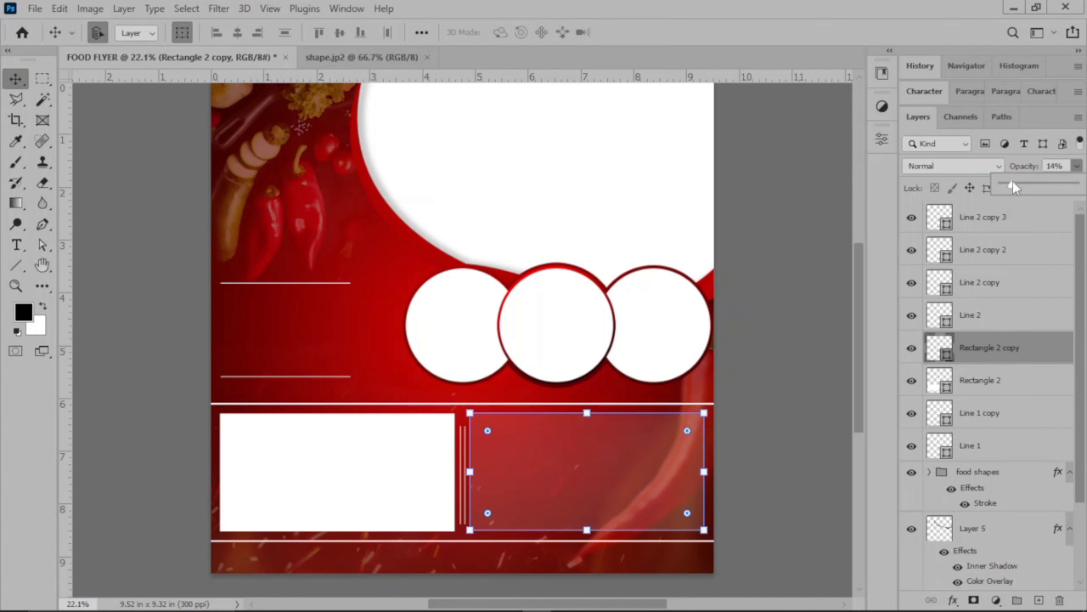
{"action": "left_click_drag", "start_coordinate": [1013, 181], "coordinate": [1058, 166]}
{"action": "left_click", "coordinate": [1055, 165]}
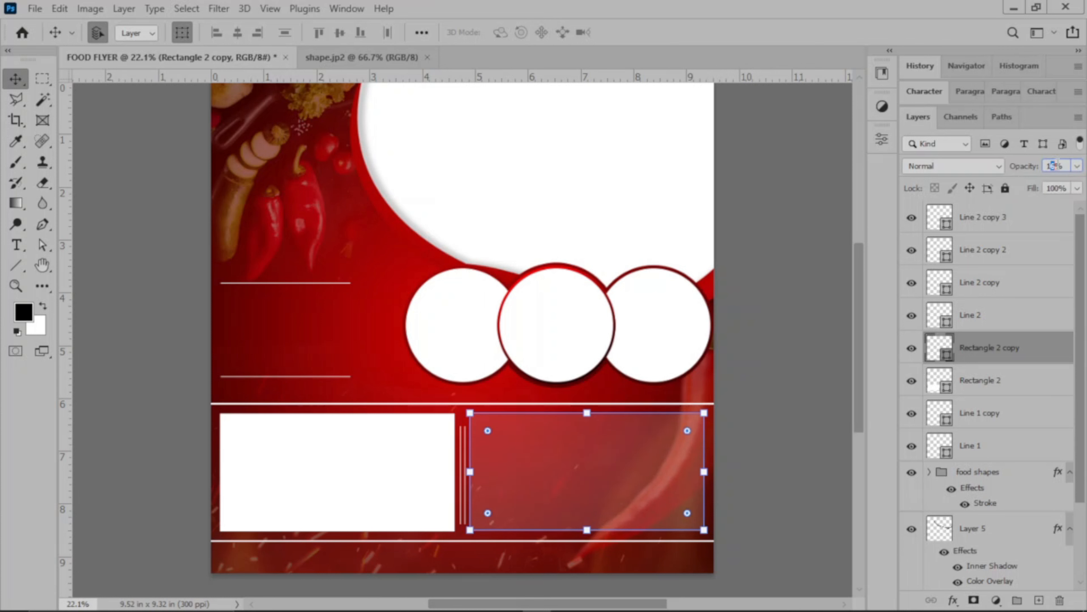
{"action": "type", "text": "5"}
{"action": "key", "text": "Return"}
Lower the layer opacity of the left white rectangle in the bottom band to about 17% and deselect it.
{"action": "left_click", "coordinate": [385, 453]}
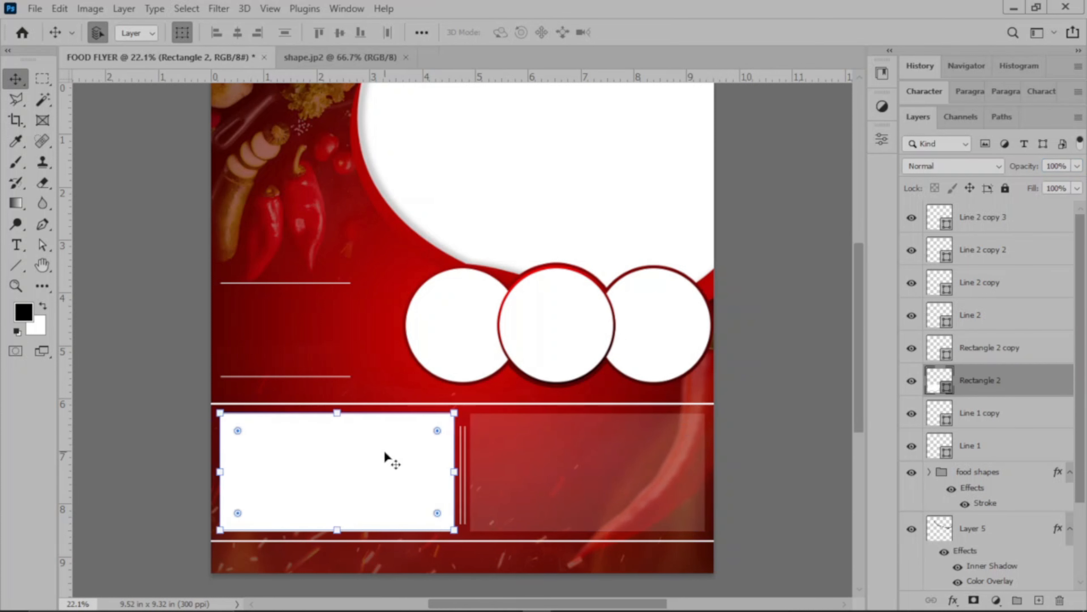
{"action": "left_click", "coordinate": [1077, 167]}
{"action": "left_click_drag", "start_coordinate": [1037, 185], "coordinate": [1016, 179]}
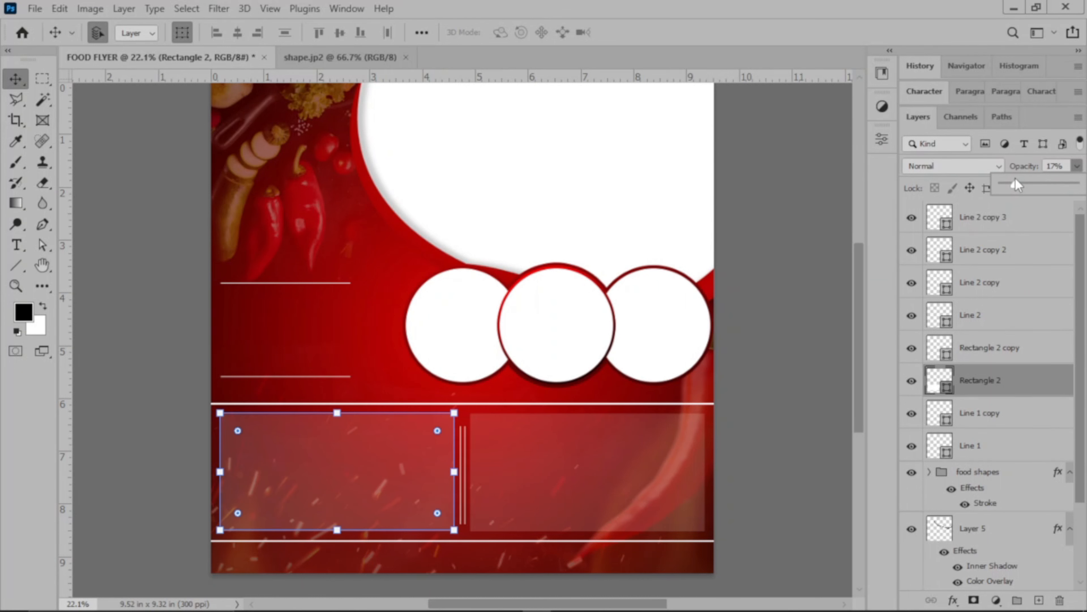
{"action": "left_click", "coordinate": [797, 190]}
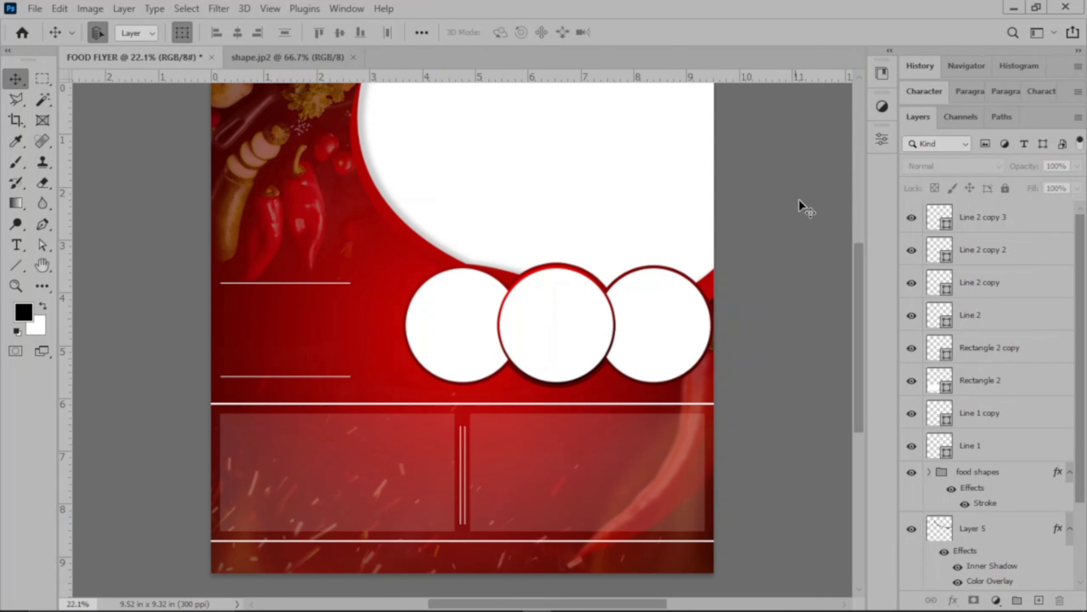
{"action": "left_click", "coordinate": [624, 472]}
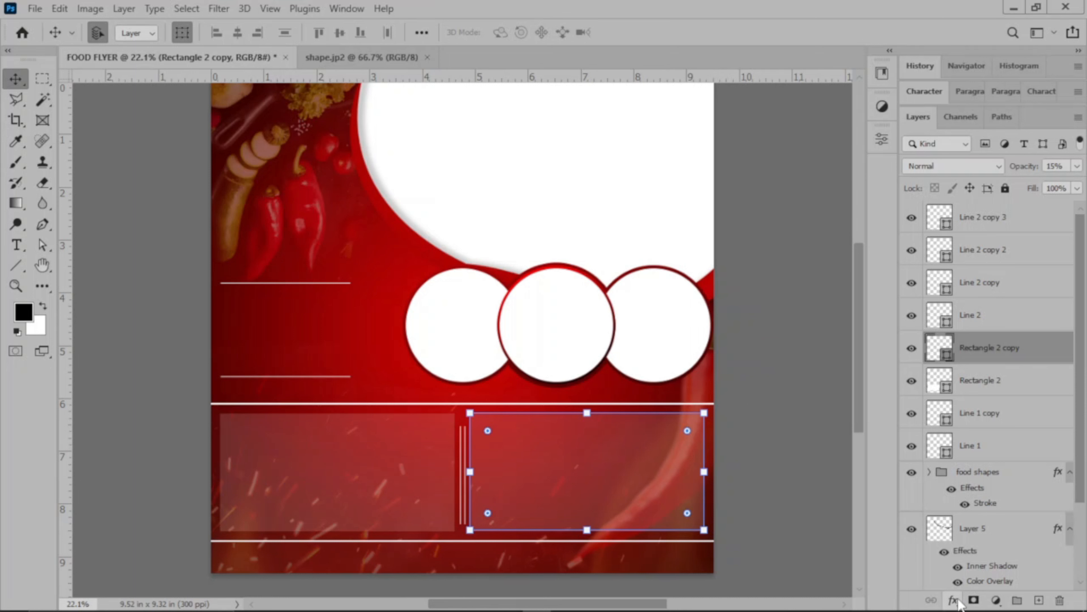
{"action": "left_click", "coordinate": [956, 601]}
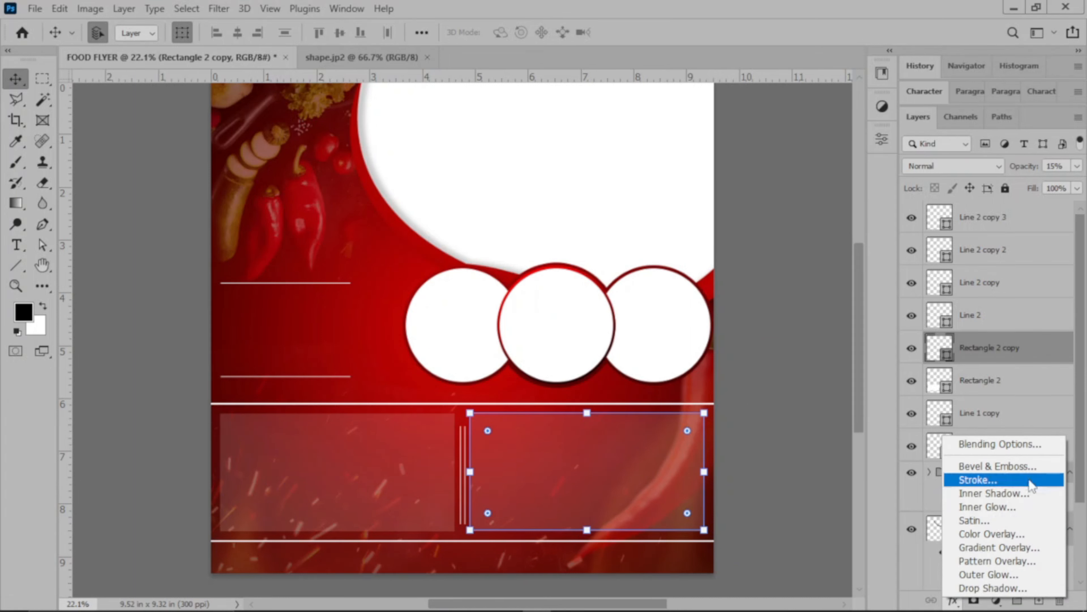
{"action": "left_click", "coordinate": [1016, 549]}
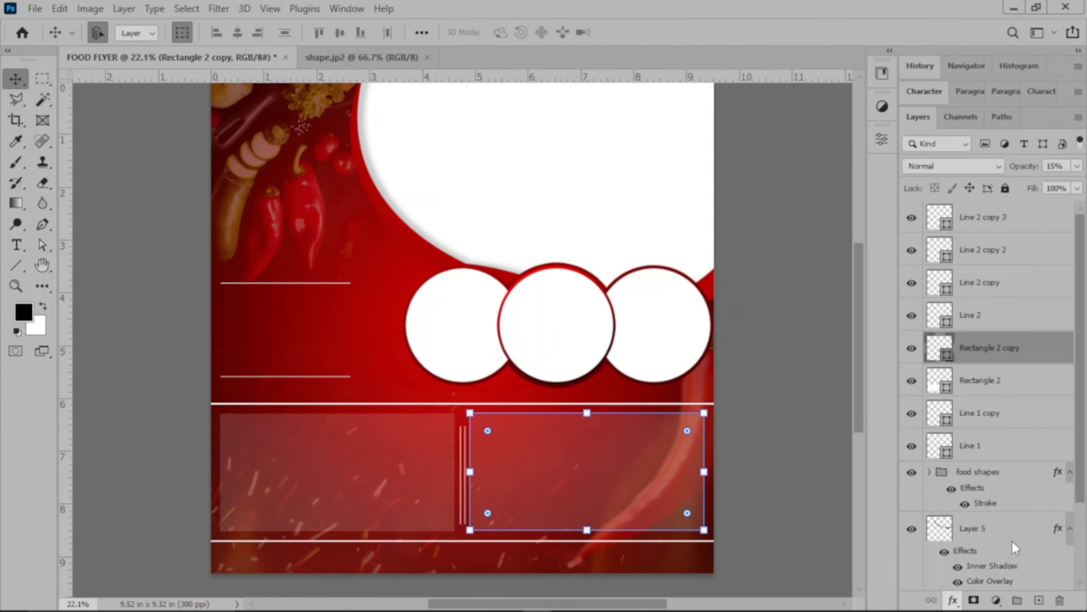
{"action": "left_click_drag", "start_coordinate": [736, 97], "coordinate": [823, 81]}
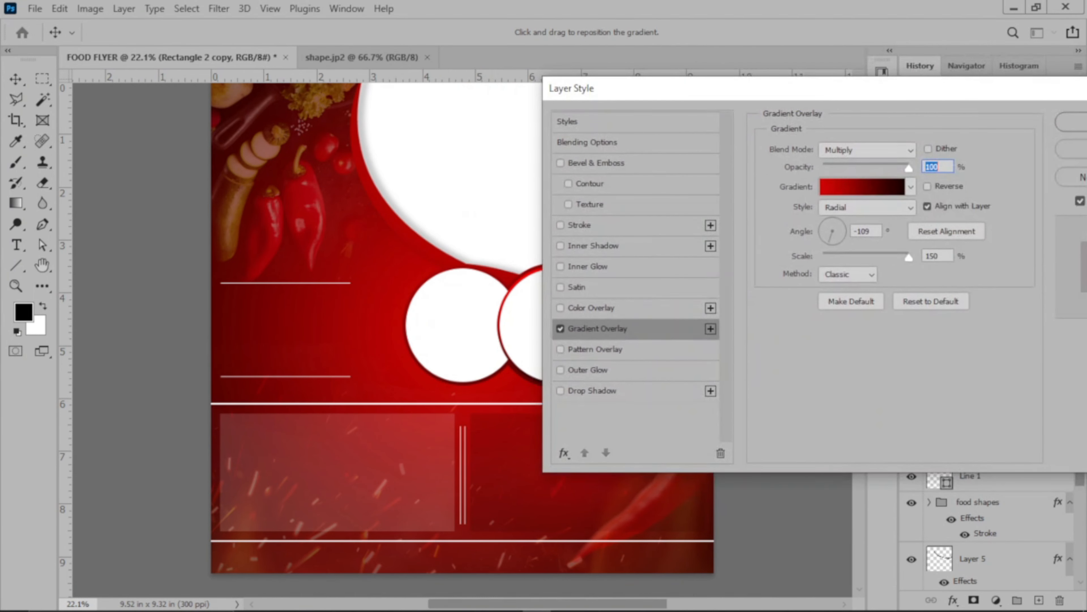
{"action": "left_click", "coordinate": [927, 187]}
{"action": "left_click", "coordinate": [927, 187]}
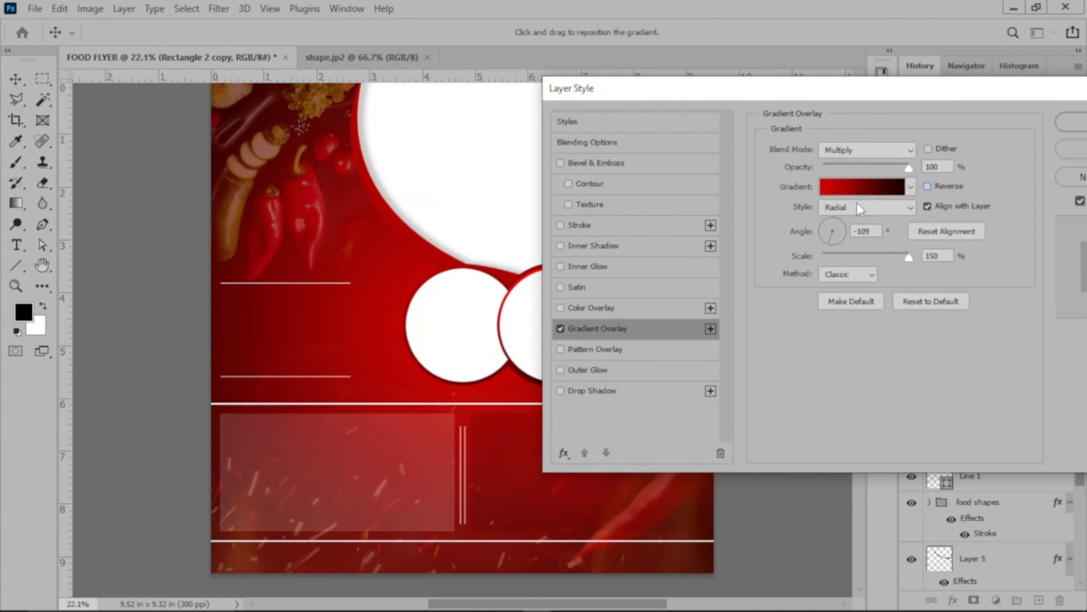
{"action": "left_click_drag", "start_coordinate": [975, 88], "coordinate": [904, 72]}
{"action": "left_click", "coordinate": [864, 150]}
{"action": "left_click", "coordinate": [853, 159]}
{"action": "left_click", "coordinate": [873, 125]}
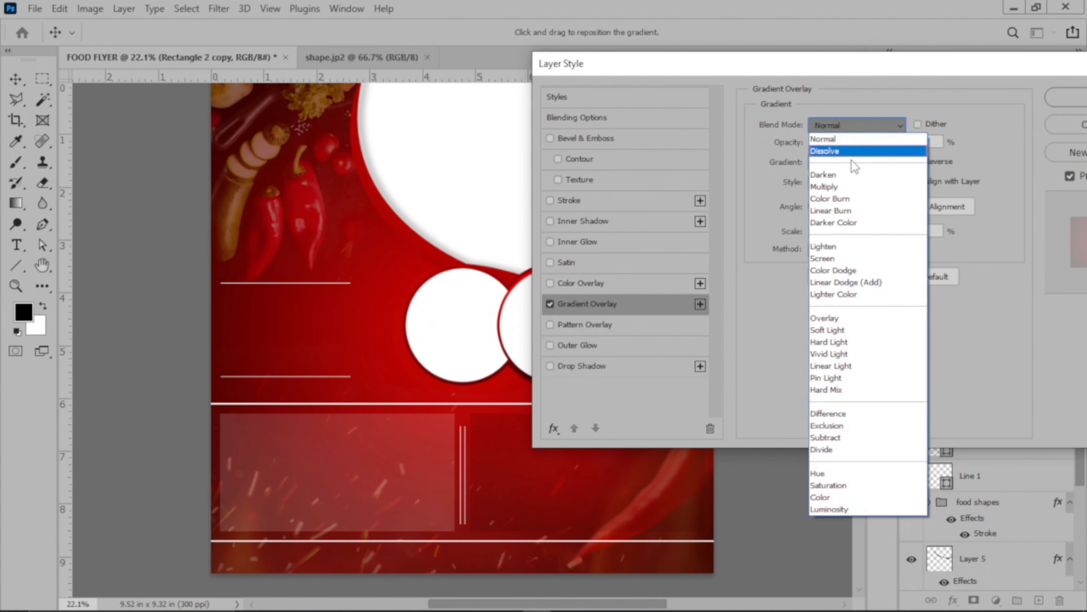
{"action": "left_click", "coordinate": [847, 187]}
{"action": "left_click_drag", "start_coordinate": [841, 65], "coordinate": [947, 45]}
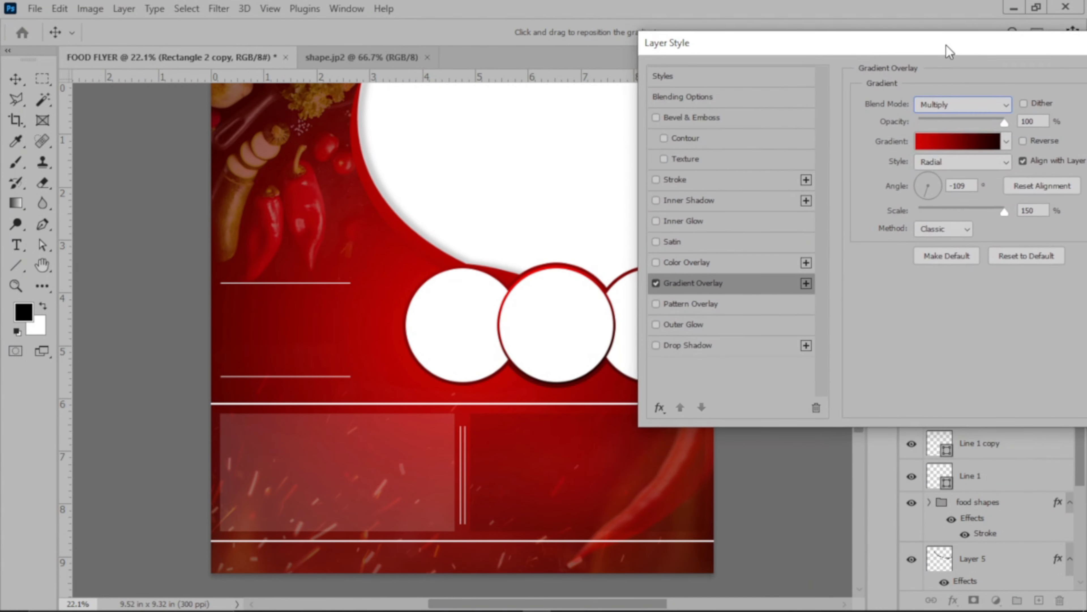
{"action": "left_click_drag", "start_coordinate": [1027, 57], "coordinate": [721, 70]}
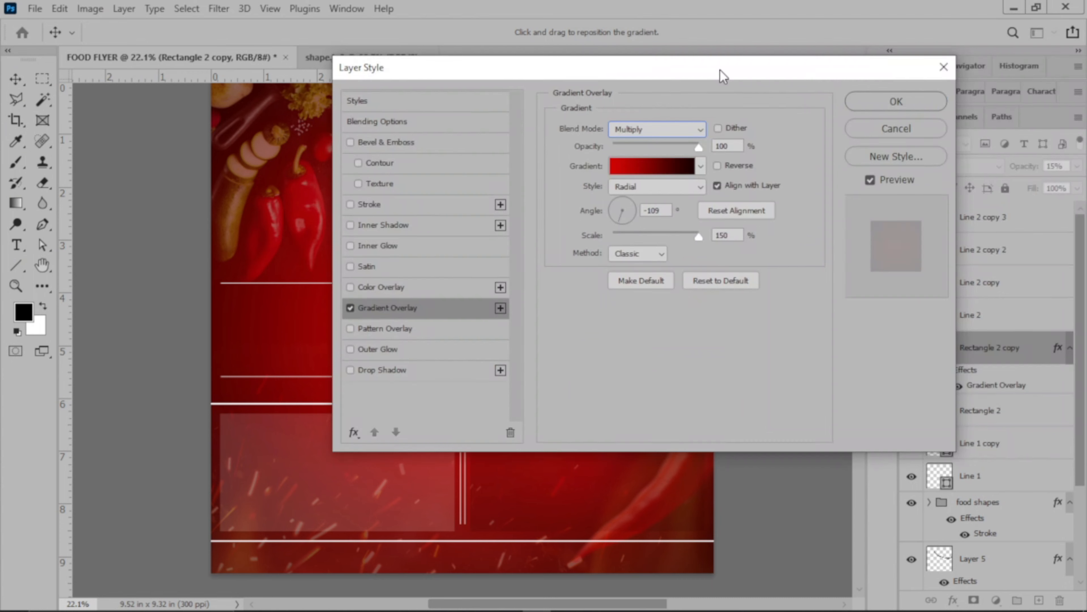
{"action": "left_click", "coordinate": [897, 129]}
Restore the right bottom rectangle's opacity to 100% and add a red-to-black Gradient Overlay with the Linear style.
{"action": "left_click", "coordinate": [1078, 167]}
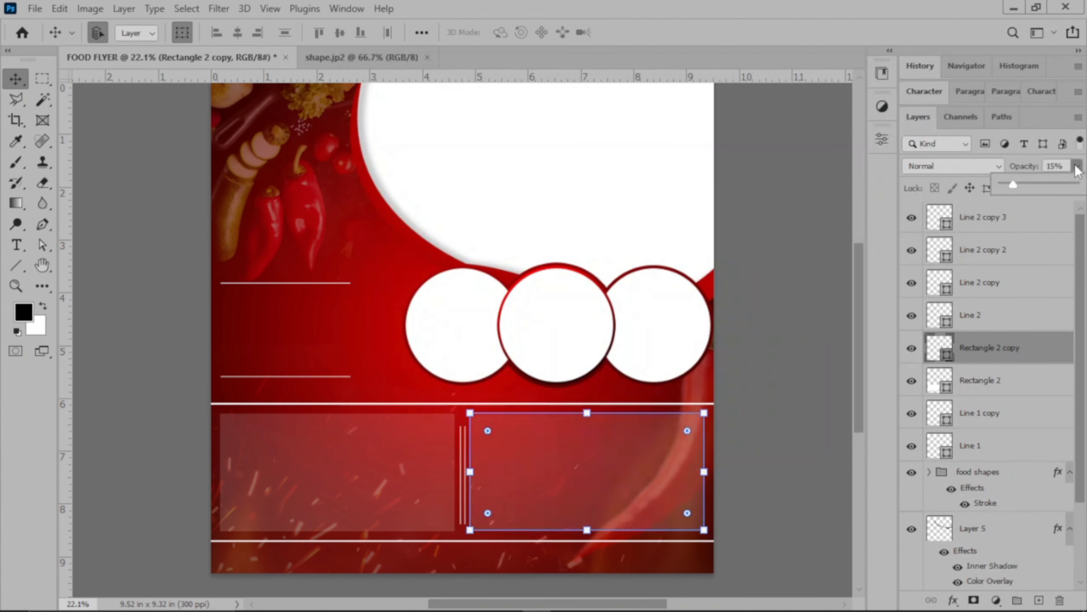
{"action": "left_click_drag", "start_coordinate": [1086, 187], "coordinate": [1081, 189]}
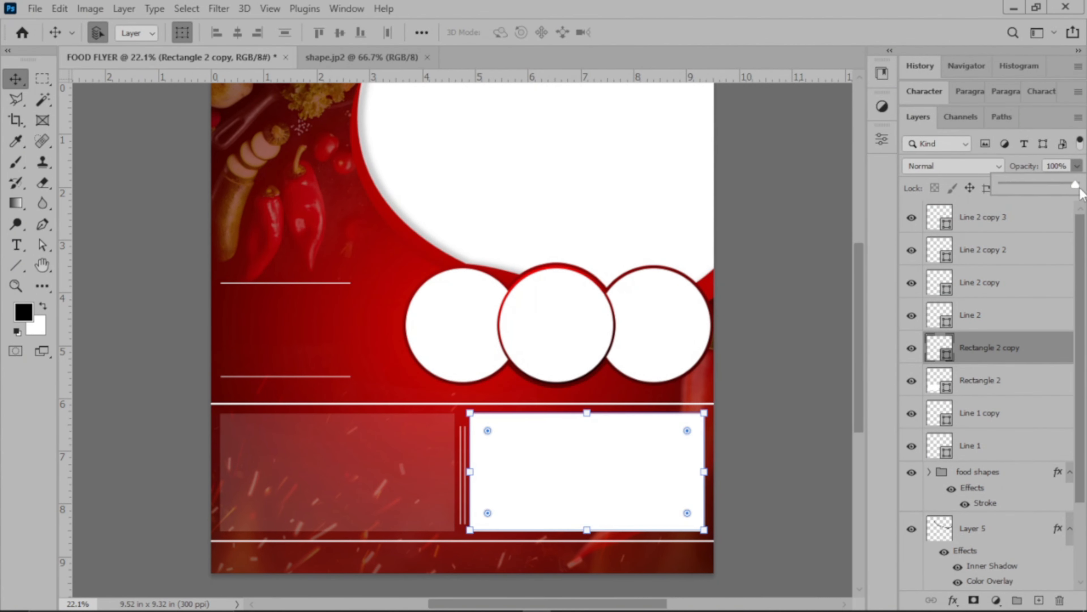
{"action": "left_click", "coordinate": [954, 600]}
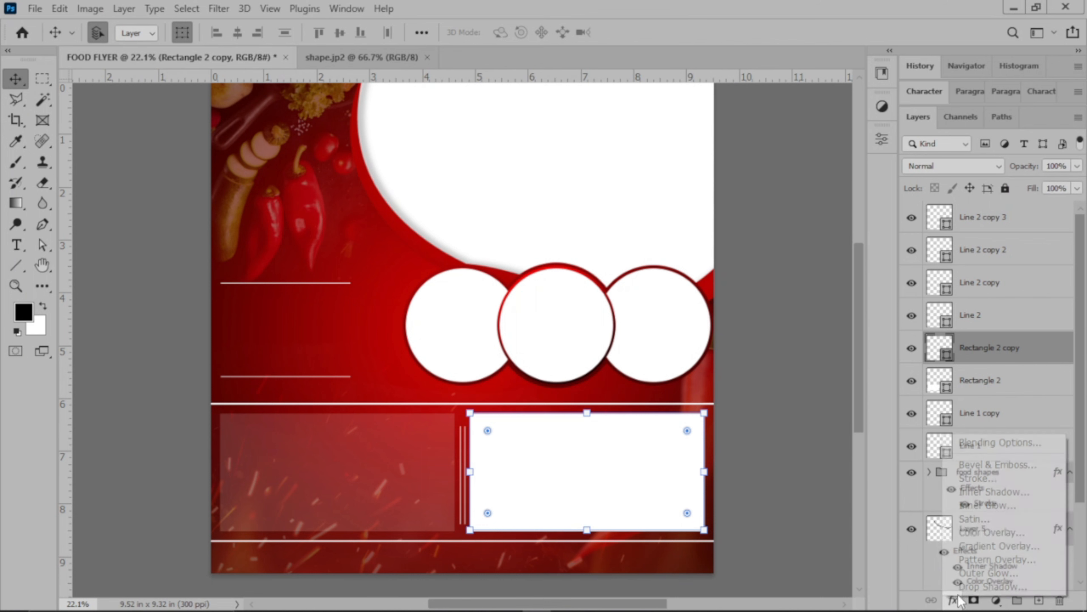
{"action": "left_click", "coordinate": [985, 547]}
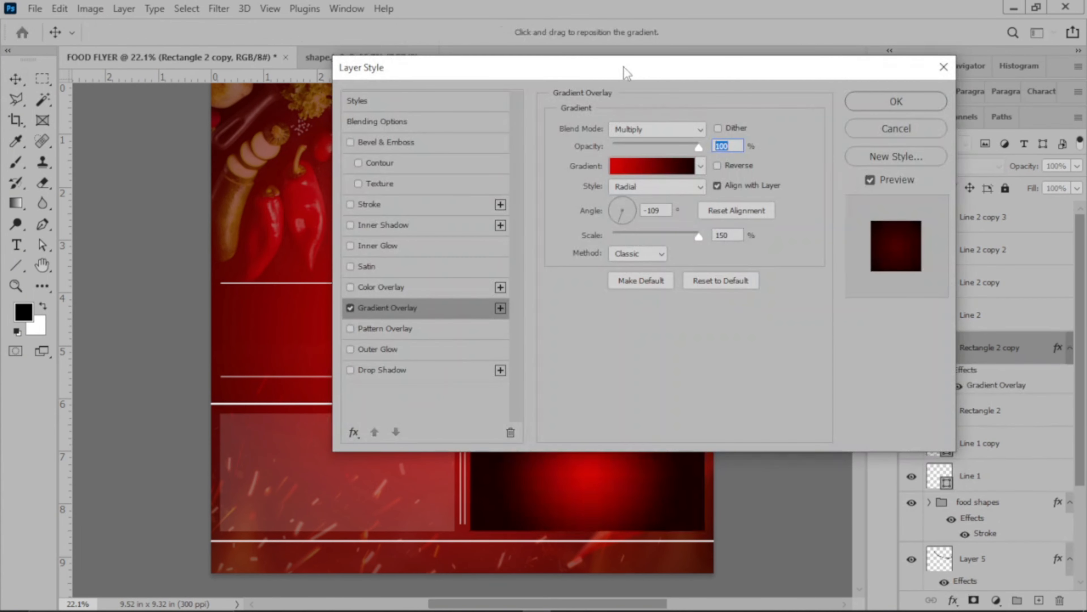
{"action": "left_click_drag", "start_coordinate": [624, 60], "coordinate": [845, 51]}
{"action": "left_click", "coordinate": [877, 167]}
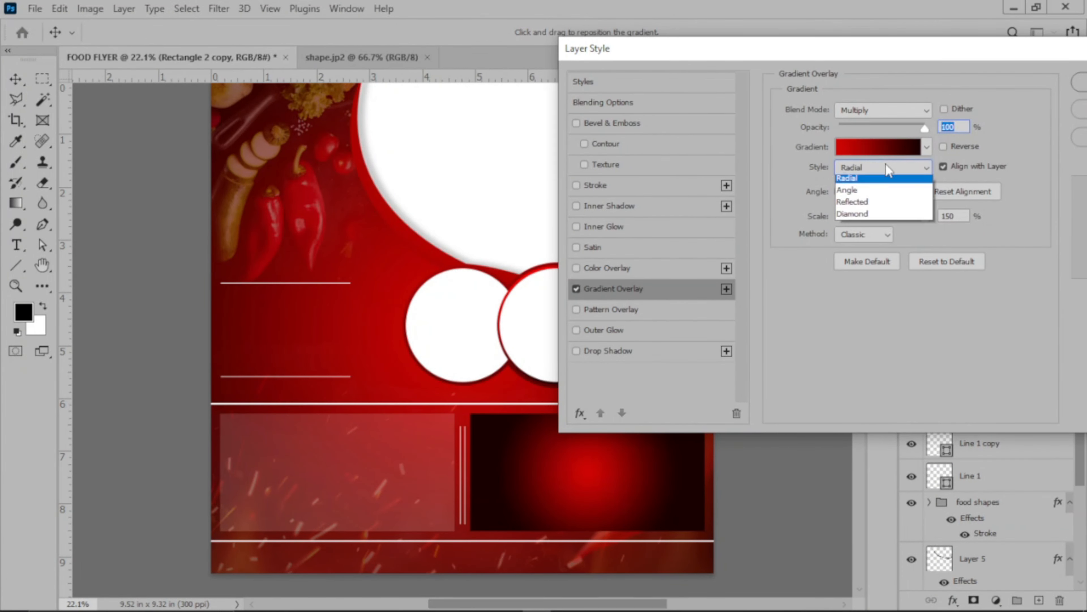
{"action": "left_click", "coordinate": [871, 184]}
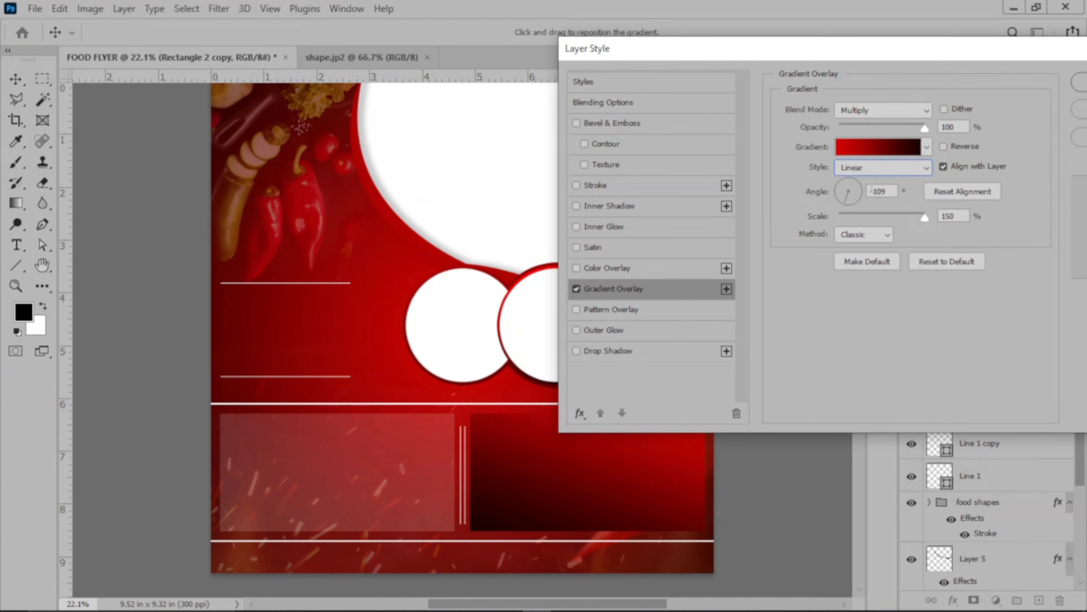
Set the overlay gradient's angle to -90°, reverse its colors and apply the layer style.
{"action": "left_click_drag", "start_coordinate": [846, 203], "coordinate": [850, 203]}
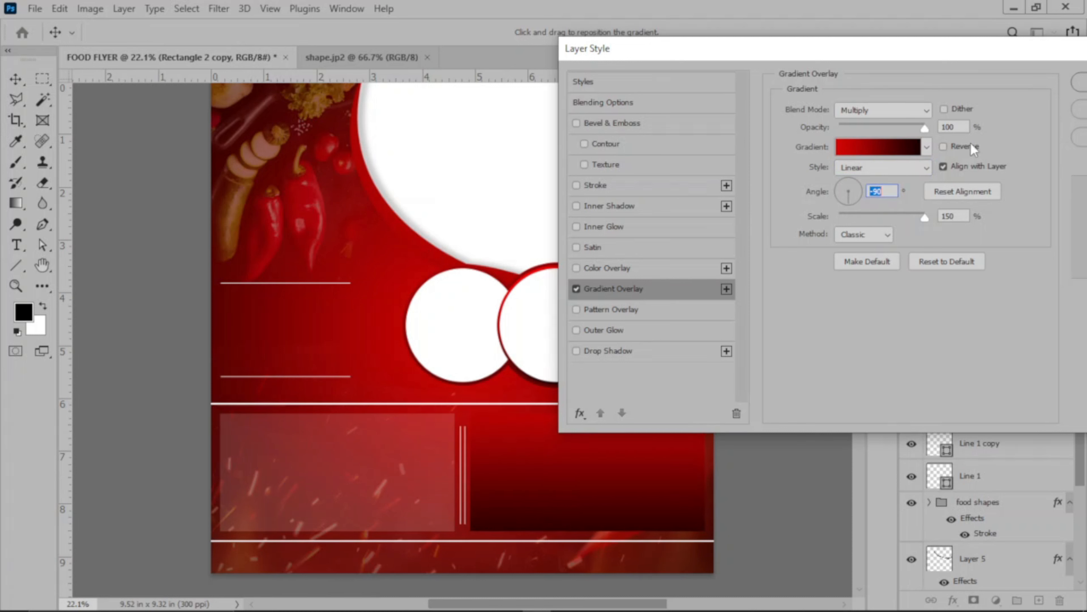
{"action": "left_click", "coordinate": [942, 146]}
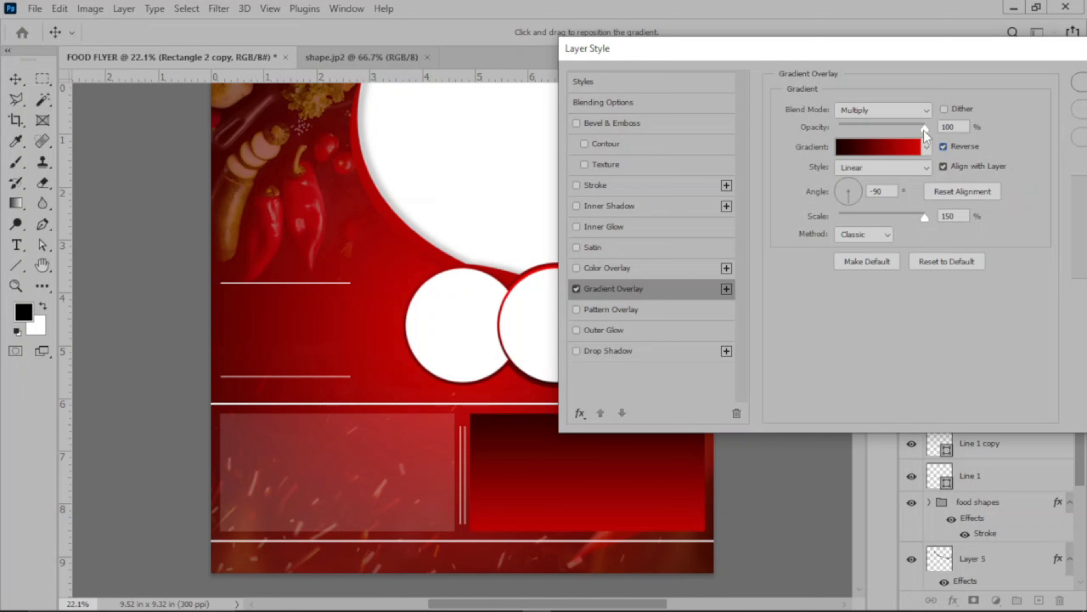
{"action": "left_click_drag", "start_coordinate": [950, 47], "coordinate": [875, 52]}
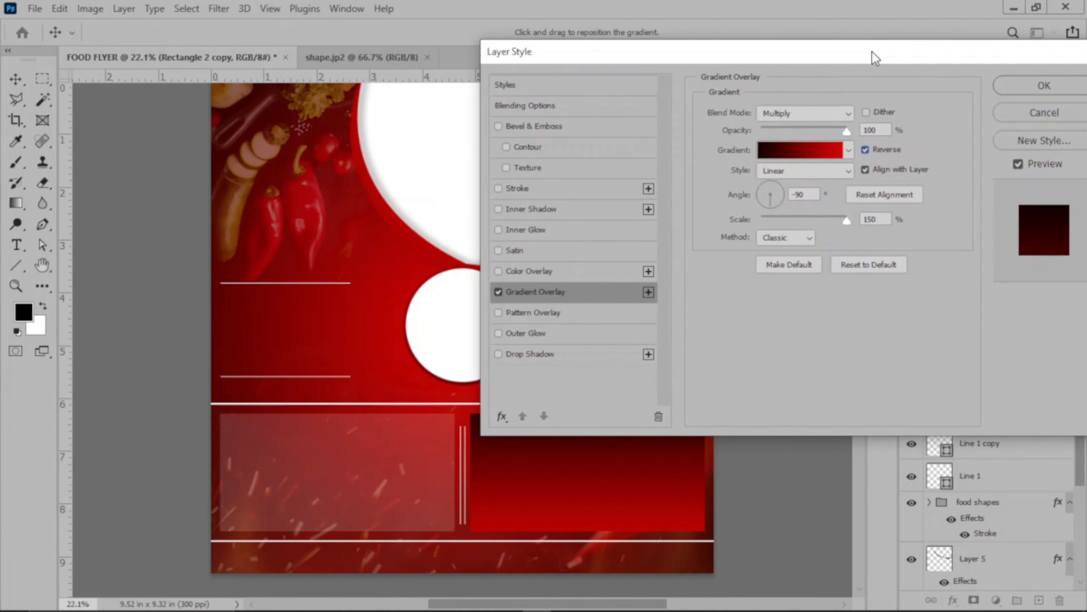
{"action": "left_click", "coordinate": [1029, 90]}
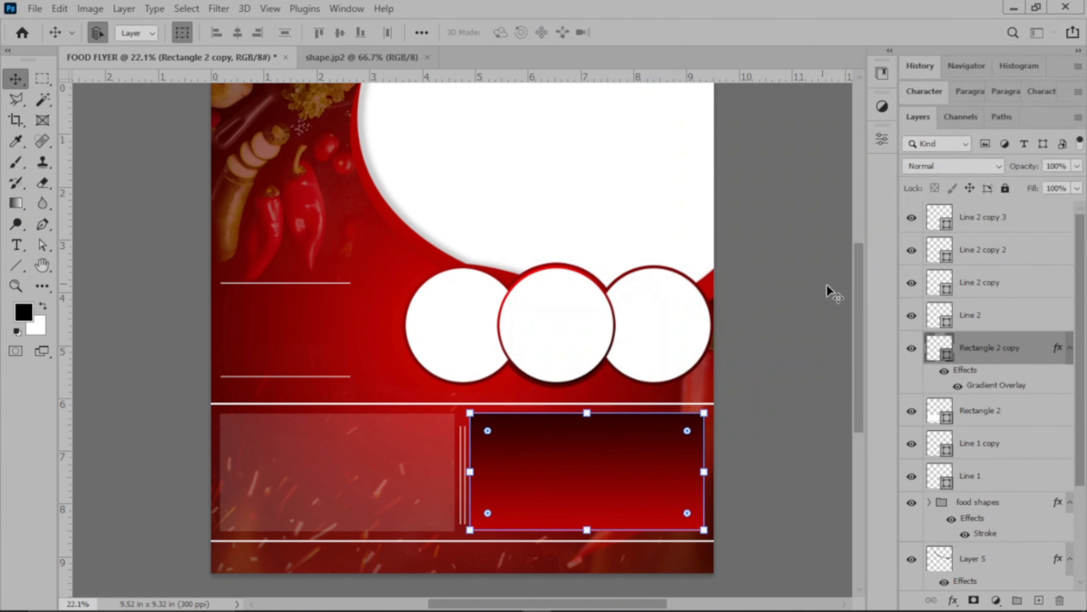
Lower the gradient-filled right rectangle's layer opacity to 70% and deselect it.
{"action": "left_click", "coordinate": [1077, 166]}
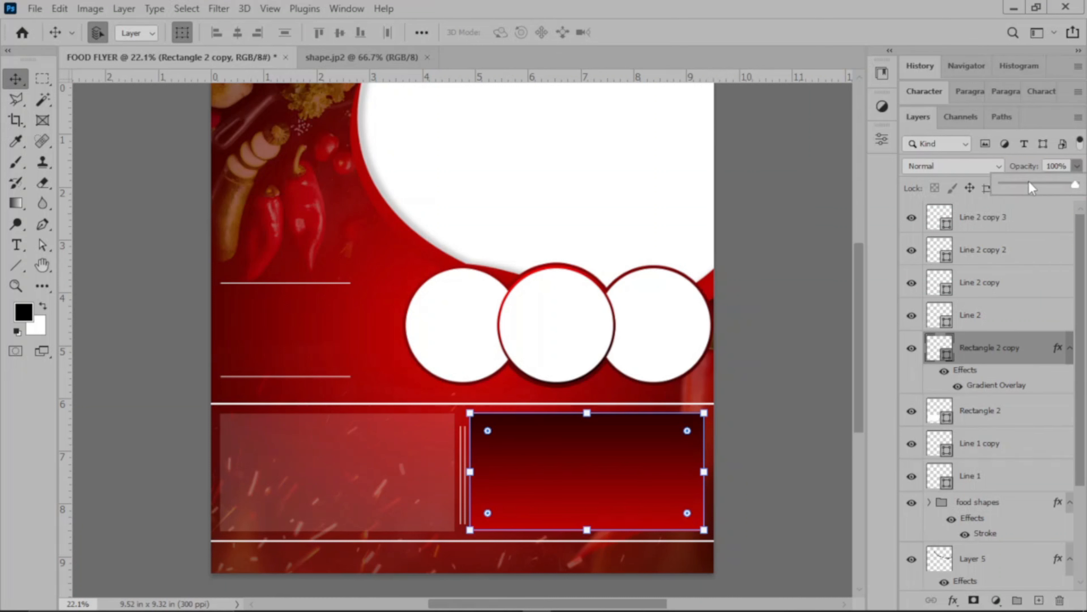
{"action": "left_click", "coordinate": [1029, 182]}
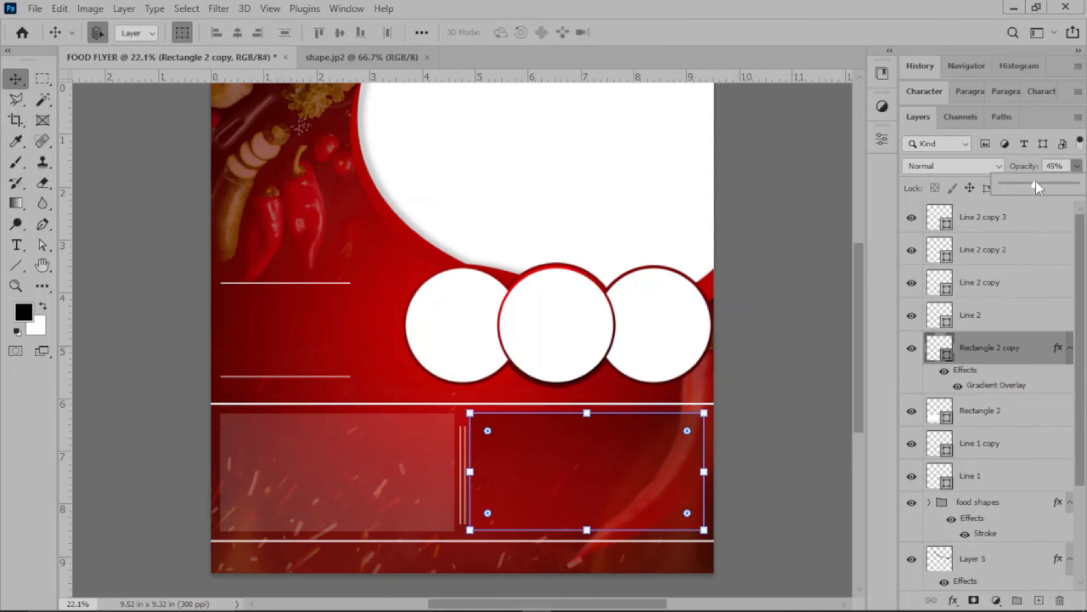
{"action": "left_click_drag", "start_coordinate": [1043, 183], "coordinate": [1046, 185]}
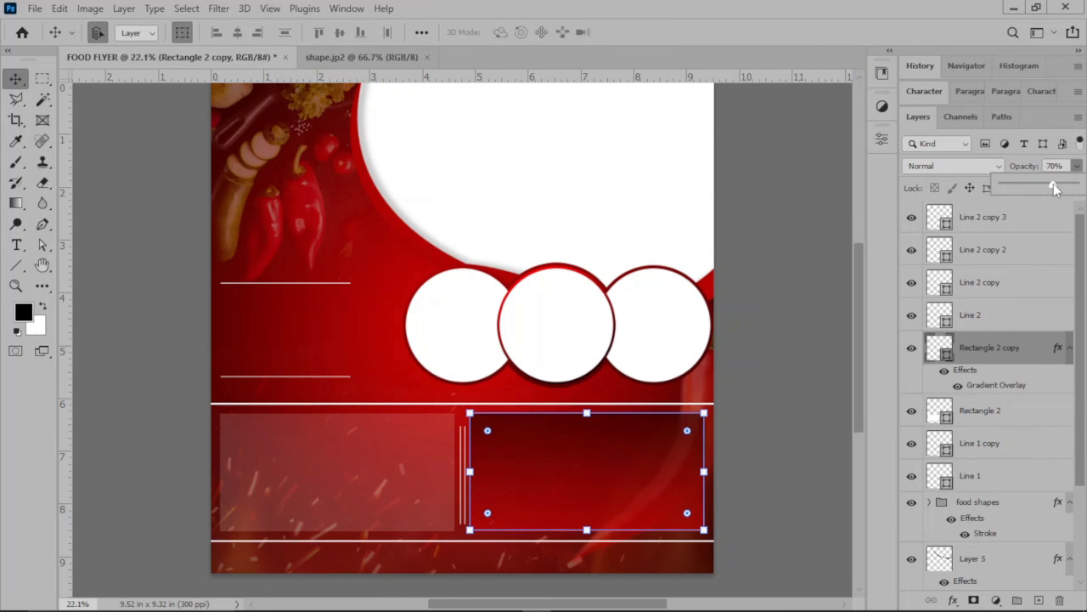
{"action": "left_click", "coordinate": [769, 258]}
{"action": "left_click", "coordinate": [778, 256]}
Try the Overlay blend mode on the right gradient rectangle and return it to Normal.
{"action": "left_click", "coordinate": [698, 480]}
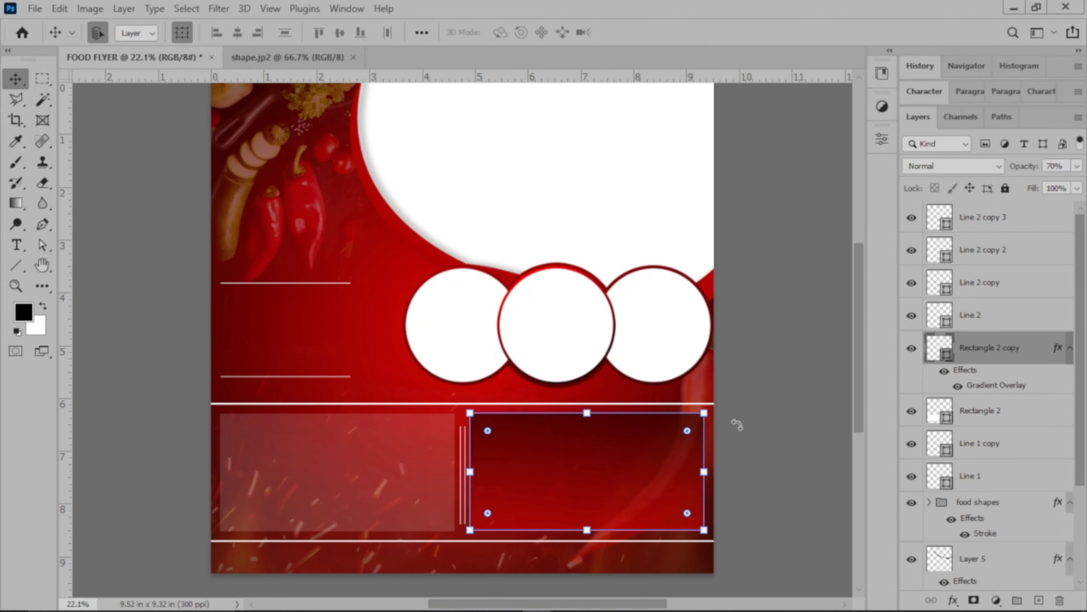
{"action": "left_click", "coordinate": [954, 167]}
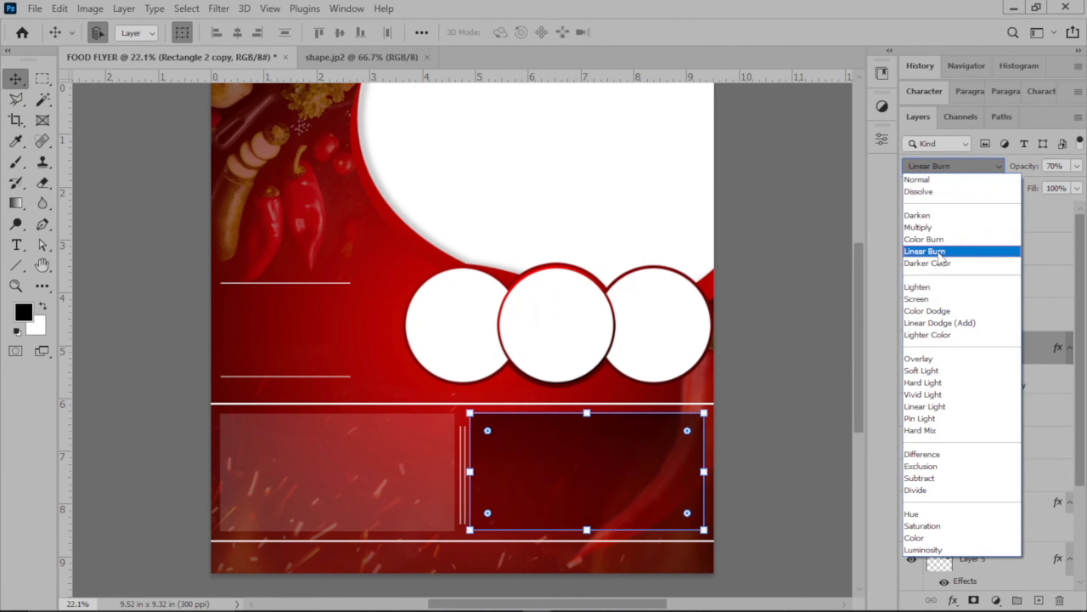
{"action": "left_click", "coordinate": [921, 364]}
{"action": "left_click", "coordinate": [777, 397]}
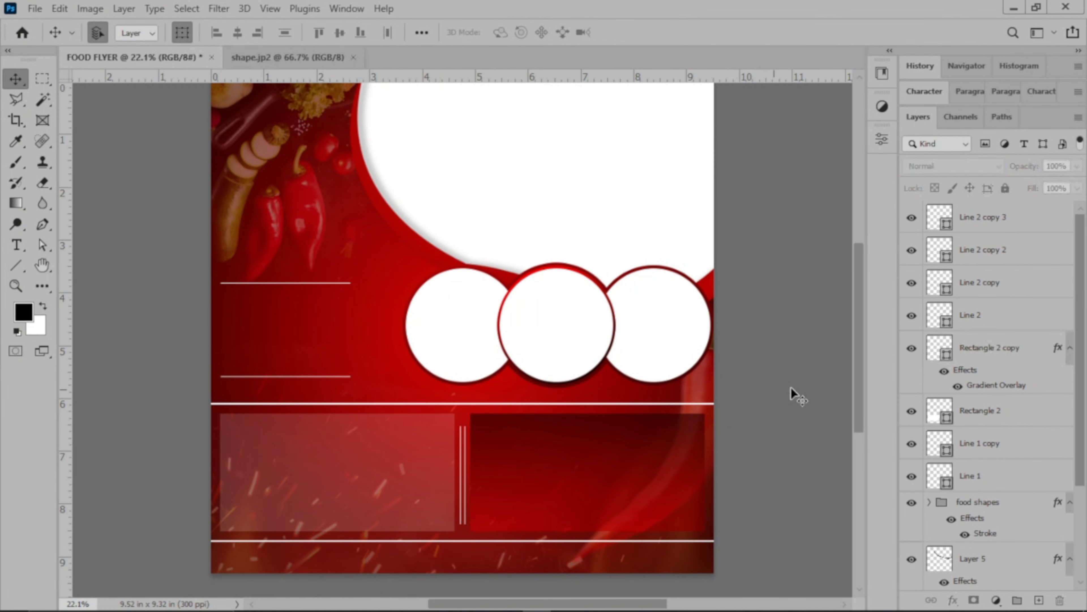
{"action": "left_click", "coordinate": [636, 490]}
{"action": "left_click", "coordinate": [959, 167]}
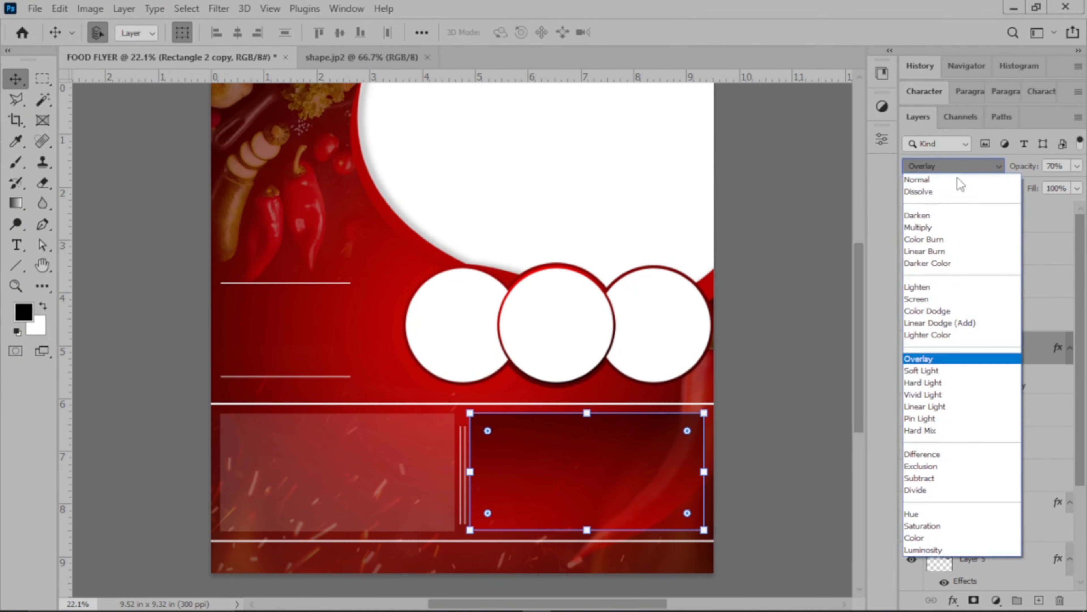
{"action": "left_click", "coordinate": [951, 183]}
{"action": "left_click", "coordinate": [799, 301]}
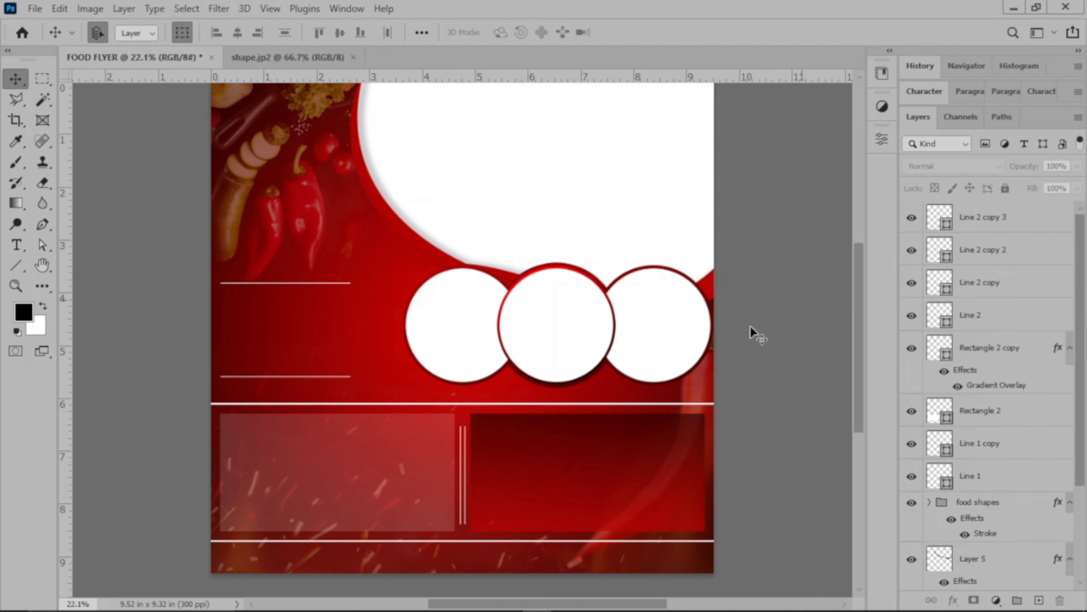
Raise the left bottom rectangle's layer opacity to 70% and deselect it.
{"action": "left_click", "coordinate": [335, 473]}
{"action": "left_click", "coordinate": [1077, 167]}
{"action": "left_click_drag", "start_coordinate": [1013, 185], "coordinate": [1053, 184]}
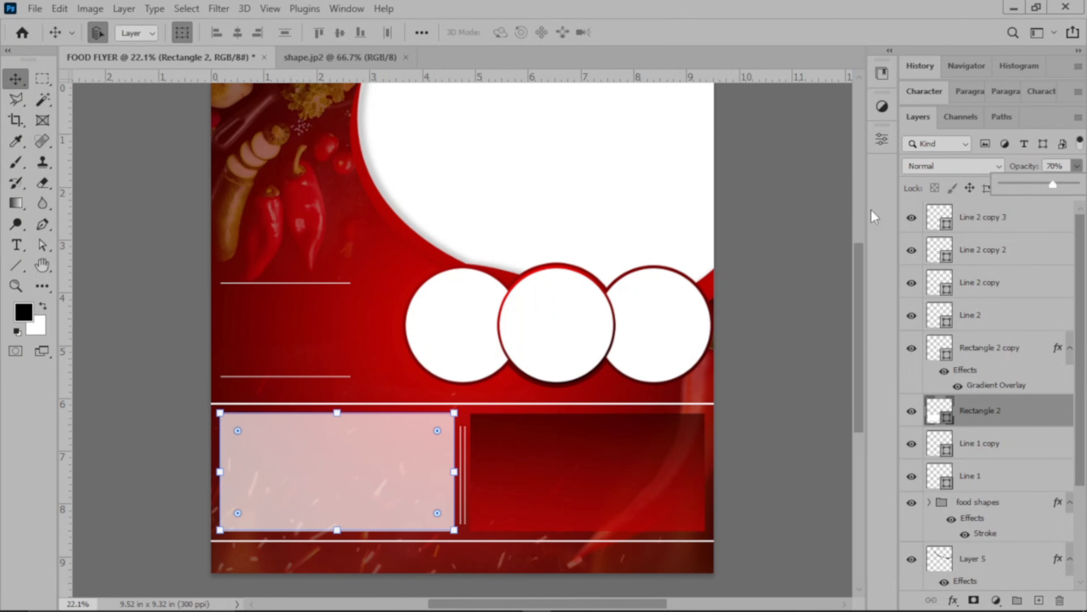
{"action": "left_click", "coordinate": [813, 215]}
Apply a Gradient Overlay to the left bottom rectangle using the reversed Linear black-to-red gradient at -90°, and deselect it.
{"action": "left_click", "coordinate": [982, 420]}
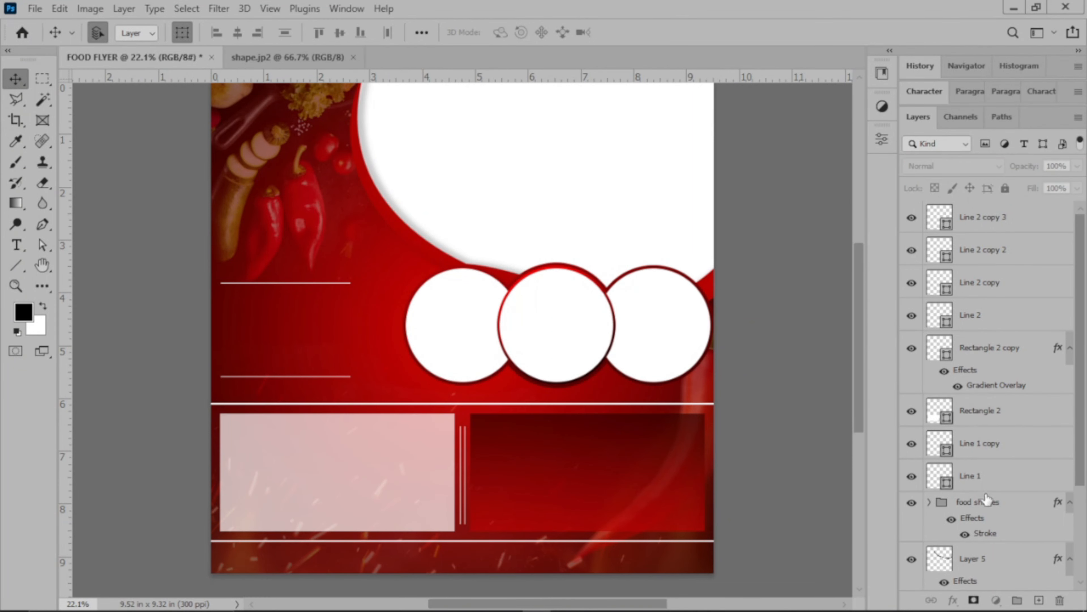
{"action": "left_click", "coordinate": [959, 604]}
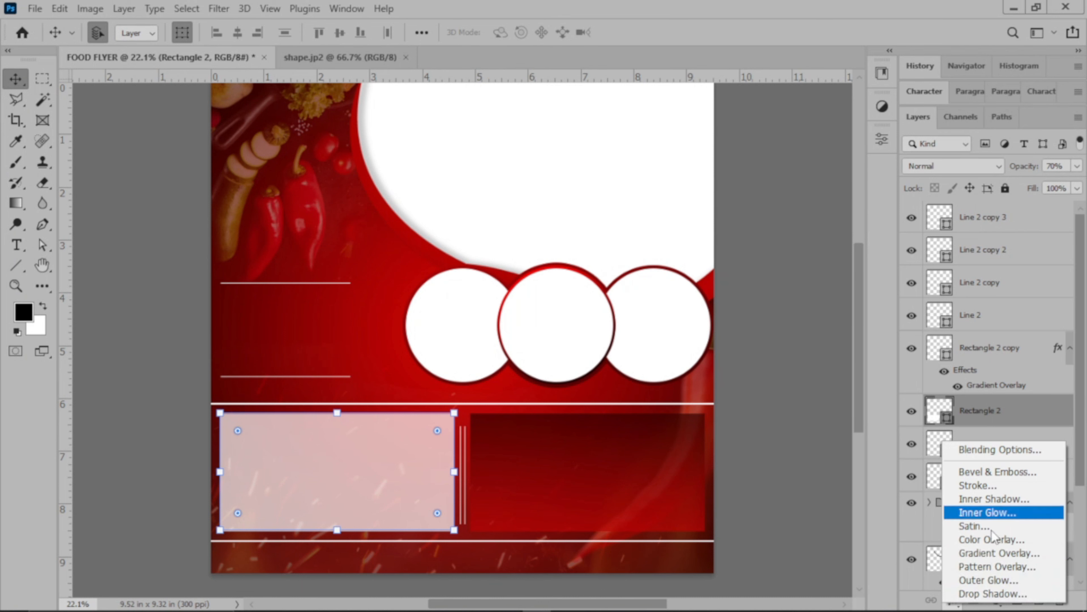
{"action": "left_click", "coordinate": [993, 553]}
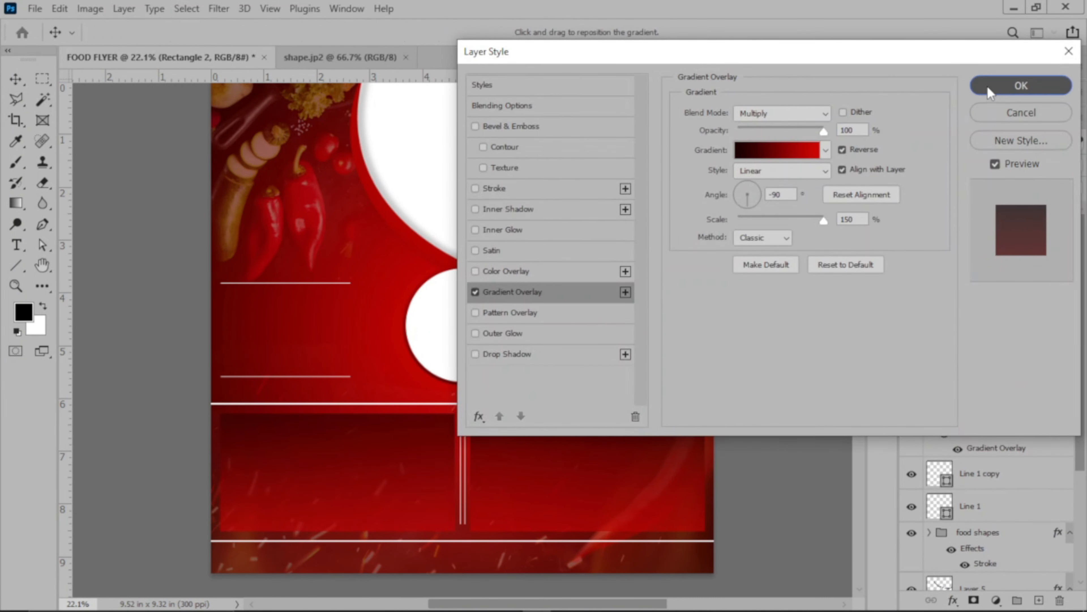
{"action": "left_click", "coordinate": [988, 86]}
{"action": "left_click", "coordinate": [784, 189]}
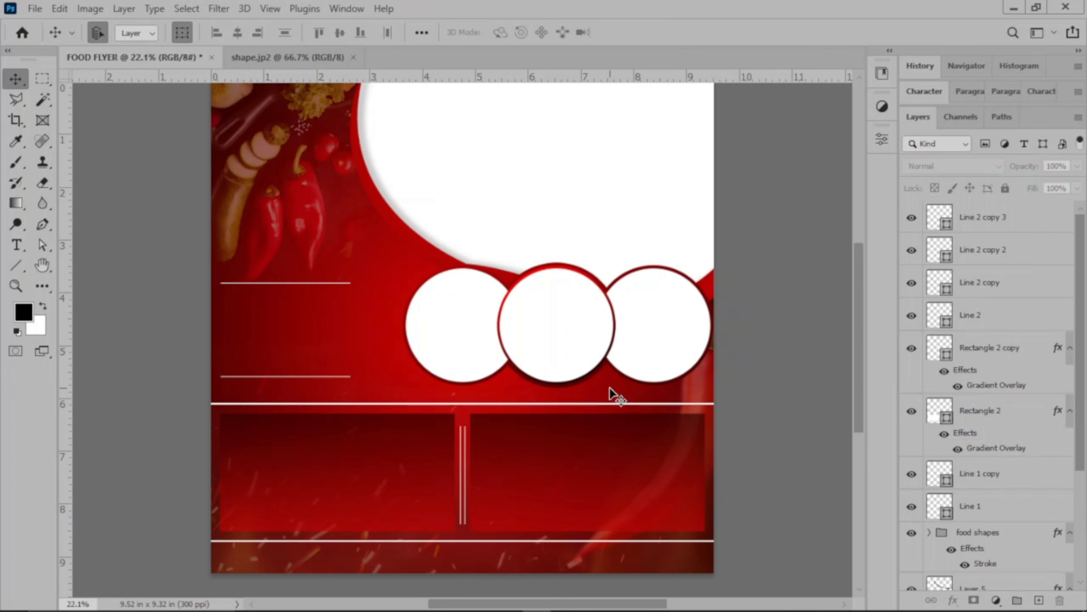
{"action": "scroll", "coordinate": [610, 388], "scroll_direction": "up", "scroll_amount": 2}
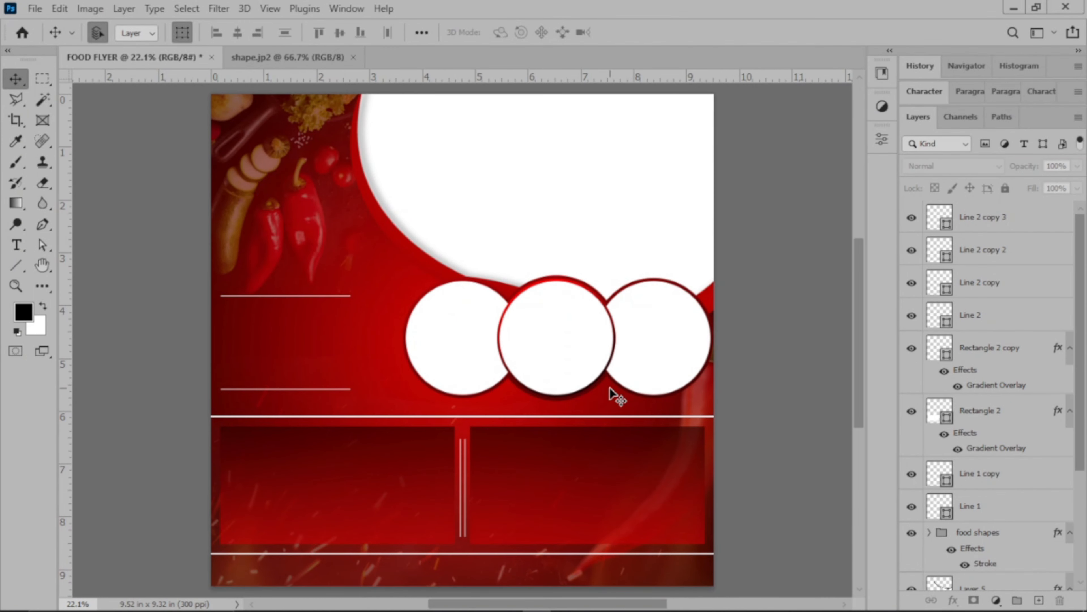
{"action": "key", "text": "ctrl"}
{"action": "scroll", "coordinate": [610, 388], "scroll_direction": "down", "scroll_amount": 2}
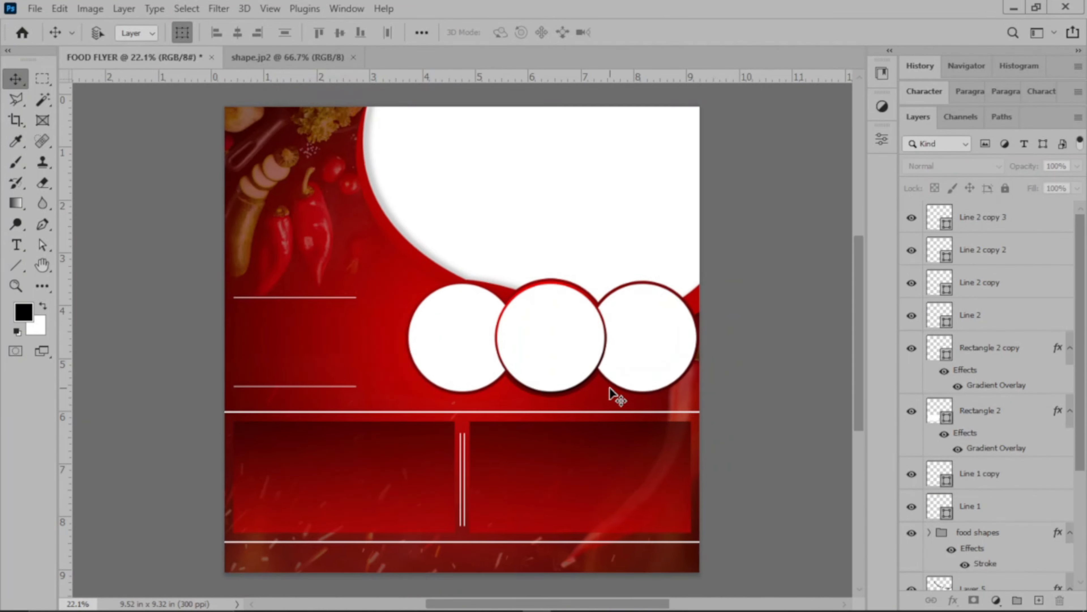
{"action": "scroll", "coordinate": [610, 388], "scroll_direction": "up", "scroll_amount": 3}
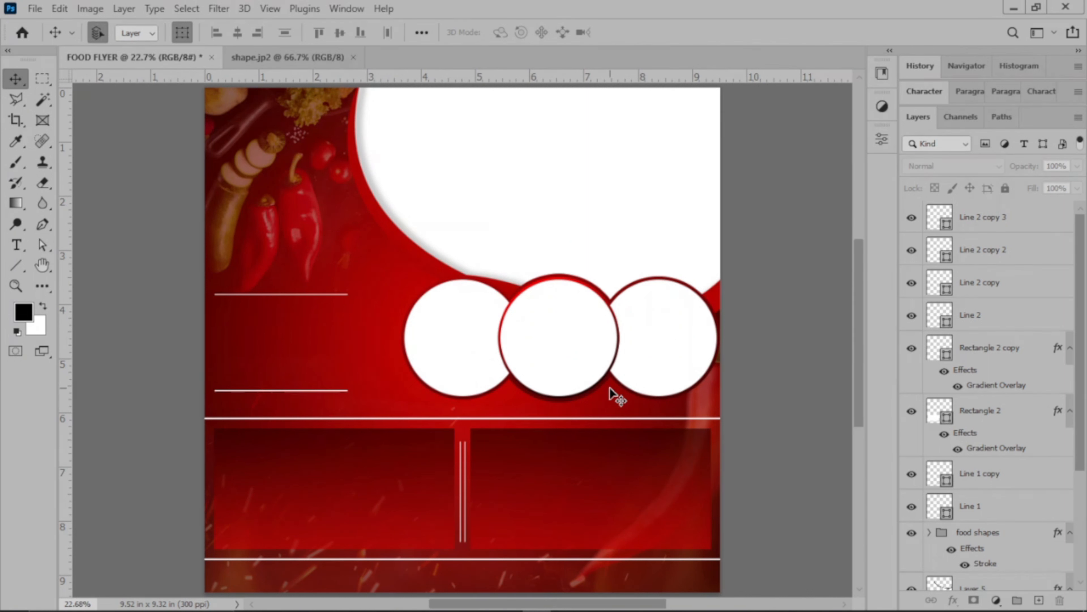